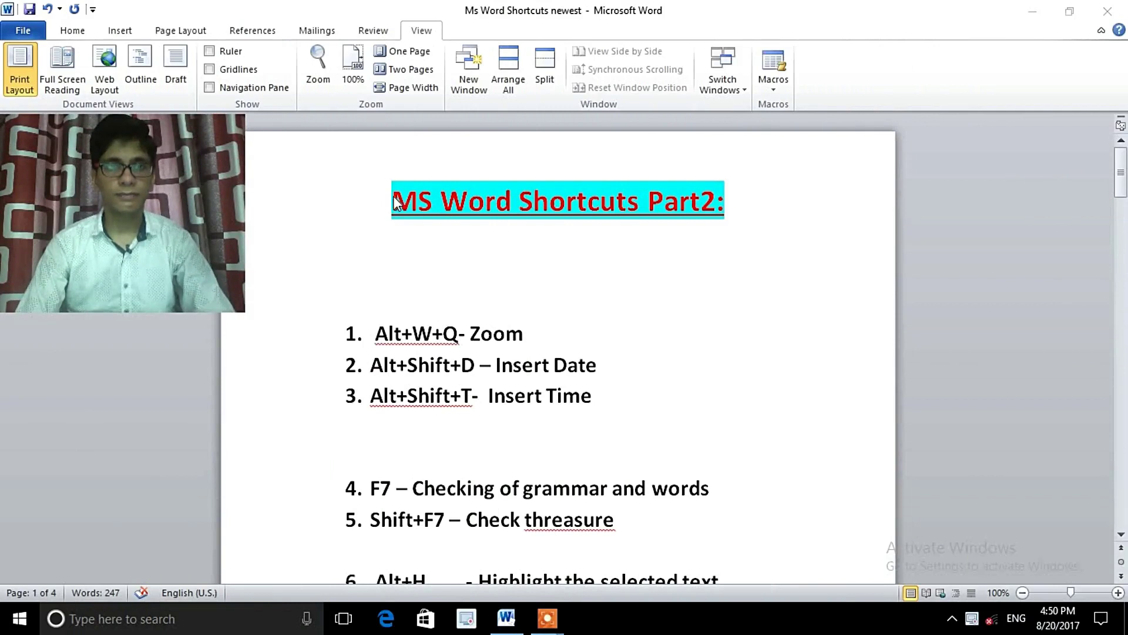
Select and then deselect the document title line and item 1's text
{"action": "left_click_drag", "start_coordinate": [395, 203], "coordinate": [569, 198]}
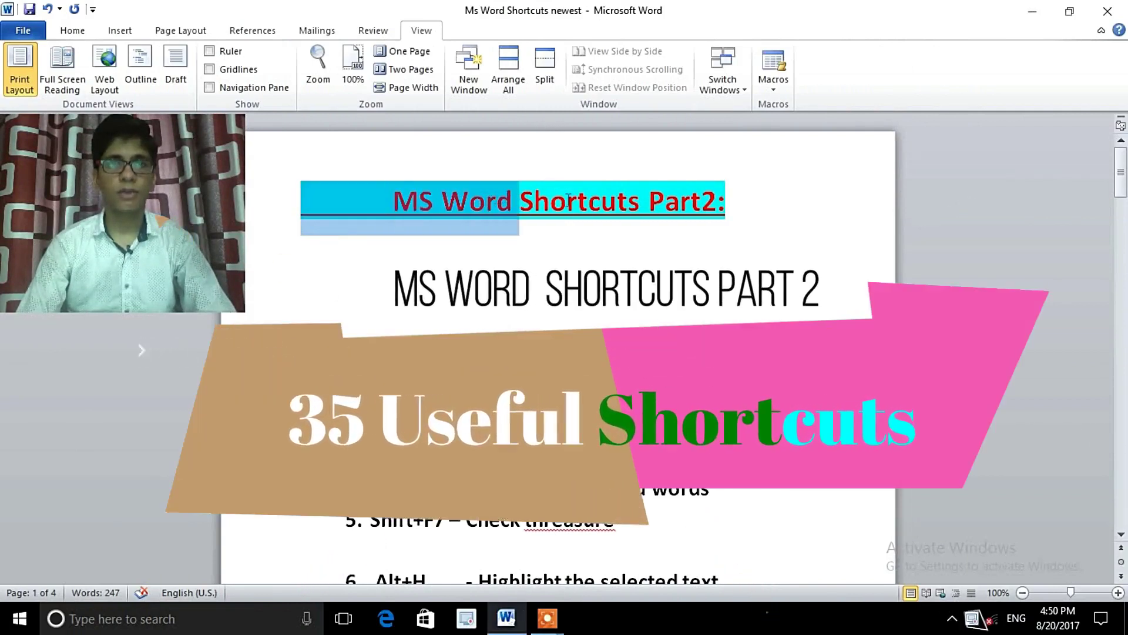
{"action": "left_click", "coordinate": [415, 246]}
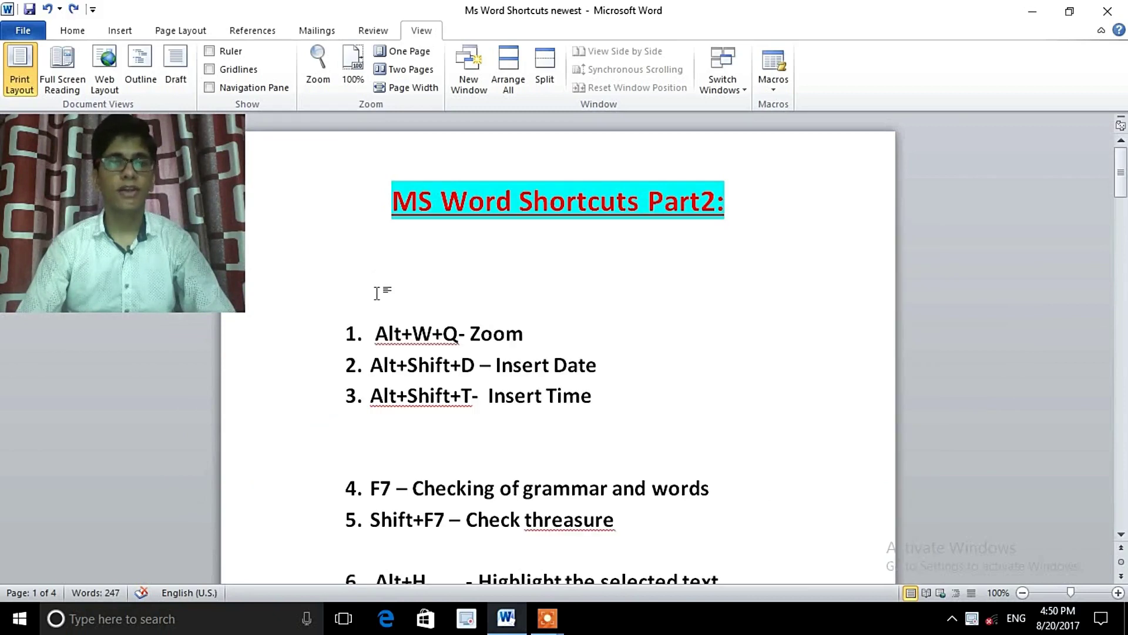
{"action": "key", "text": "Down"}
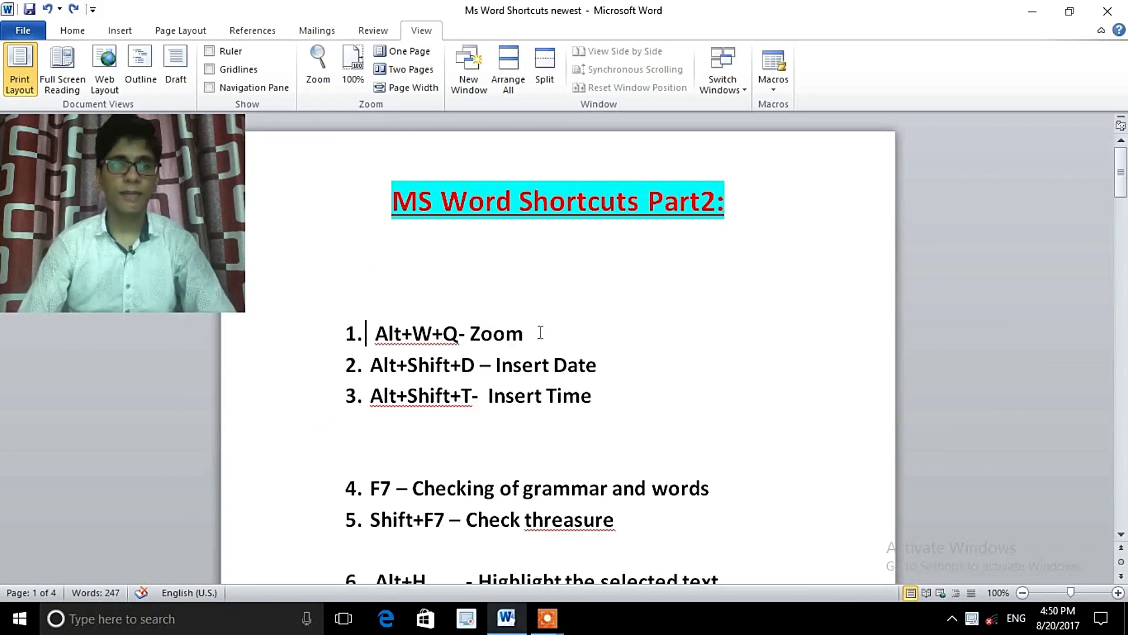
{"action": "left_click_drag", "start_coordinate": [537, 333], "coordinate": [375, 333]}
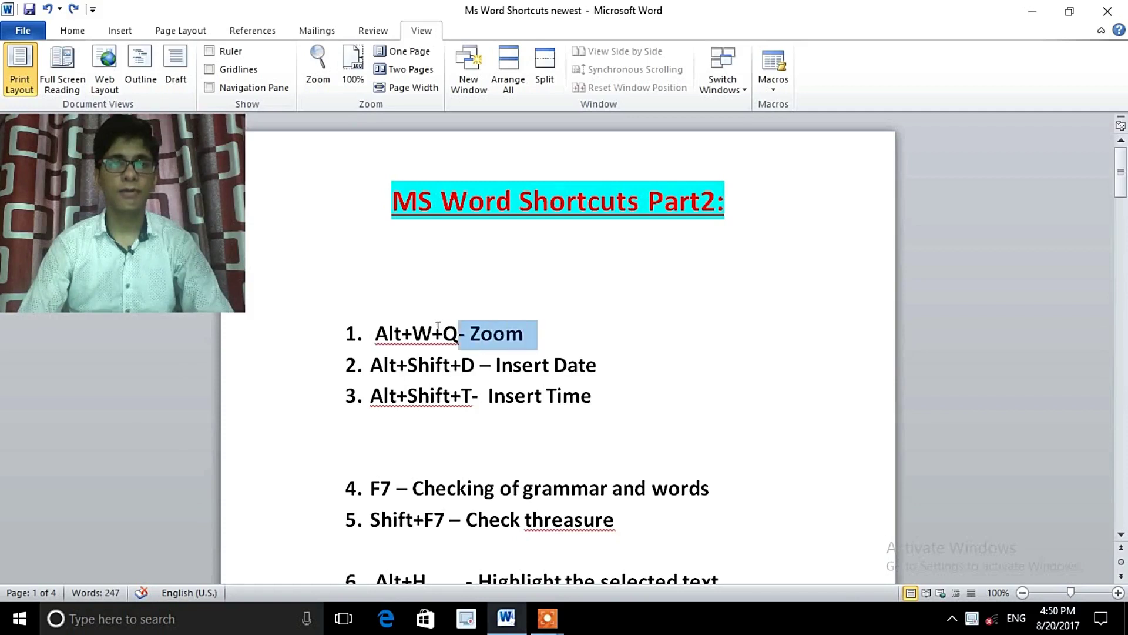
{"action": "left_click", "coordinate": [567, 335]}
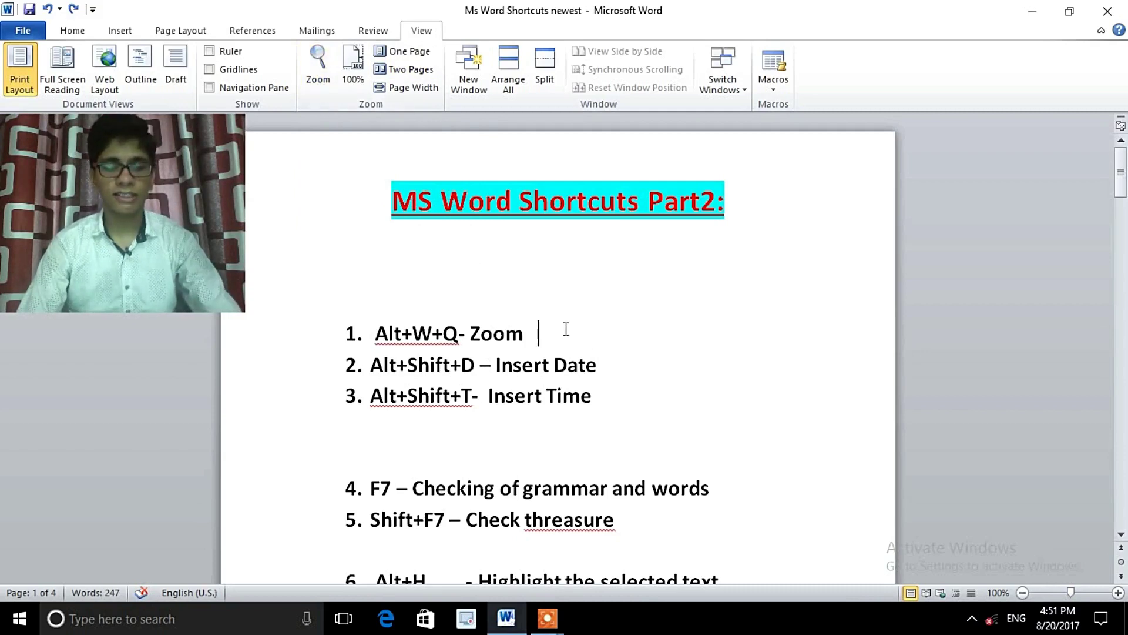
Turn on the screen magnifier and set the document zoom to 200%
{"action": "key", "text": "alt+w"}
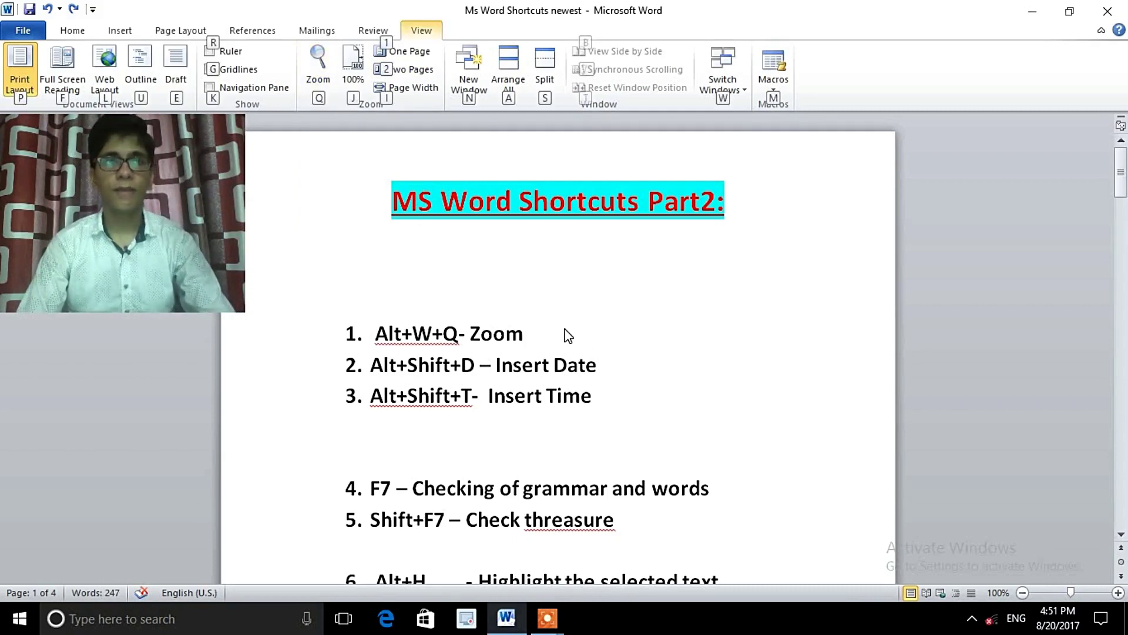
{"action": "key", "text": "q"}
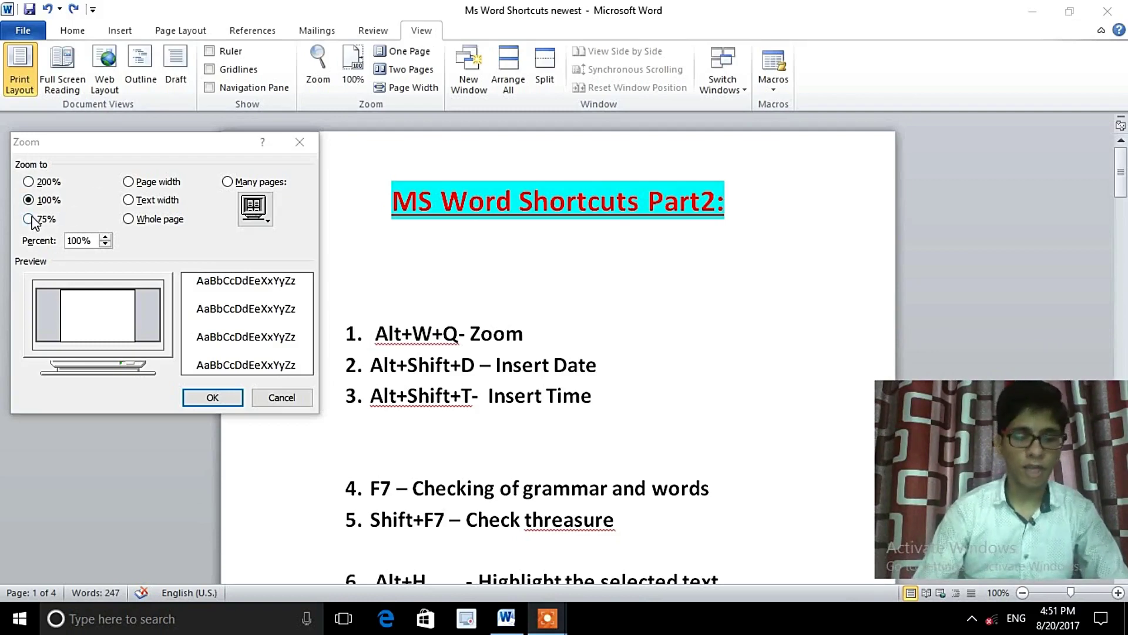
{"action": "key", "text": "super+plus"}
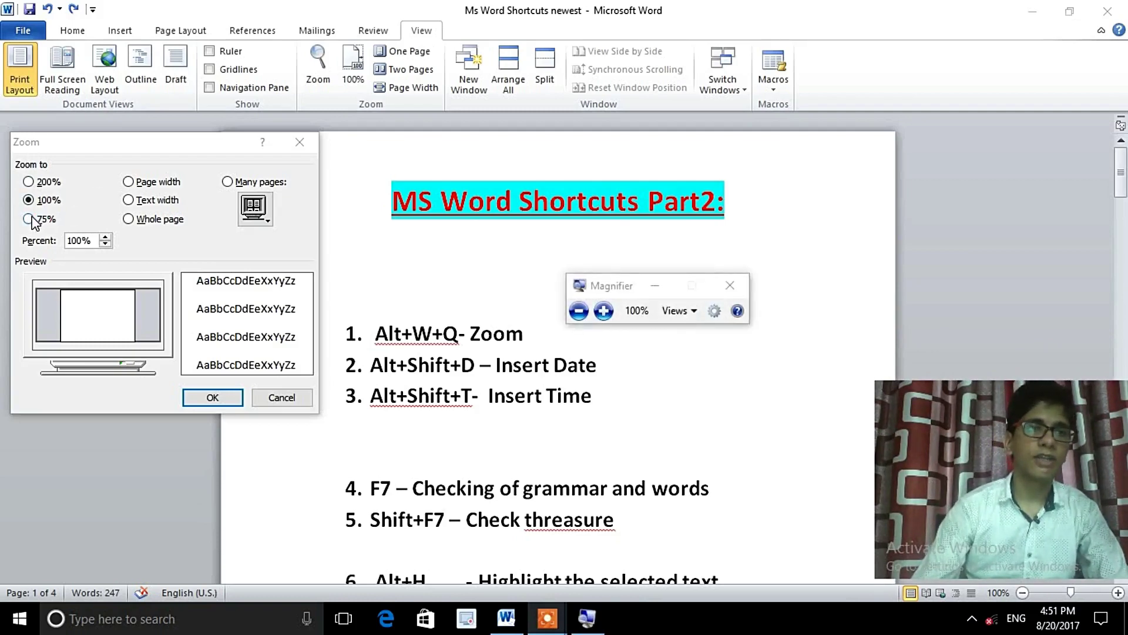
{"action": "key", "text": "super+plus"}
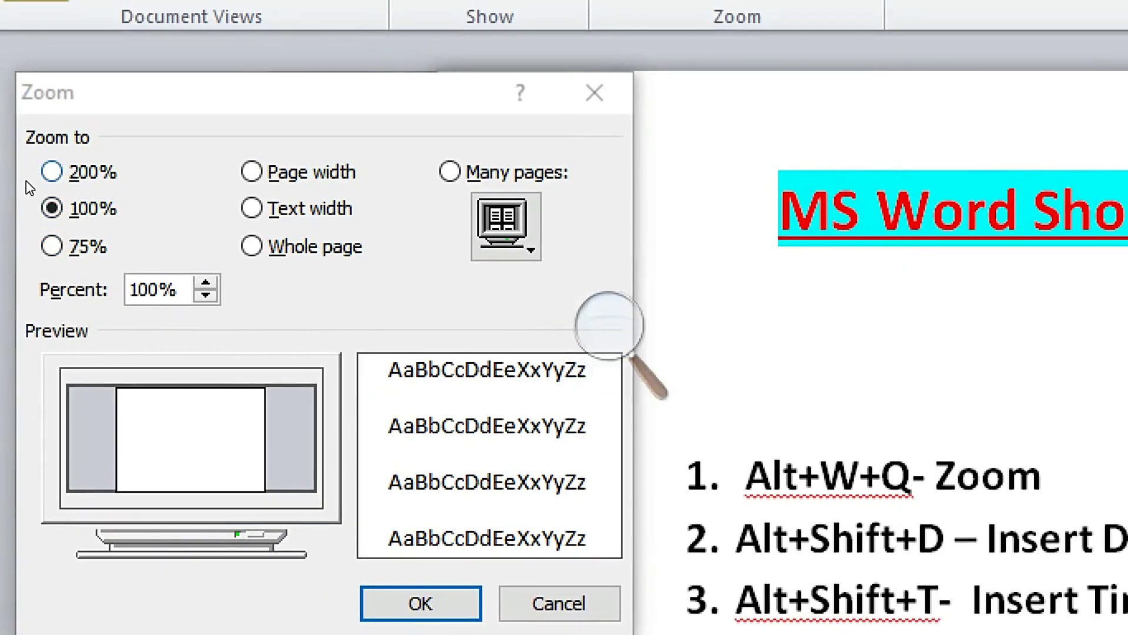
{"action": "left_click", "coordinate": [52, 171]}
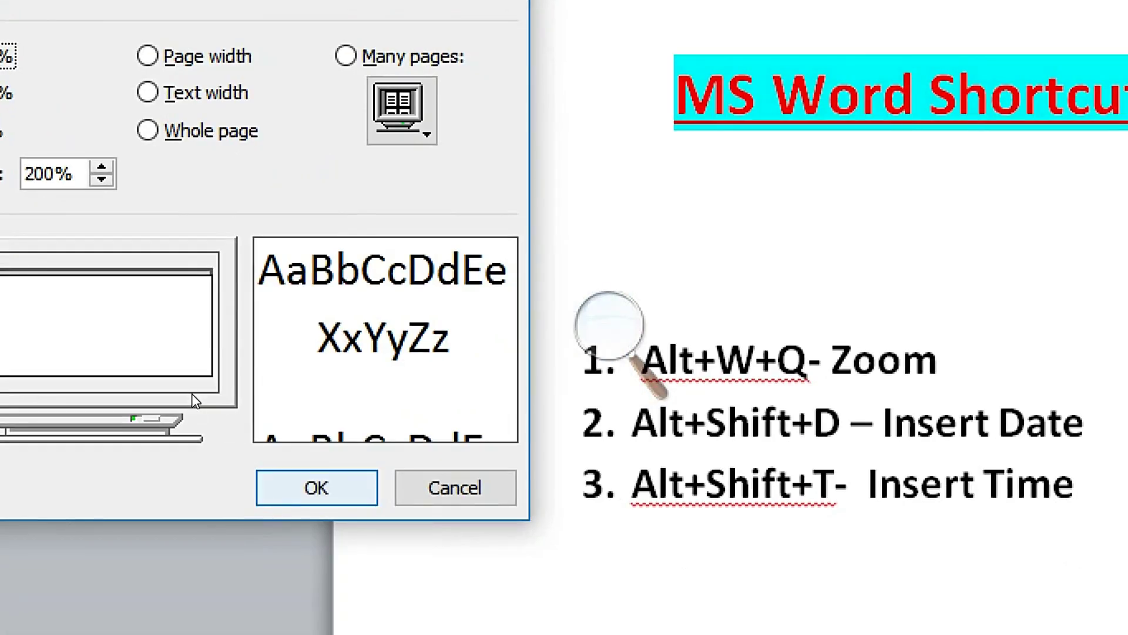
{"action": "left_click", "coordinate": [414, 584]}
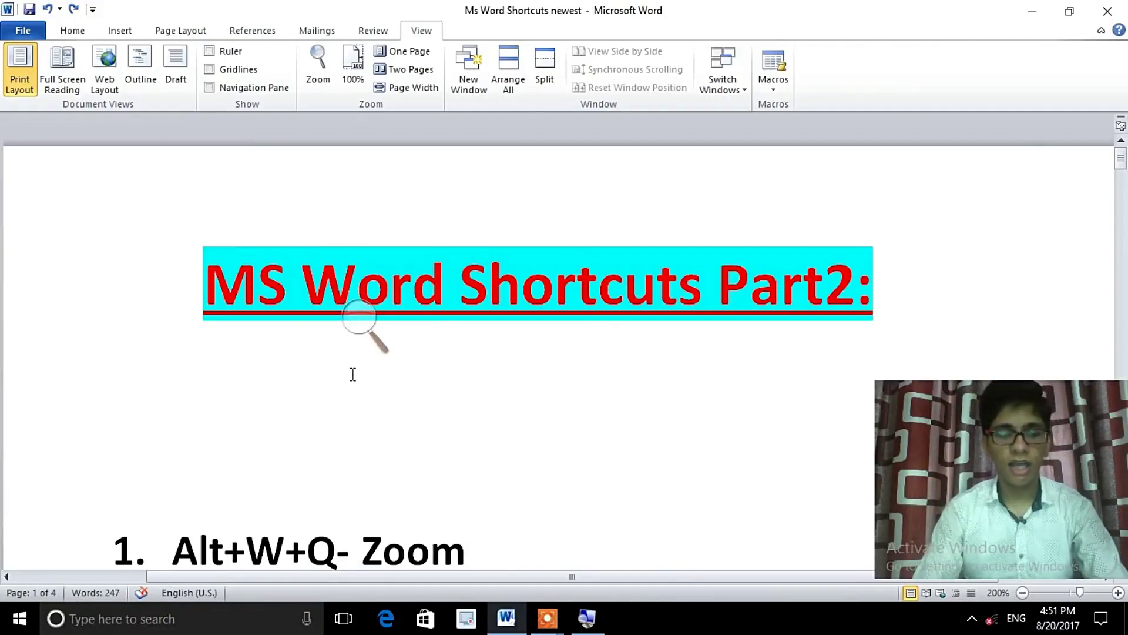
Reset the document zoom to 100% from the Zoom settings
{"action": "key", "text": "alt"}
{"action": "key", "text": "w"}
{"action": "key", "text": "q"}
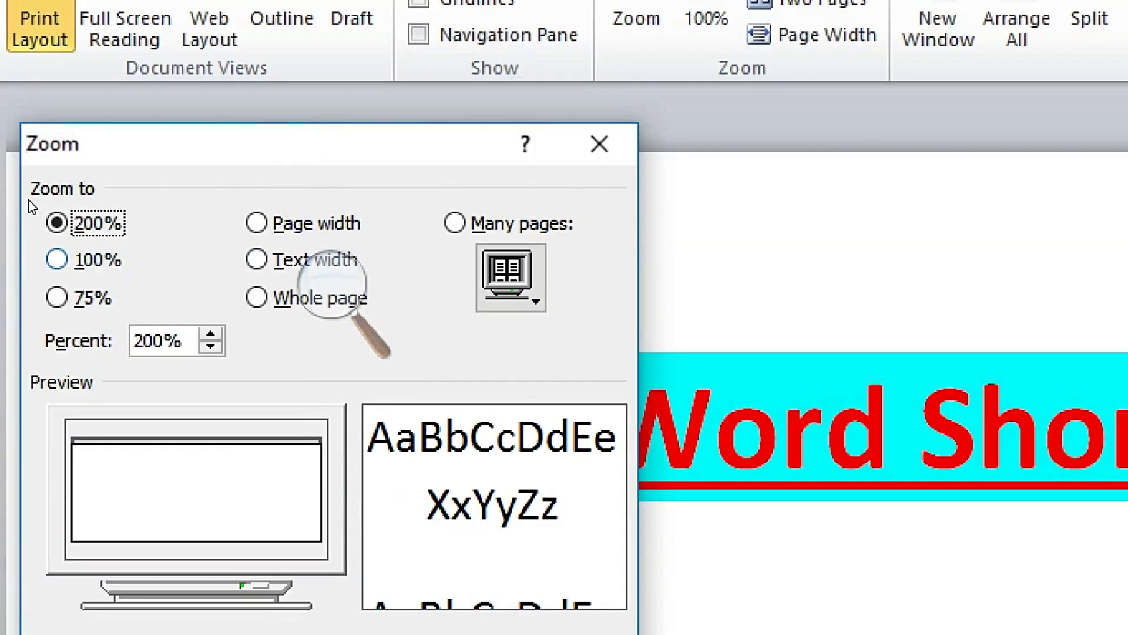
{"action": "key", "text": "Down"}
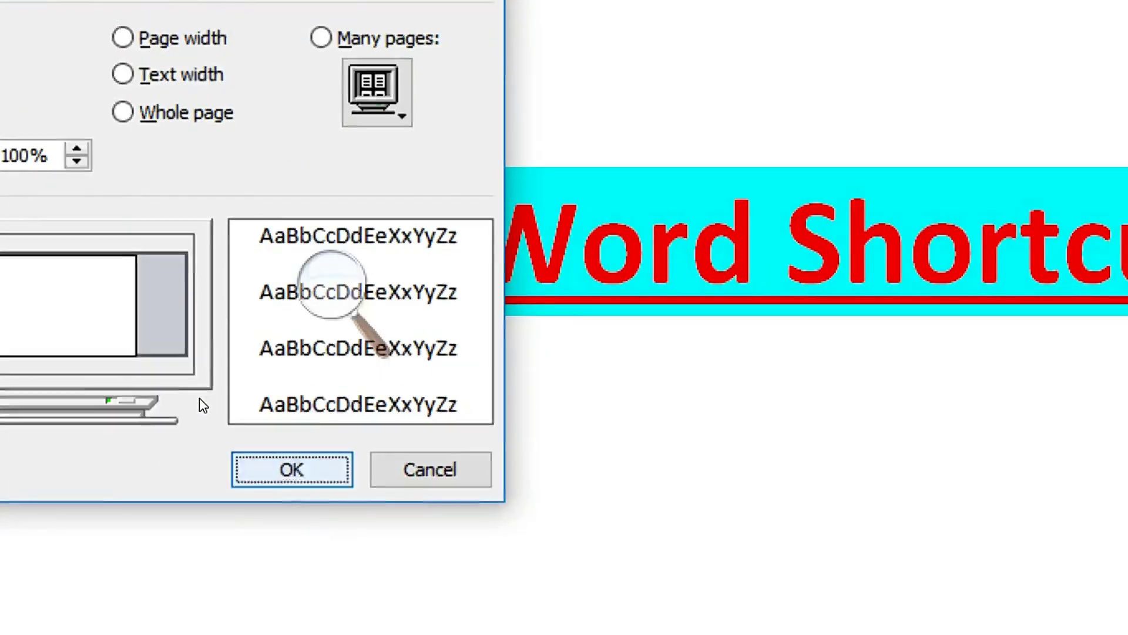
{"action": "key", "text": "Return"}
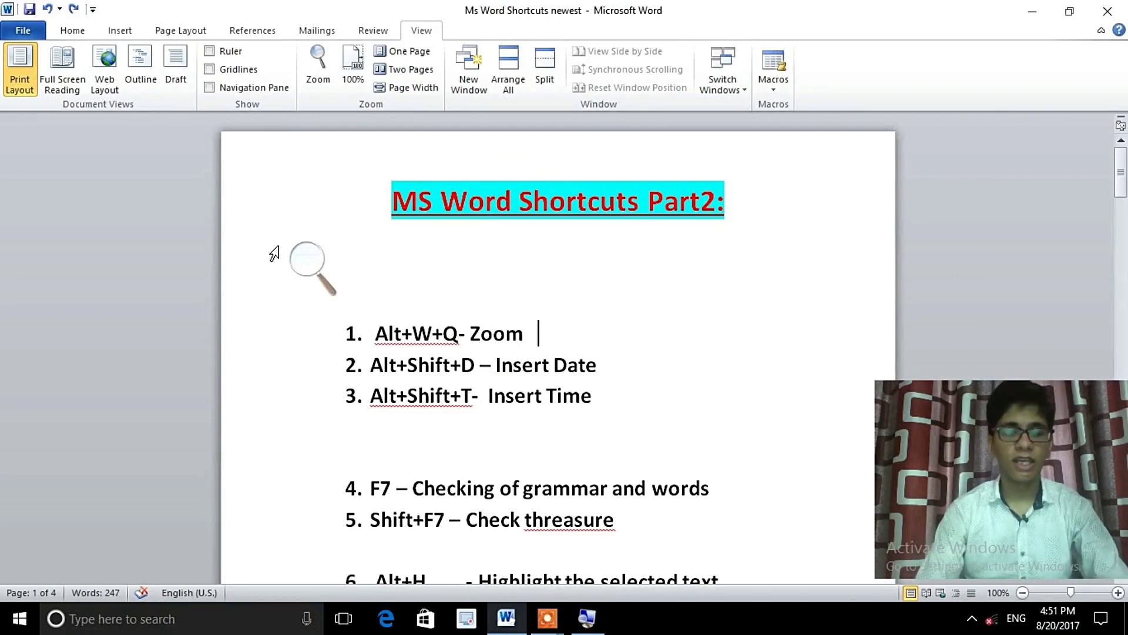
Zoom the document to 75%, showing two pages side by side
{"action": "key", "text": "alt+w"}
{"action": "key", "text": "q"}
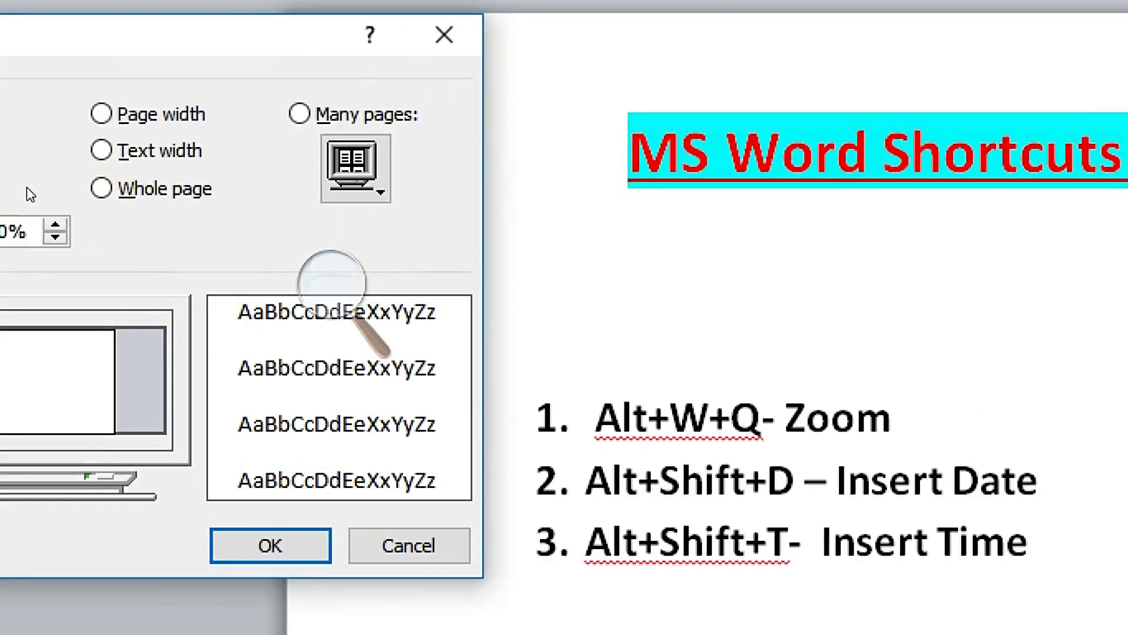
{"action": "key", "text": "Down"}
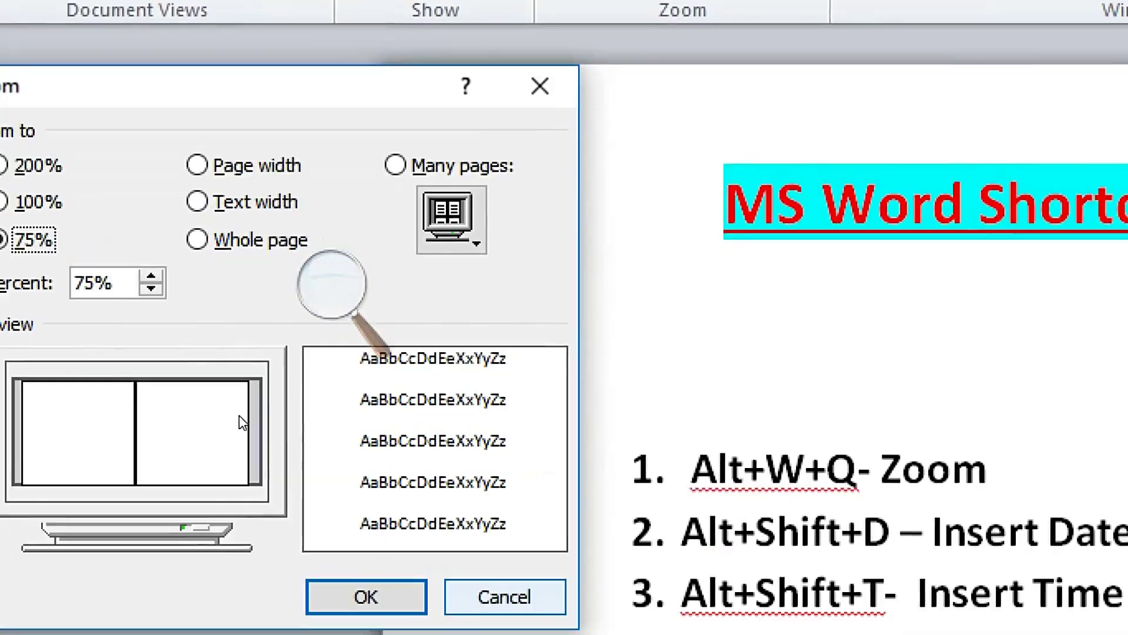
{"action": "key", "text": "Return"}
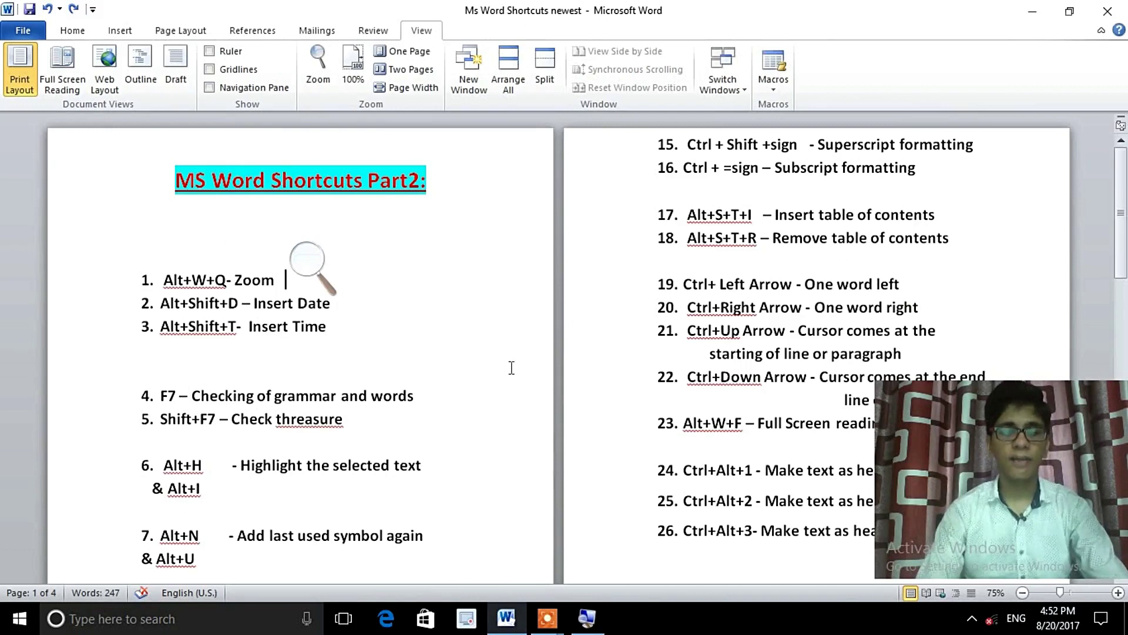
Apply a custom zoom percentage raised a couple of steps
{"action": "key", "text": "alt+w"}
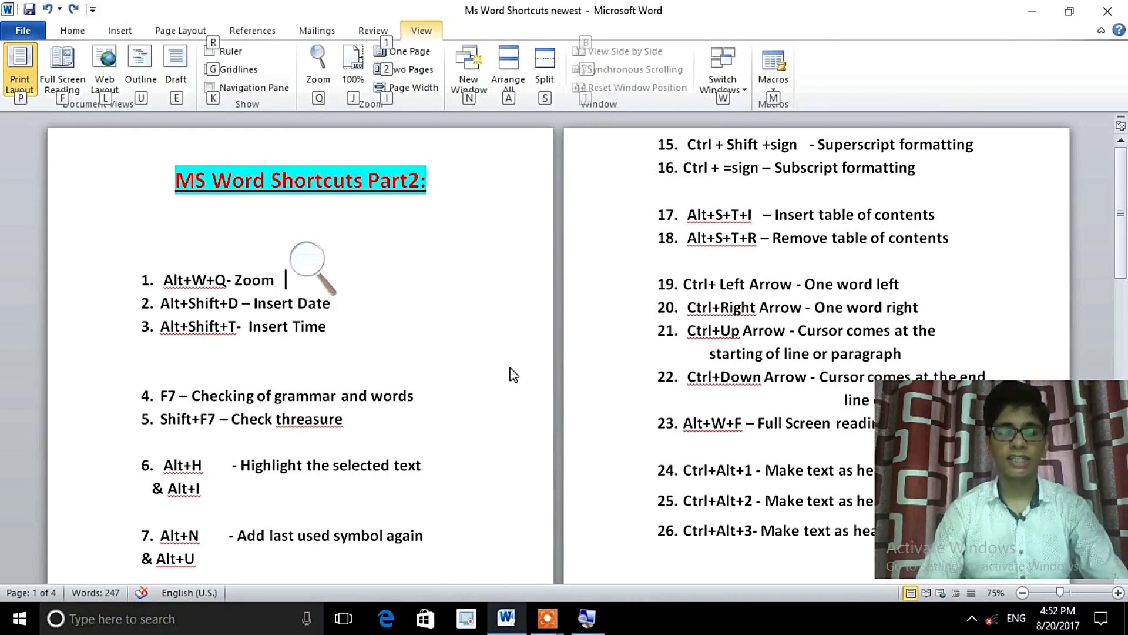
{"action": "key", "text": "q"}
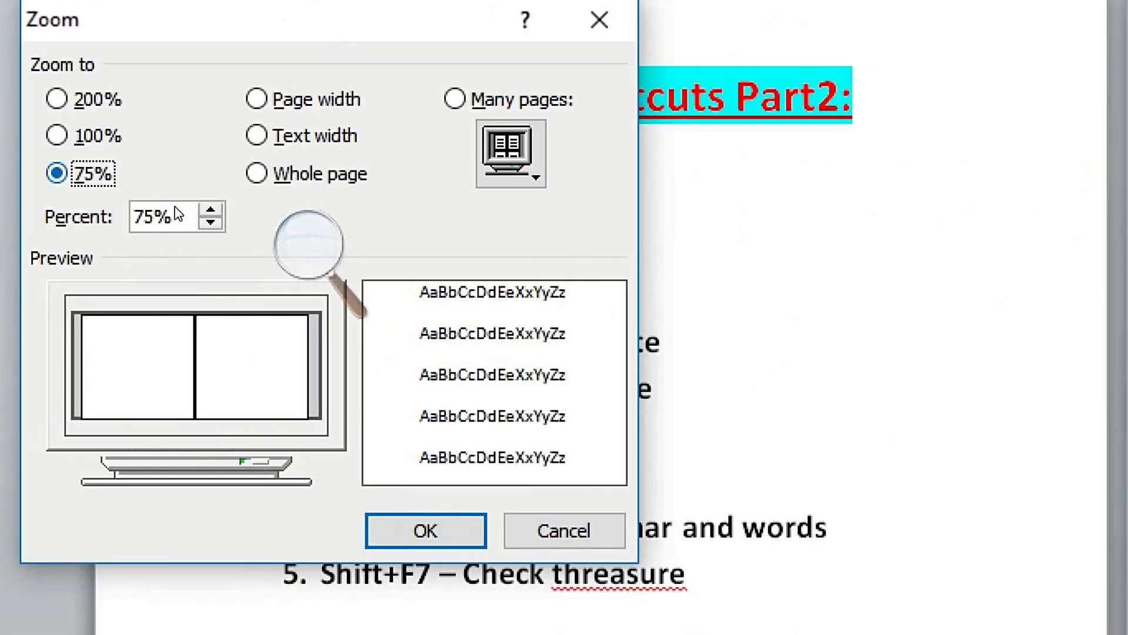
{"action": "key", "text": "alt+e"}
{"action": "key", "text": "Up"}
{"action": "key", "text": "Up"}
{"action": "key", "text": "Up"}
{"action": "key", "text": "Up"}
{"action": "key", "text": "Up"}
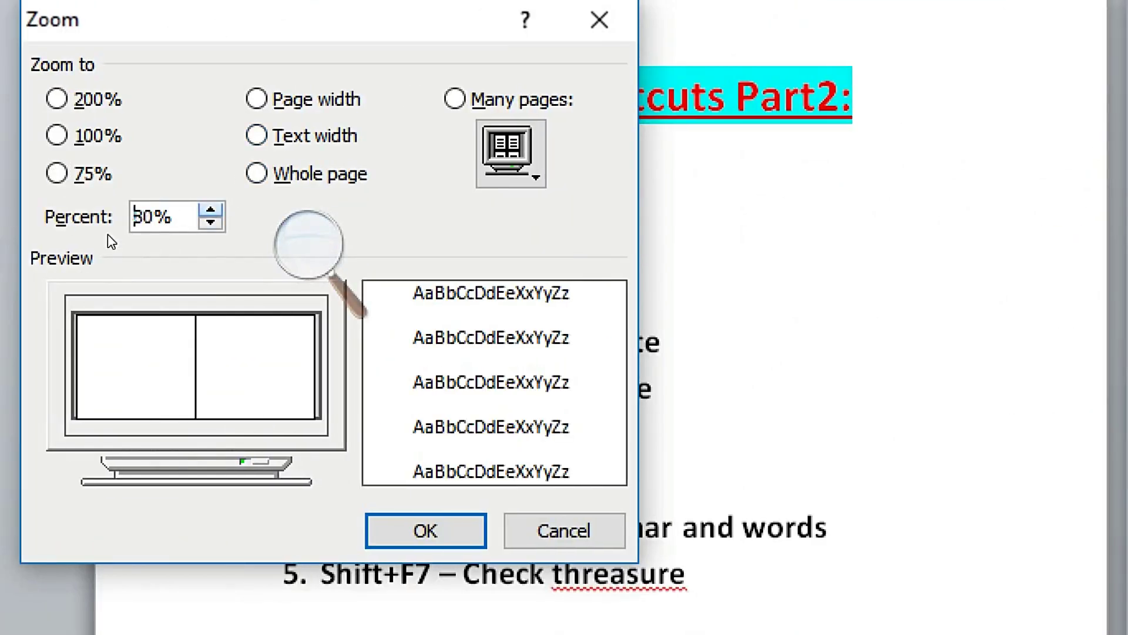
{"action": "key", "text": "Up"}
{"action": "key", "text": "Up"}
{"action": "key", "text": "Up"}
{"action": "key", "text": "Up"}
{"action": "key", "text": "Up"}
{"action": "key", "text": "Up"}
{"action": "key", "text": "Up"}
{"action": "key", "text": "Up"}
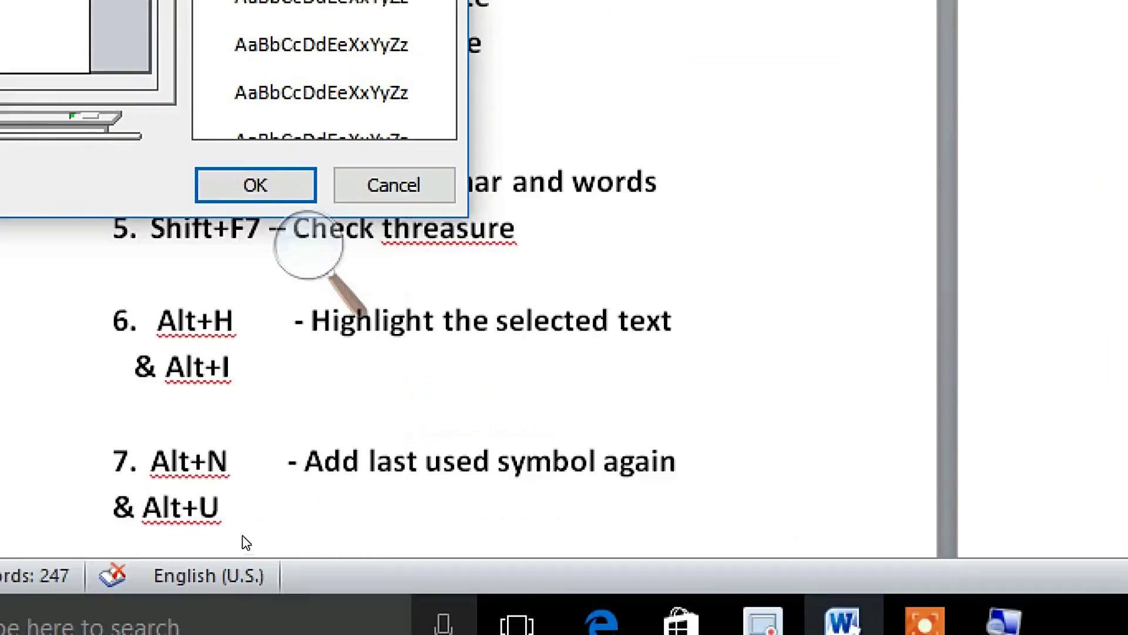
{"action": "key", "text": "Return"}
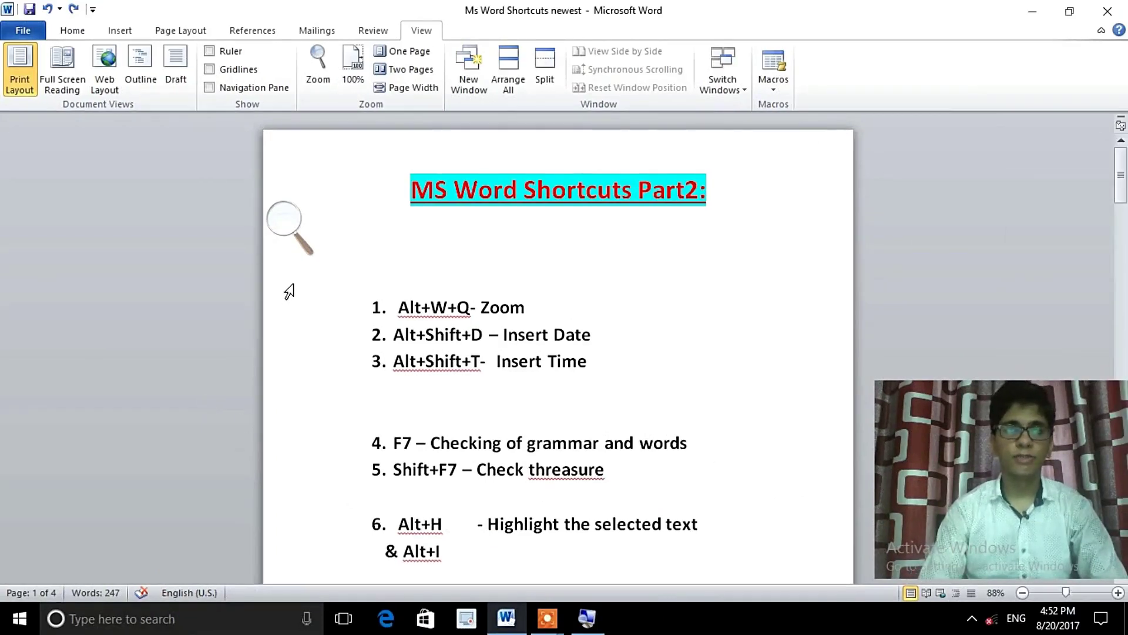
Return the document zoom to 100%
{"action": "key", "text": "alt+w"}
{"action": "key", "text": "q"}
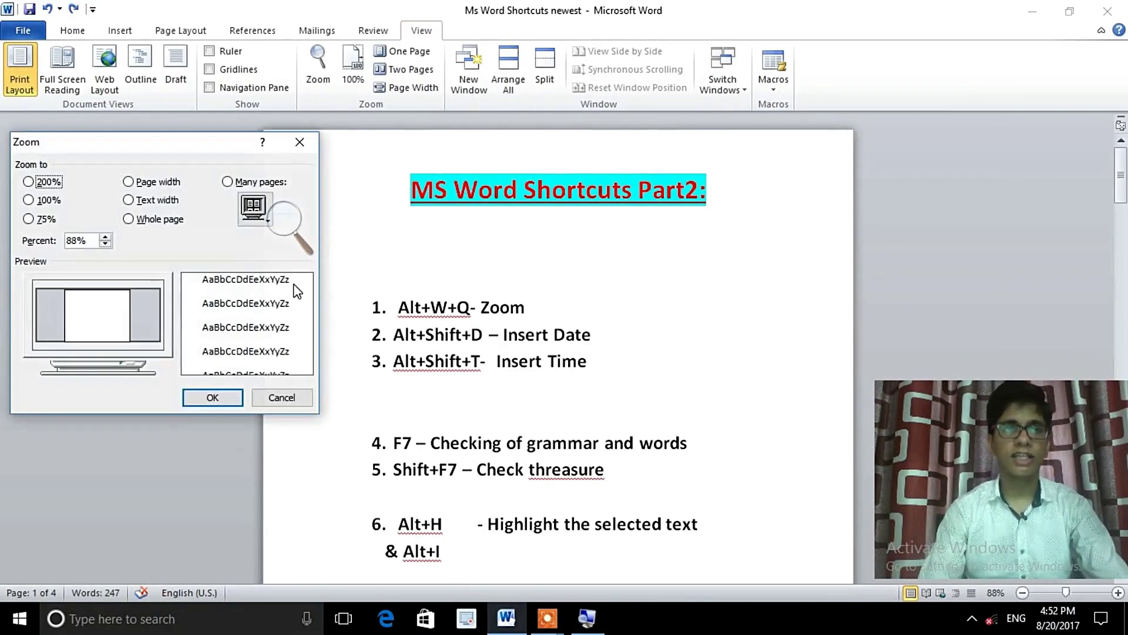
{"action": "key", "text": "Down"}
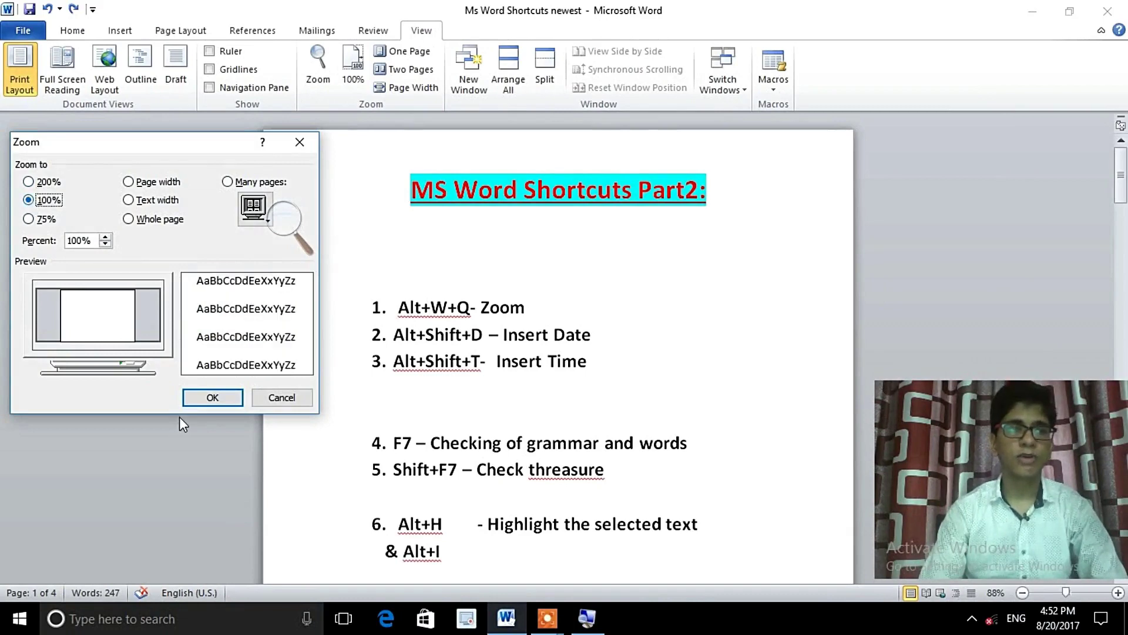
{"action": "left_click", "coordinate": [213, 398]}
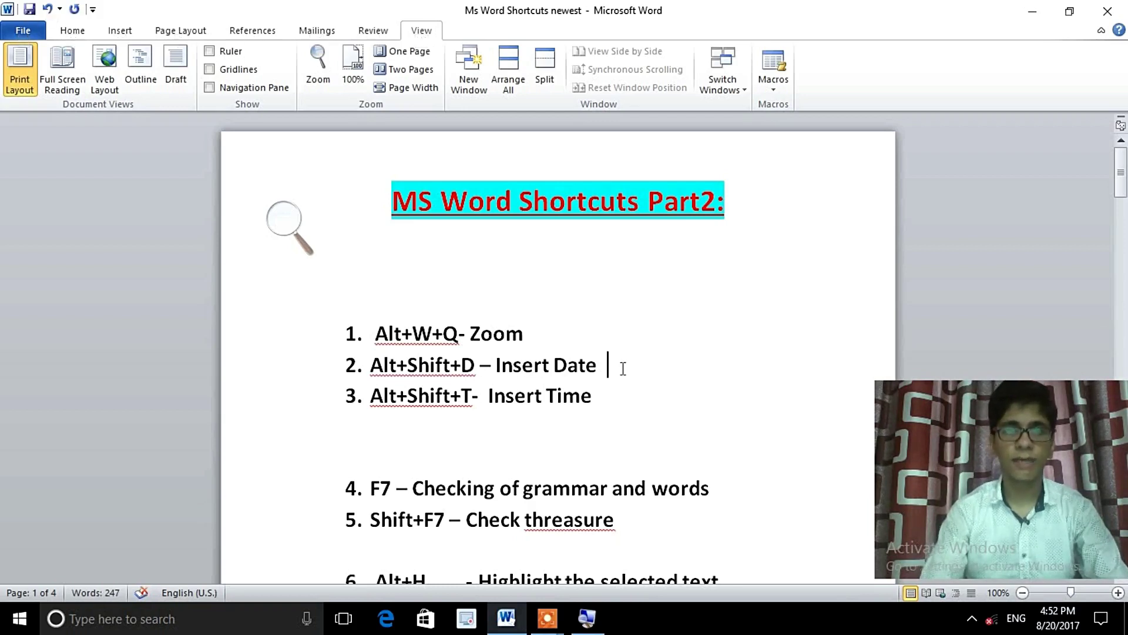
Insert today's date 8/20/2017 after 'Insert Date' with Alt+Shift+D, ending after 'Insert Time'
{"action": "key", "text": "alt+shift+d"}
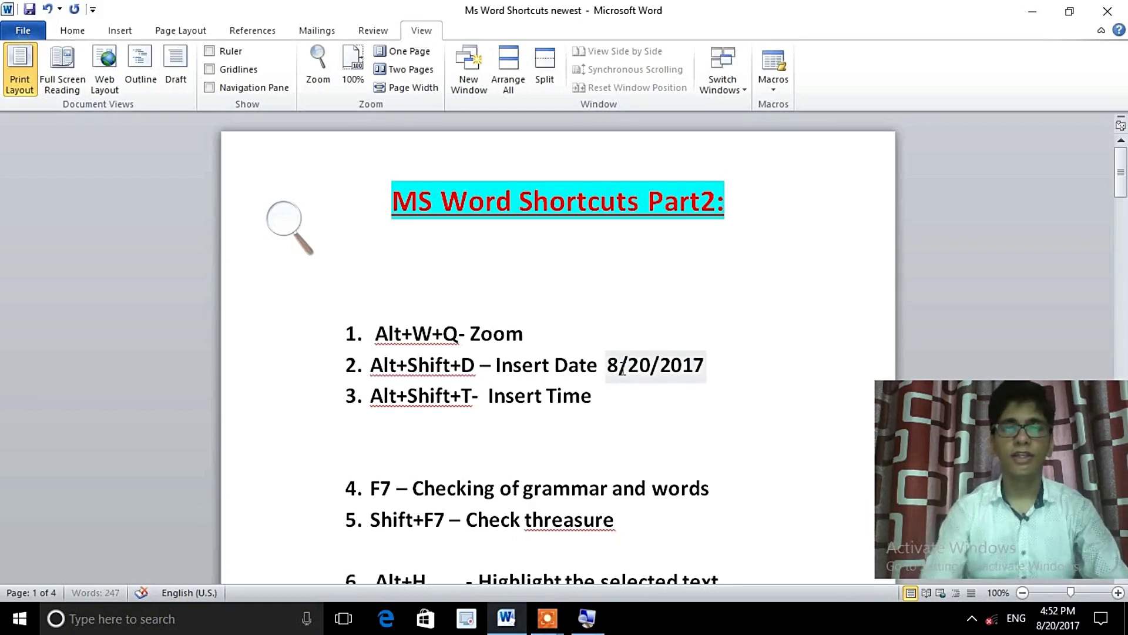
{"action": "left_click", "coordinate": [656, 366]}
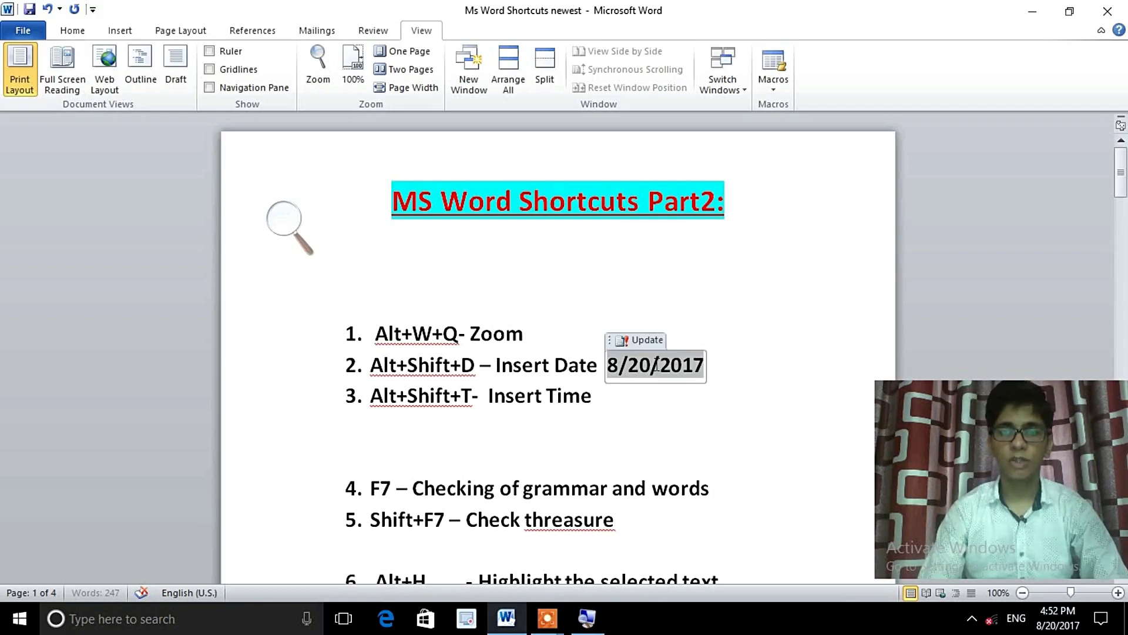
{"action": "left_click", "coordinate": [594, 400]}
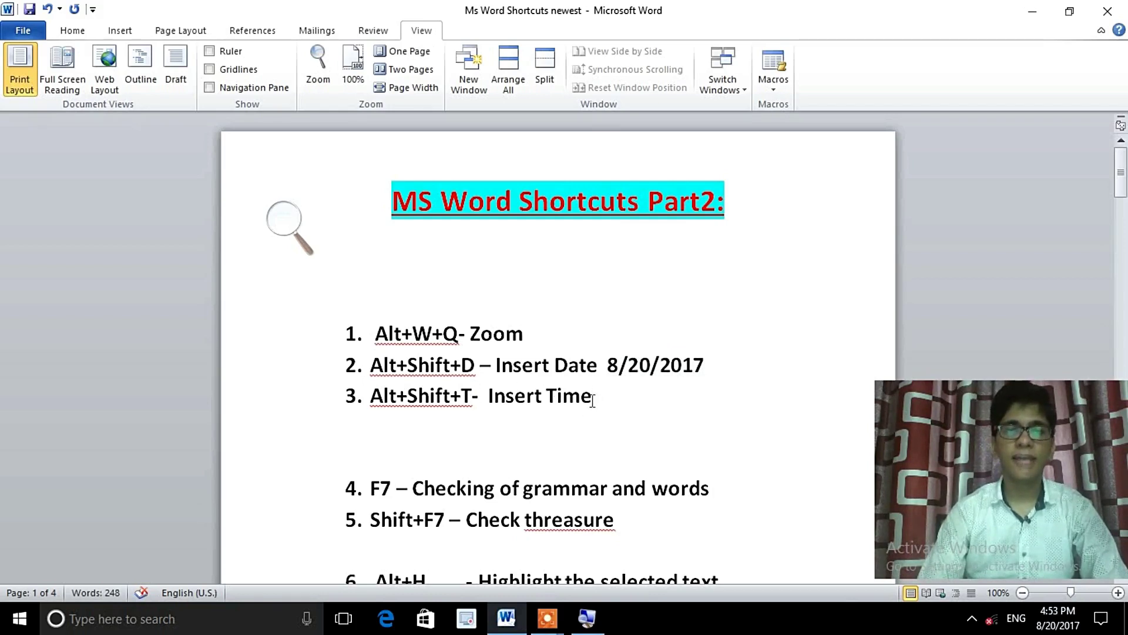
{"action": "left_click_drag", "start_coordinate": [594, 397], "coordinate": [511, 396]}
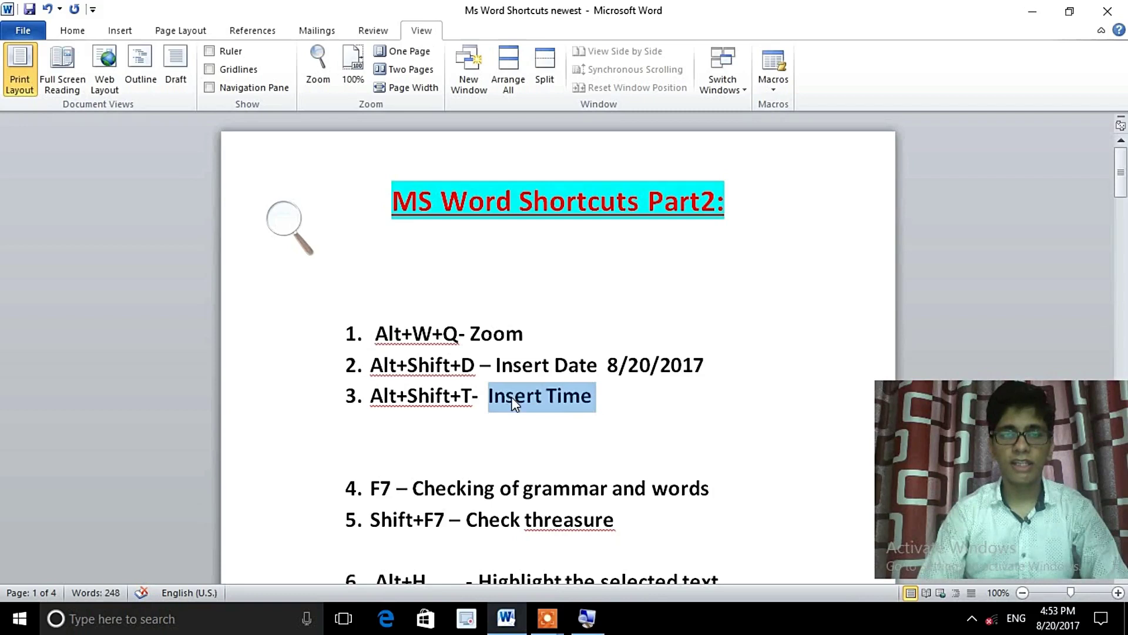
{"action": "left_click", "coordinate": [632, 395]}
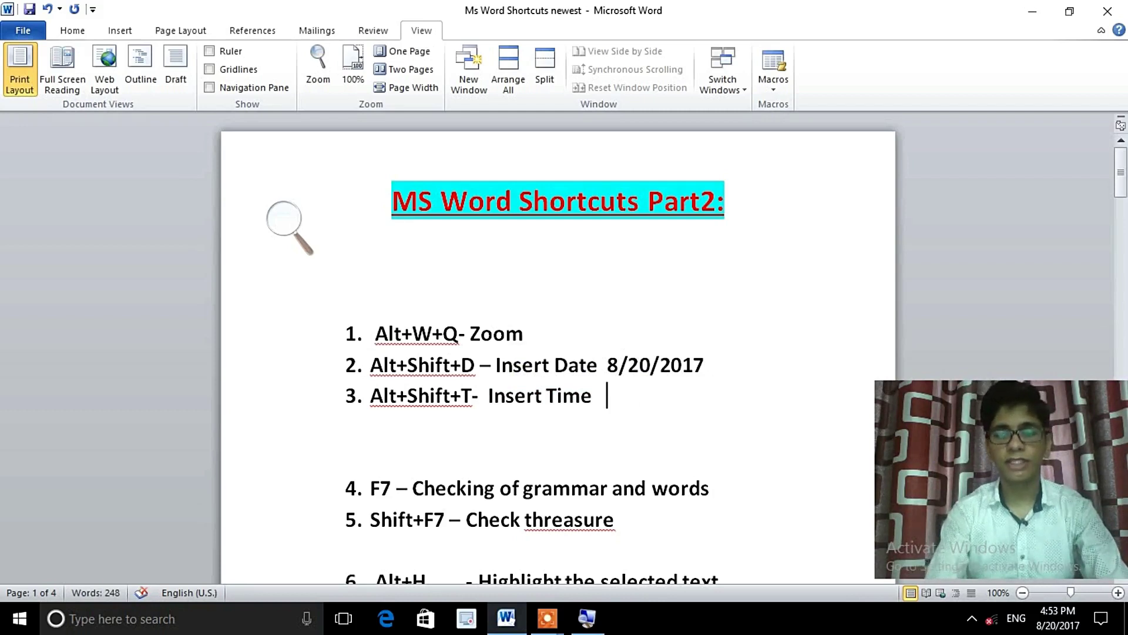
{"action": "key", "text": "alt+shift+t"}
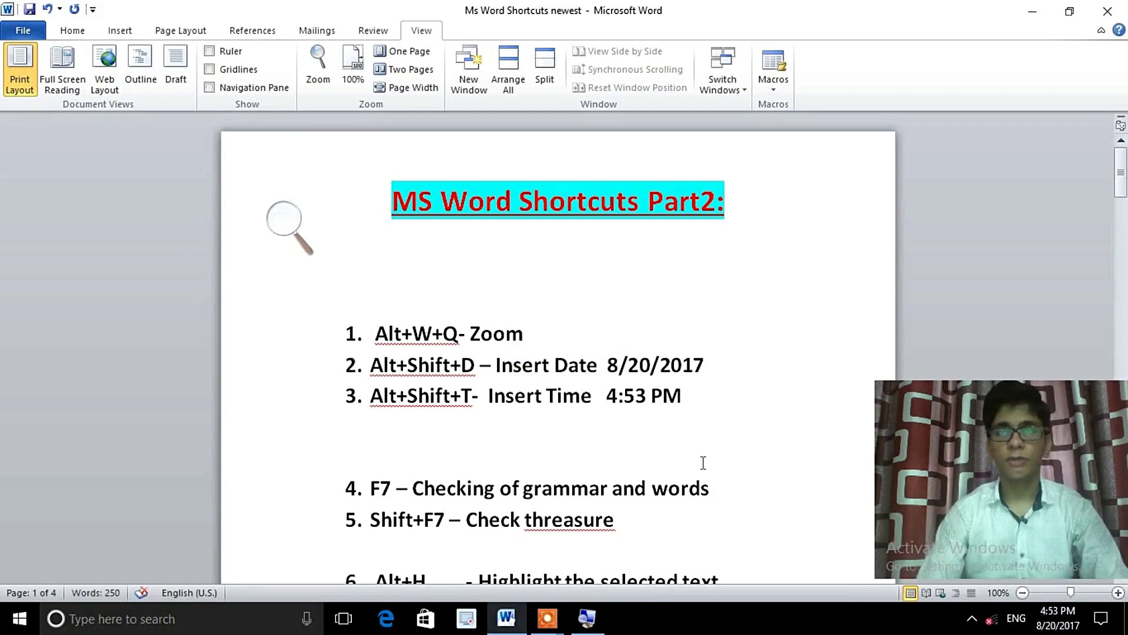
{"action": "left_click_drag", "start_coordinate": [686, 395], "coordinate": [607, 397]}
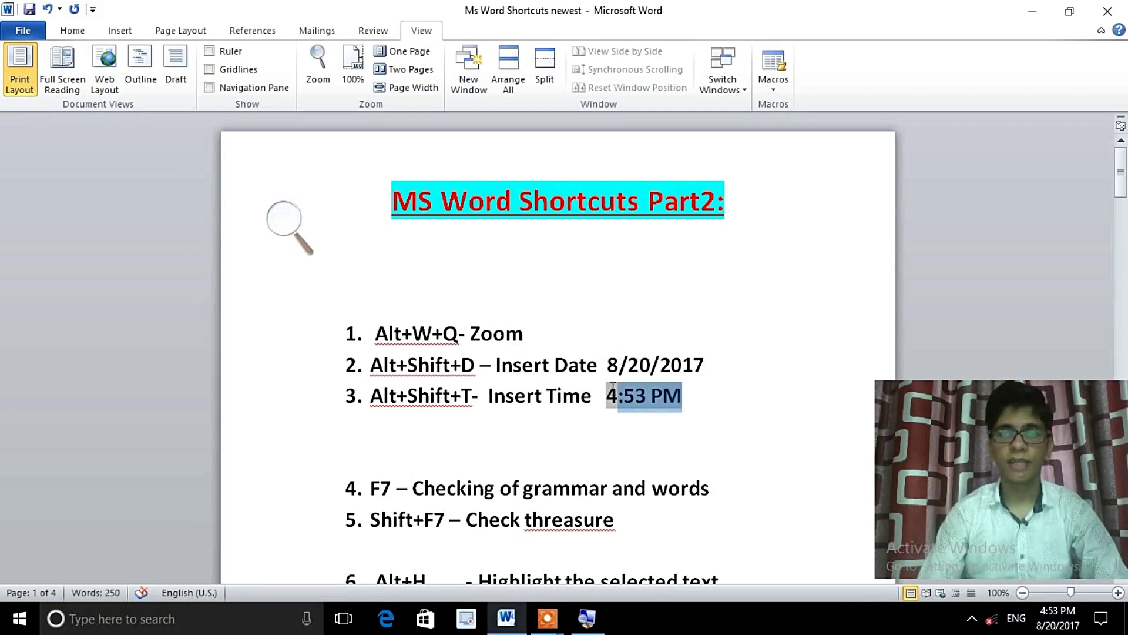
{"action": "left_click", "coordinate": [651, 361]}
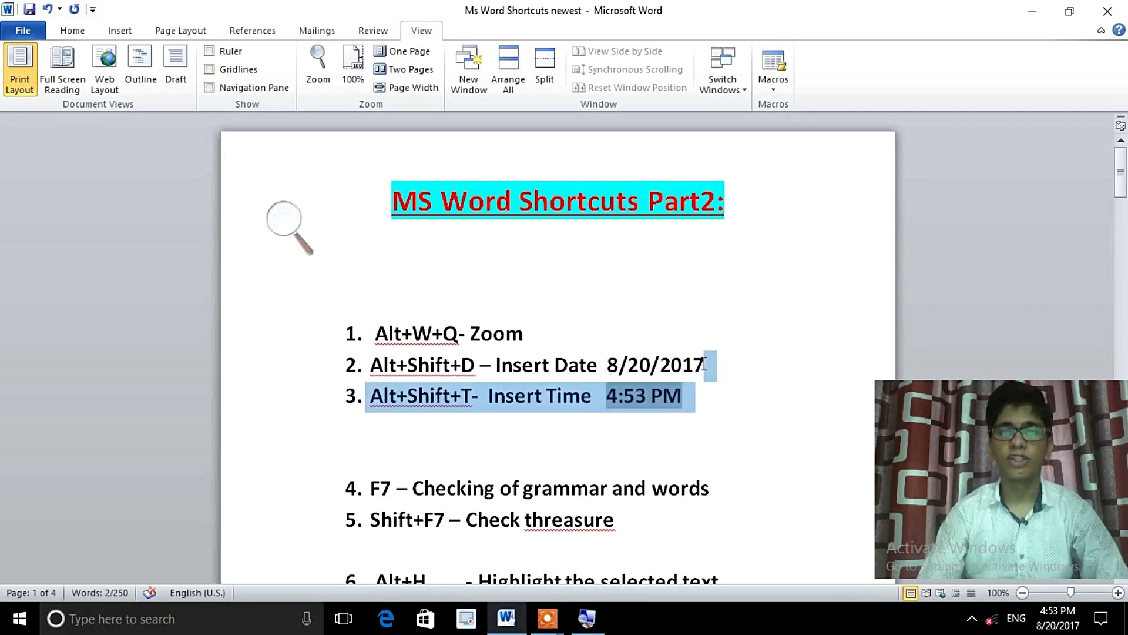
{"action": "left_click_drag", "start_coordinate": [651, 361], "coordinate": [607, 364]}
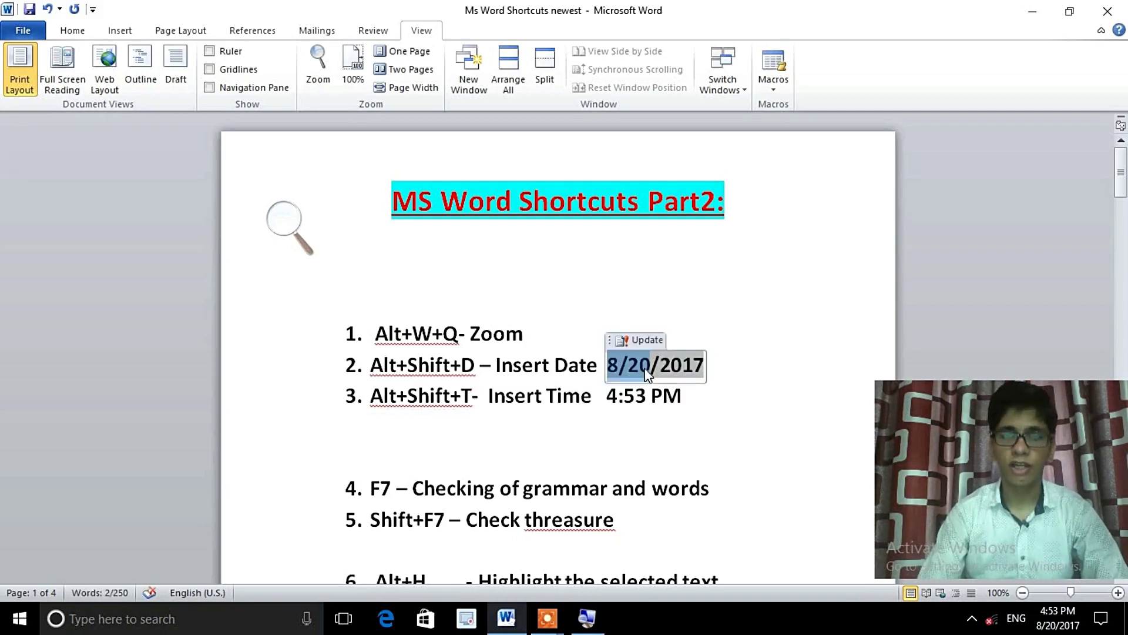
{"action": "left_click", "coordinate": [578, 455]}
{"action": "key", "text": "Down"}
{"action": "key", "text": "Down"}
{"action": "key", "text": "Down"}
{"action": "key", "text": "Down"}
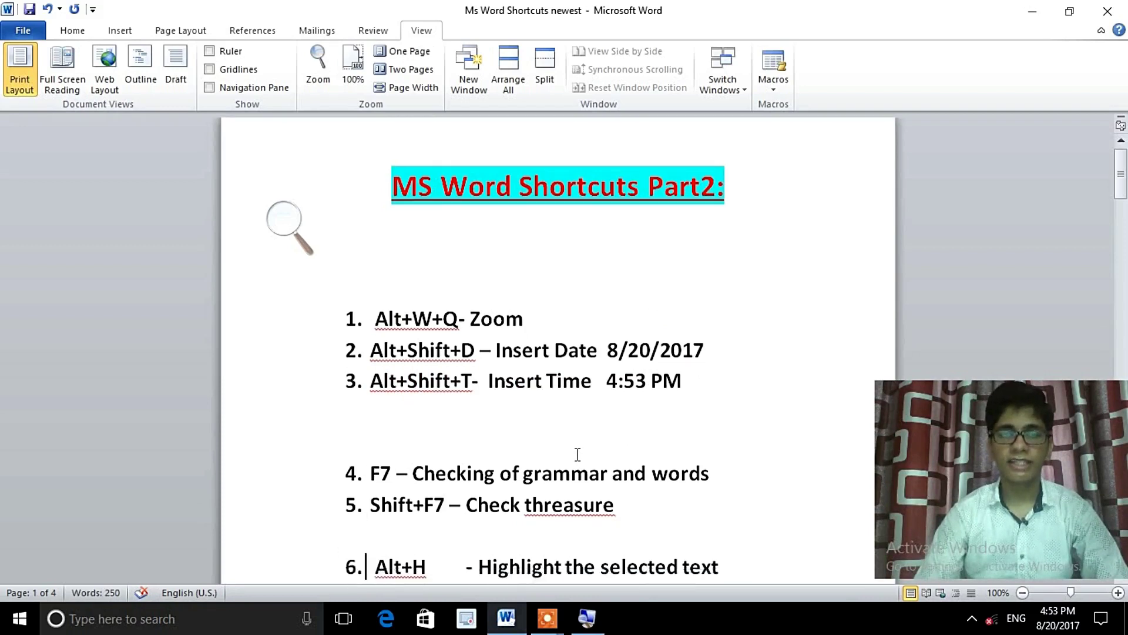
{"action": "key", "text": "Down"}
{"action": "key", "text": "Down"}
{"action": "key", "text": "Down"}
{"action": "key", "text": "Down"}
{"action": "key", "text": "Down"}
{"action": "key", "text": "Down"}
{"action": "key", "text": "Down"}
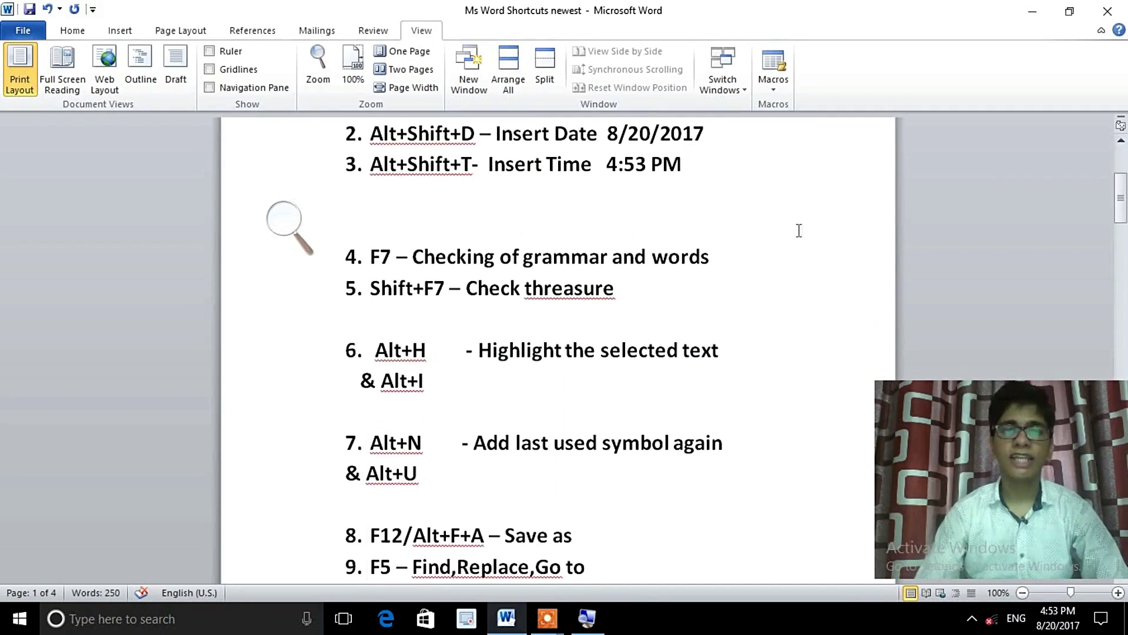
Type 'cet' on a new line below item 3, select it, and run Spelling and Grammar (F7)
{"action": "left_click", "coordinate": [398, 214]}
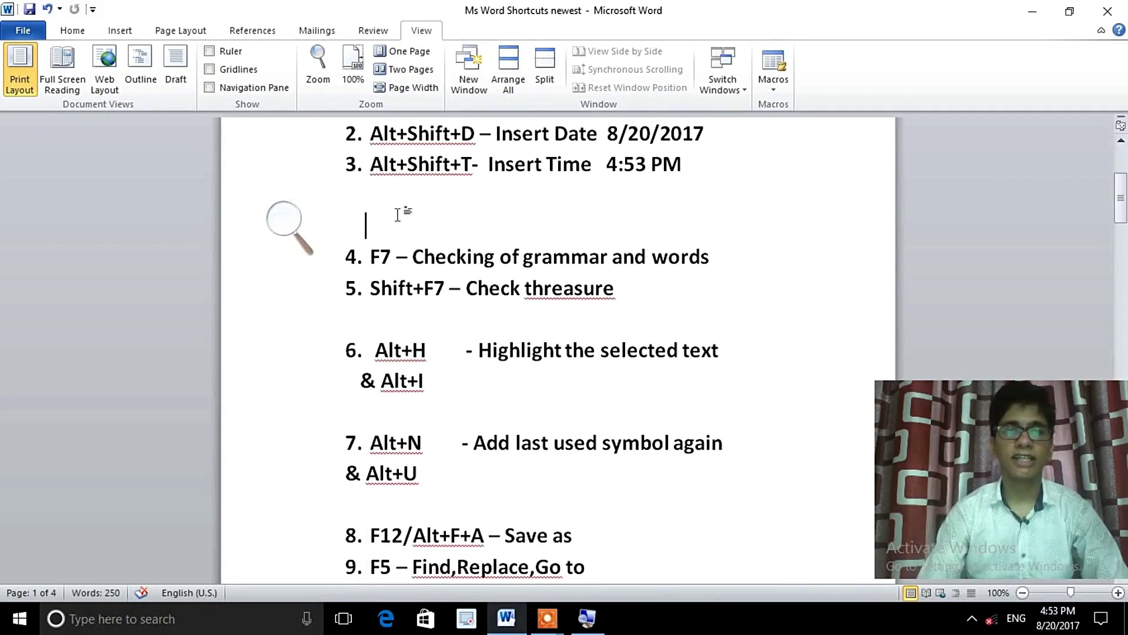
{"action": "key", "text": "Return"}
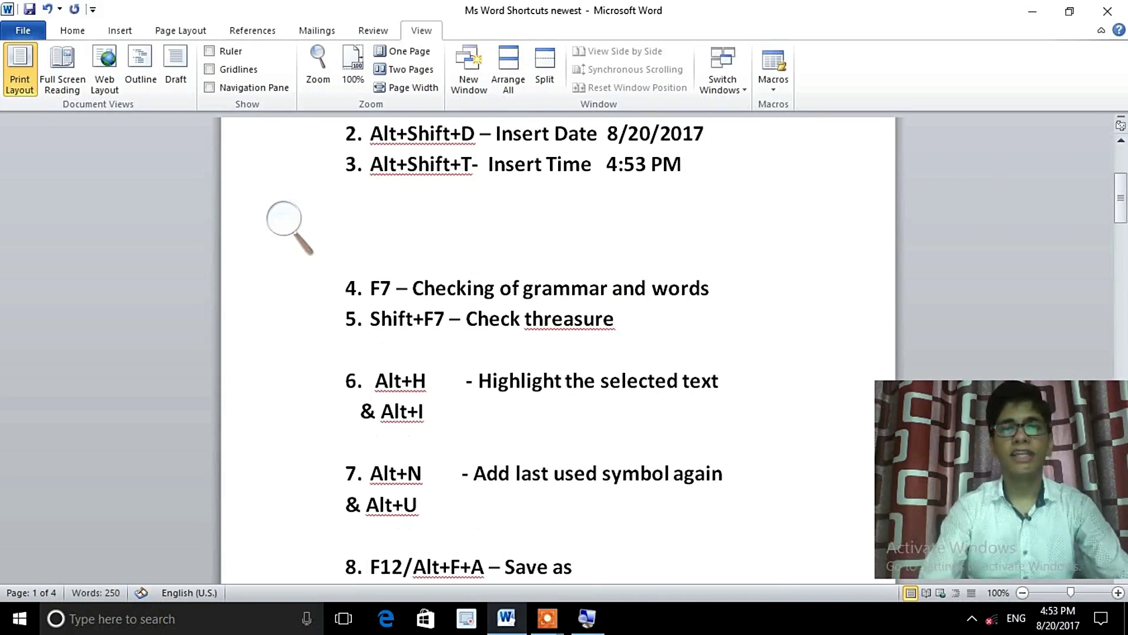
{"action": "type", "text": "cet"}
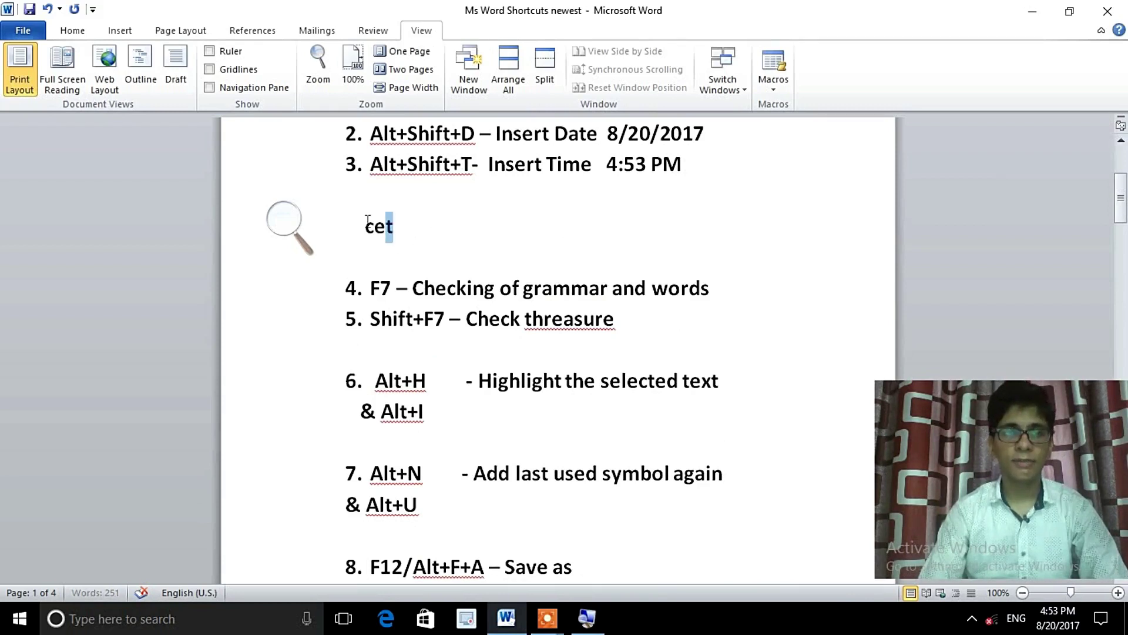
{"action": "left_click_drag", "start_coordinate": [366, 219], "coordinate": [364, 219]}
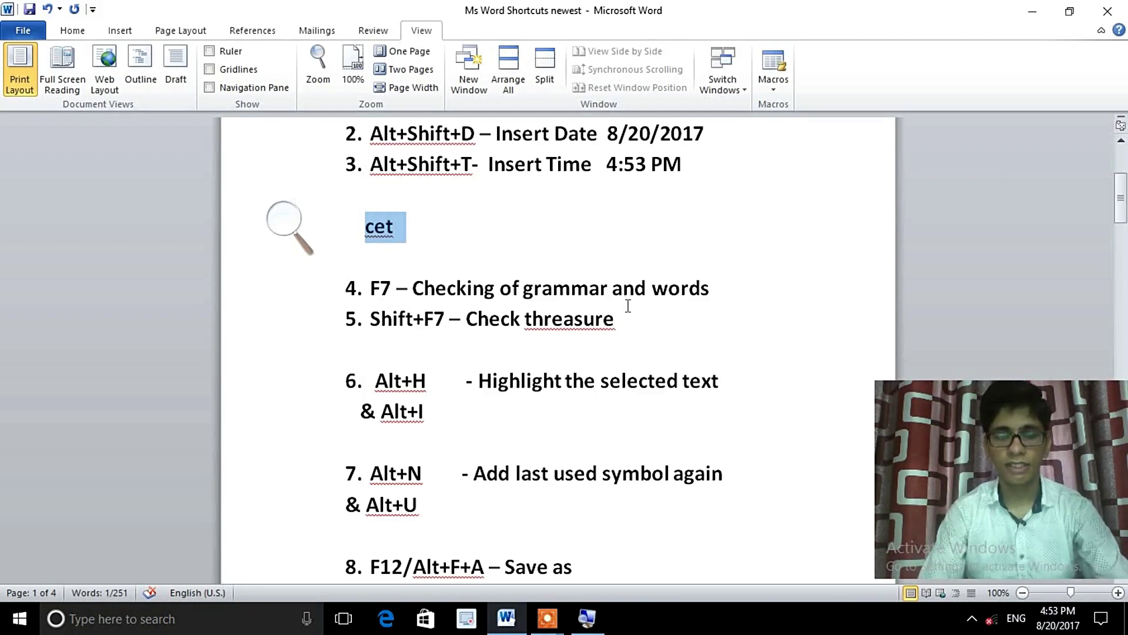
{"action": "key", "text": "F7"}
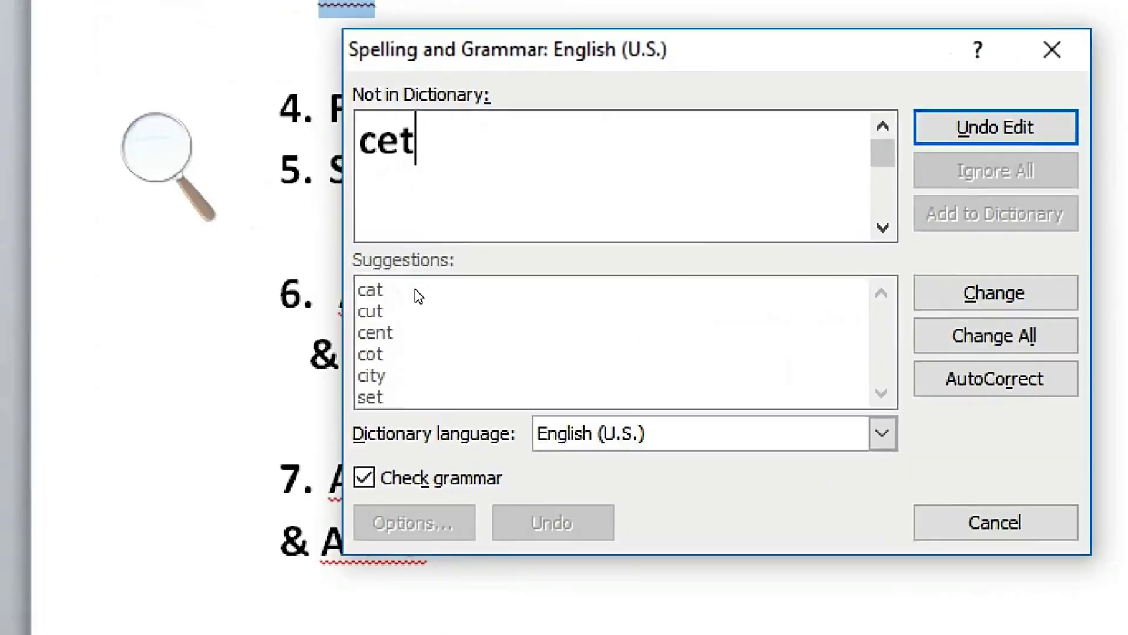
Replace 'cet' with the suggestion 'cat' and close the spelling check
{"action": "left_click", "coordinate": [415, 288]}
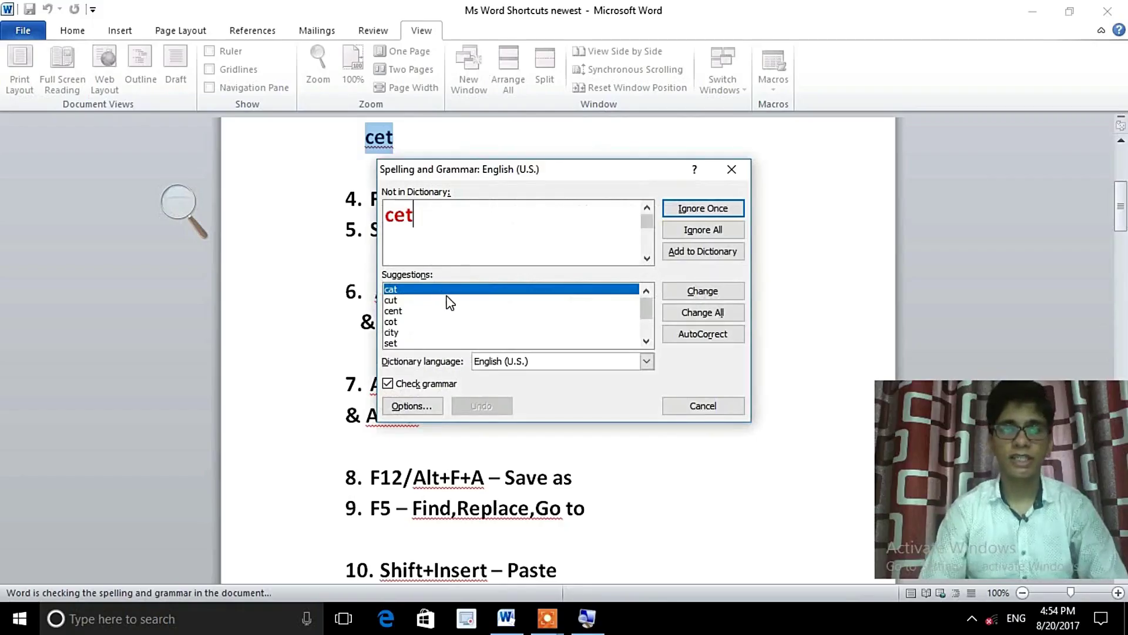
{"action": "left_click", "coordinate": [454, 217]}
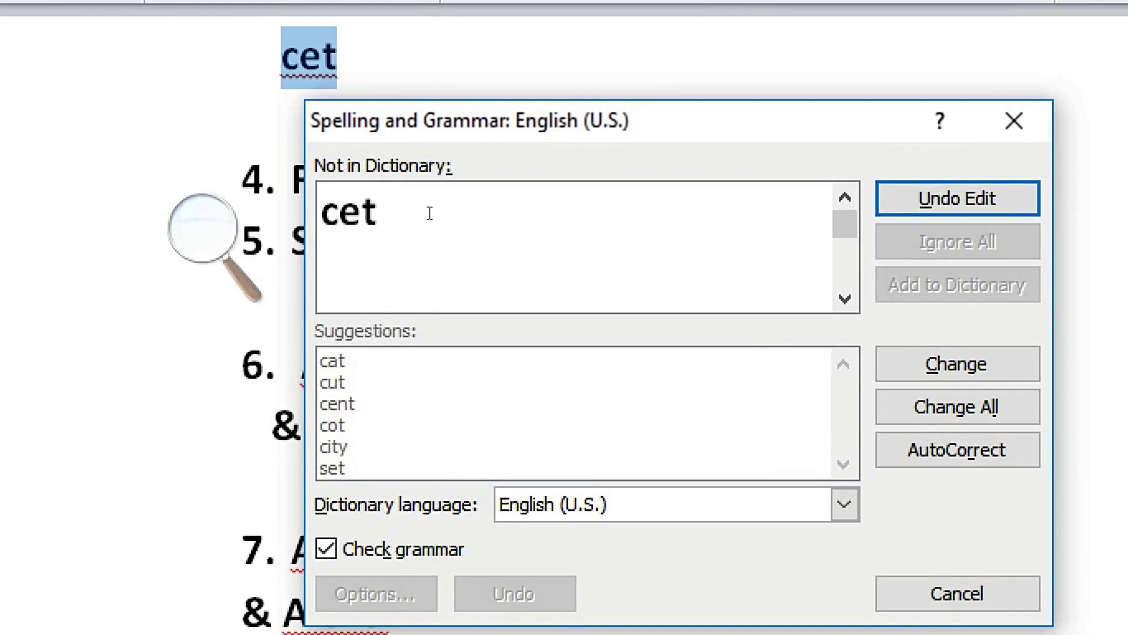
{"action": "key", "text": "Home"}
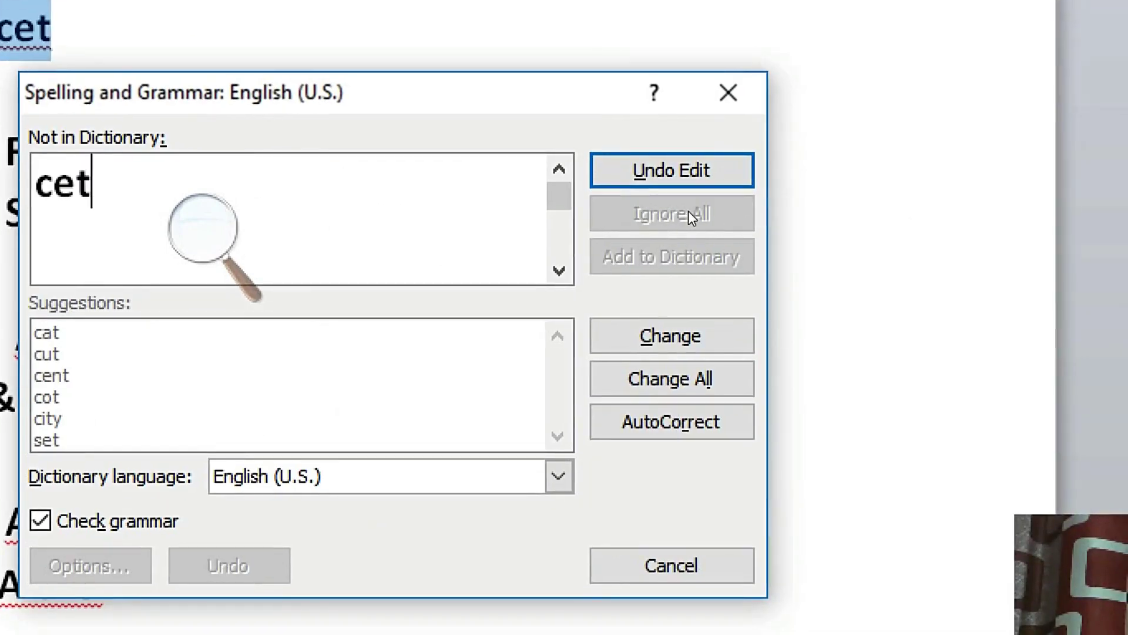
{"action": "key", "text": "alt+u"}
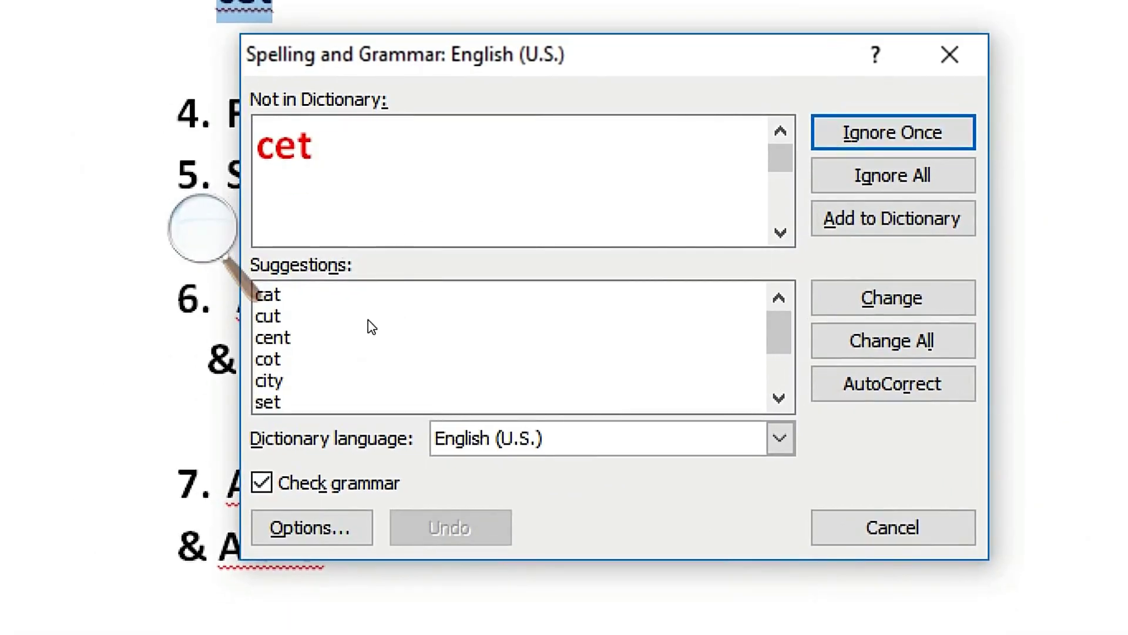
{"action": "left_click", "coordinate": [397, 295]}
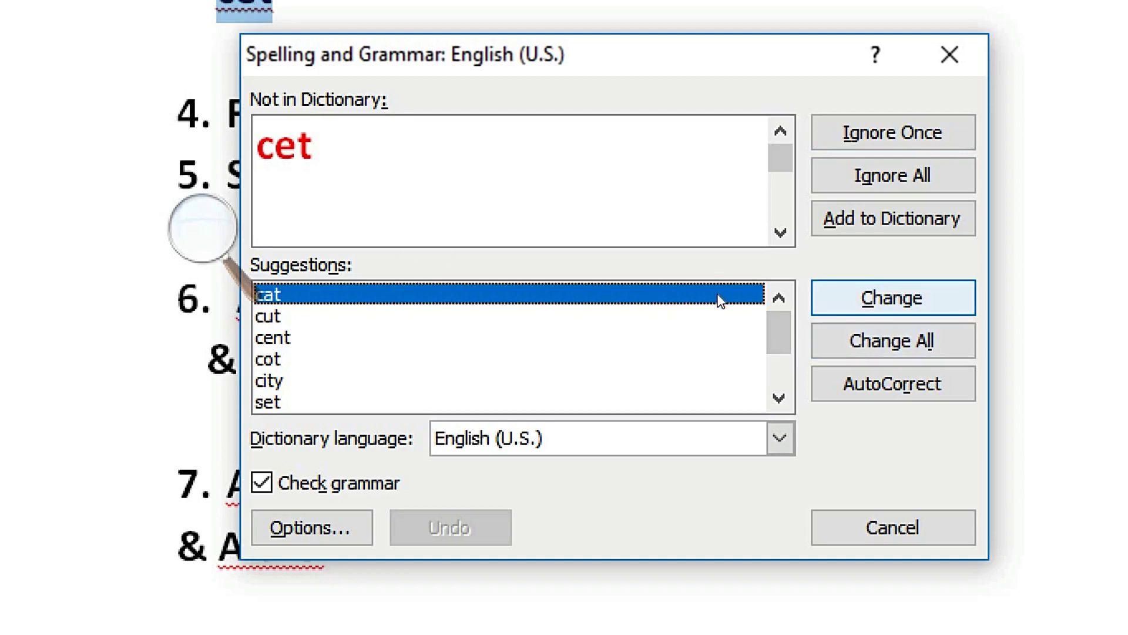
{"action": "key", "text": "Return"}
{"action": "left_click", "coordinate": [407, 211]}
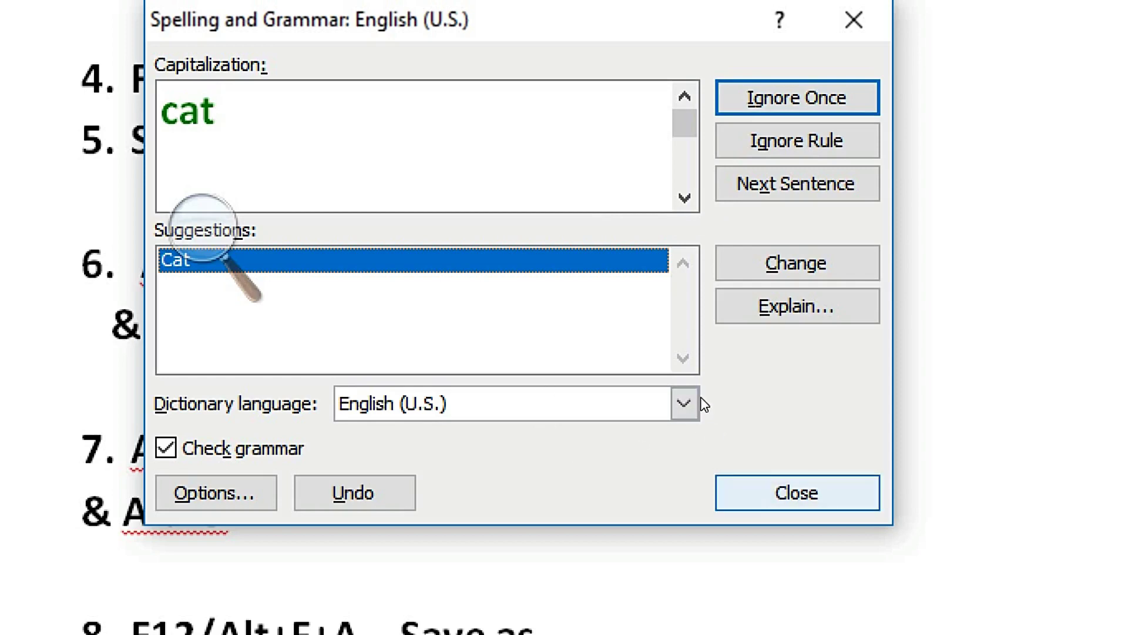
{"action": "key", "text": "Escape"}
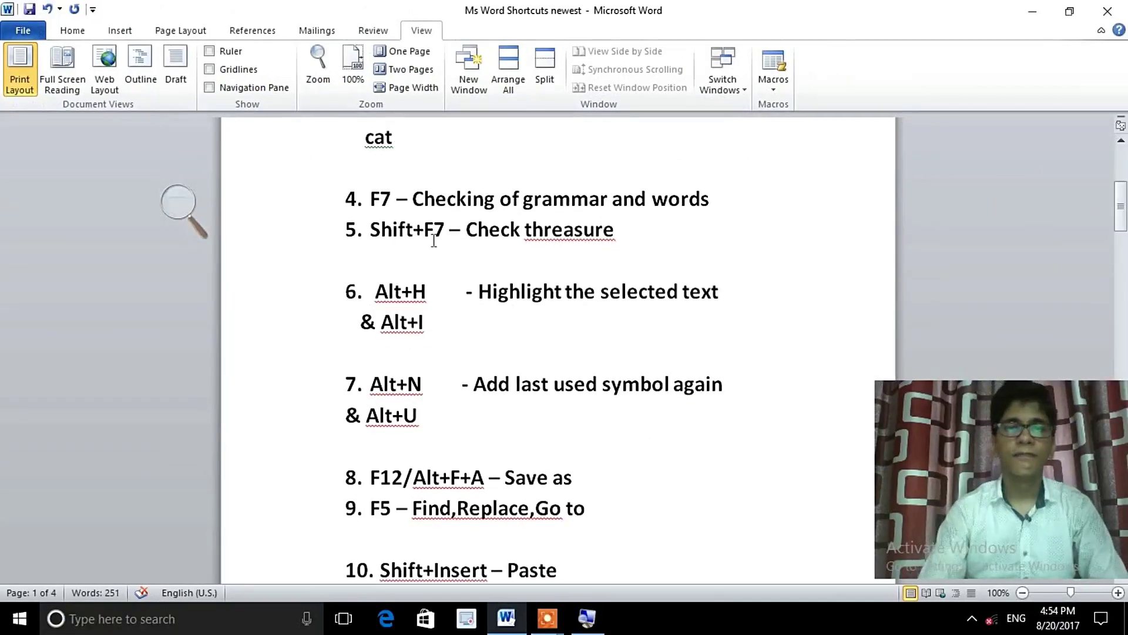
Delete 'cat' and select 'Check threasure' in item 5
{"action": "key", "text": "BackSpace"}
{"action": "key", "text": "BackSpace"}
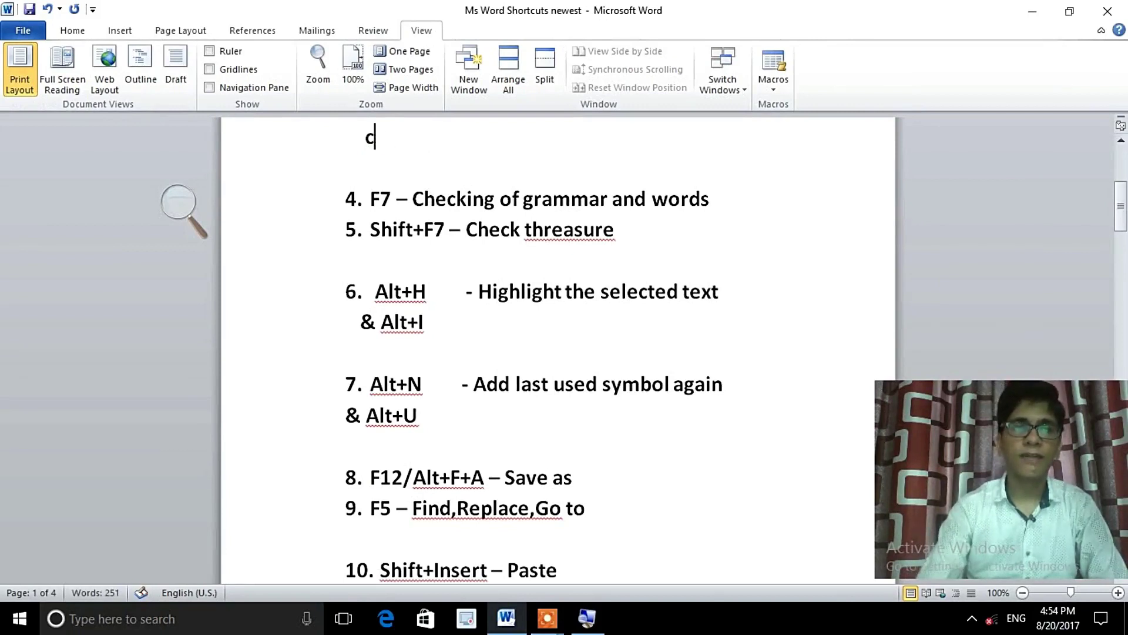
{"action": "key", "text": "BackSpace"}
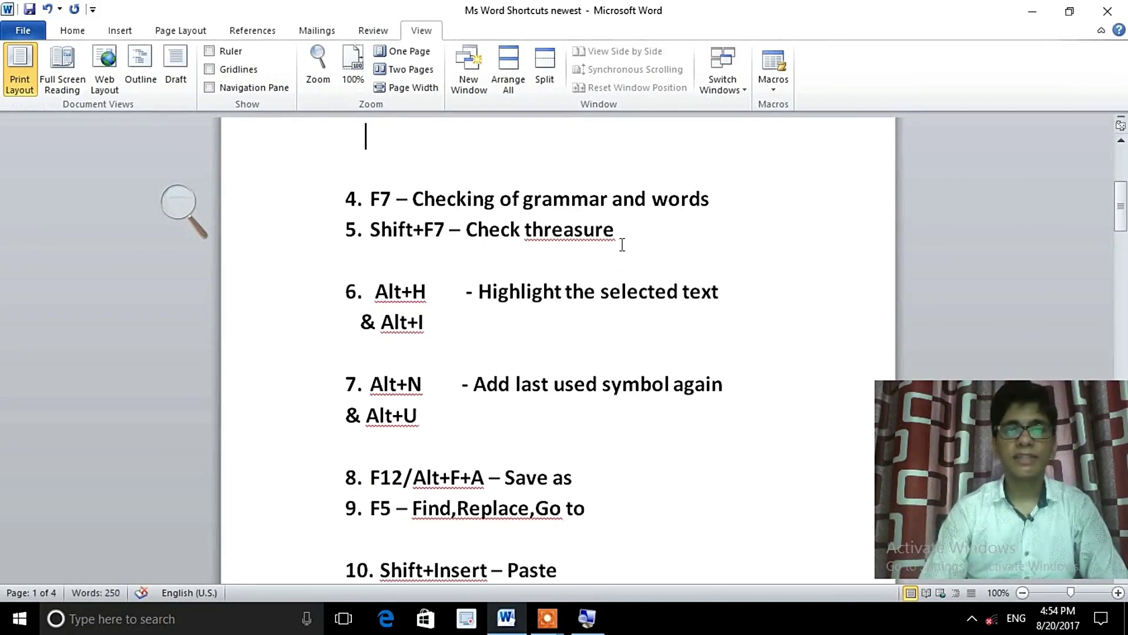
{"action": "left_click", "coordinate": [623, 235]}
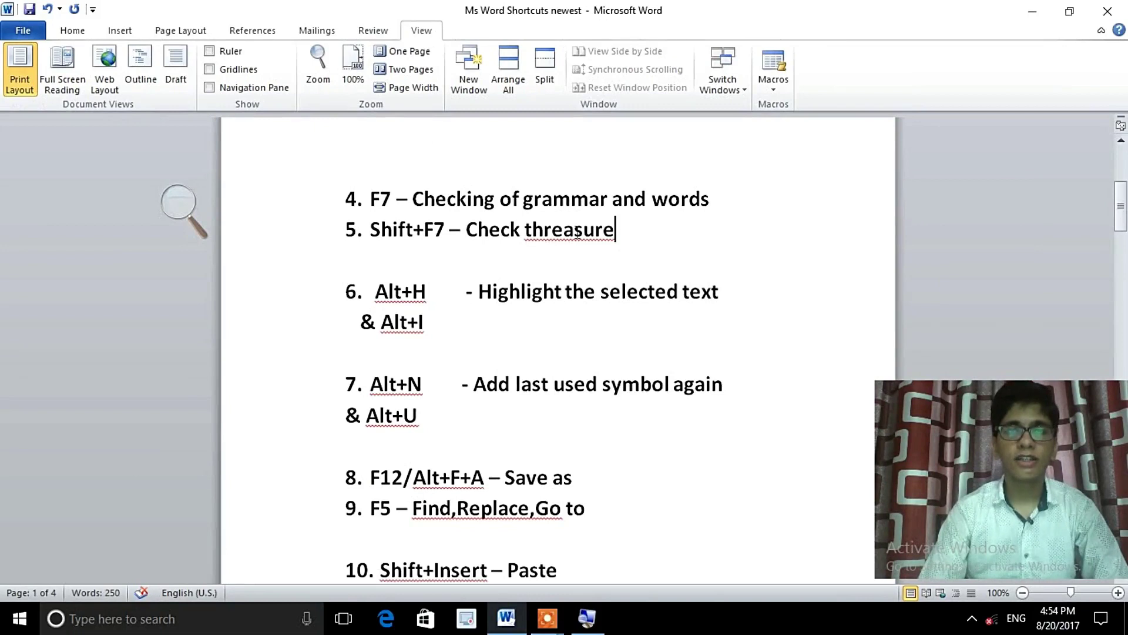
{"action": "left_click_drag", "start_coordinate": [578, 233], "coordinate": [481, 231]}
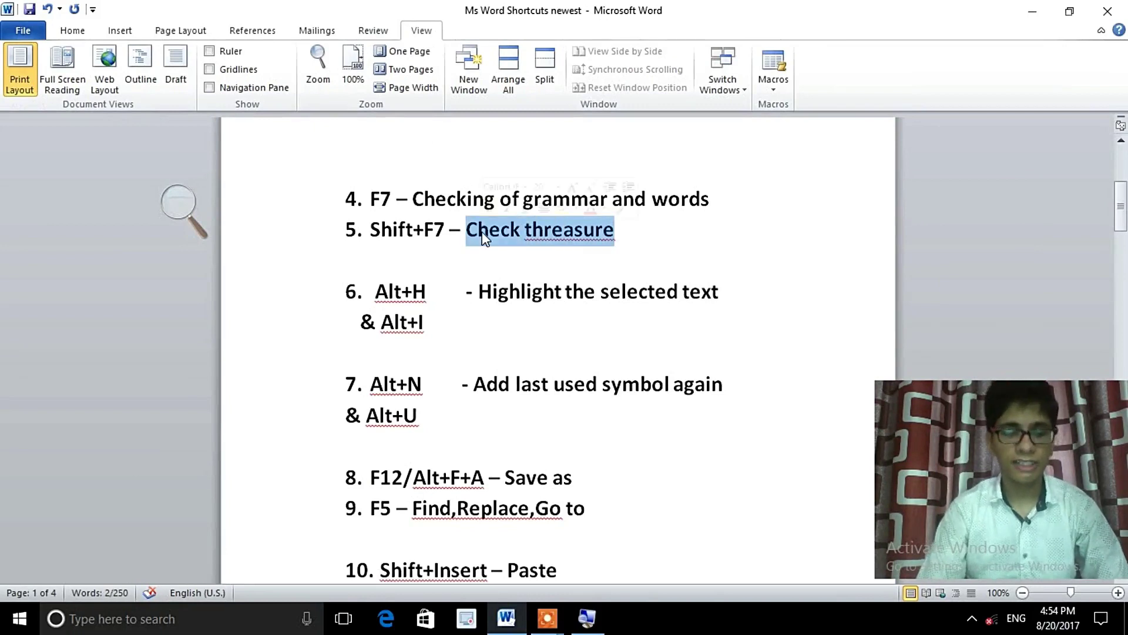
Type 'rich' on a new line above item 4 and select that line
{"action": "left_click", "coordinate": [397, 165]}
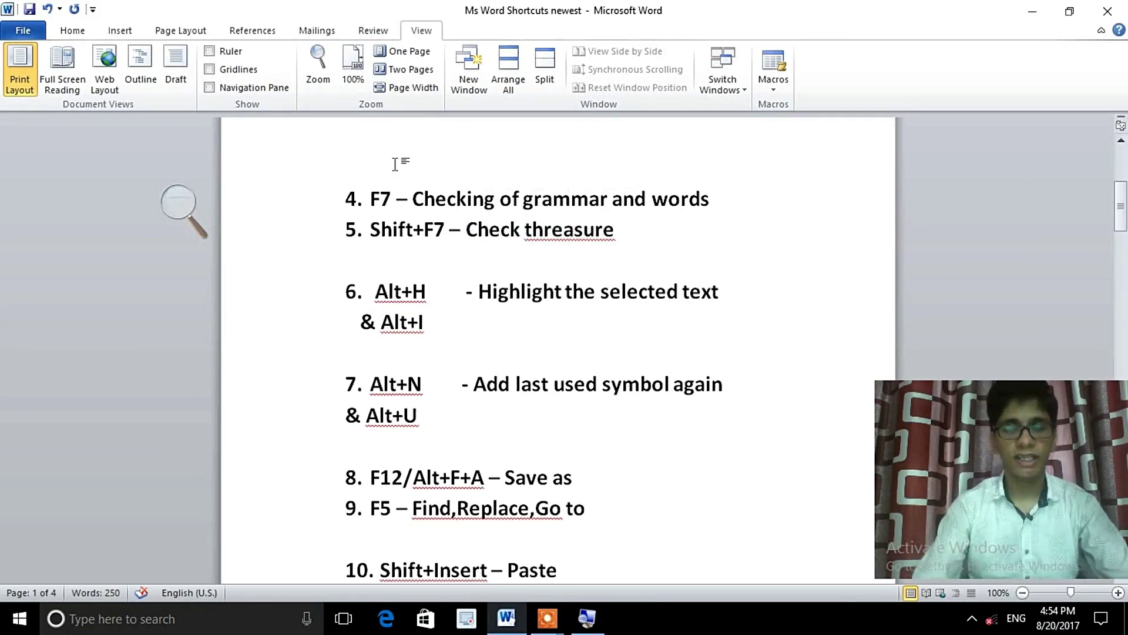
{"action": "key", "text": "Return"}
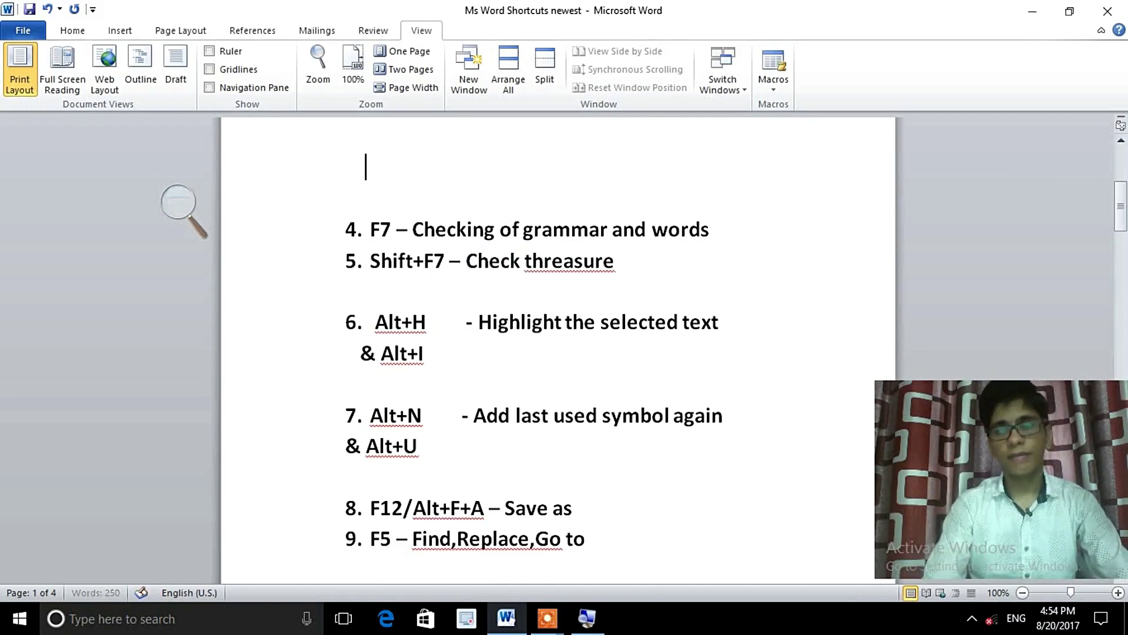
{"action": "type", "text": "b"}
{"action": "key", "text": "BackSpace"}
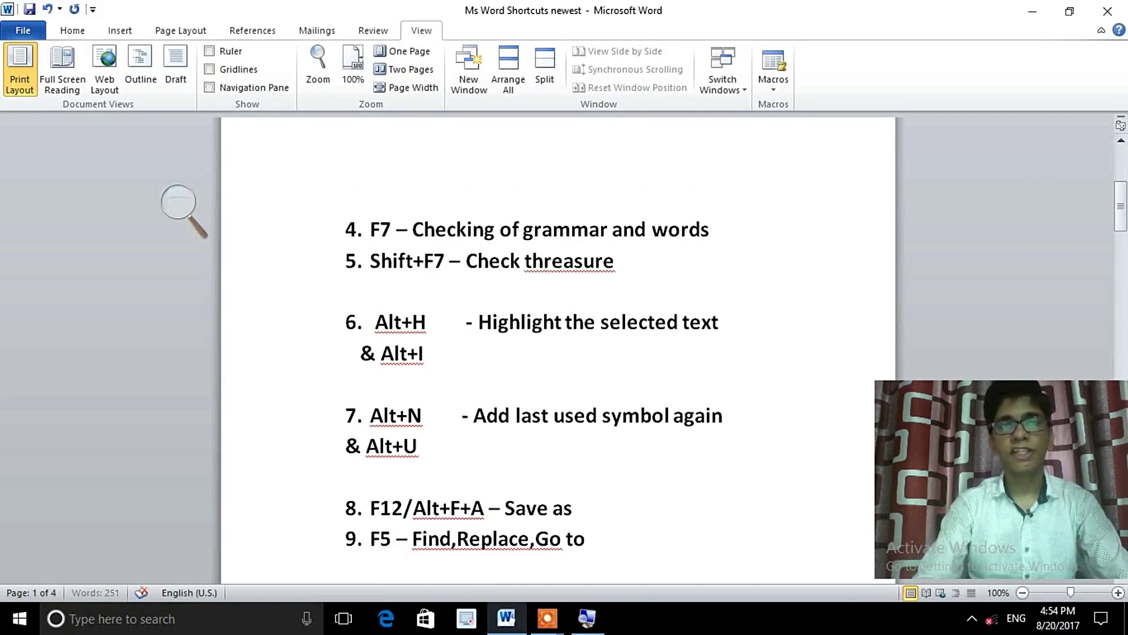
{"action": "type", "text": "rich"}
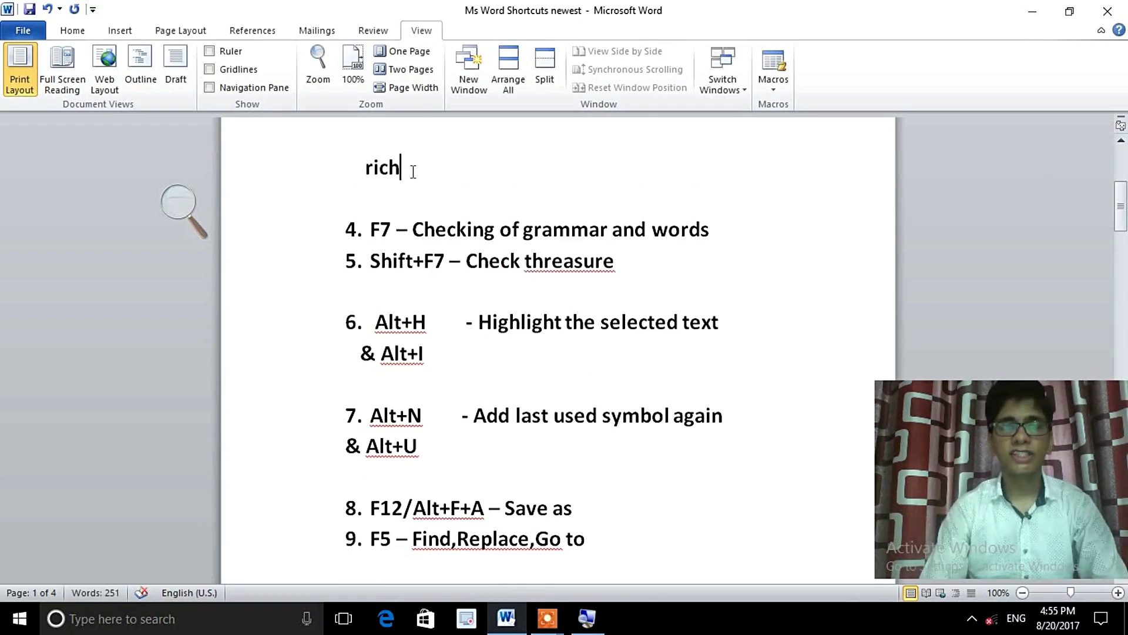
{"action": "left_click", "coordinate": [353, 167]}
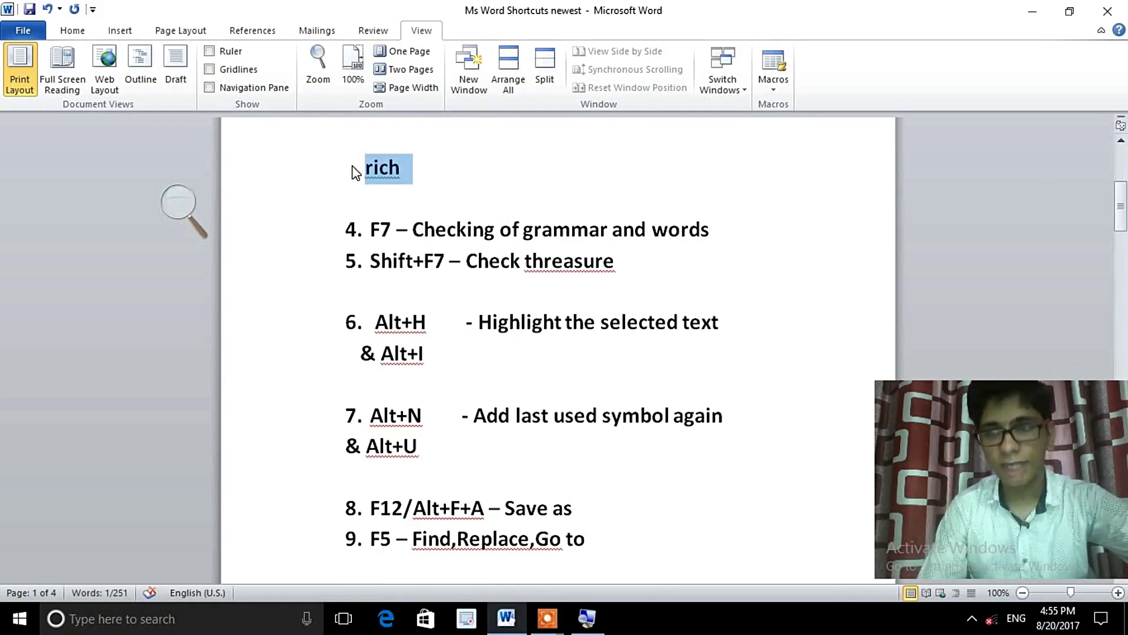
{"action": "key", "text": "shift+F7"}
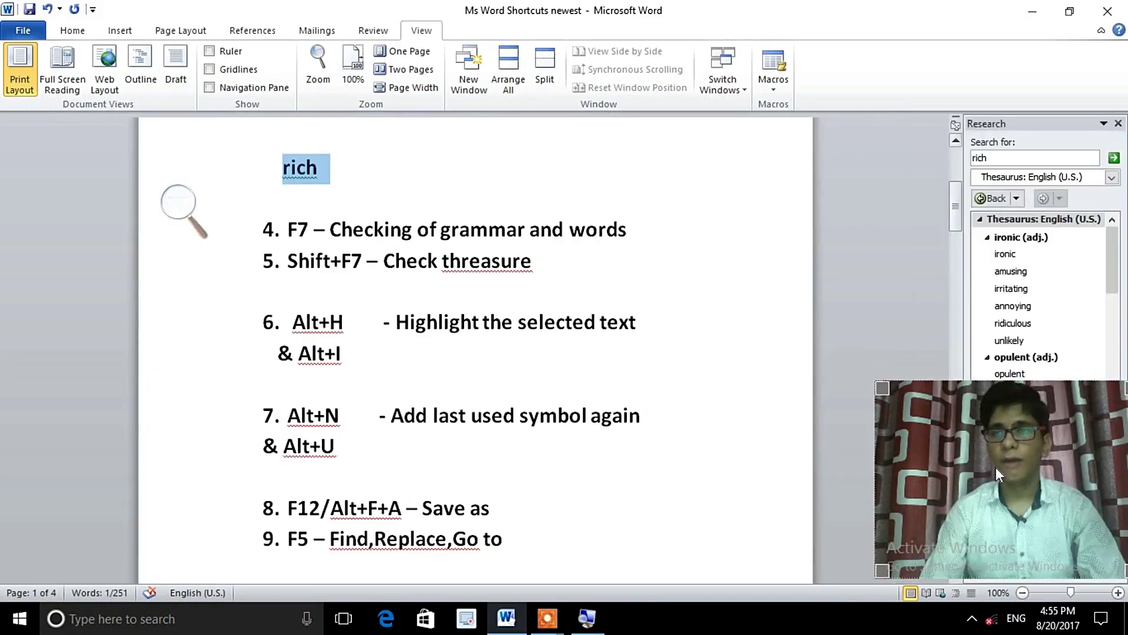
{"action": "mouse_move", "coordinate": [985, 464]}
{"action": "left_mouse_down"}
{"action": "mouse_move", "coordinate": [298, 367]}
{"action": "mouse_move", "coordinate": [107, 195]}
{"action": "left_mouse_up"}
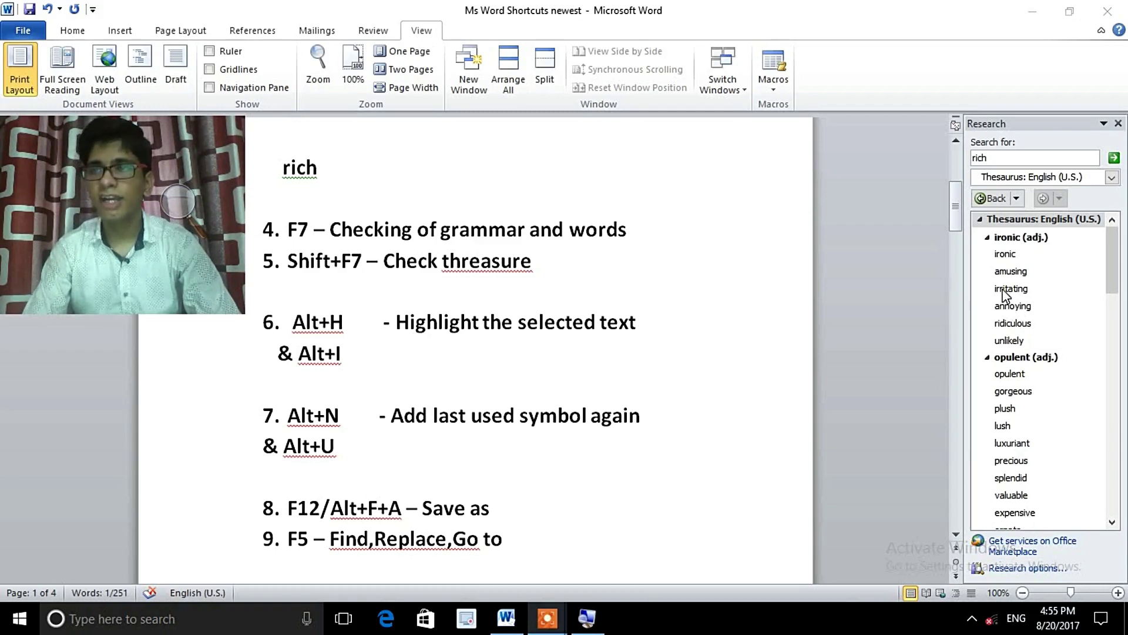
{"action": "left_click", "coordinate": [1012, 159]}
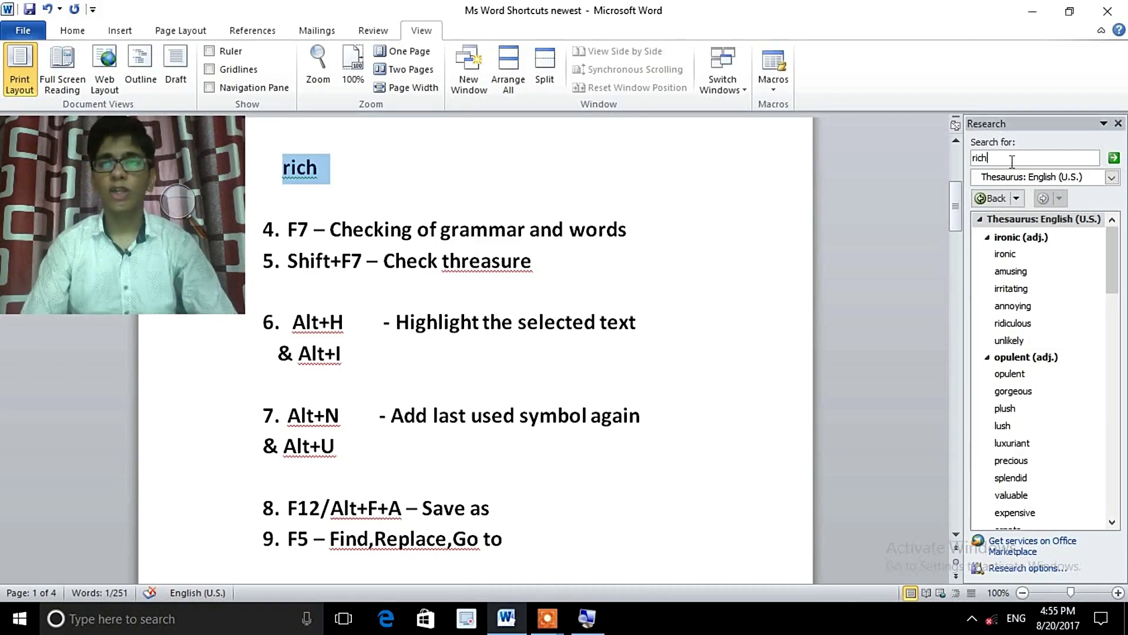
{"action": "key", "text": "BackSpace"}
{"action": "key", "text": "BackSpace"}
{"action": "key", "text": "BackSpace"}
{"action": "type", "text": "bell"}
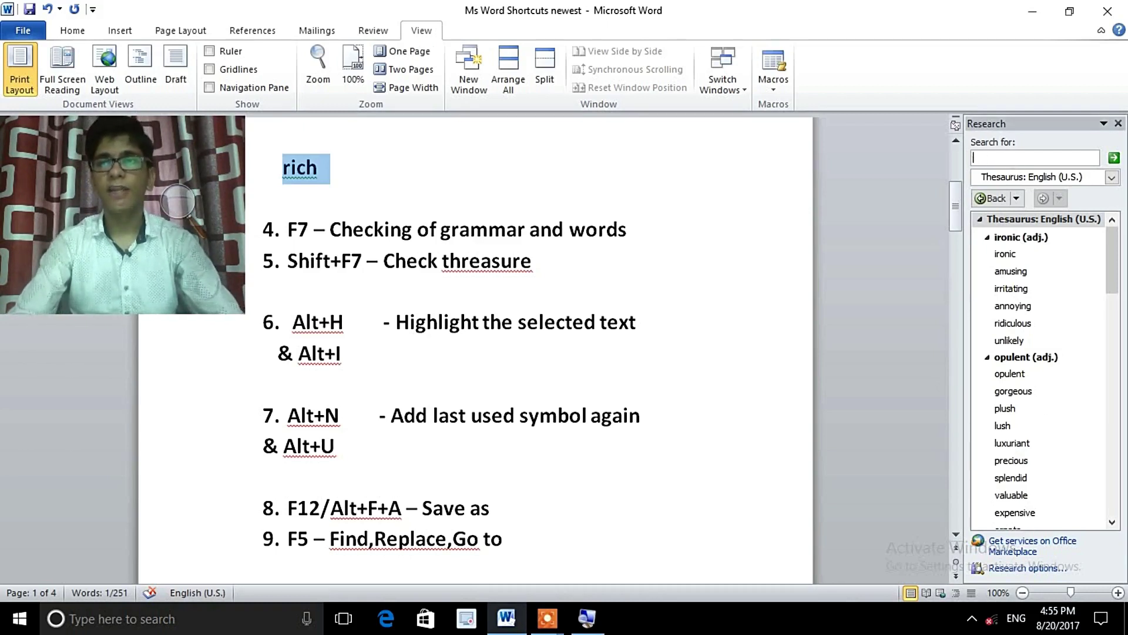
{"action": "type", "text": "eves"}
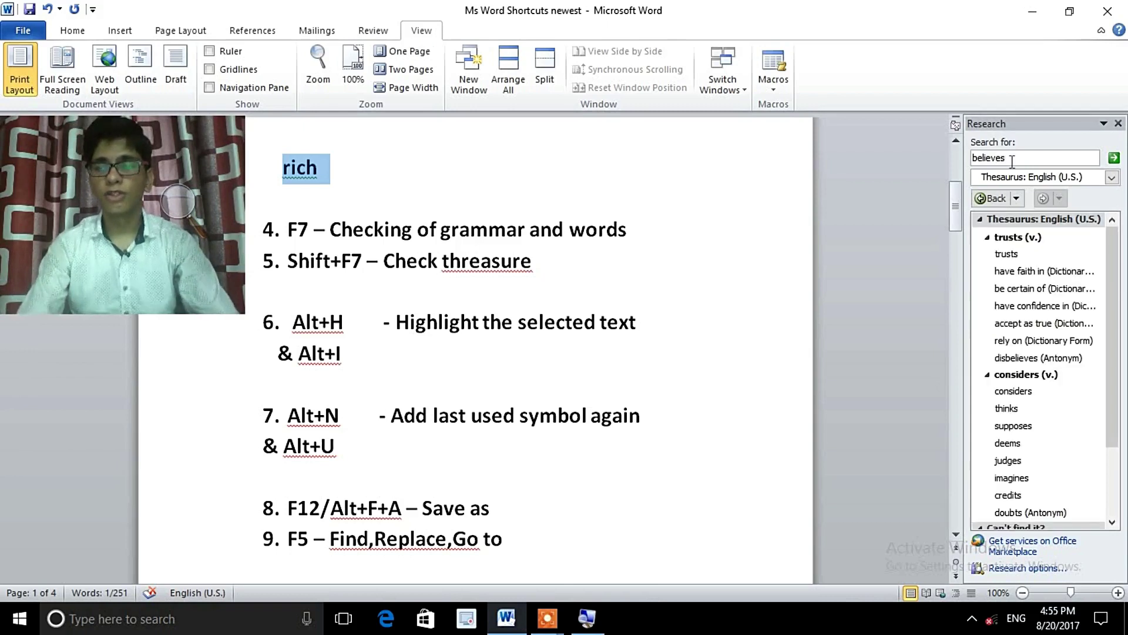
{"action": "key", "text": "Return"}
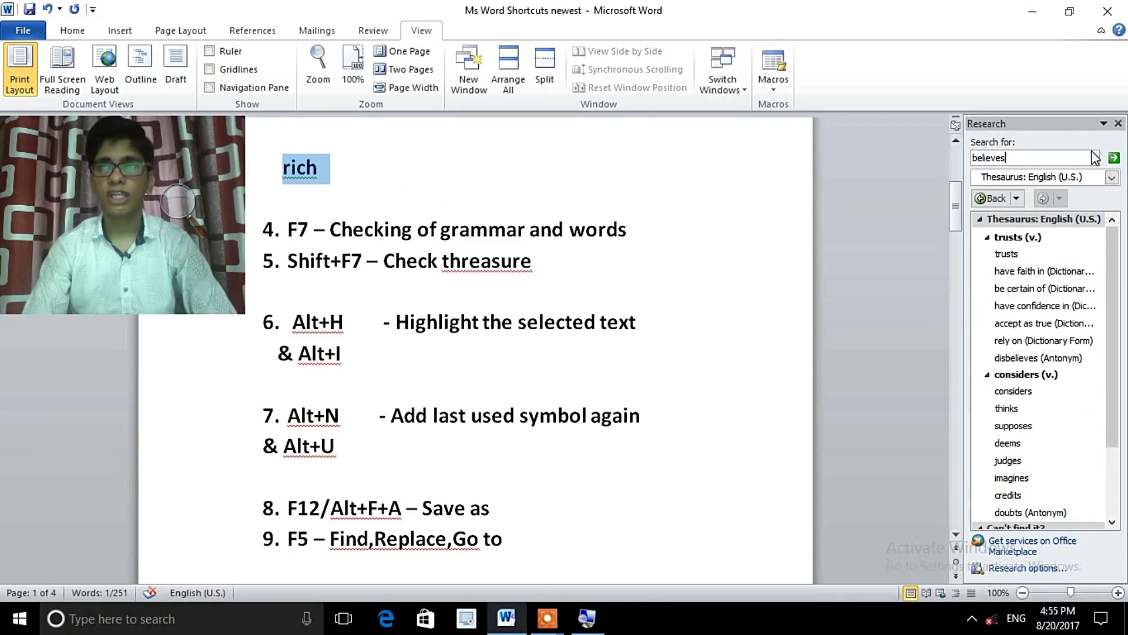
{"action": "left_click", "coordinate": [1118, 123]}
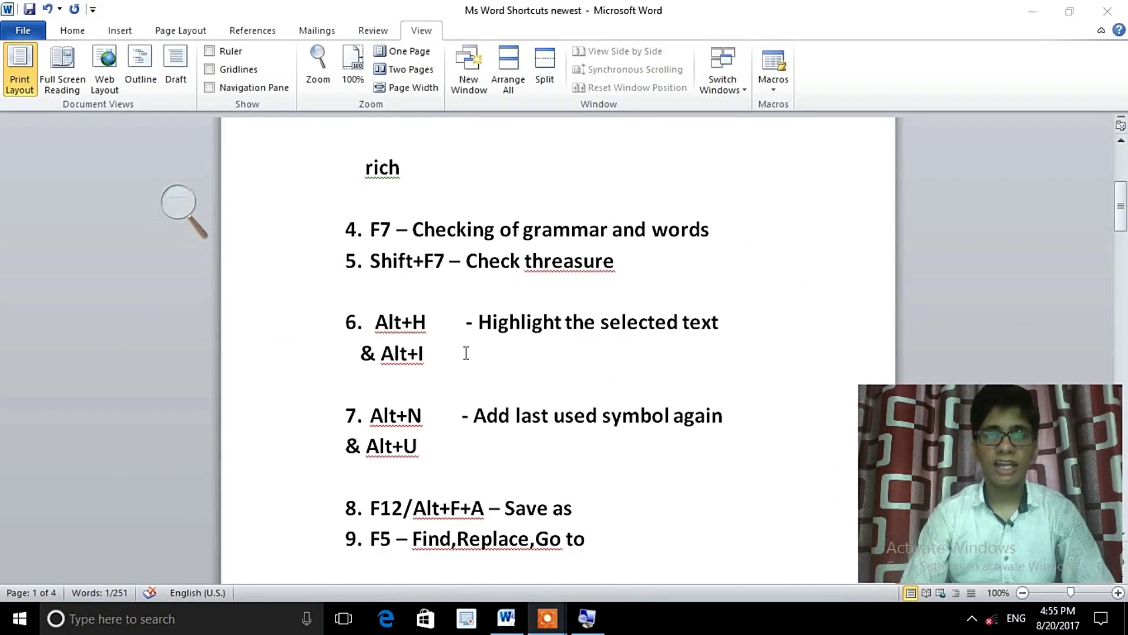
Add a name two lines below item 6 and give it a yellow highlight via Alt+H, I
{"action": "key", "text": "alt+Tab"}
{"action": "left_click", "coordinate": [435, 358]}
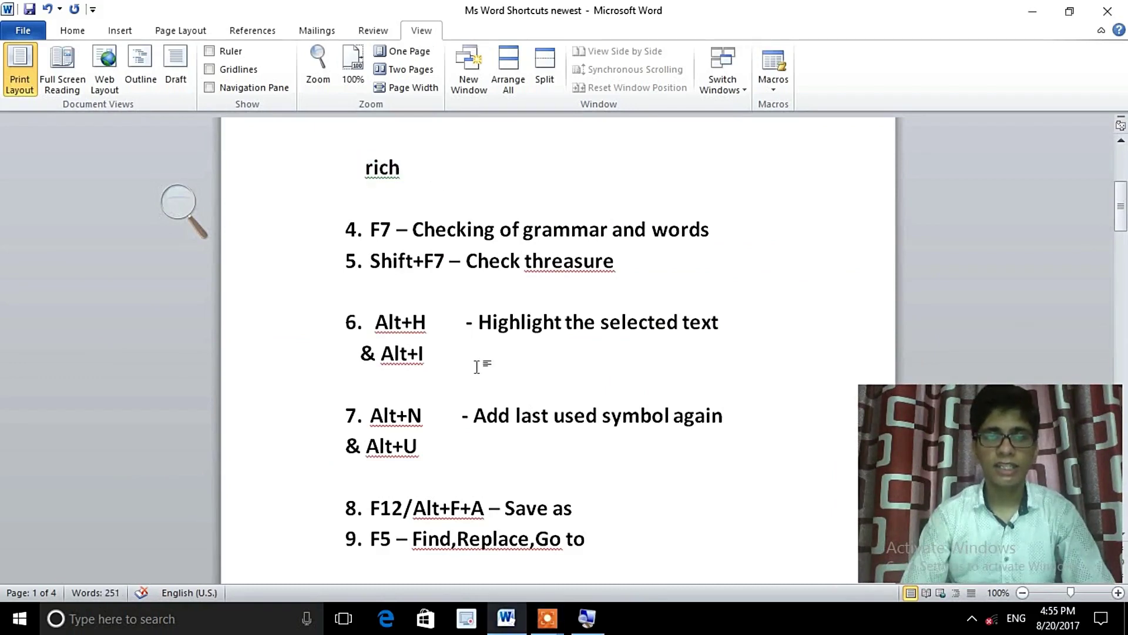
{"action": "key", "text": "Return"}
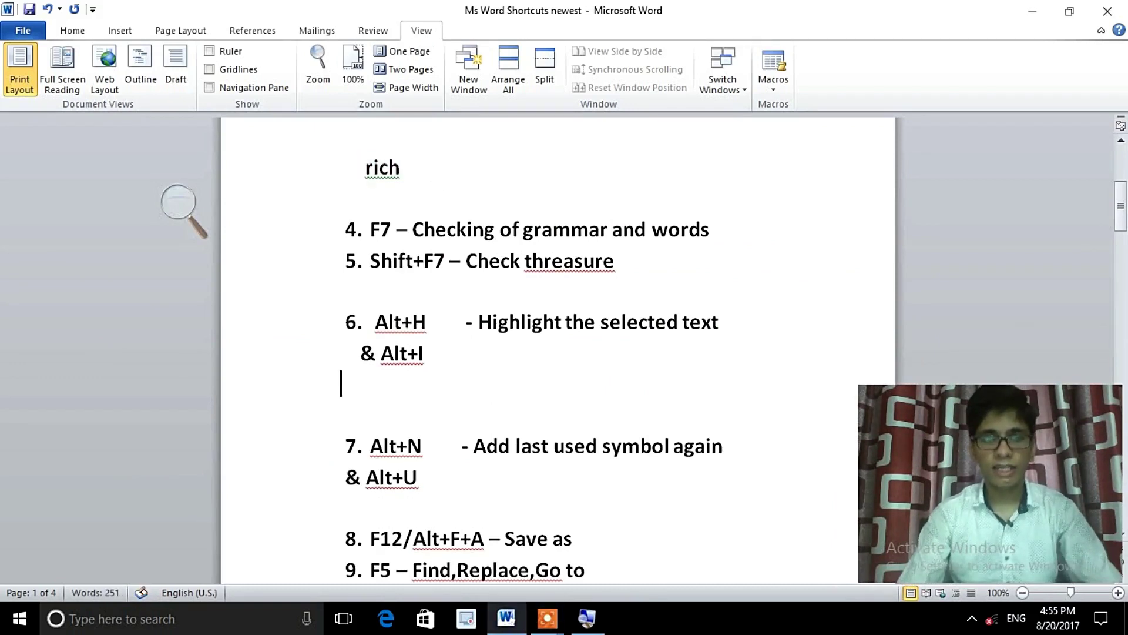
{"action": "key", "text": "Return"}
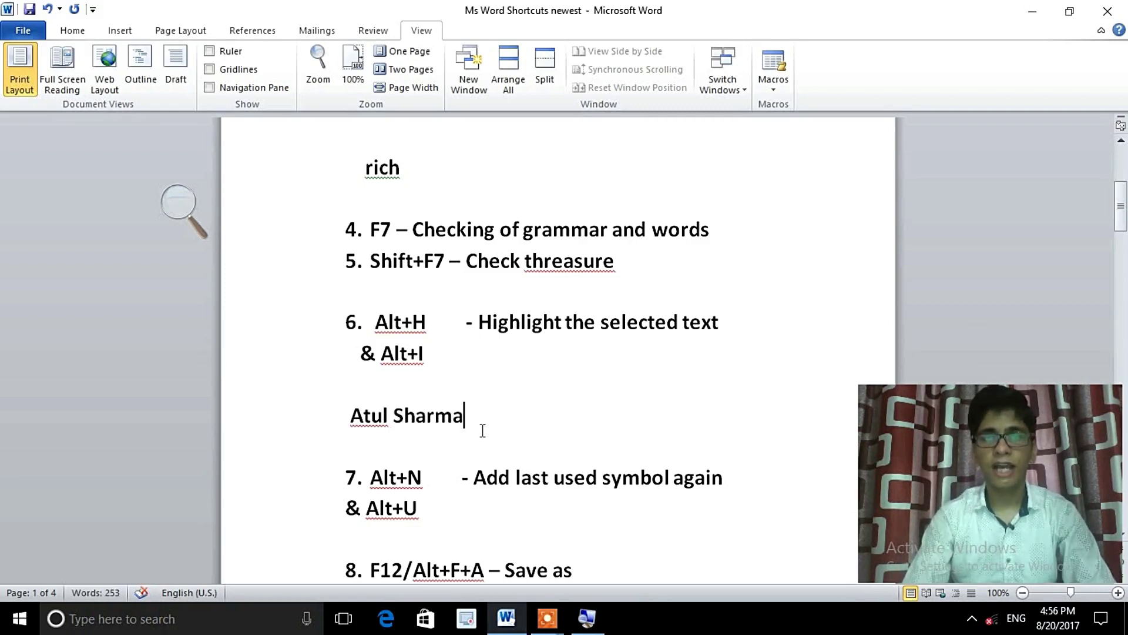
{"action": "left_click_drag", "start_coordinate": [411, 414], "coordinate": [369, 413]}
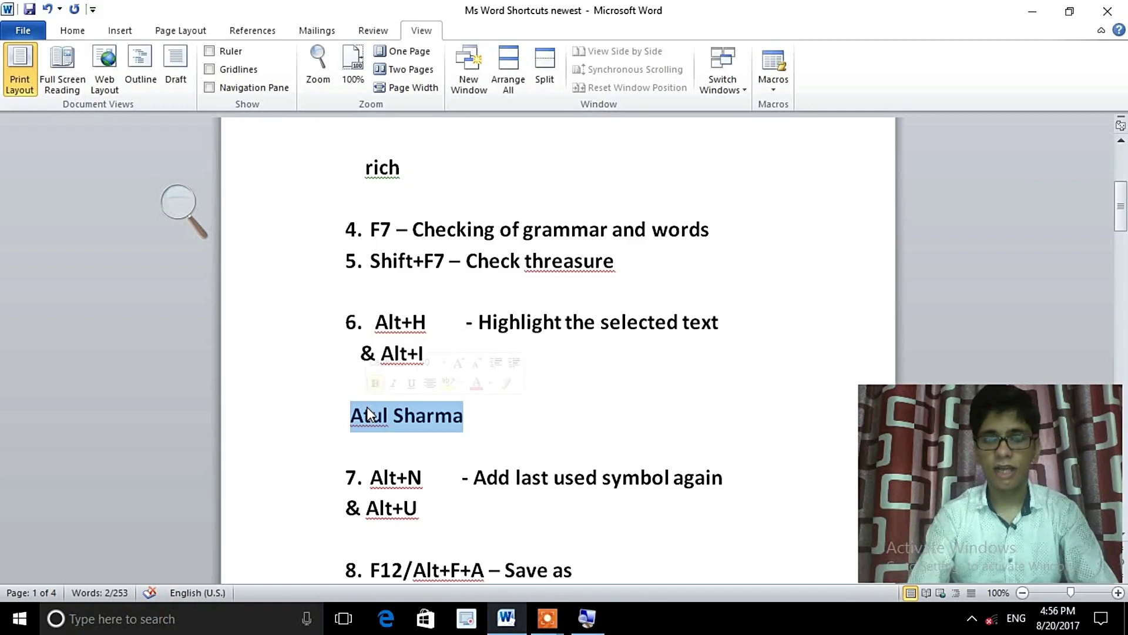
{"action": "key", "text": "alt+h"}
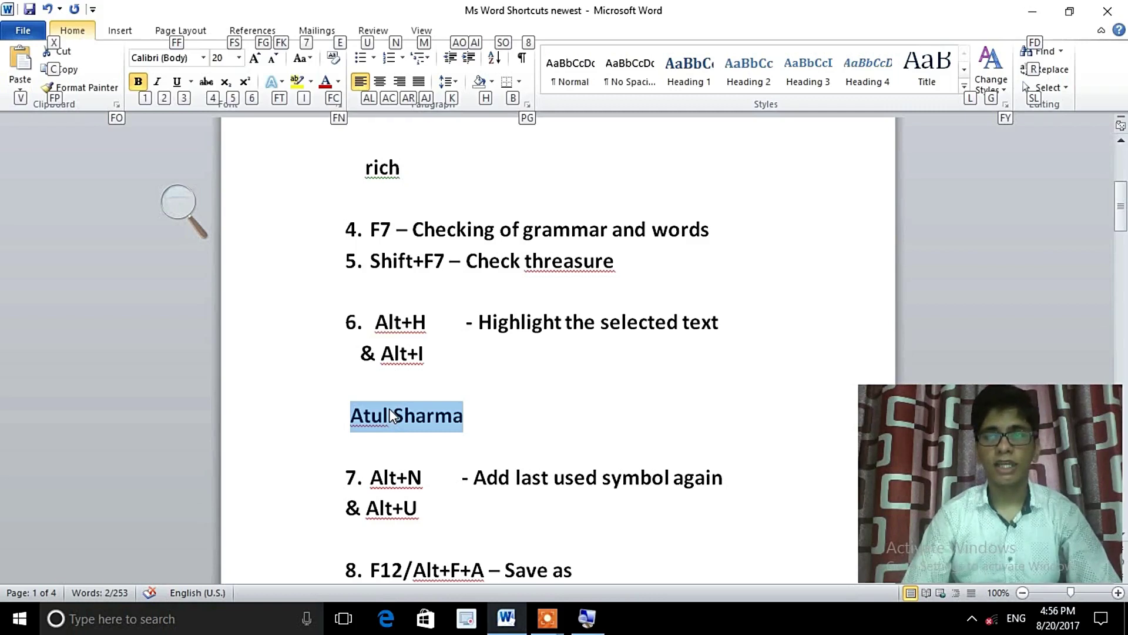
{"action": "key", "text": "i"}
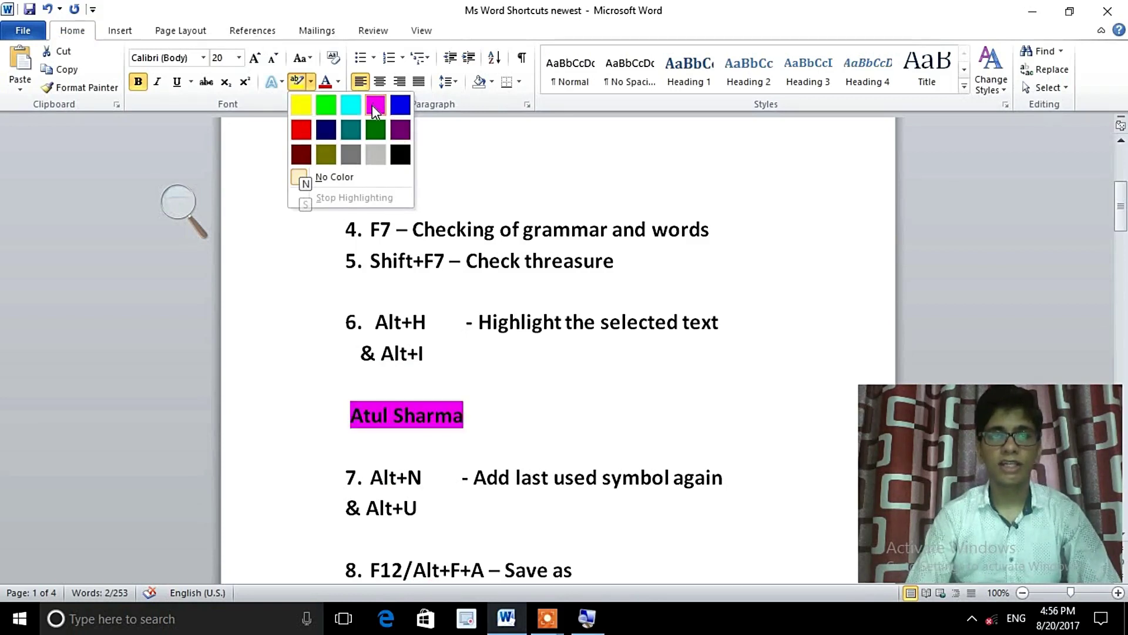
{"action": "left_click", "coordinate": [301, 104]}
{"action": "left_click", "coordinate": [480, 413]}
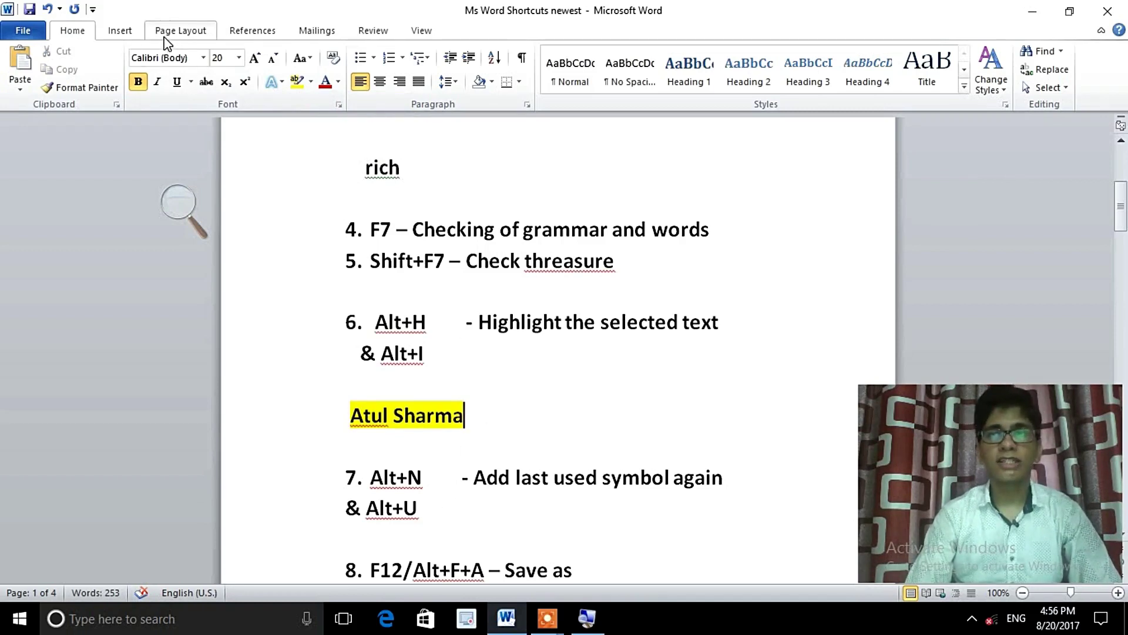
Insert an α symbol on a new line below the name, then show and dismiss the highlight colours
{"action": "left_click", "coordinate": [115, 34]}
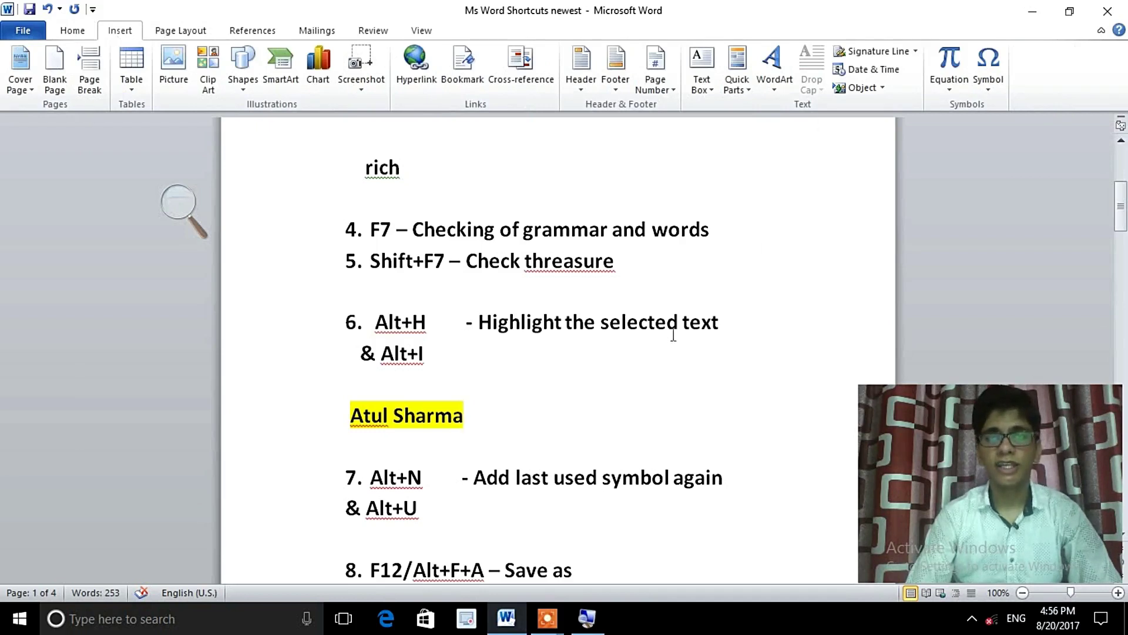
{"action": "key", "text": "Return"}
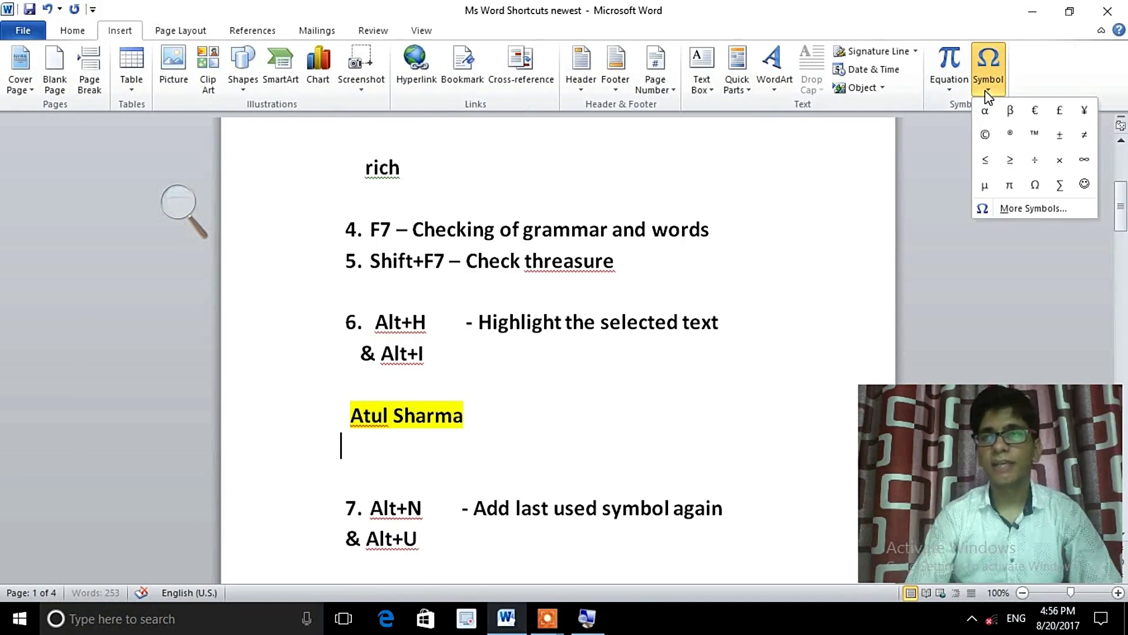
{"action": "left_click", "coordinate": [987, 109]}
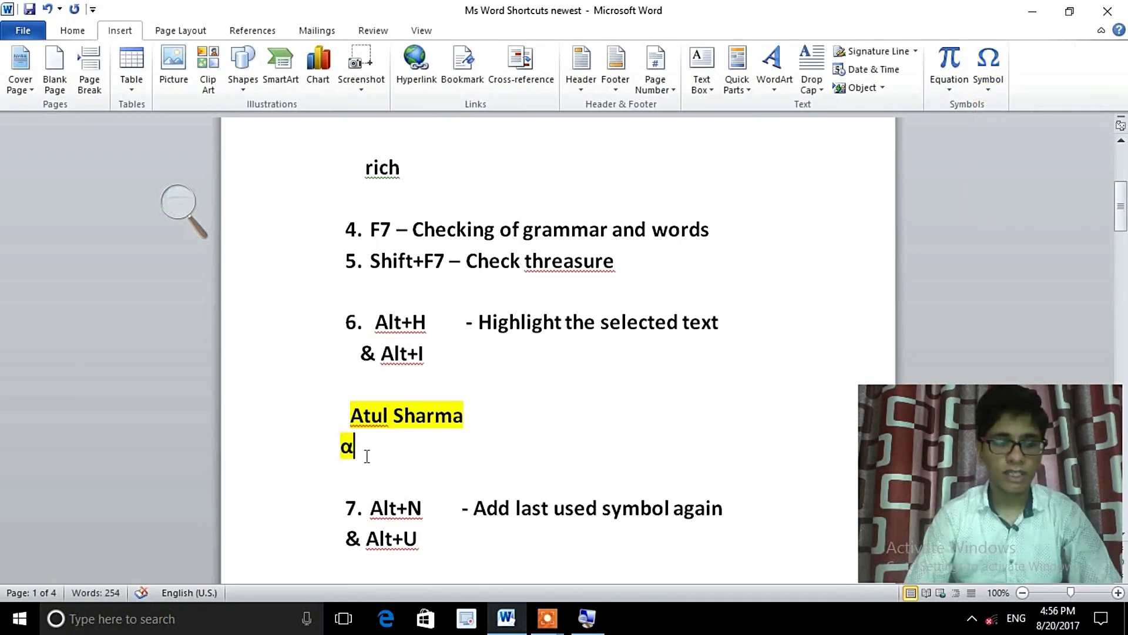
{"action": "key", "text": "alt+h"}
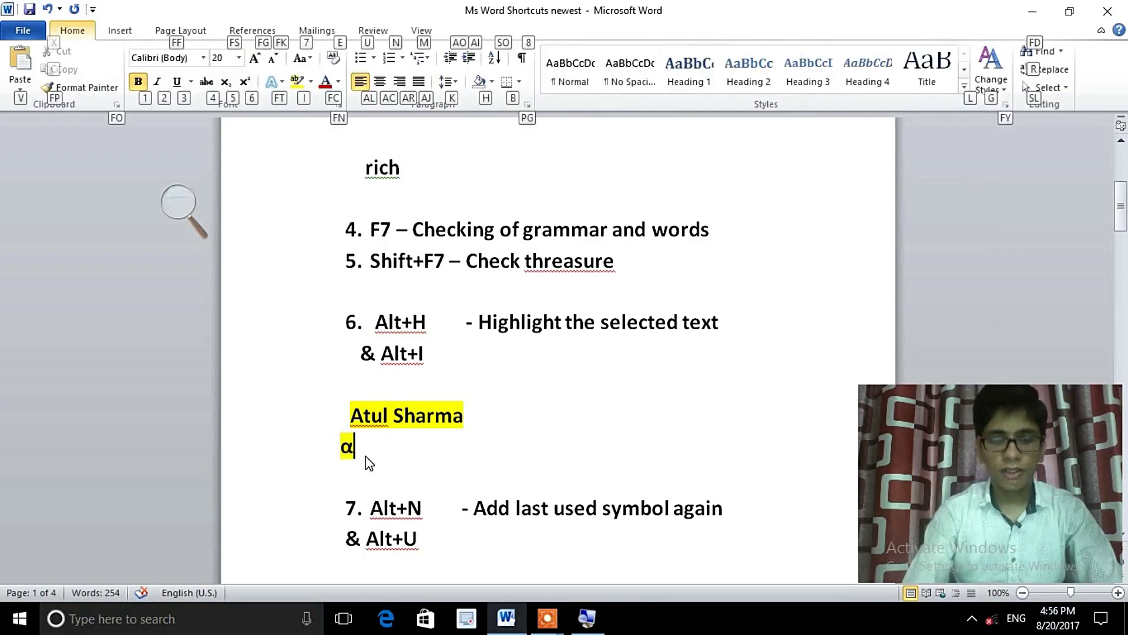
{"action": "key", "text": "i"}
{"action": "key", "text": "Return"}
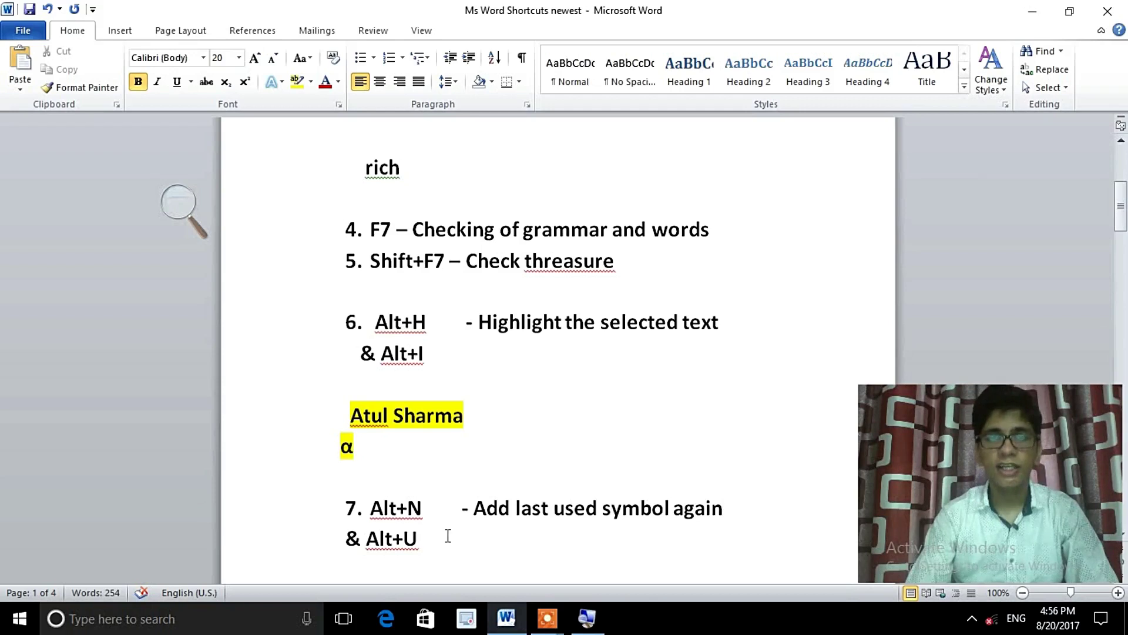
Insert the last used α symbol after '& Alt+U' with Alt+N, U, then delete it
{"action": "triple_click", "coordinate": [373, 517]}
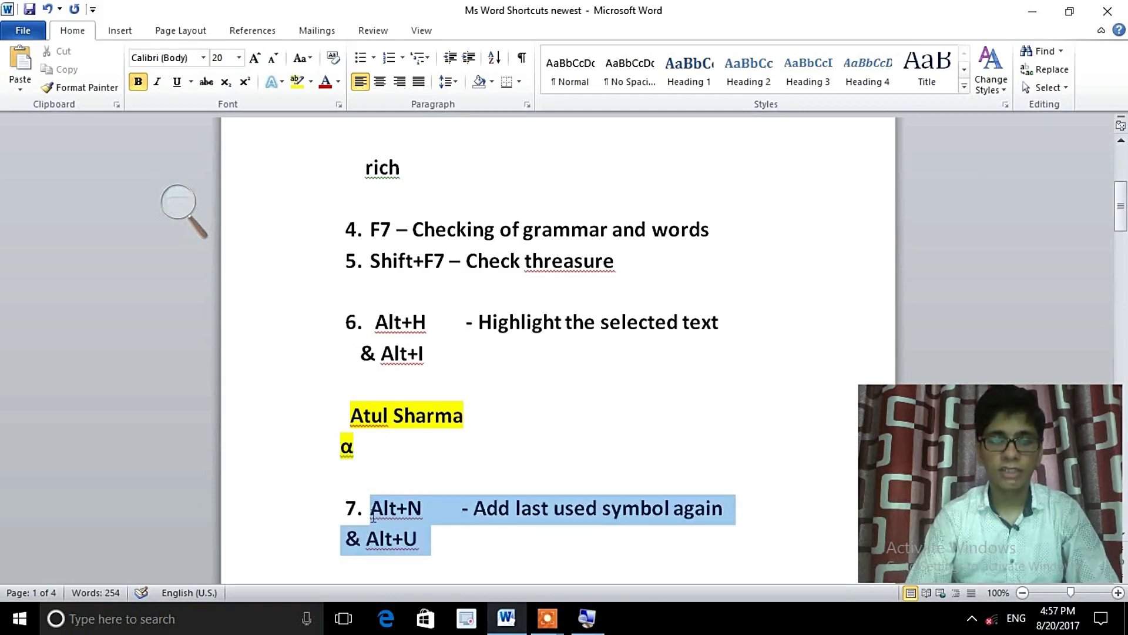
{"action": "left_click", "coordinate": [462, 544]}
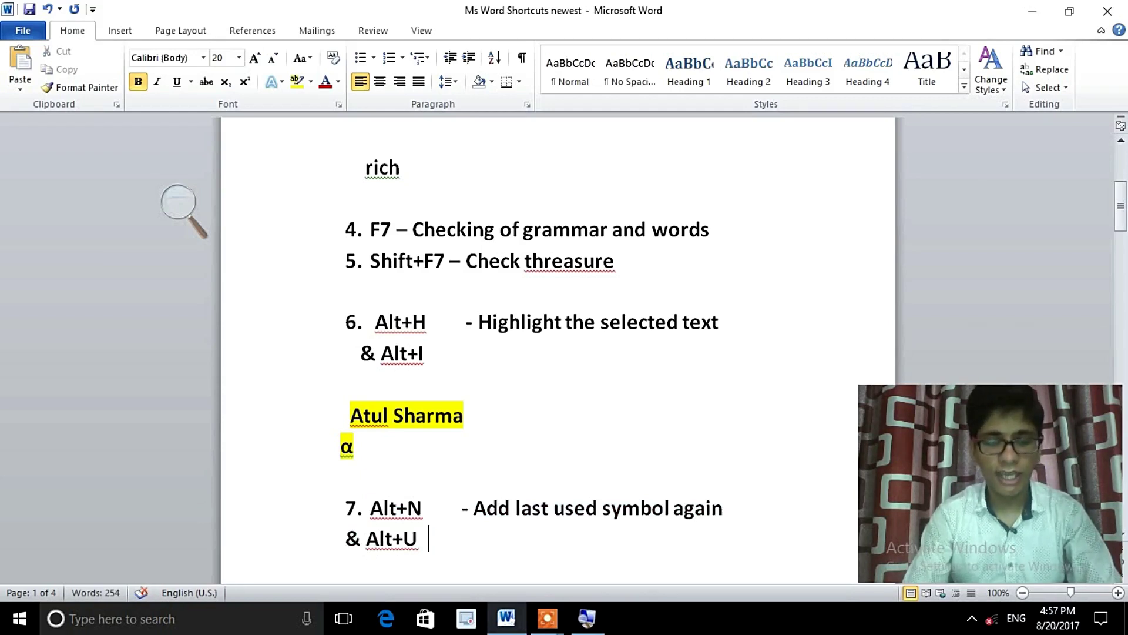
{"action": "key", "text": "alt+n"}
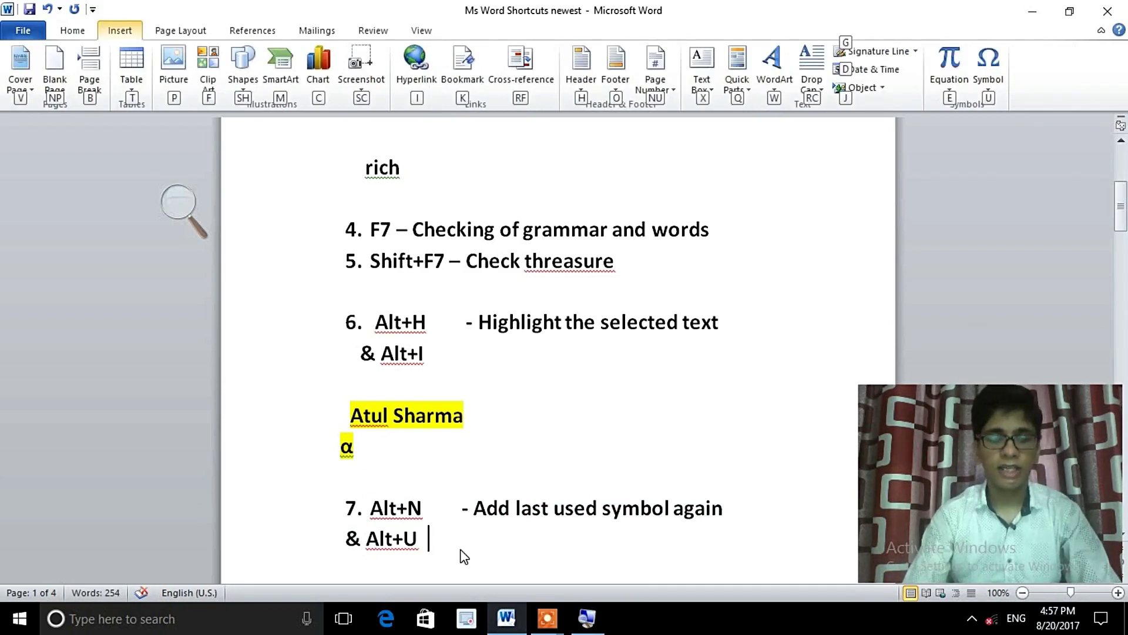
{"action": "key", "text": "u"}
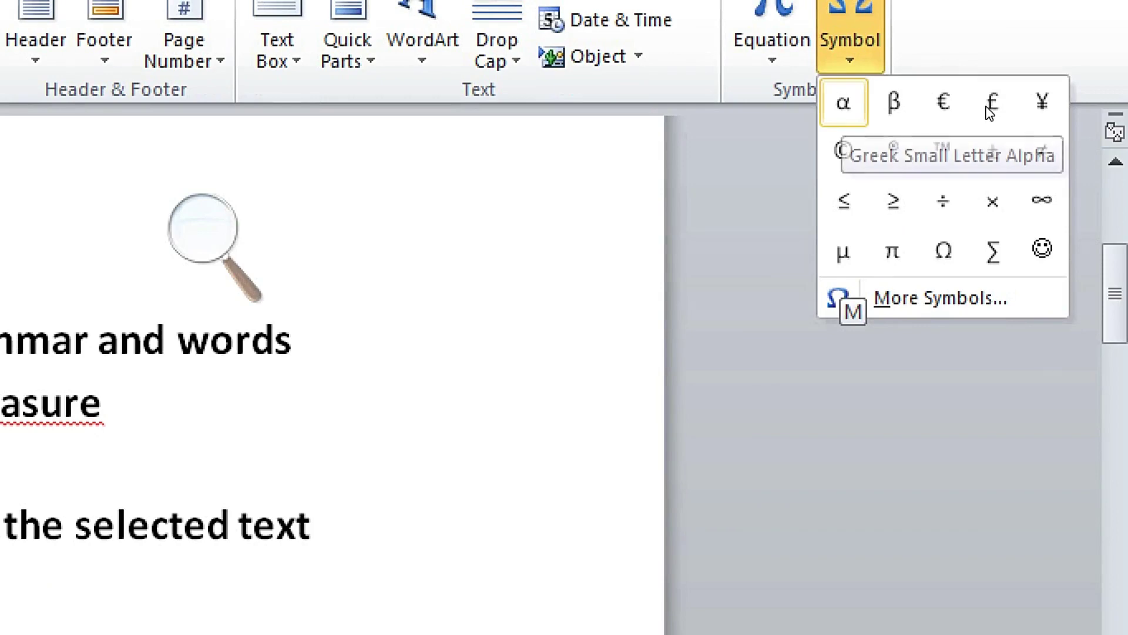
{"action": "key", "text": "Escape"}
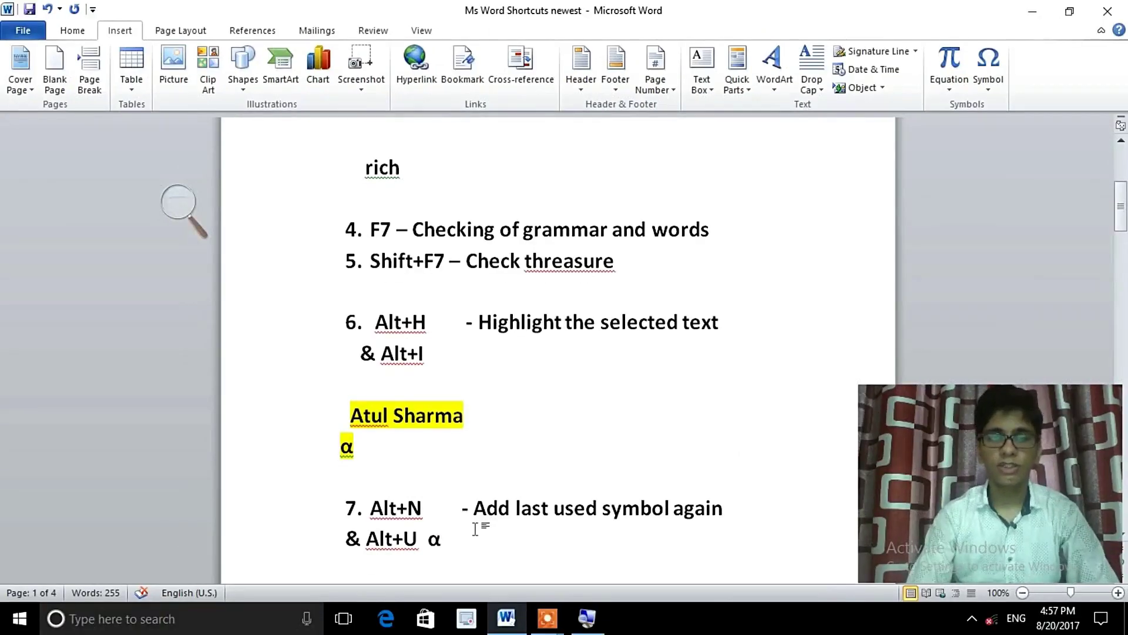
{"action": "key", "text": "BackSpace"}
Add an unnumbered blank line after the Save as item and open Save As with F12
{"action": "key", "text": "Down"}
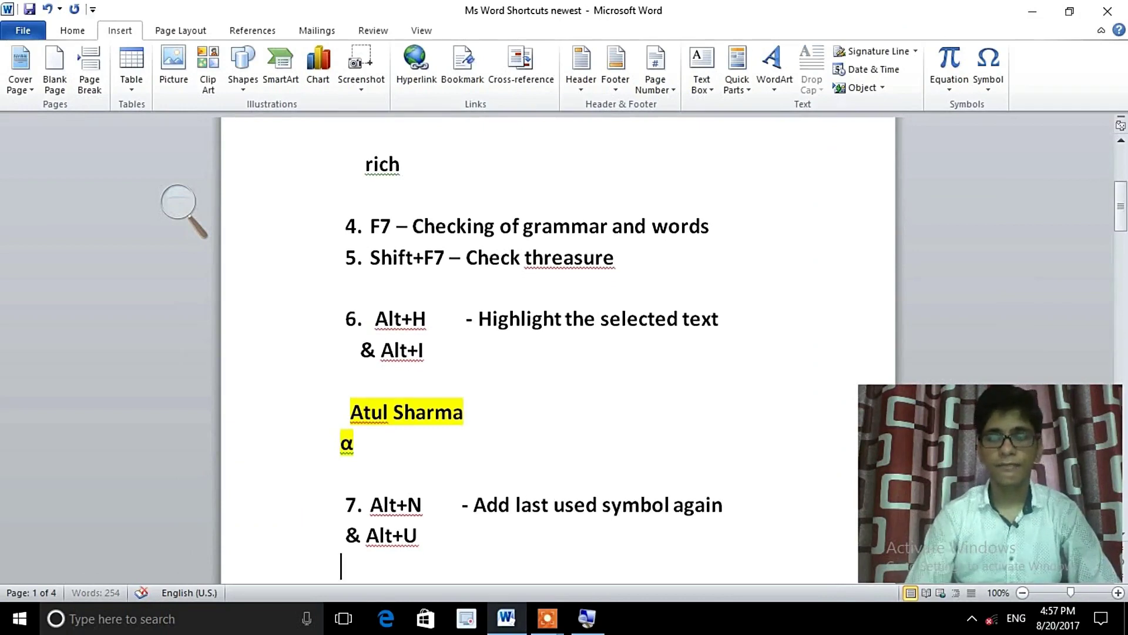
{"action": "key", "text": "Down"}
{"action": "key", "text": "Down"}
{"action": "key", "text": "Down"}
{"action": "key", "text": "Down"}
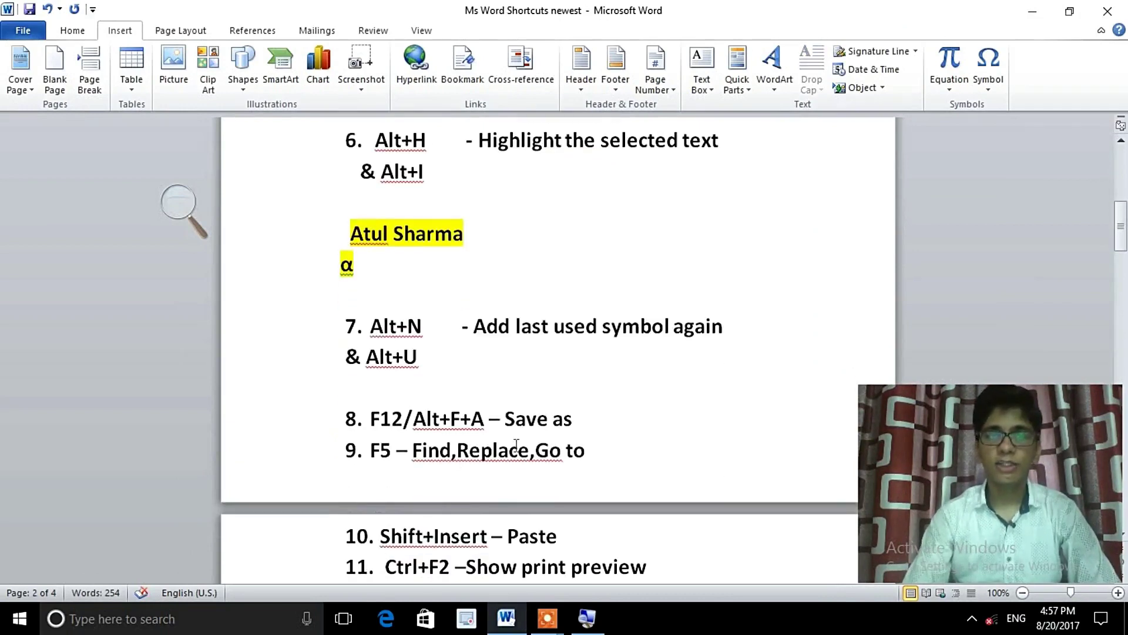
{"action": "key", "text": "Return"}
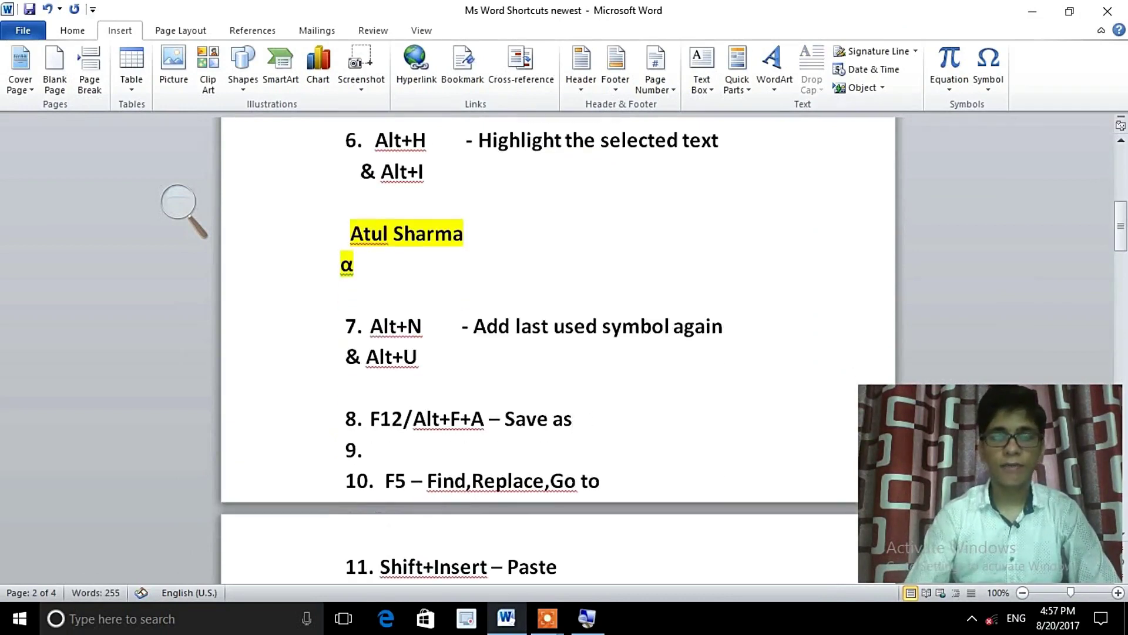
{"action": "key", "text": "BackSpace"}
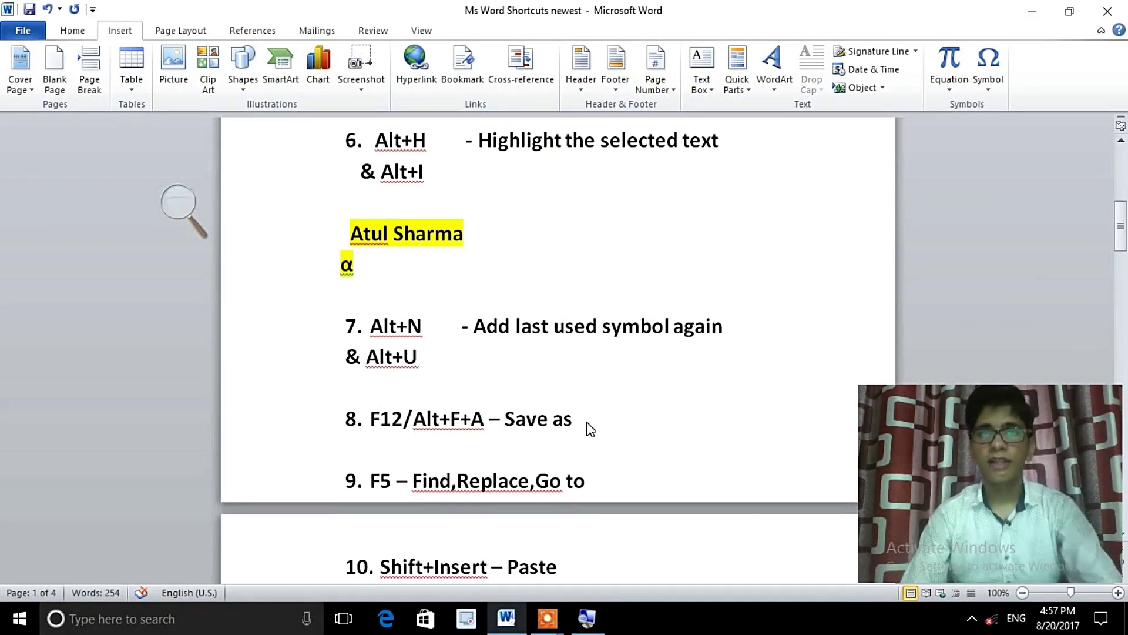
{"action": "key", "text": "F12"}
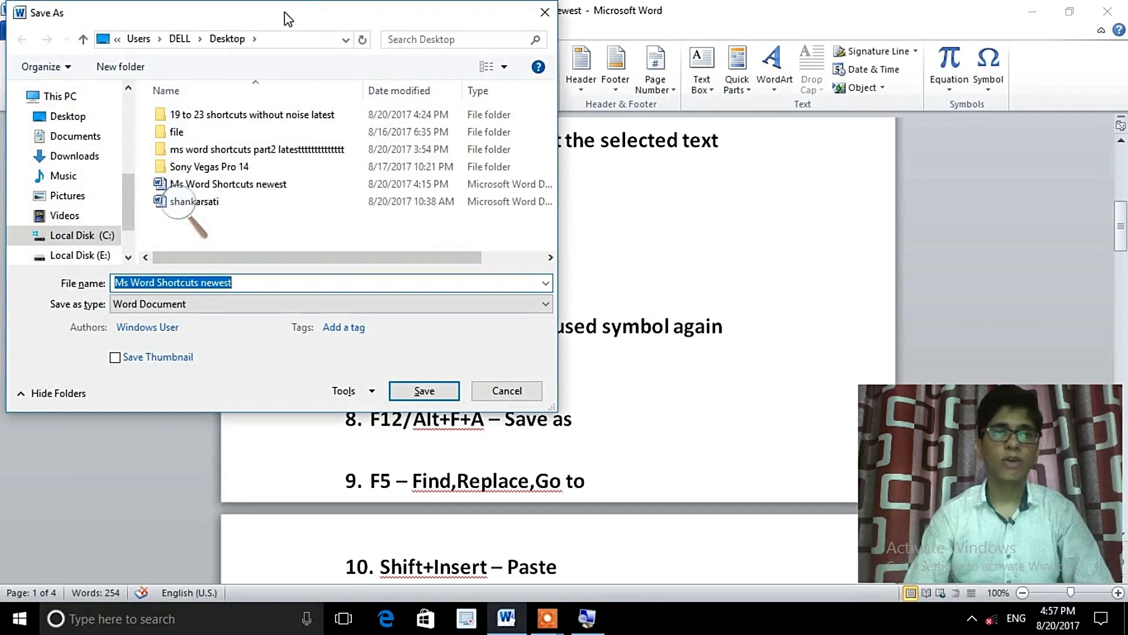
{"action": "left_click_drag", "start_coordinate": [285, 12], "coordinate": [415, 158]}
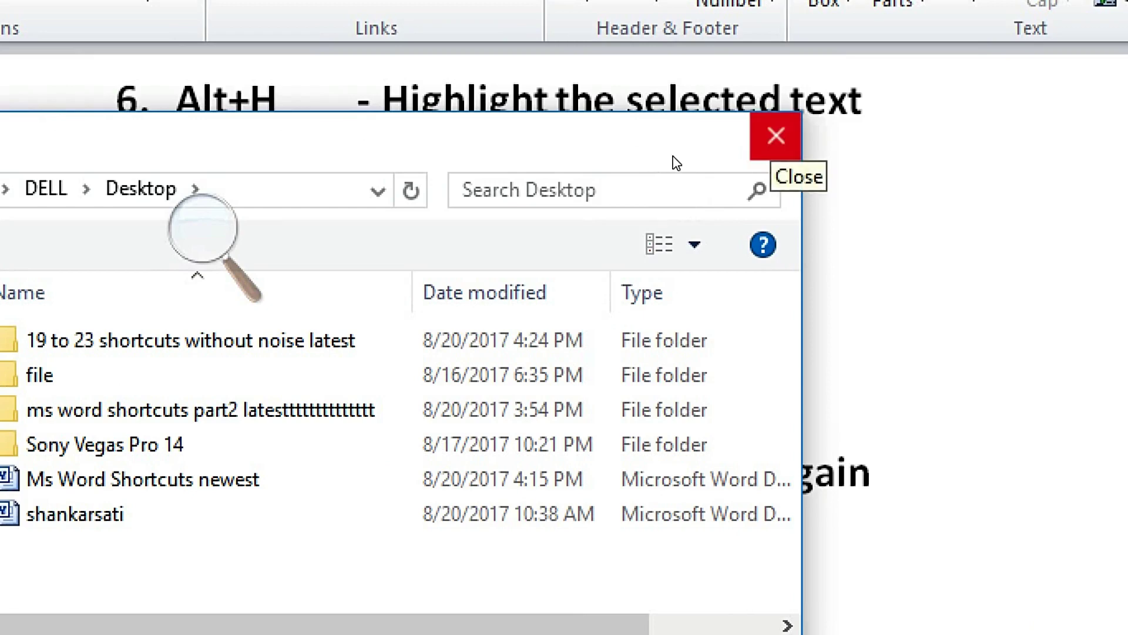
{"action": "key", "text": "Escape"}
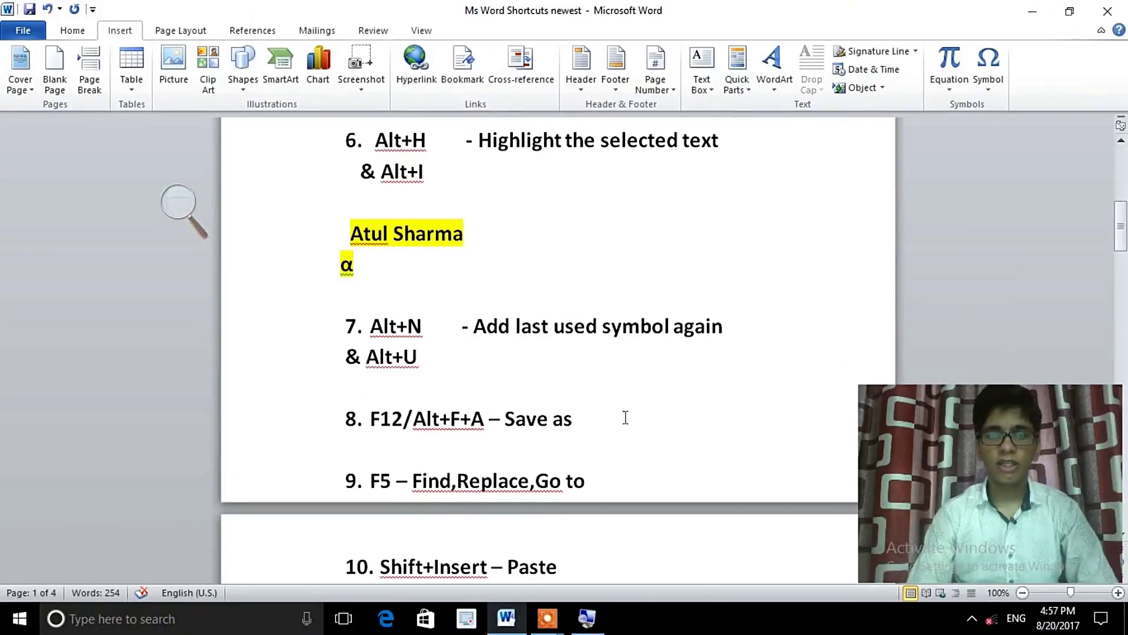
{"action": "left_click_drag", "start_coordinate": [486, 423], "coordinate": [415, 419]}
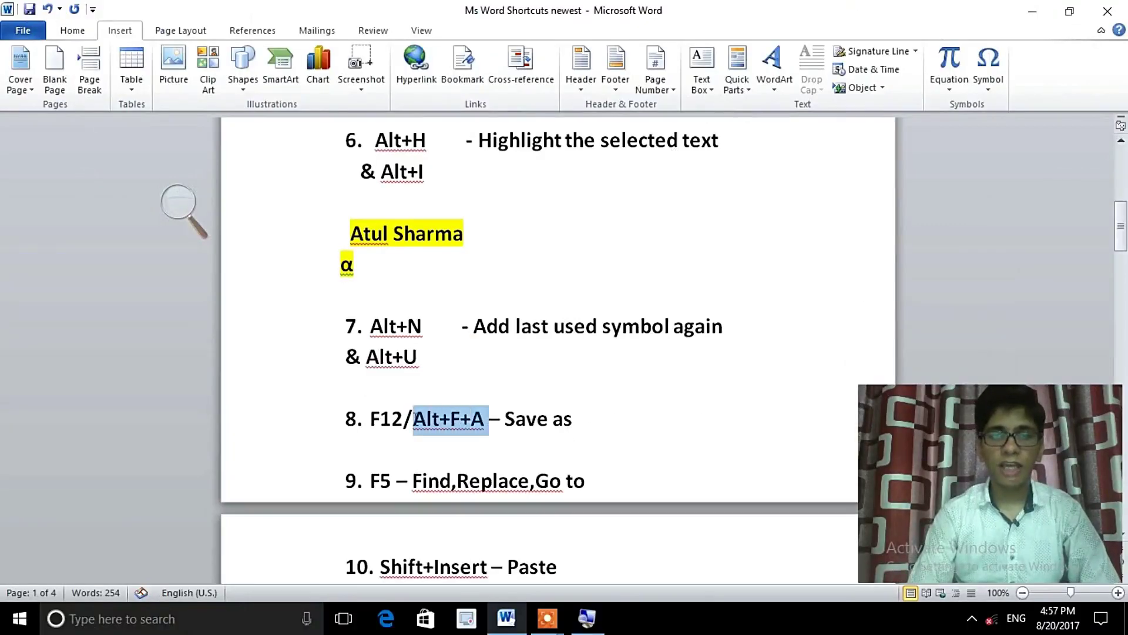
{"action": "left_click", "coordinate": [616, 424]}
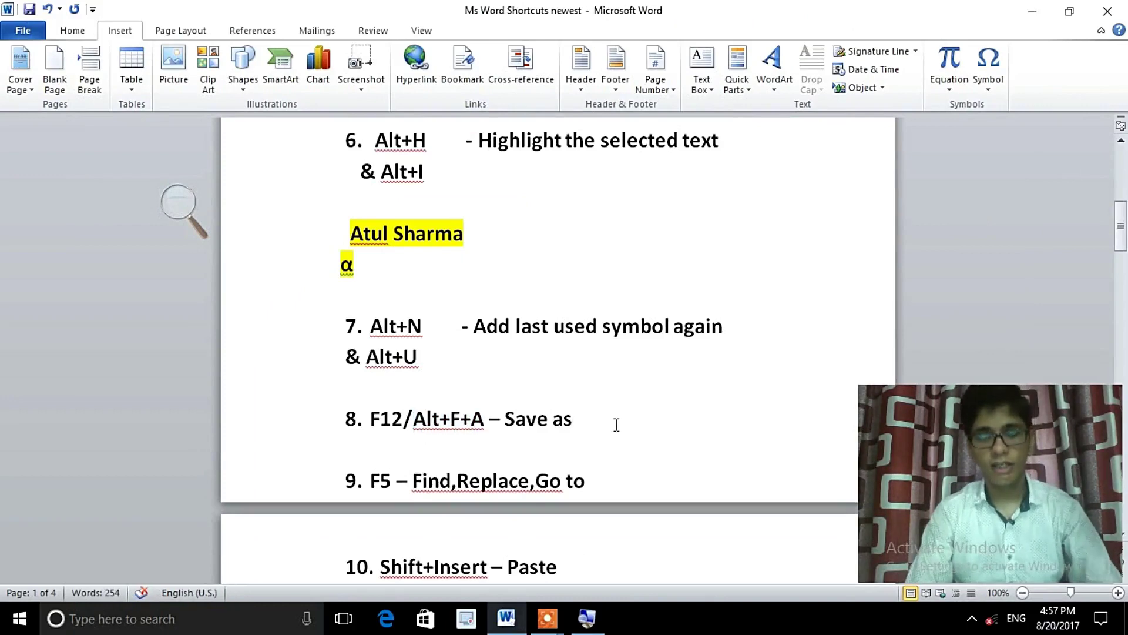
{"action": "key", "text": "alt+f"}
{"action": "key", "text": "a"}
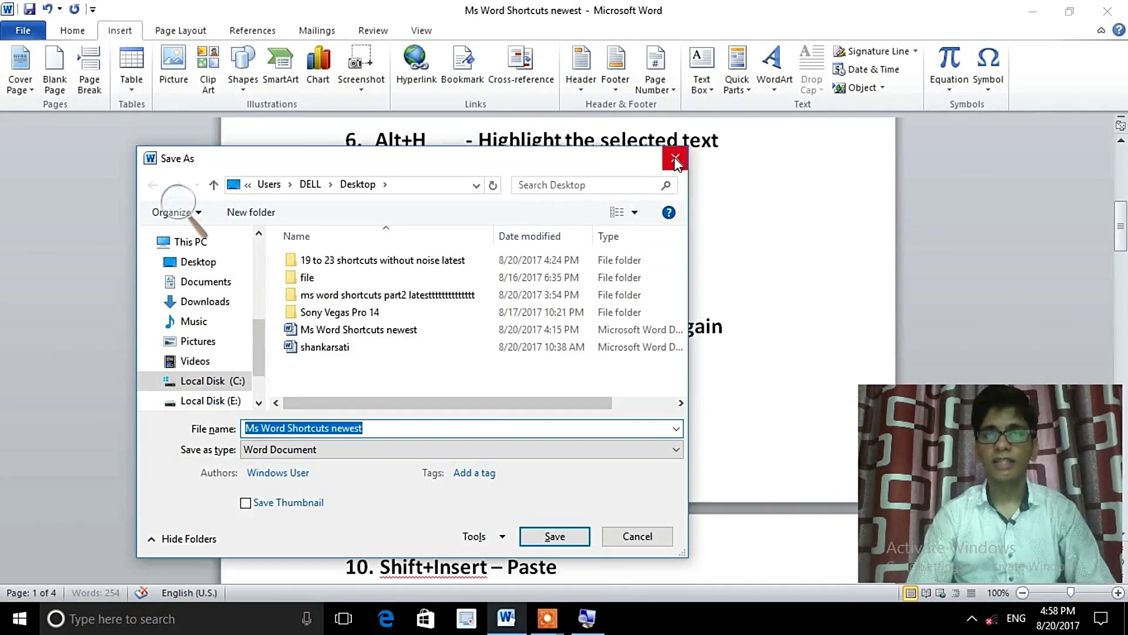
{"action": "left_click", "coordinate": [675, 158]}
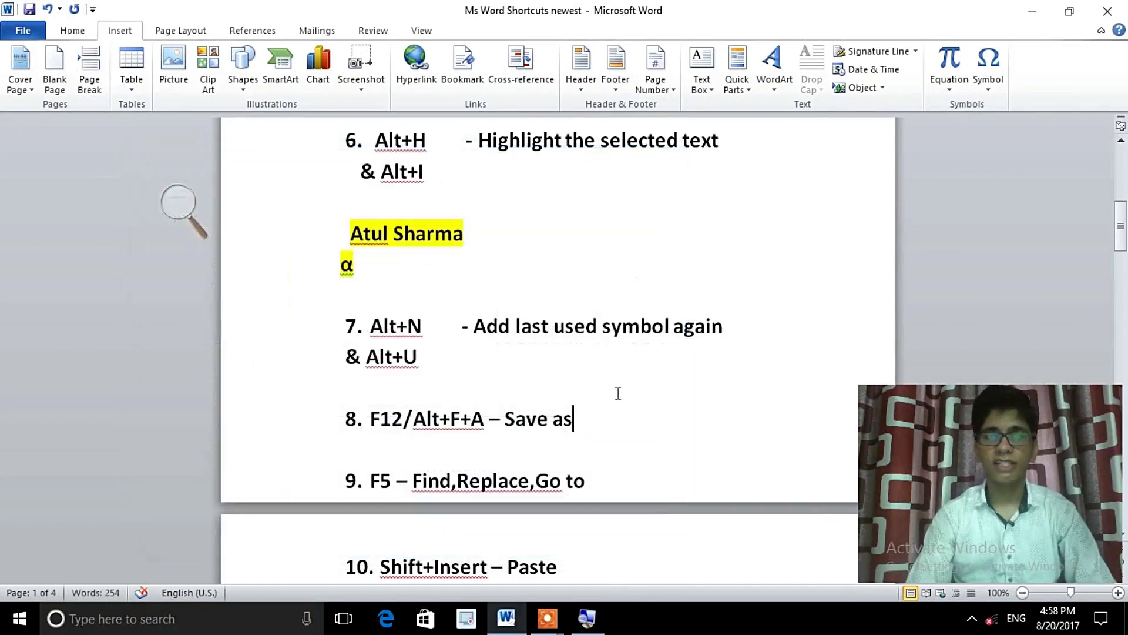
{"action": "left_click", "coordinate": [604, 483]}
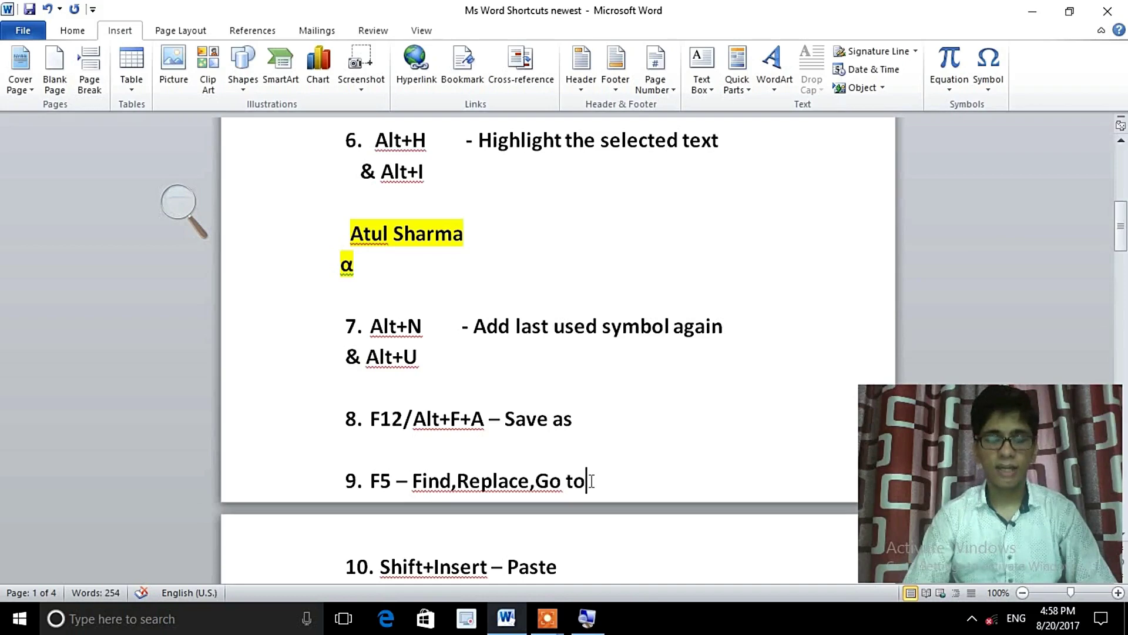
{"action": "left_click_drag", "start_coordinate": [590, 481], "coordinate": [536, 482]}
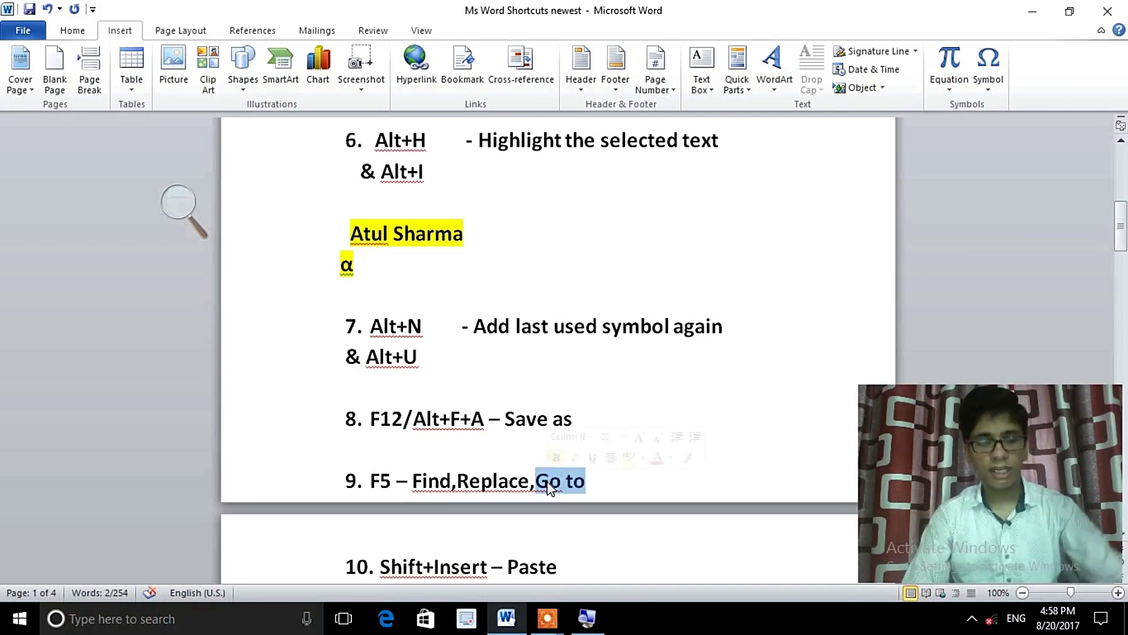
Search for 'Go to' with Ctrl+F, then close the Navigation pane to clear the highlight
{"action": "key", "text": "ctrl+f"}
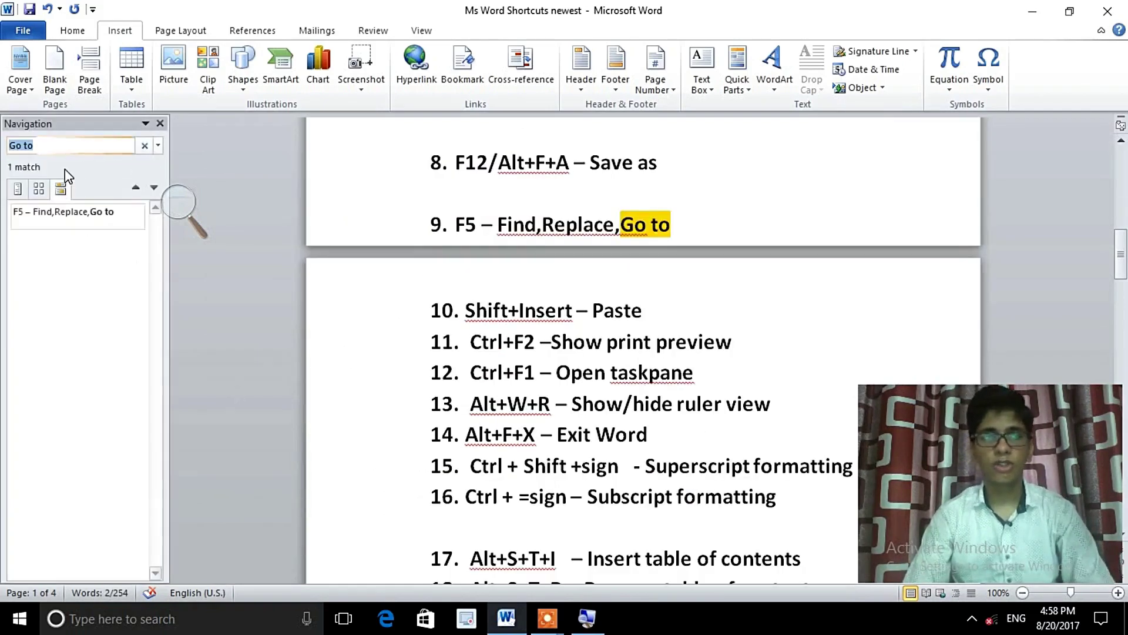
{"action": "left_click", "coordinate": [700, 225]}
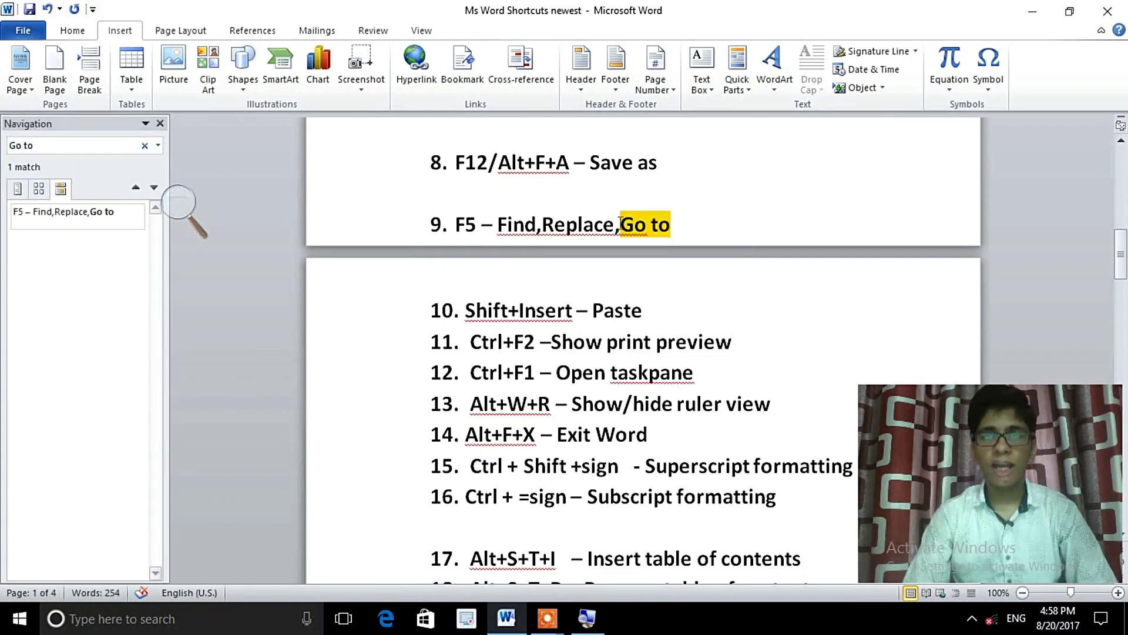
{"action": "scroll", "coordinate": [621, 224], "scroll_direction": "up", "scroll_amount": 1}
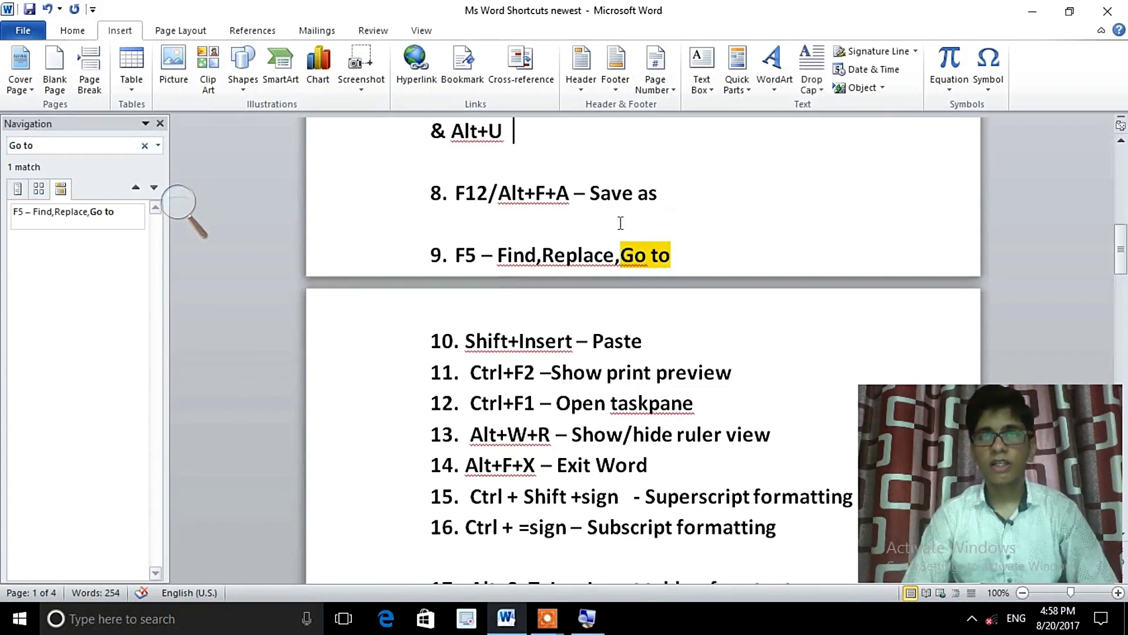
{"action": "scroll", "coordinate": [620, 224], "scroll_direction": "up", "scroll_amount": 1}
{"action": "scroll", "coordinate": [621, 223], "scroll_direction": "up", "scroll_amount": 1}
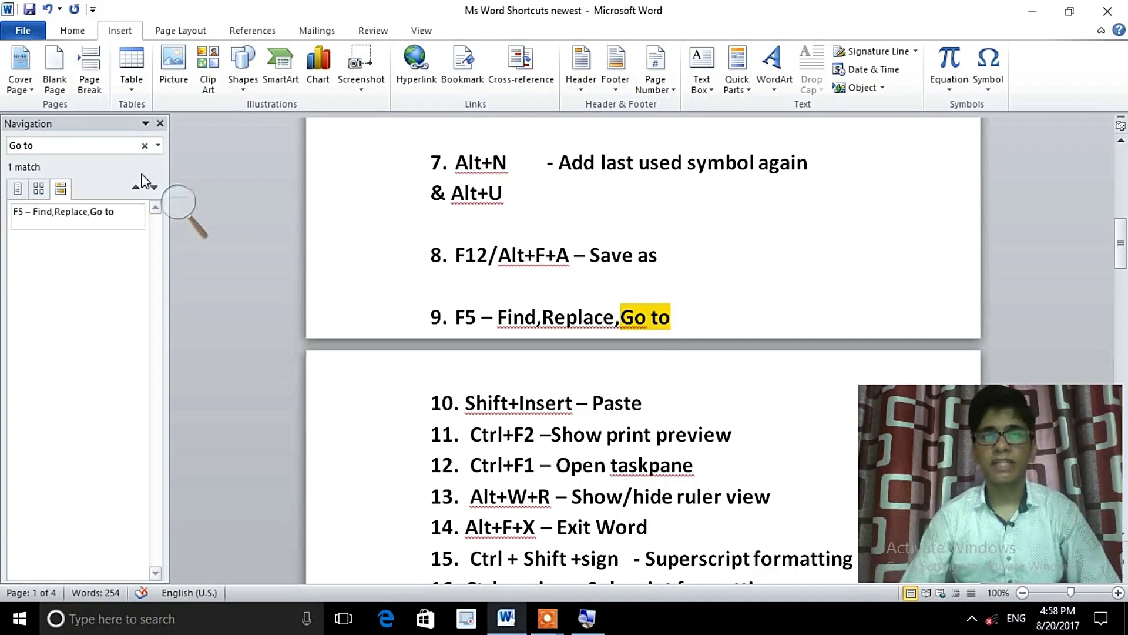
{"action": "left_click", "coordinate": [159, 124]}
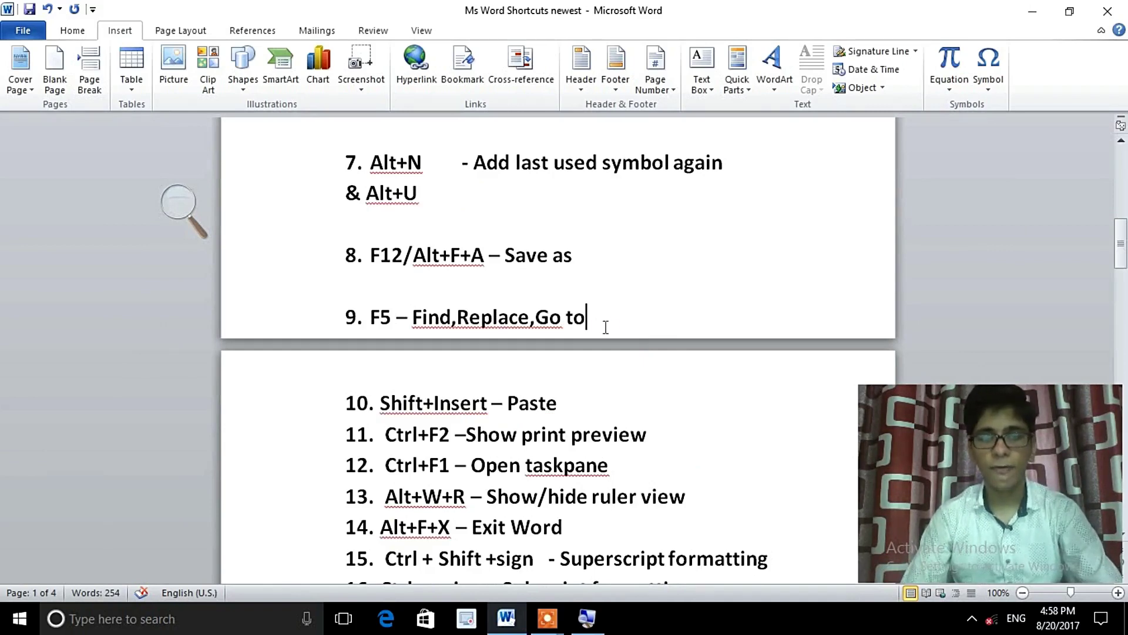
{"action": "key", "text": "F5"}
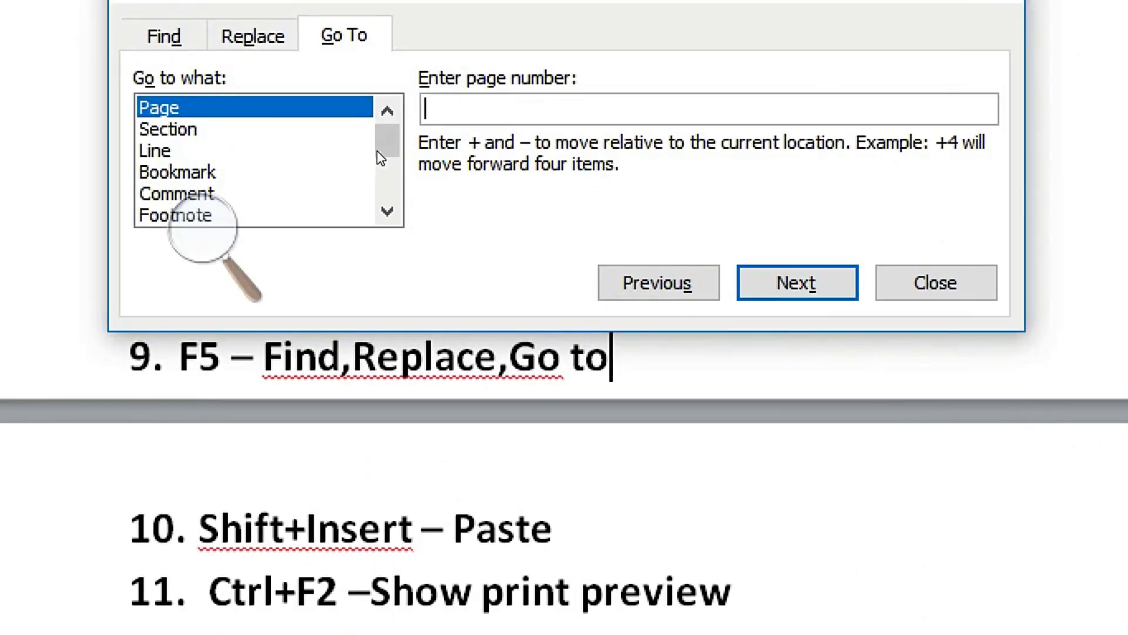
{"action": "key", "text": "ctrl+Tab"}
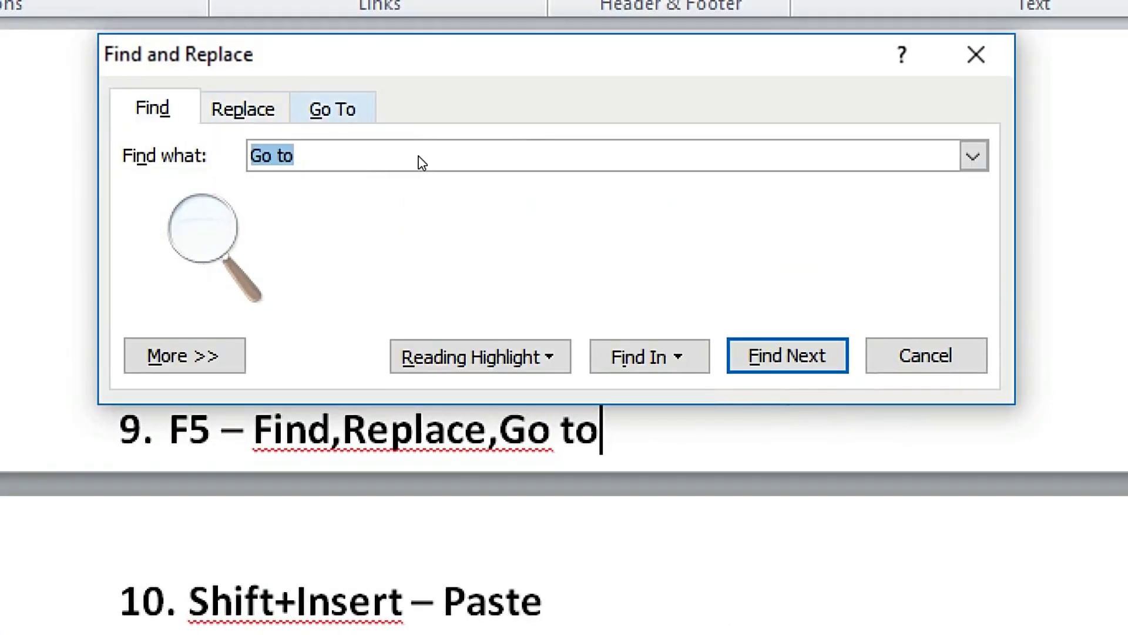
{"action": "key", "text": "ctrl+Tab"}
{"action": "key", "text": "ctrl+Tab"}
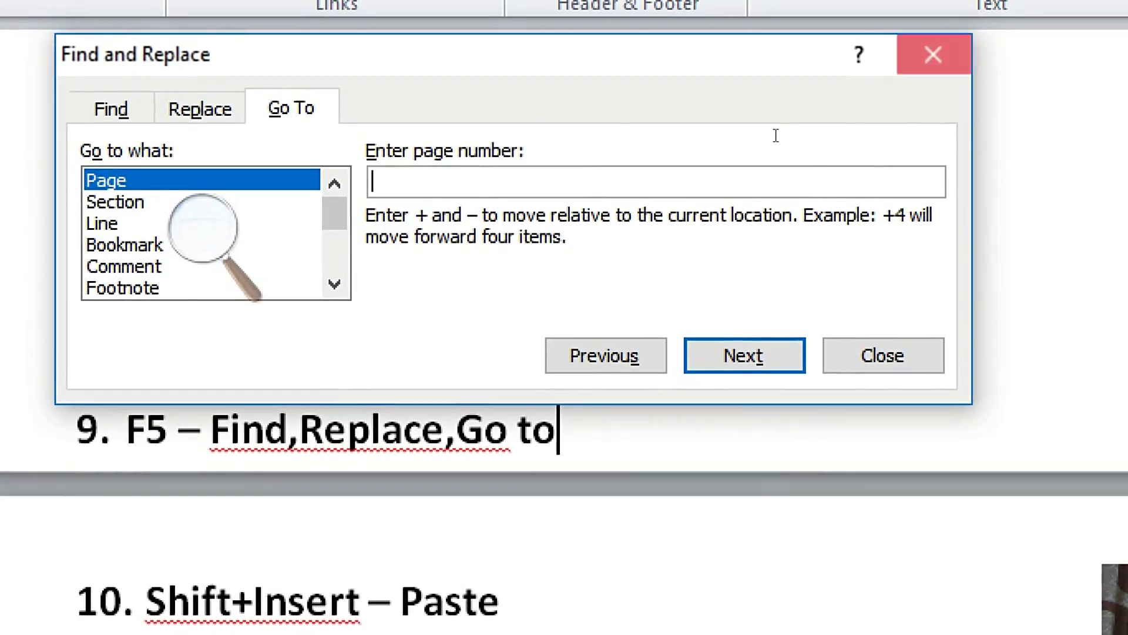
{"action": "key", "text": "Escape"}
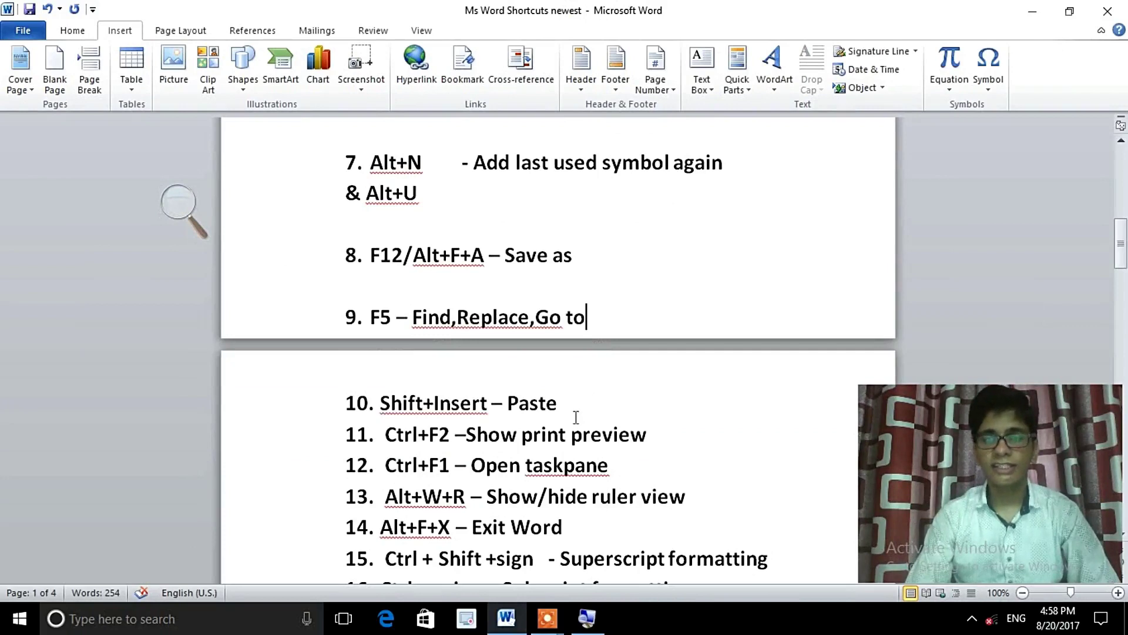
Delete the word 'Paste' in item 10 and restore it with Shift+Insert
{"action": "left_click", "coordinate": [576, 418]}
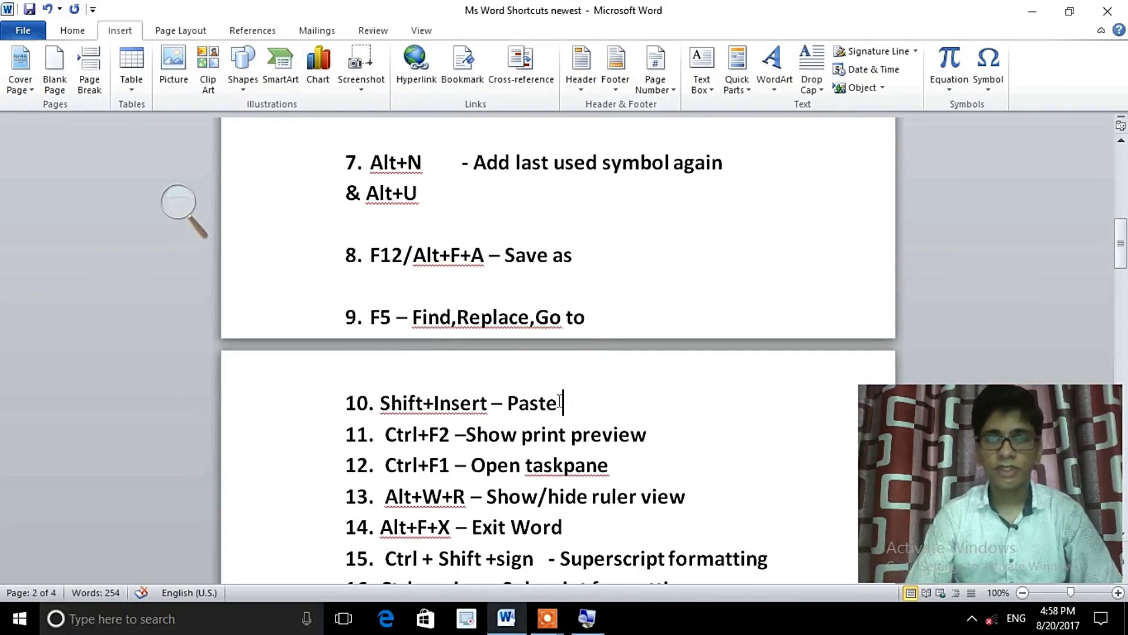
{"action": "double_click", "coordinate": [509, 400]}
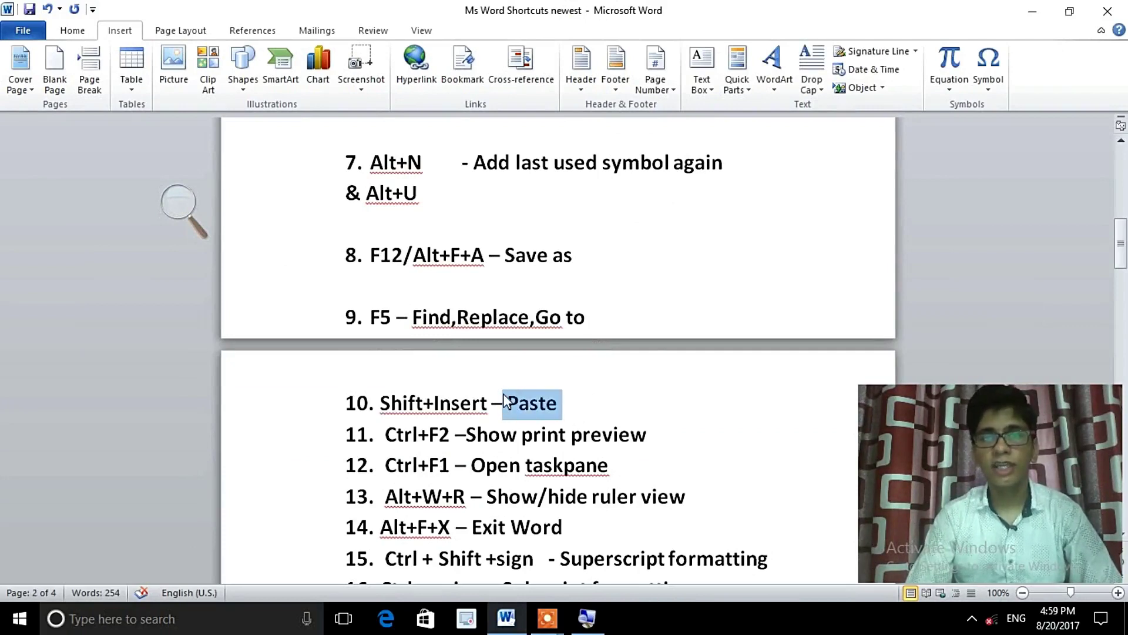
{"action": "key", "text": "Delete"}
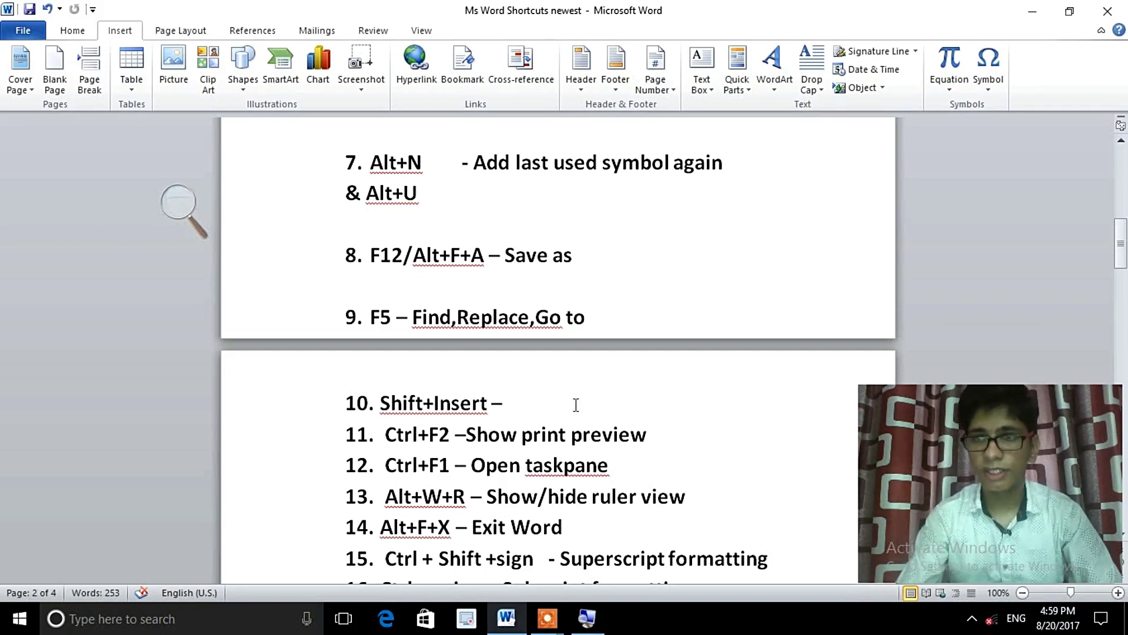
{"action": "type", "text": "Paste"}
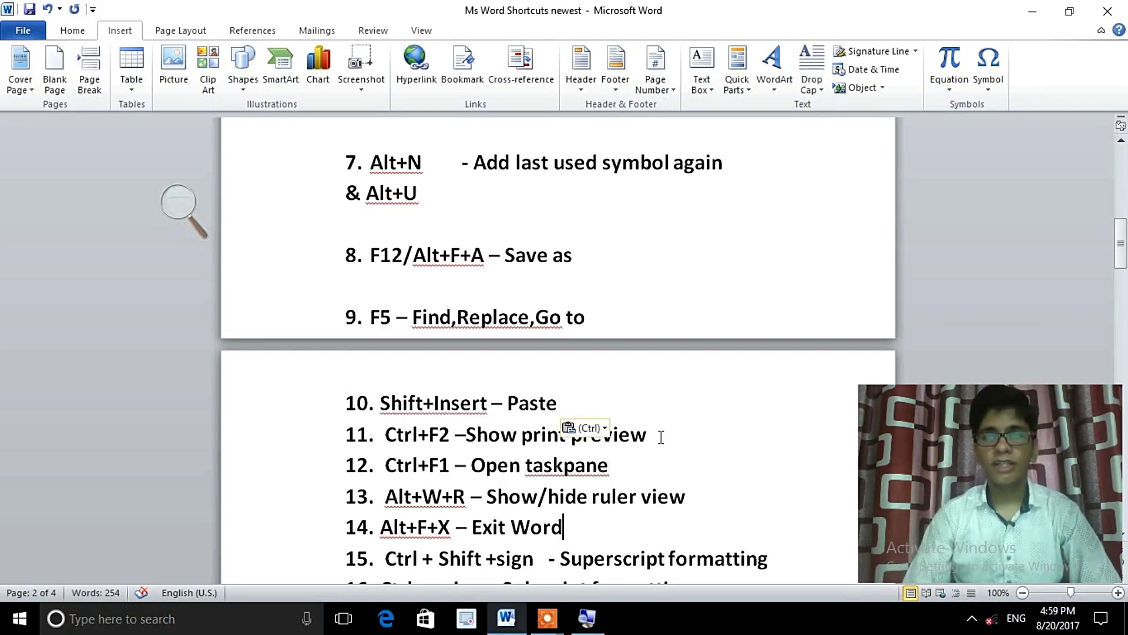
{"action": "scroll", "coordinate": [661, 437], "scroll_direction": "down", "scroll_amount": 2}
{"action": "scroll", "coordinate": [694, 417], "scroll_direction": "down", "scroll_amount": 1}
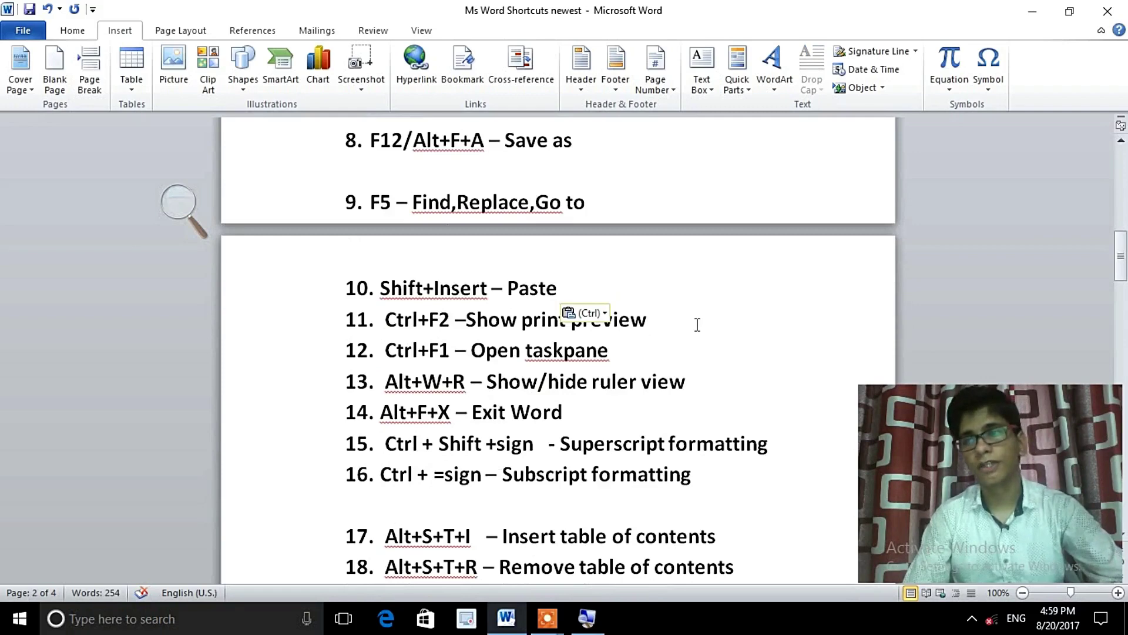
{"action": "key", "text": "ctrl+F2"}
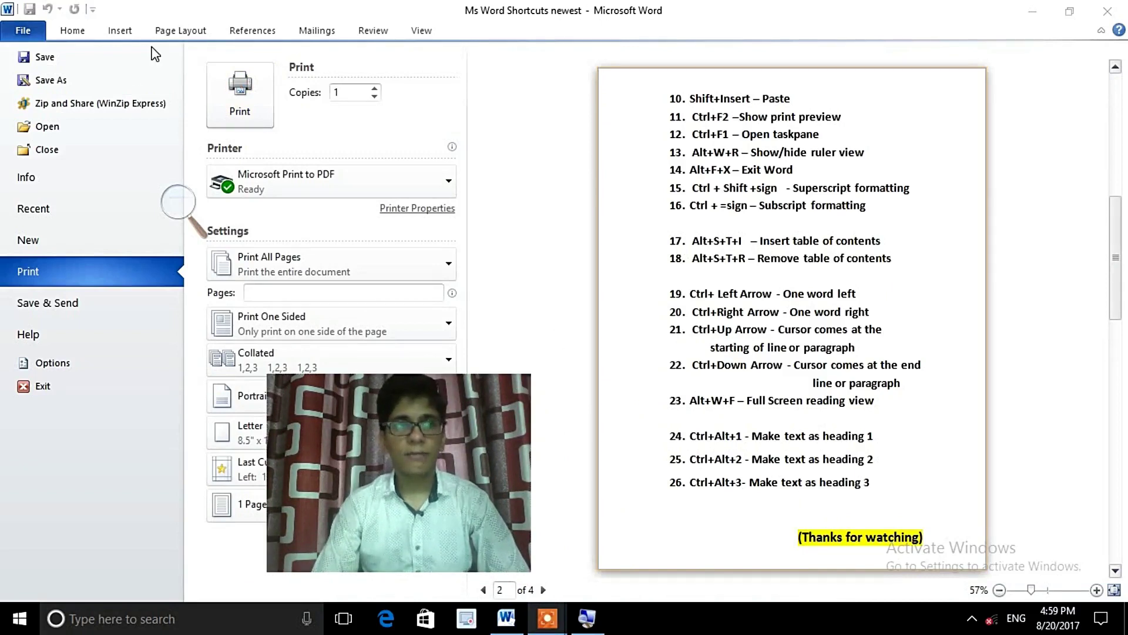
{"action": "left_click", "coordinate": [78, 134]}
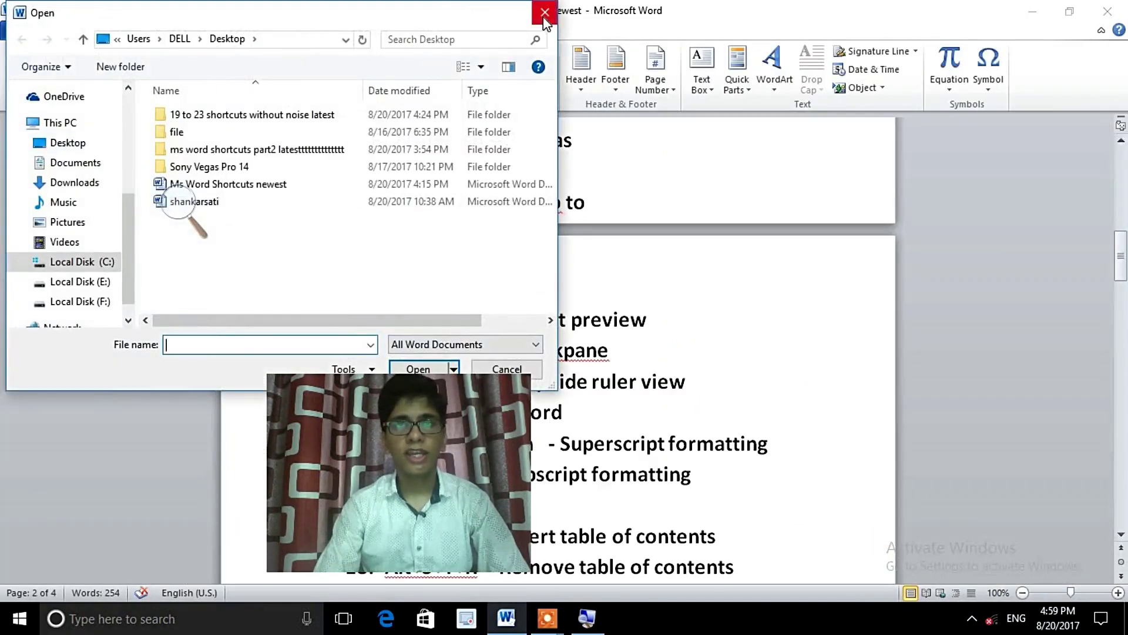
{"action": "left_click", "coordinate": [543, 17]}
{"action": "mouse_move", "coordinate": [493, 431]}
{"action": "left_mouse_down"}
{"action": "mouse_move", "coordinate": [993, 389]}
{"action": "mouse_move", "coordinate": [977, 334]}
{"action": "left_mouse_up"}
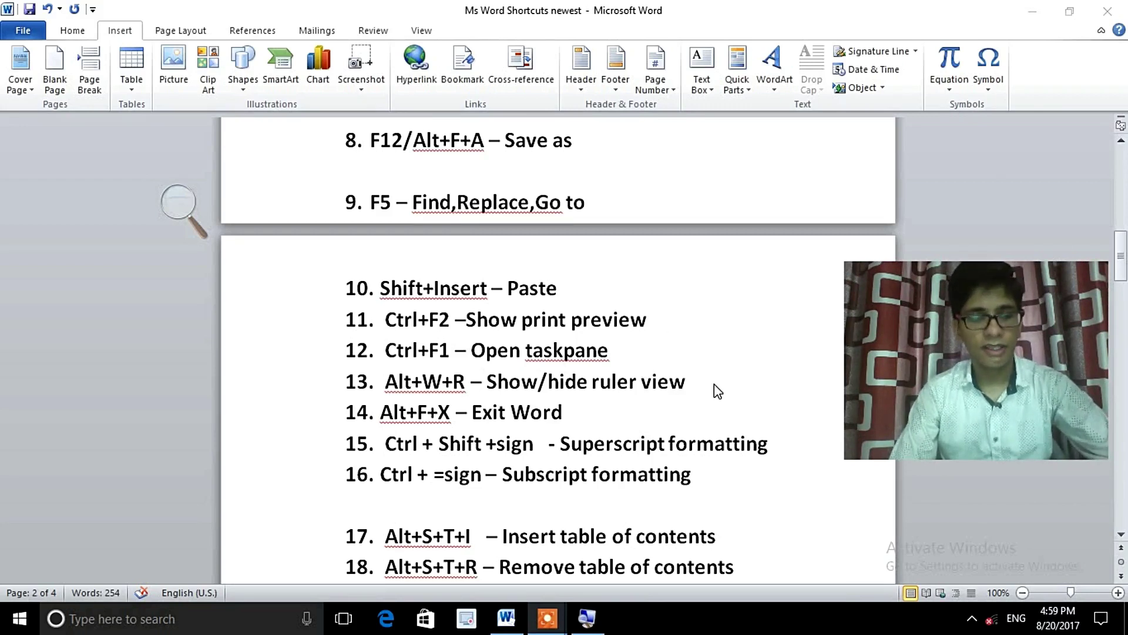
{"action": "left_click", "coordinate": [616, 344]}
Collapse and restore the ribbon twice with Ctrl+F1, then add a blank line after item 12
{"action": "key", "text": "ctrl+F1"}
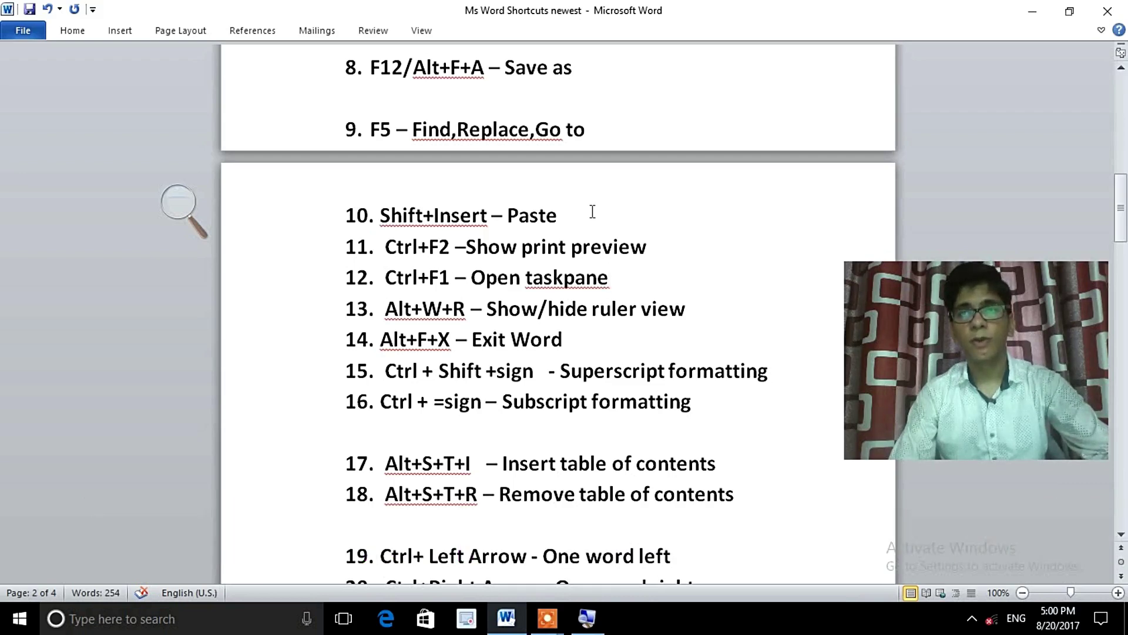
{"action": "key", "text": "ctrl+F1"}
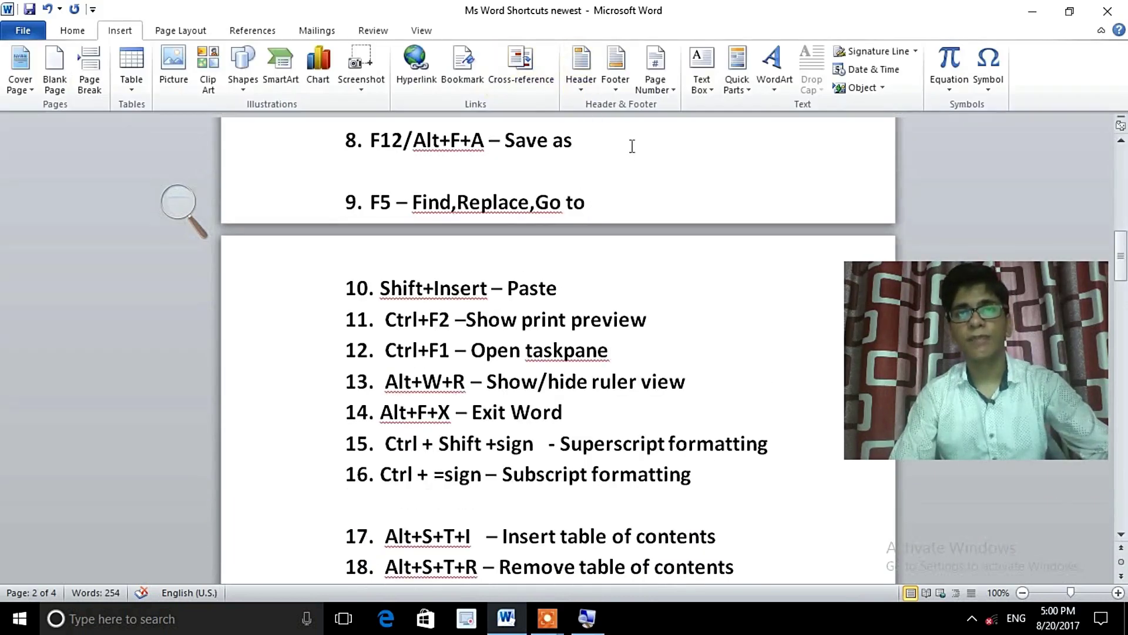
{"action": "key", "text": "ctrl+F1"}
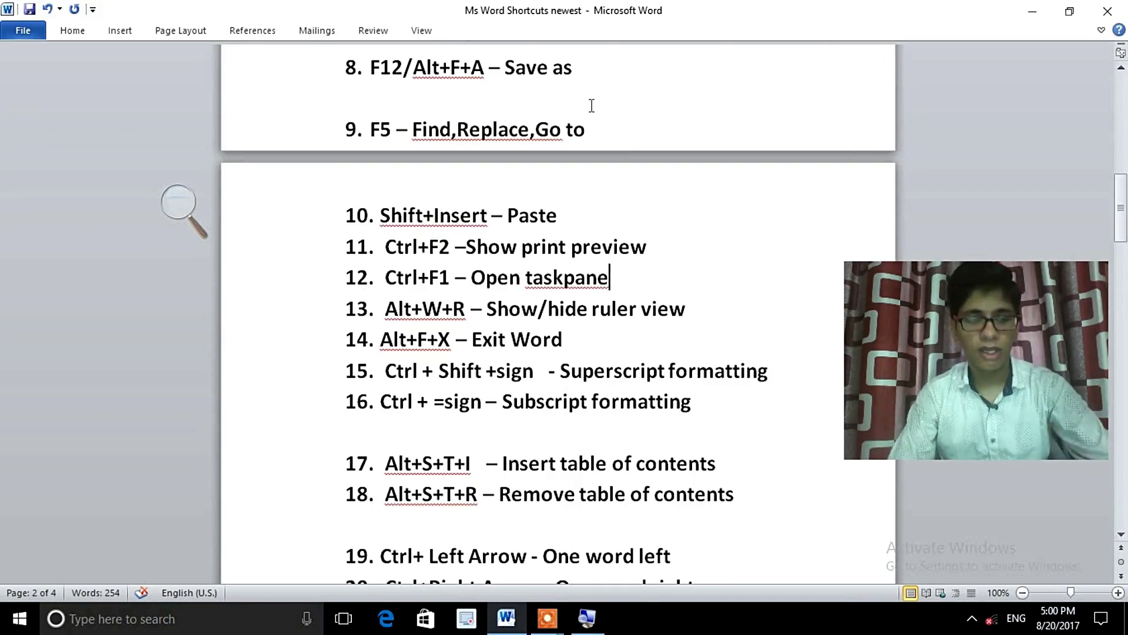
{"action": "key", "text": "ctrl+F1"}
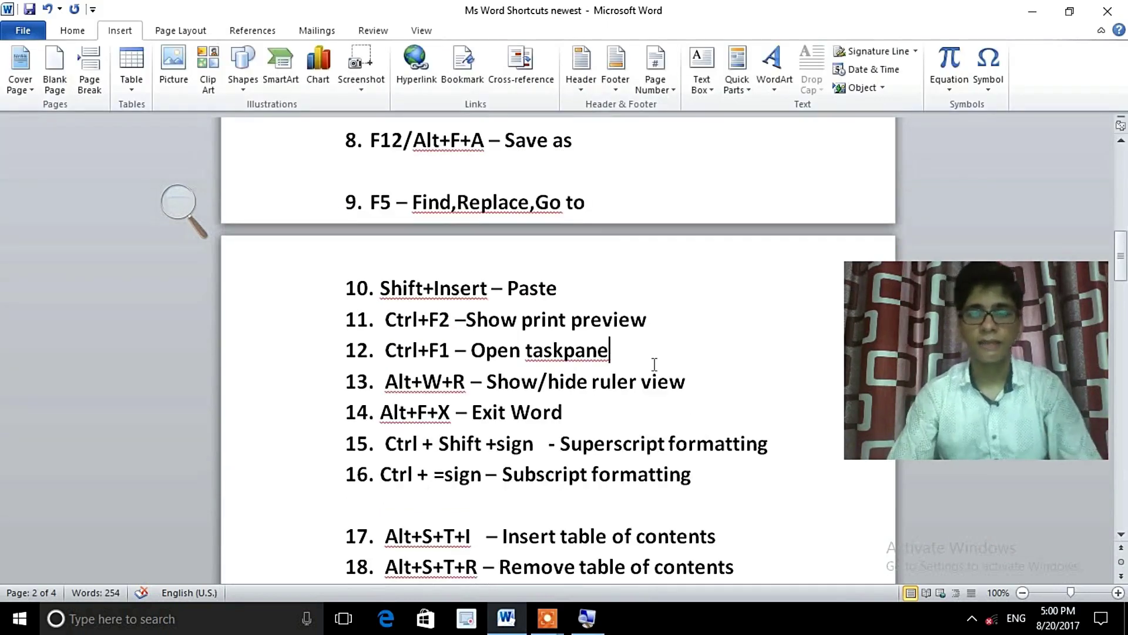
{"action": "key", "text": "Return"}
{"action": "key", "text": "Return"}
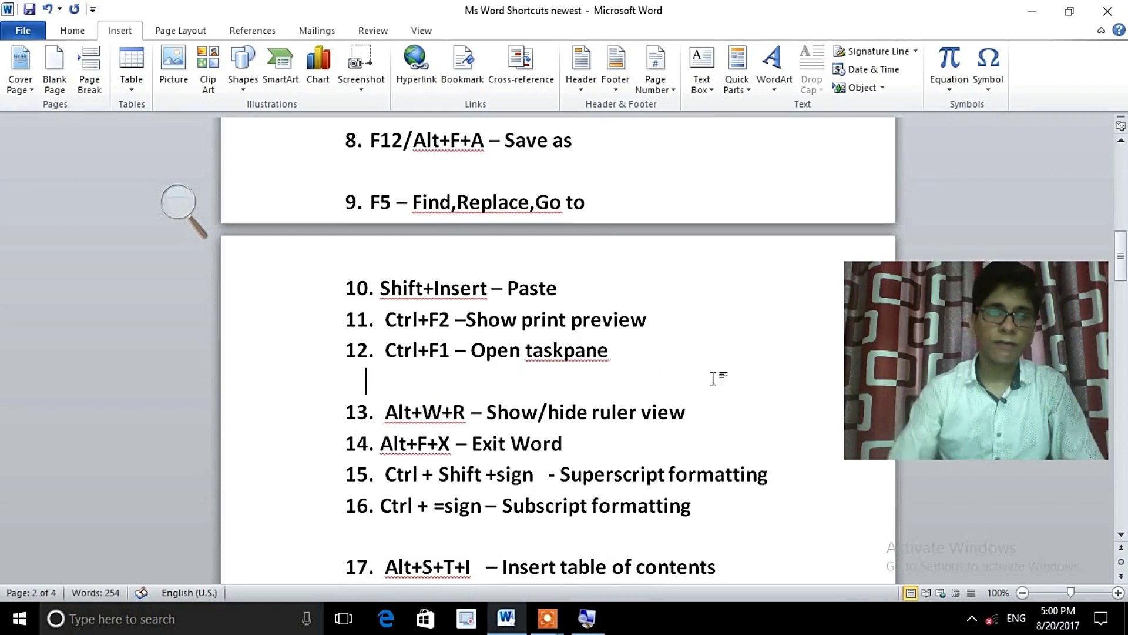
Select item 13's text, then list the open windows from the View tab with Alt+W, W
{"action": "left_click_drag", "start_coordinate": [694, 419], "coordinate": [385, 414]}
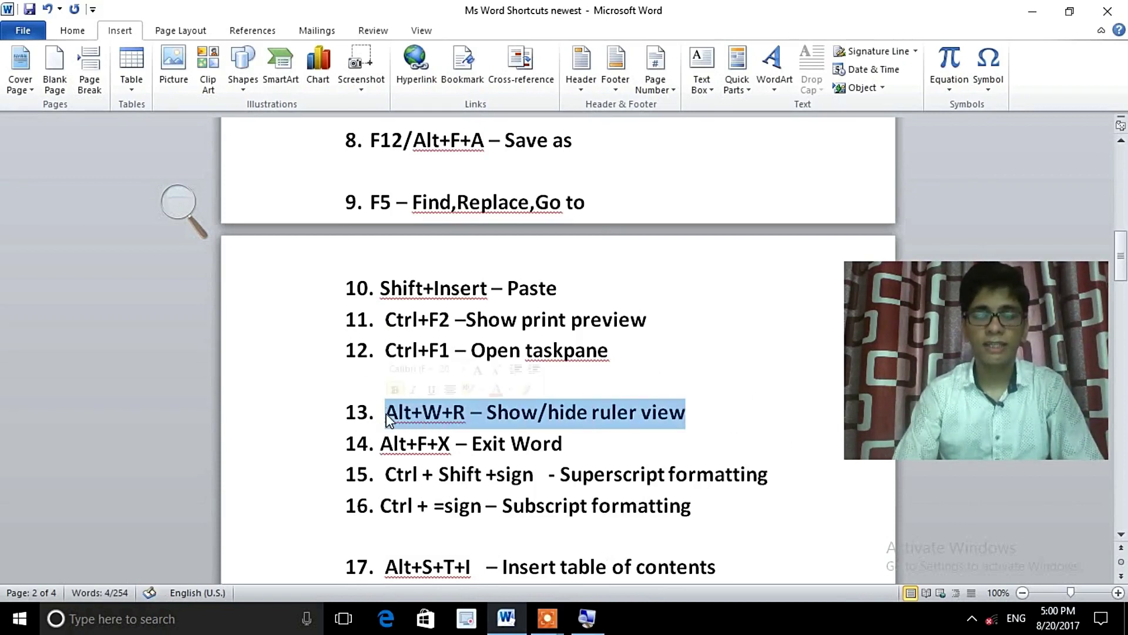
{"action": "left_click", "coordinate": [692, 415]}
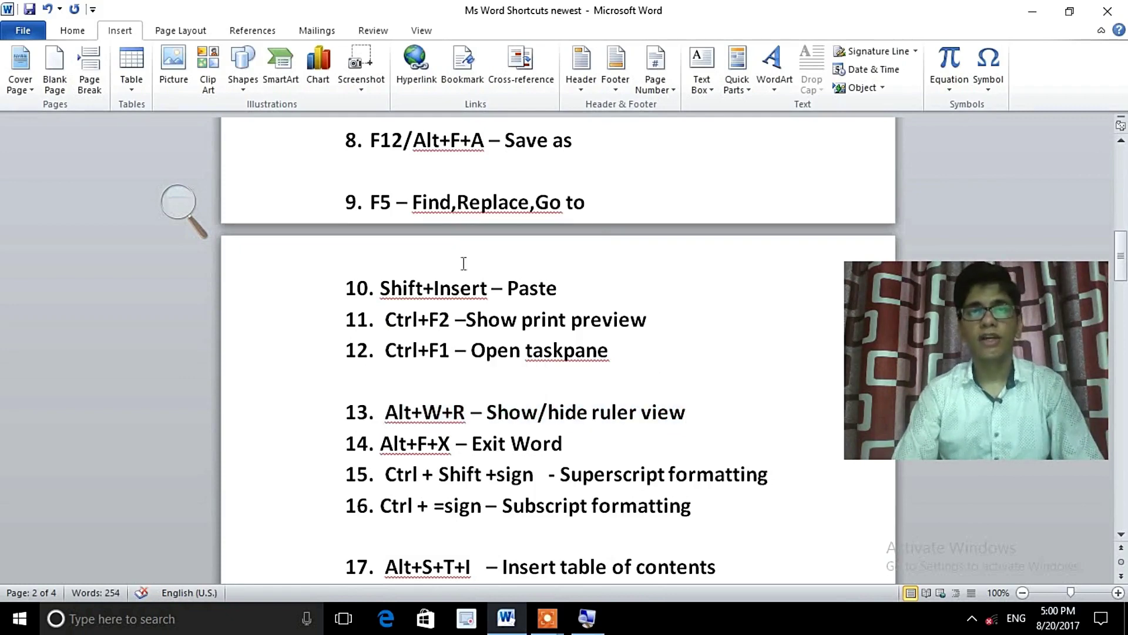
{"action": "scroll", "coordinate": [1125, 187], "scroll_direction": "up", "scroll_amount": 10}
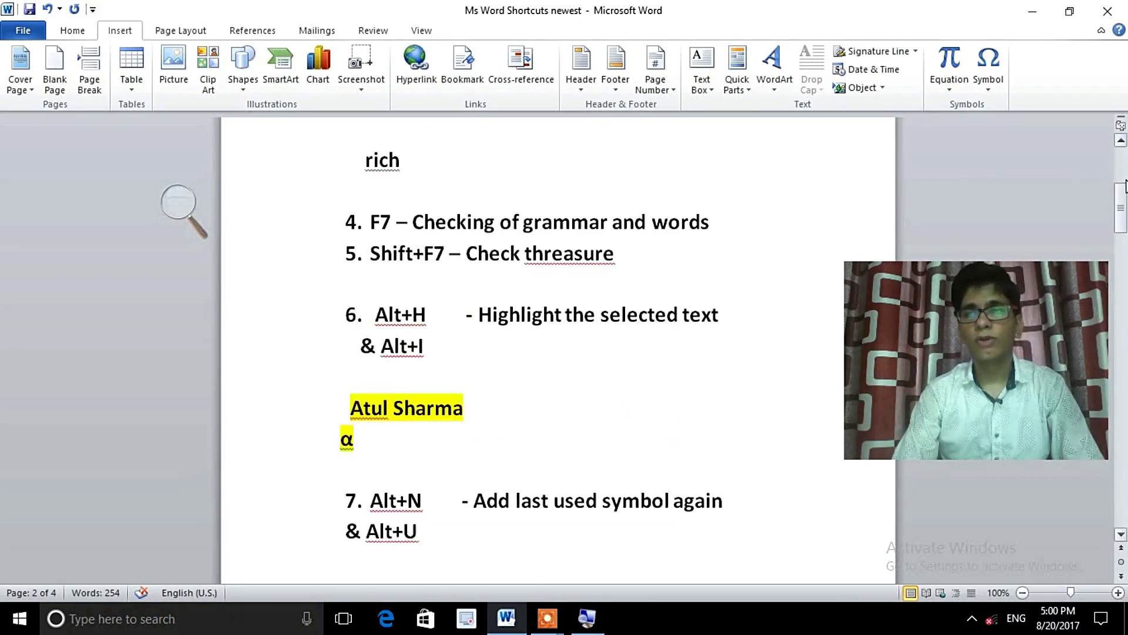
{"action": "scroll", "coordinate": [607, 159], "scroll_direction": "up", "scroll_amount": 9}
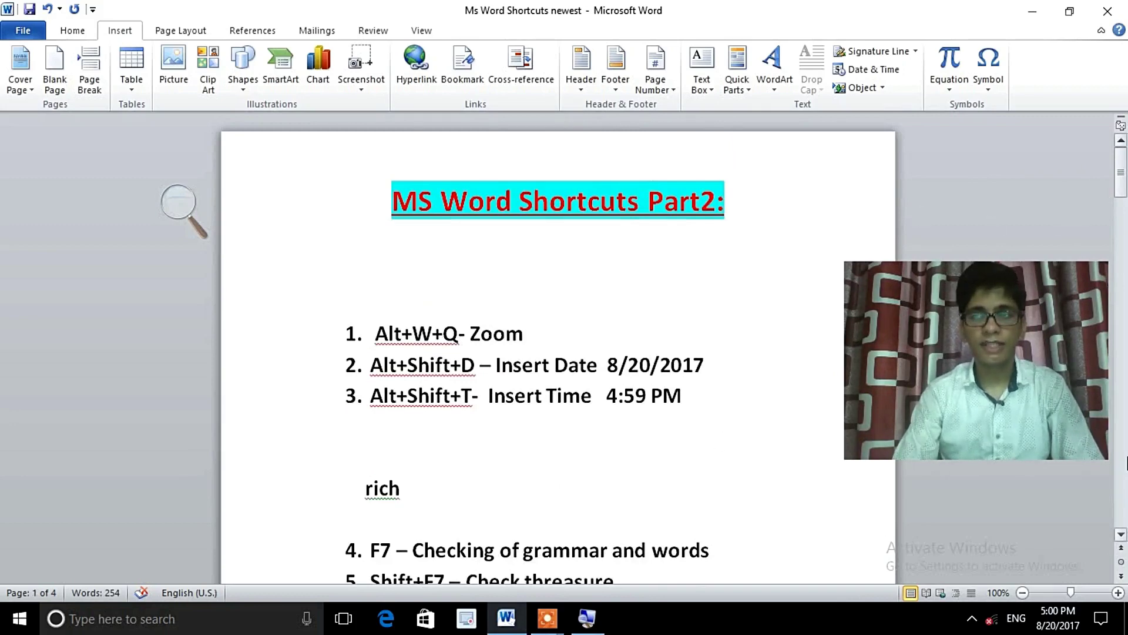
{"action": "scroll", "coordinate": [1127, 465], "scroll_direction": "down", "scroll_amount": 7}
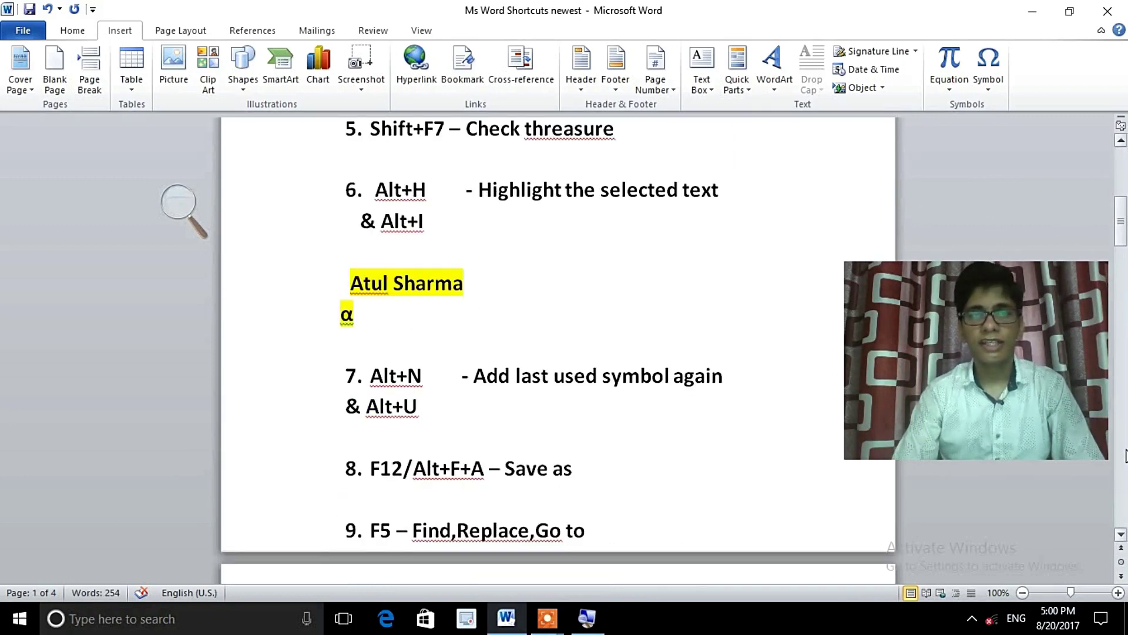
{"action": "scroll", "coordinate": [1123, 445], "scroll_direction": "down", "scroll_amount": 7}
{"action": "left_click", "coordinate": [755, 291]}
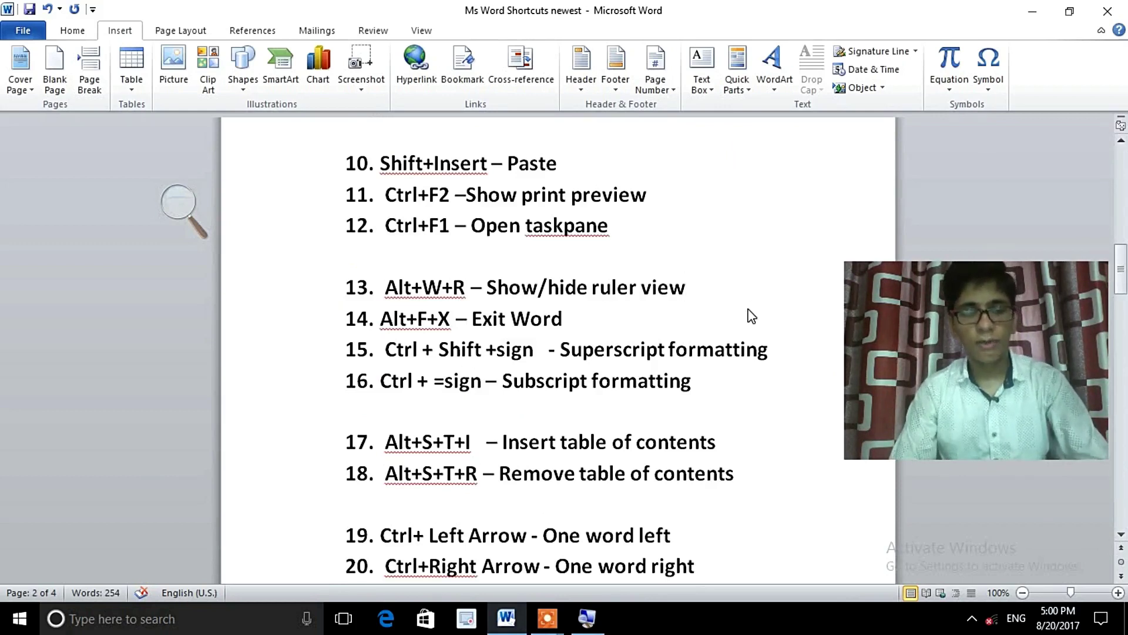
{"action": "key", "text": "alt+w"}
{"action": "key", "text": "w"}
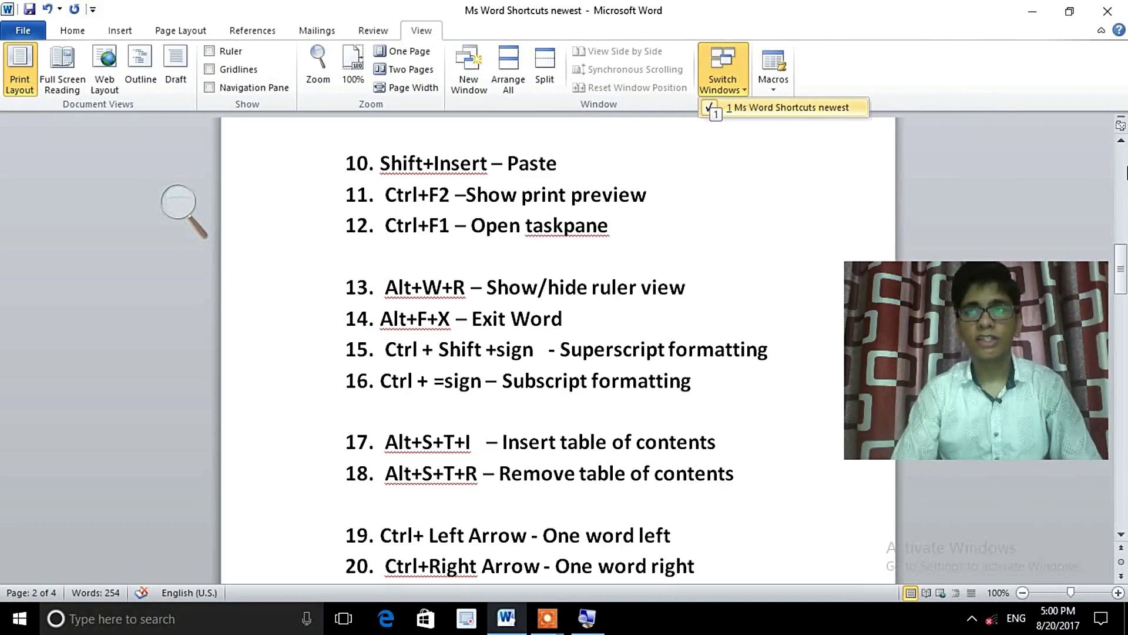
Show the ruler, then bring up and close the list of open document windows
{"action": "key", "text": "1"}
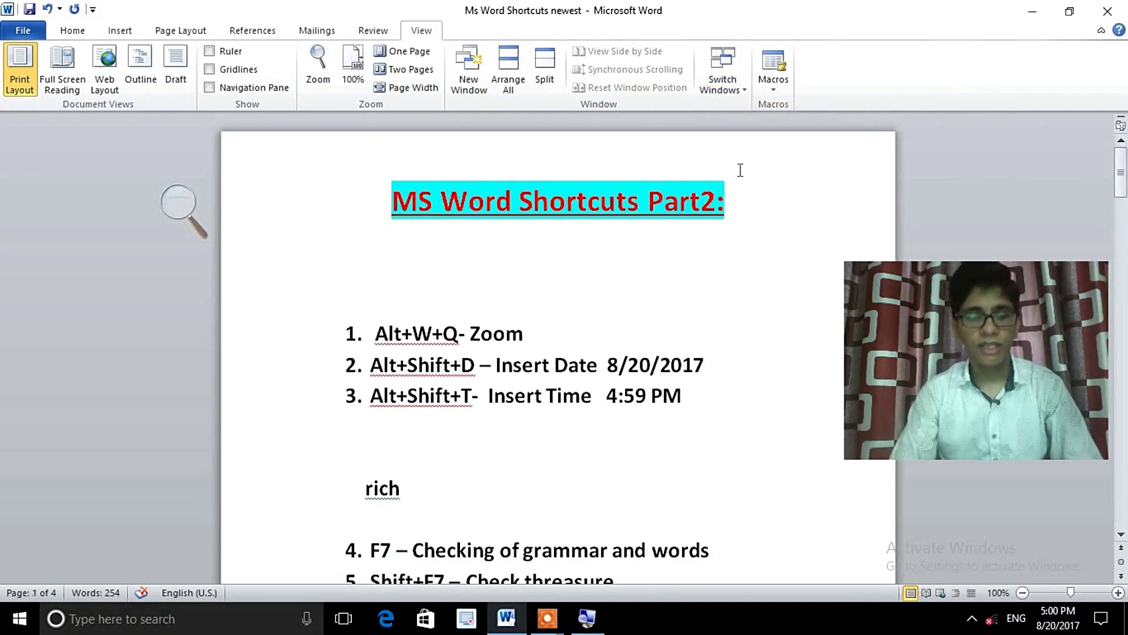
{"action": "key", "text": "alt+w"}
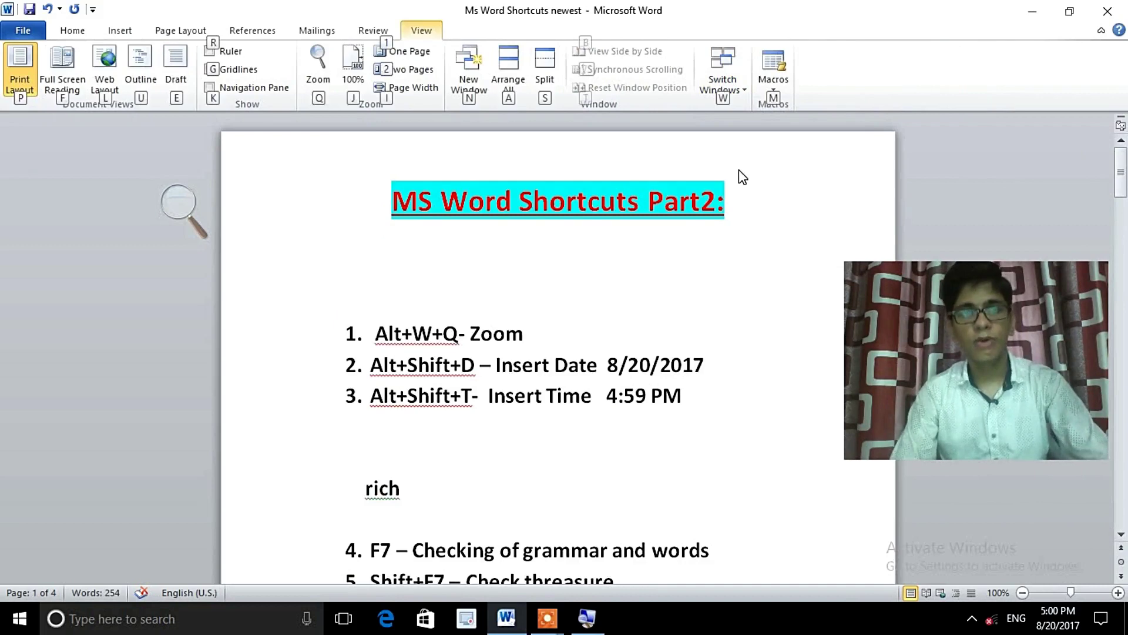
{"action": "key", "text": "r"}
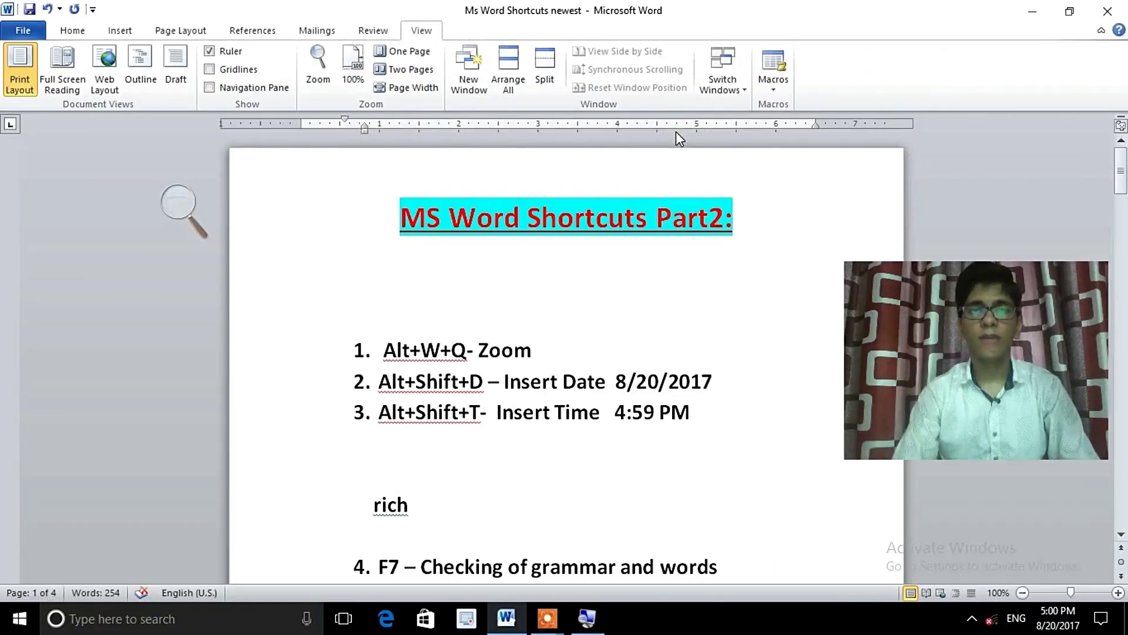
{"action": "key", "text": "alt+w"}
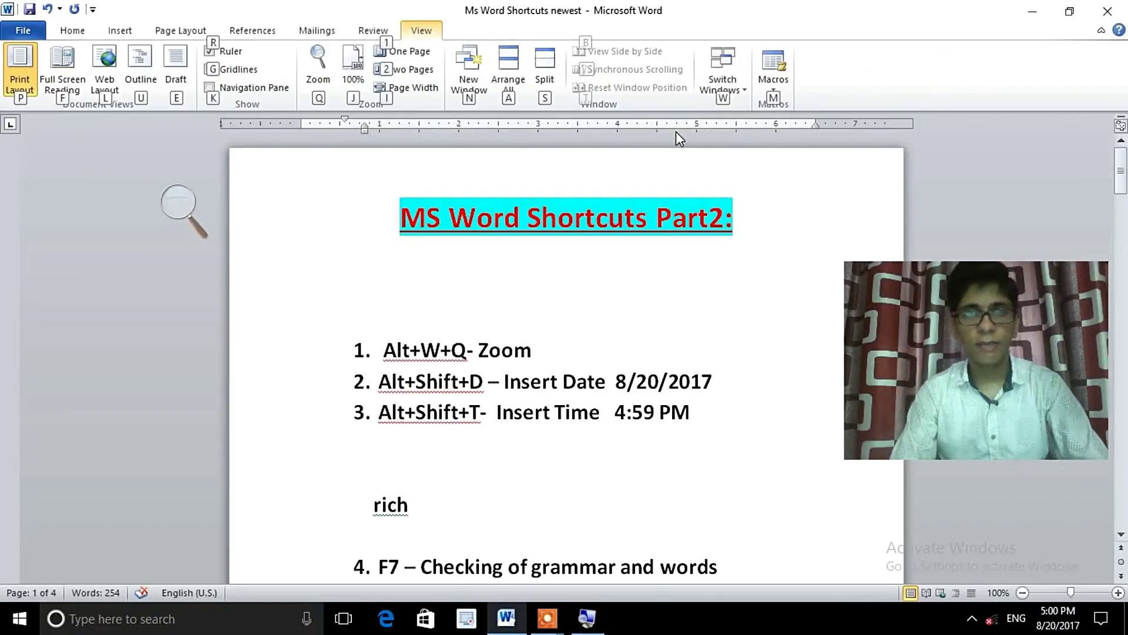
{"action": "key", "text": "w"}
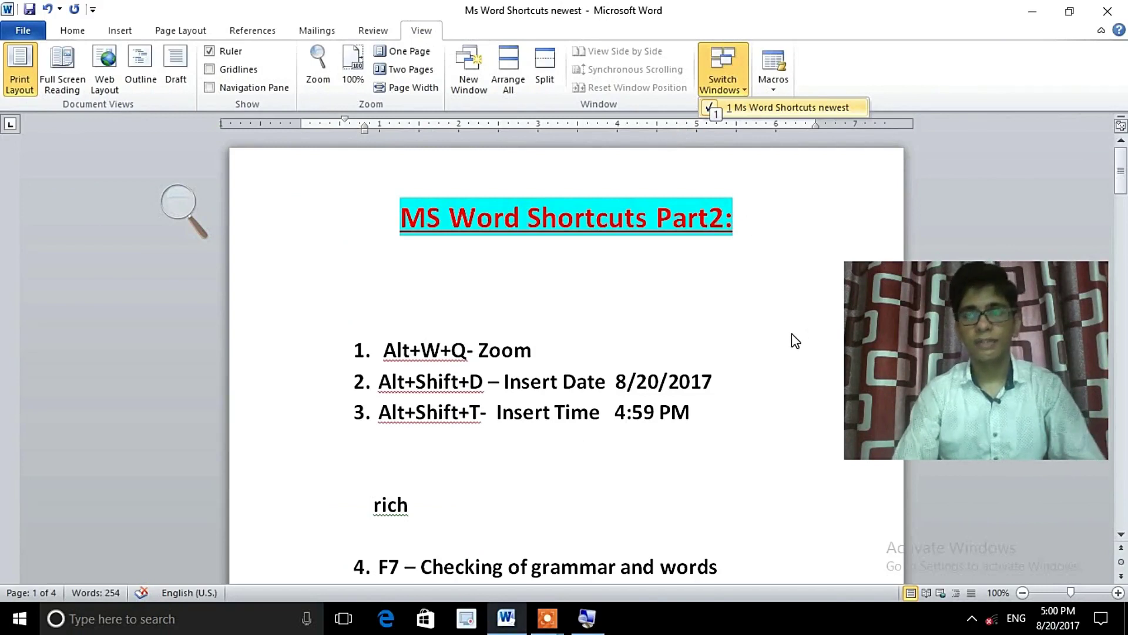
{"action": "left_click", "coordinate": [756, 342]}
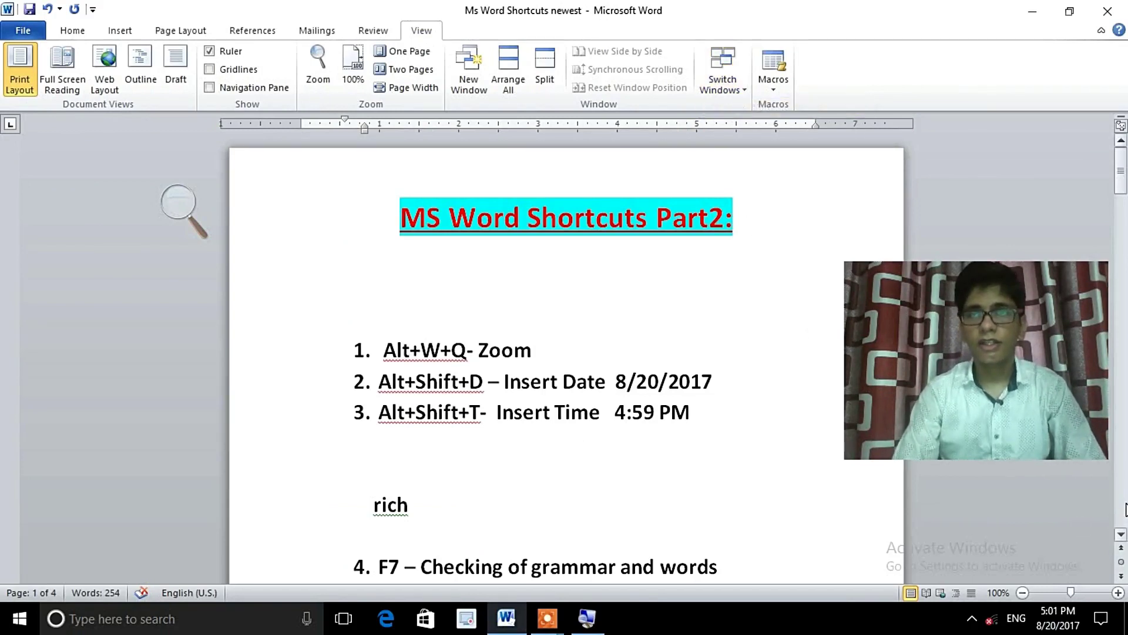
{"action": "scroll", "coordinate": [1125, 509], "scroll_direction": "down", "scroll_amount": 10}
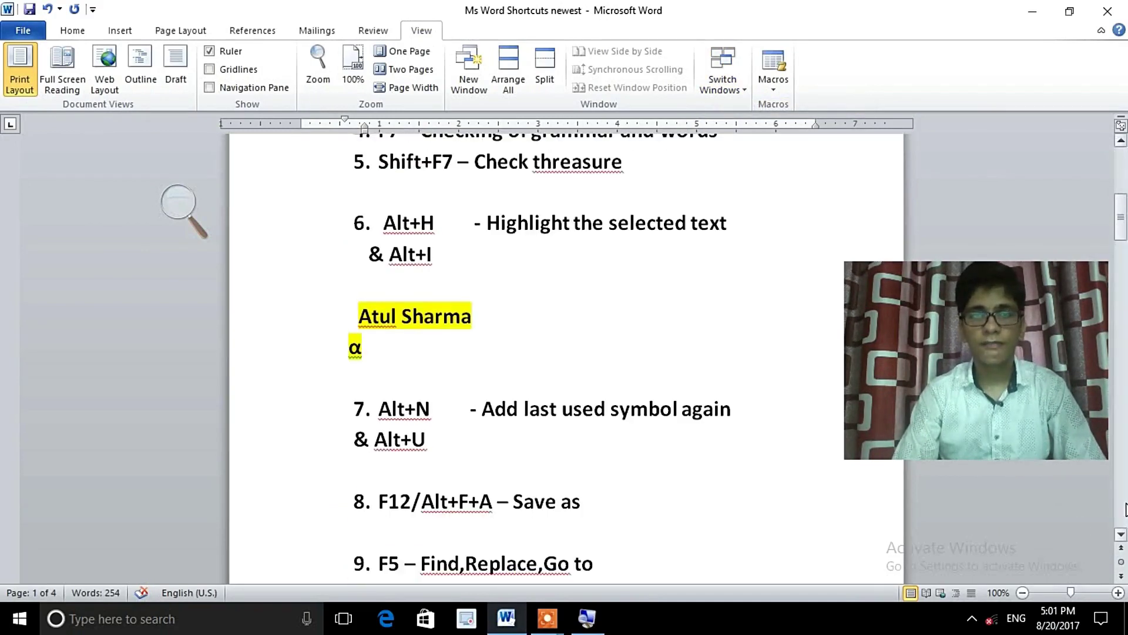
{"action": "scroll", "coordinate": [694, 337], "scroll_direction": "down", "scroll_amount": 10}
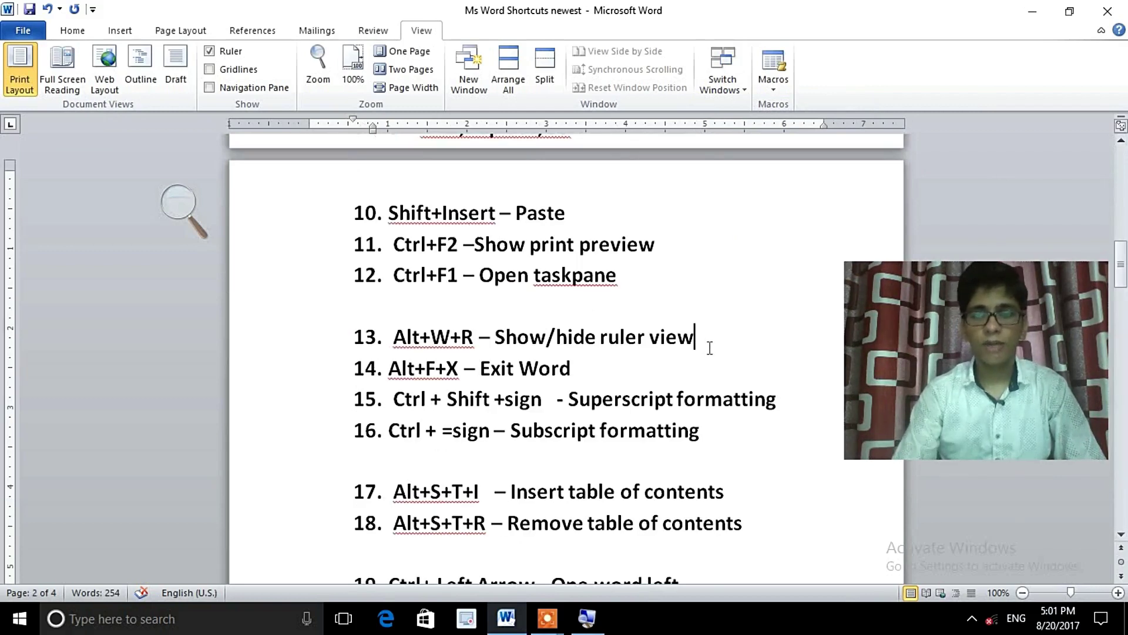
Add a blank unnumbered line after item 13 and open the File Info page
{"action": "key", "text": "Return"}
{"action": "key", "text": "Return"}
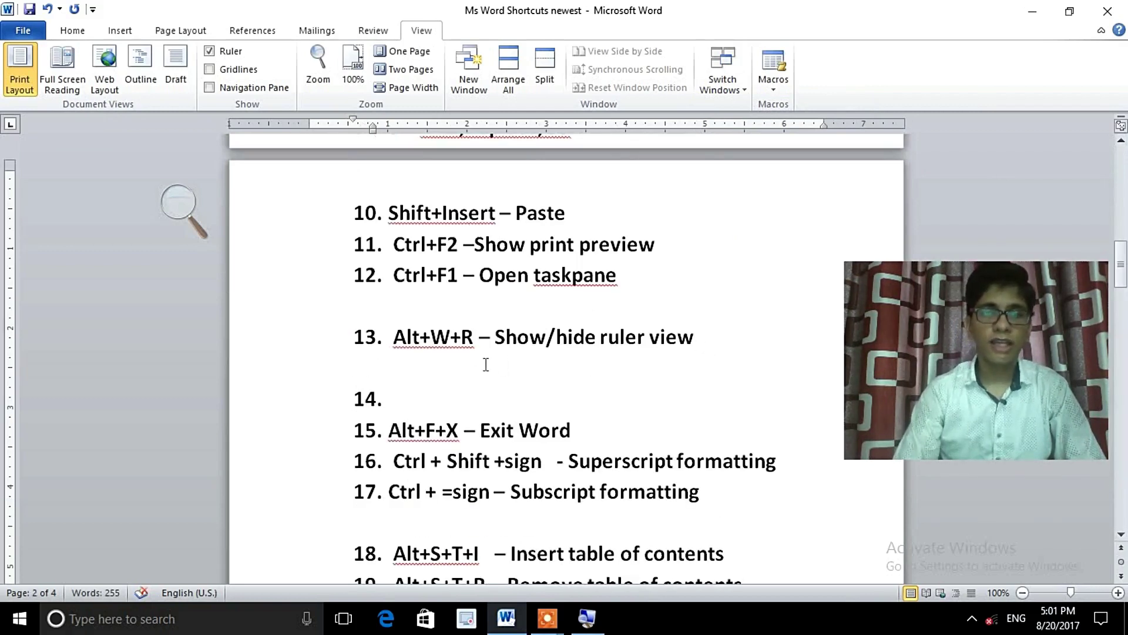
{"action": "key", "text": "BackSpace"}
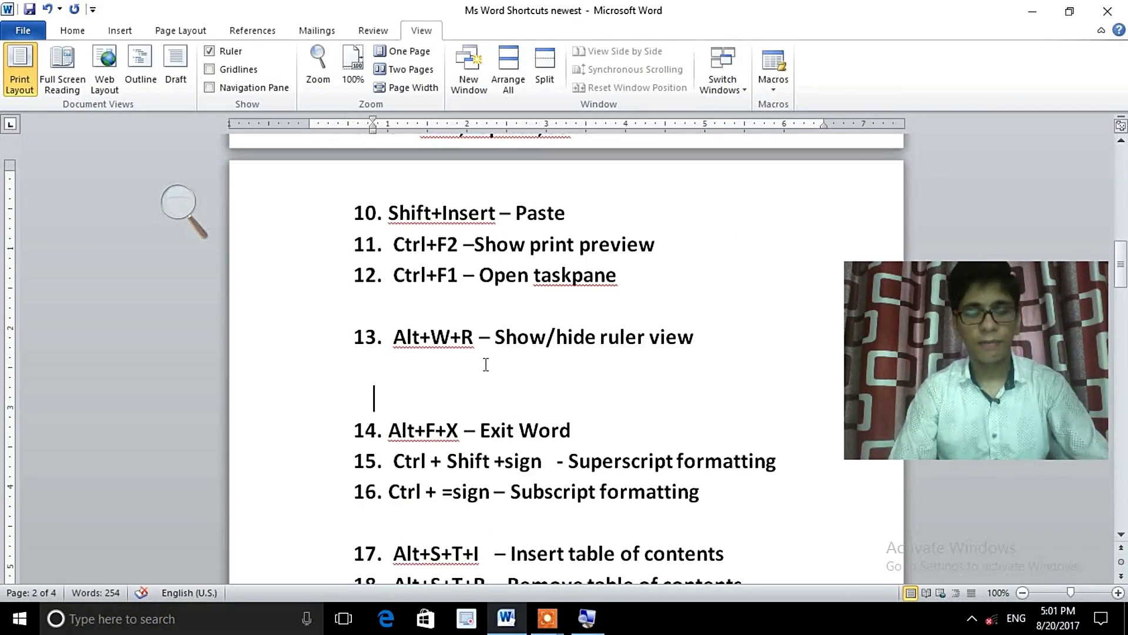
{"action": "key", "text": "alt+f"}
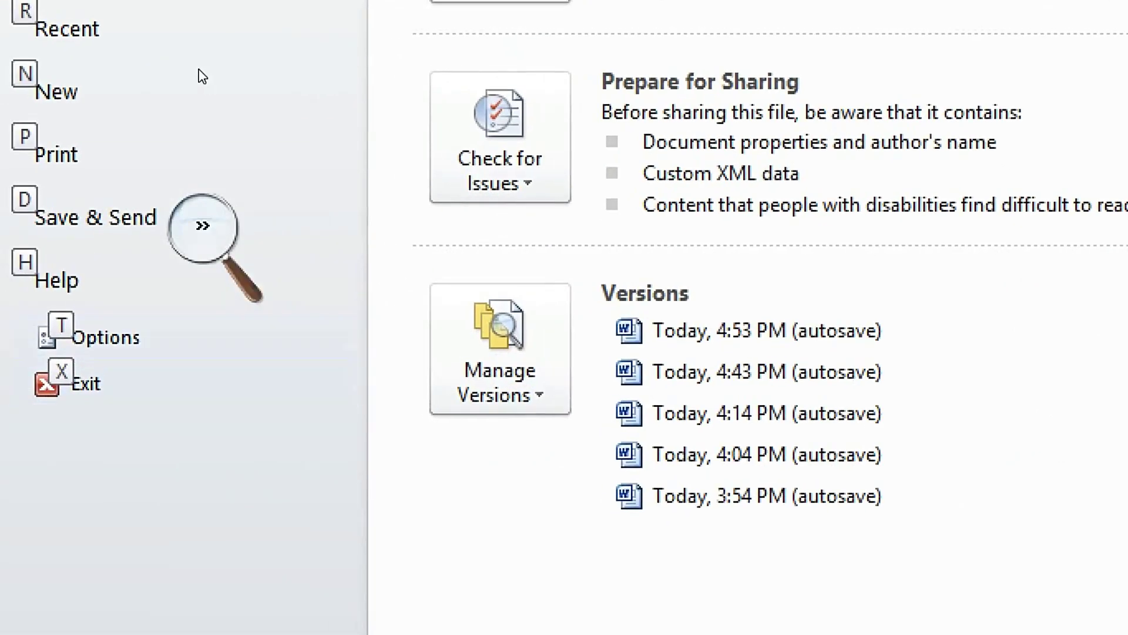
Step through the backstage commands, then open and cancel the Open dialog
{"action": "key", "text": "Down"}
{"action": "key", "text": "Down"}
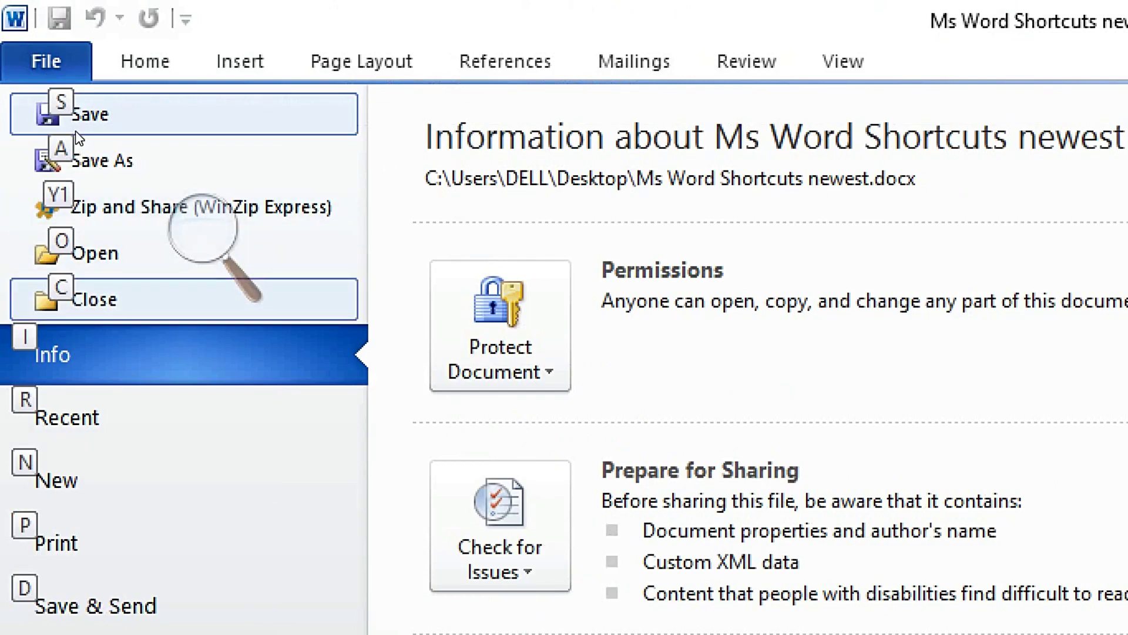
{"action": "key", "text": "Up"}
{"action": "key", "text": "Return"}
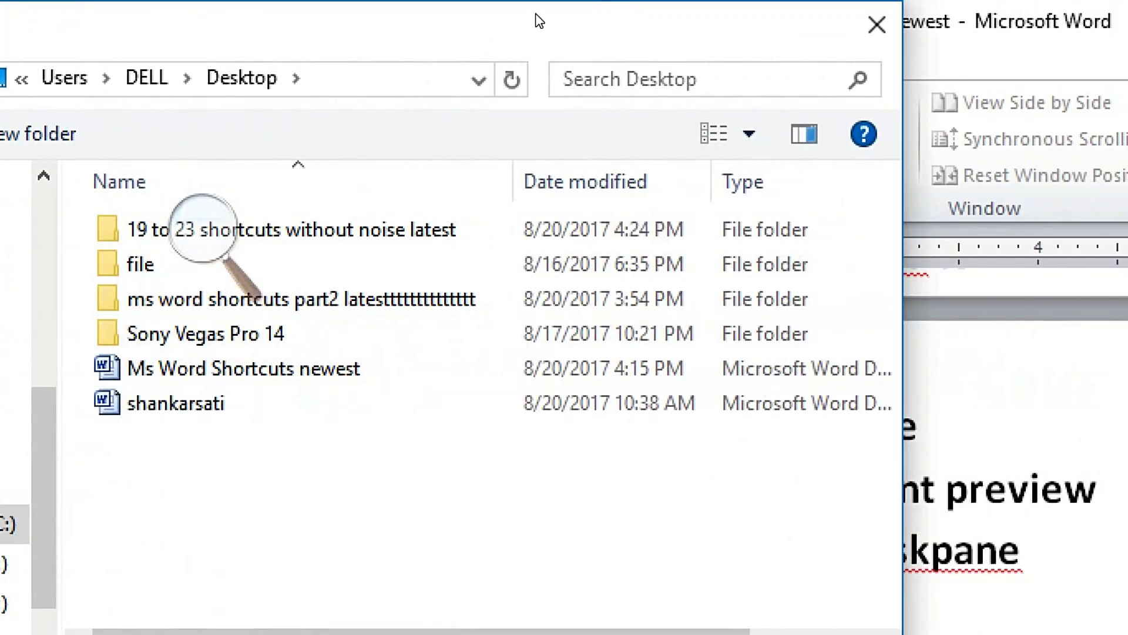
{"action": "key", "text": "Escape"}
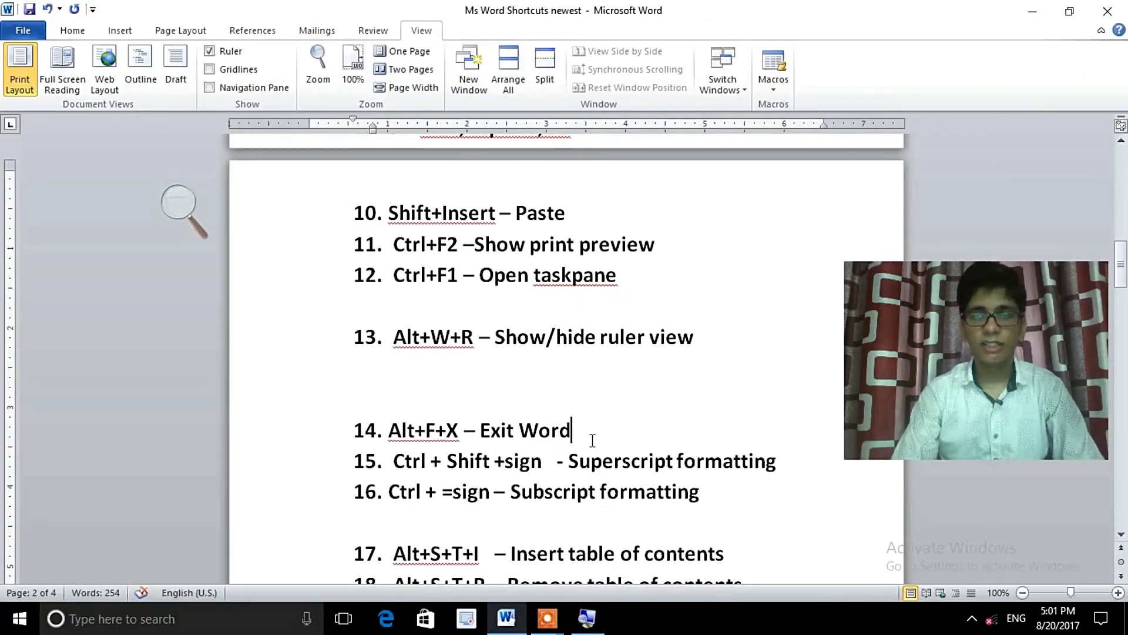
Add two blank unnumbered lines after item 14, 'Alt+F+X – Exit Word'
{"action": "key", "text": "Return"}
{"action": "key", "text": "BackSpace"}
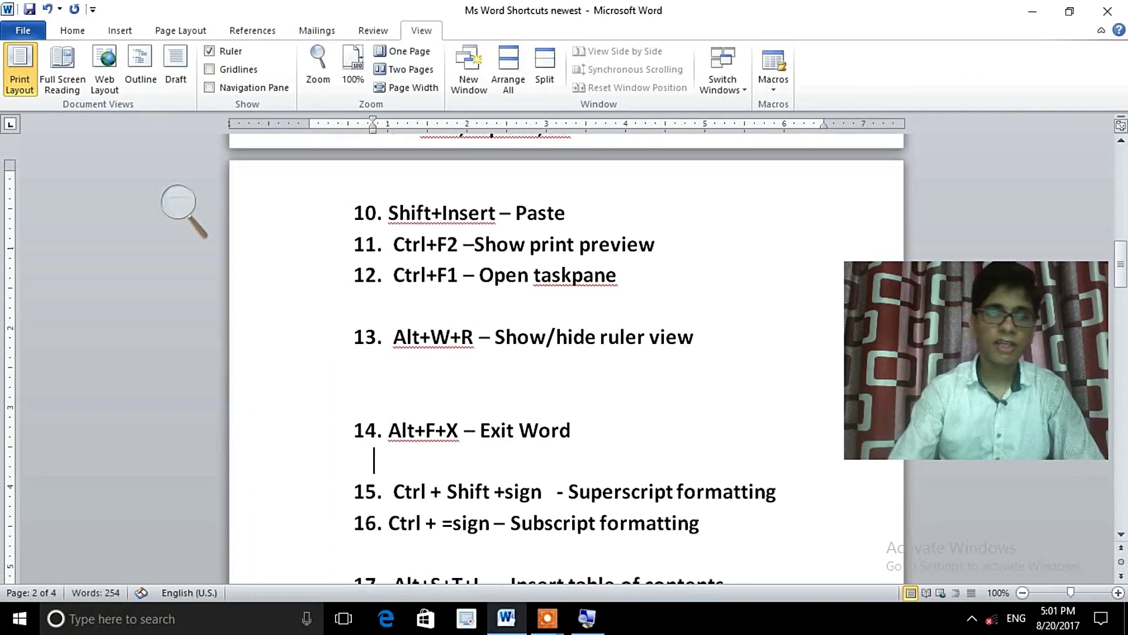
{"action": "key", "text": "Down"}
{"action": "key", "text": "Down"}
{"action": "key", "text": "Down"}
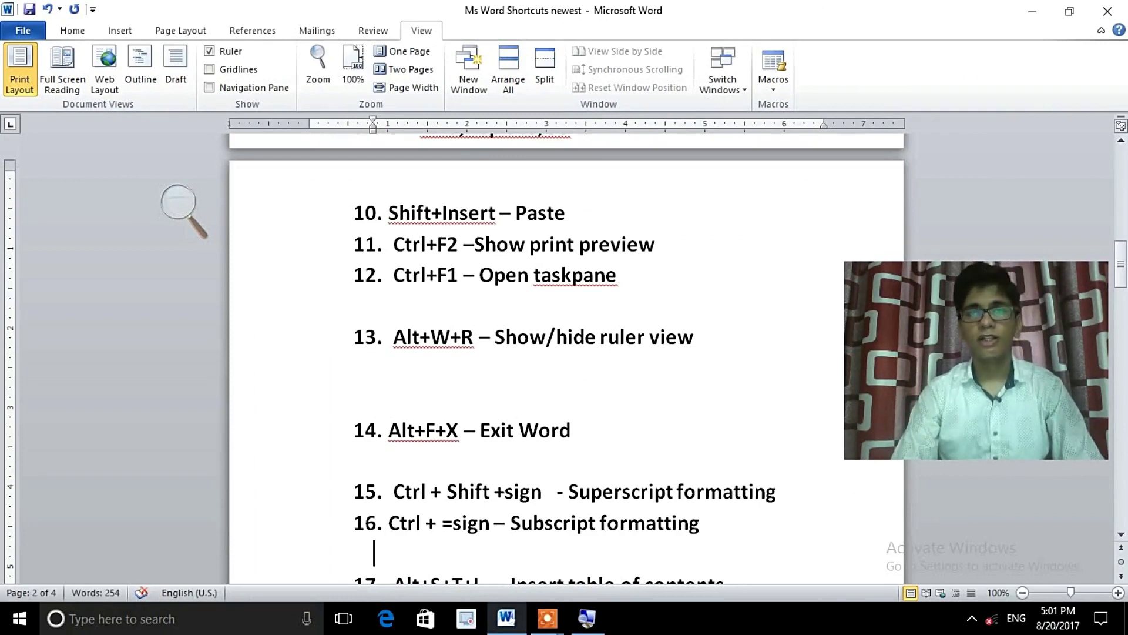
{"action": "key", "text": "Down"}
{"action": "key", "text": "Down"}
{"action": "key", "text": "Down"}
{"action": "key", "text": "Down"}
{"action": "key", "text": "Down"}
{"action": "key", "text": "Down"}
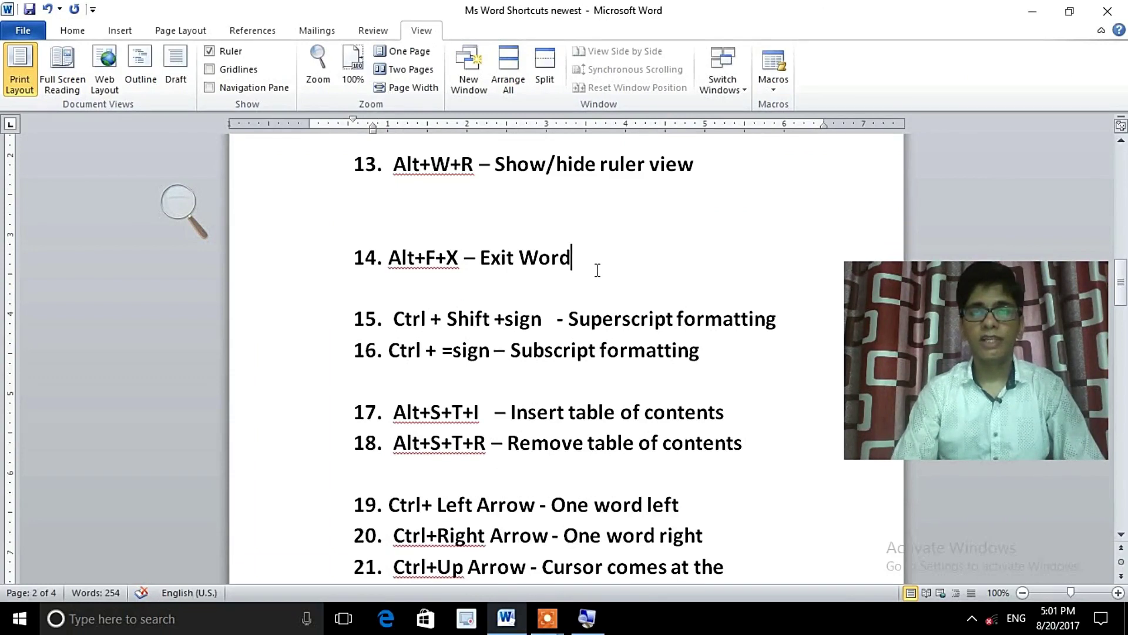
{"action": "key", "text": "Return"}
{"action": "key", "text": "BackSpace"}
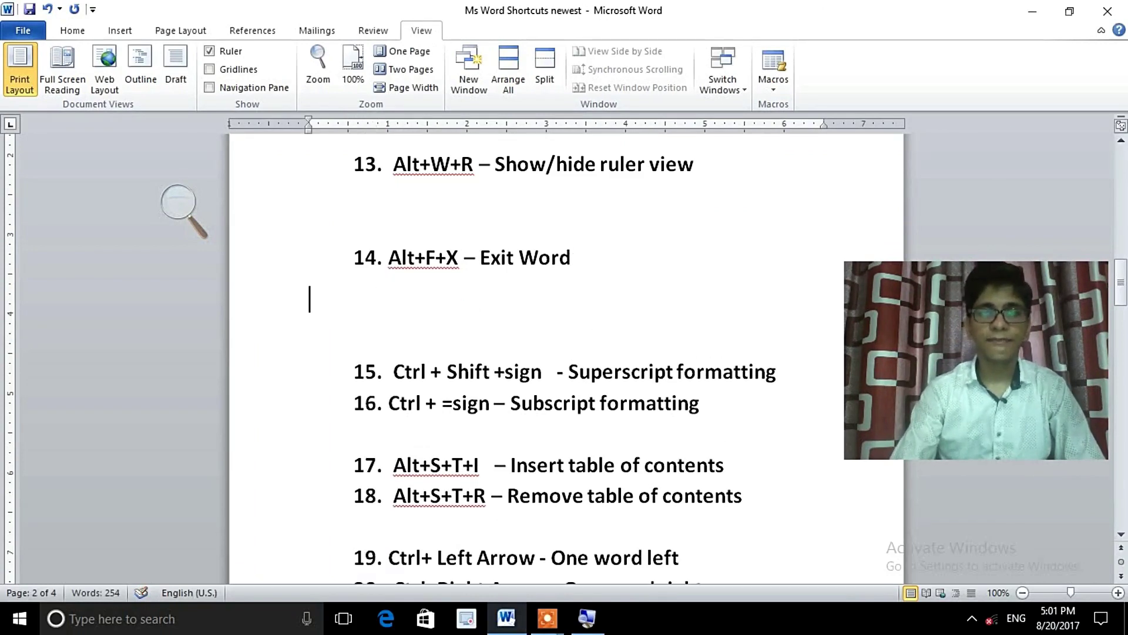
Toggle superscript and subscript on the word 'Superscript' in item 15, leaving it normal
{"action": "double_click", "coordinate": [572, 365]}
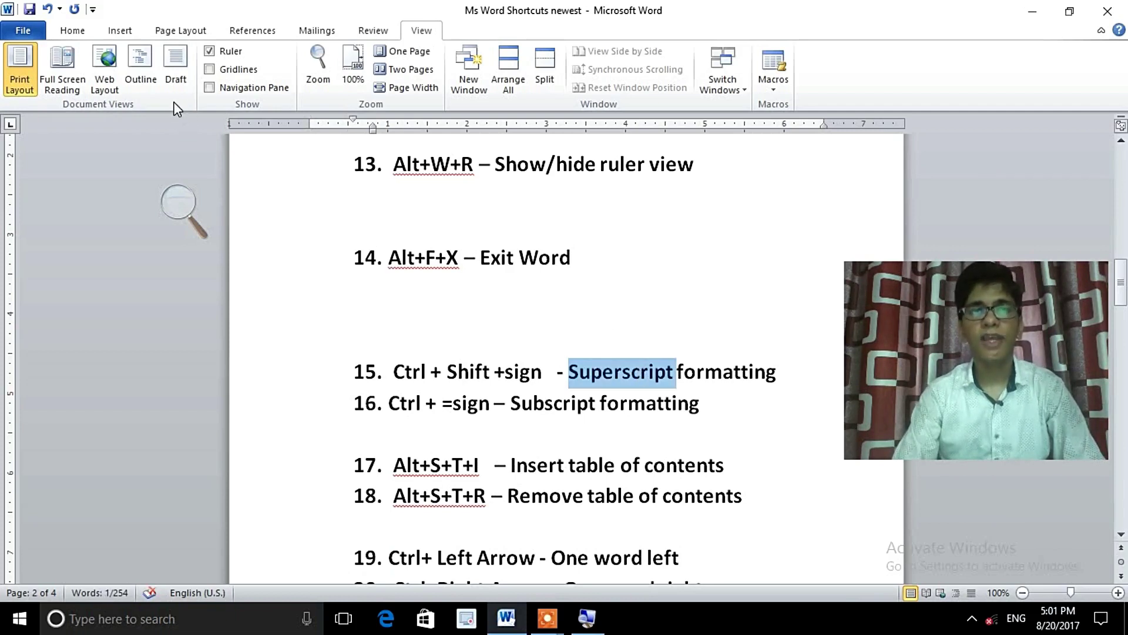
{"action": "left_click", "coordinate": [73, 32]}
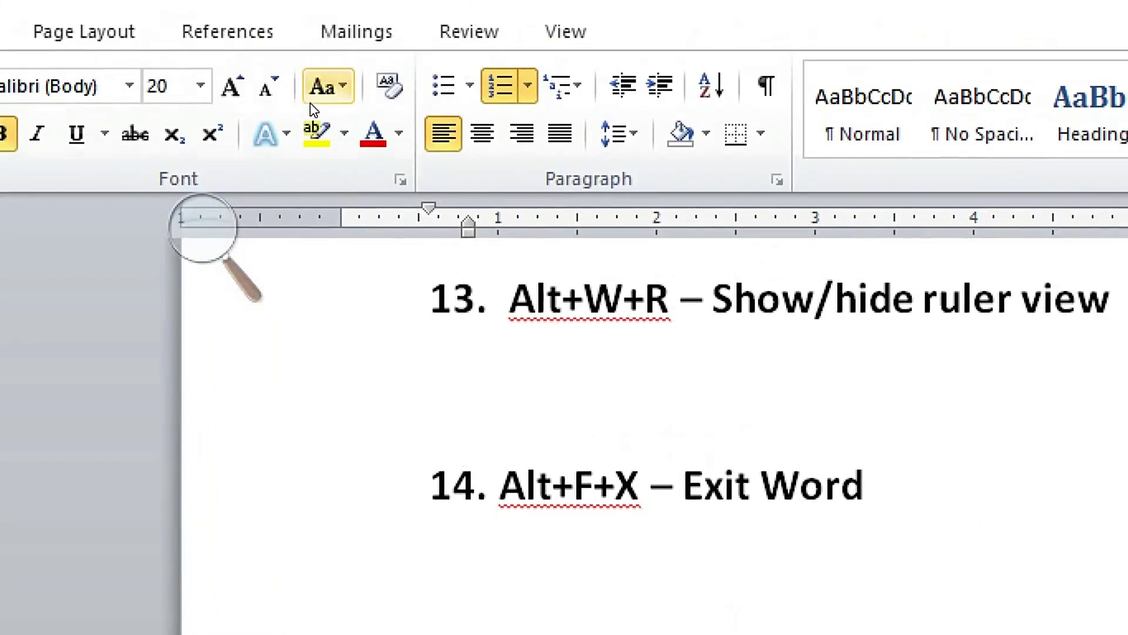
{"action": "key", "text": "ctrl+shift+equal"}
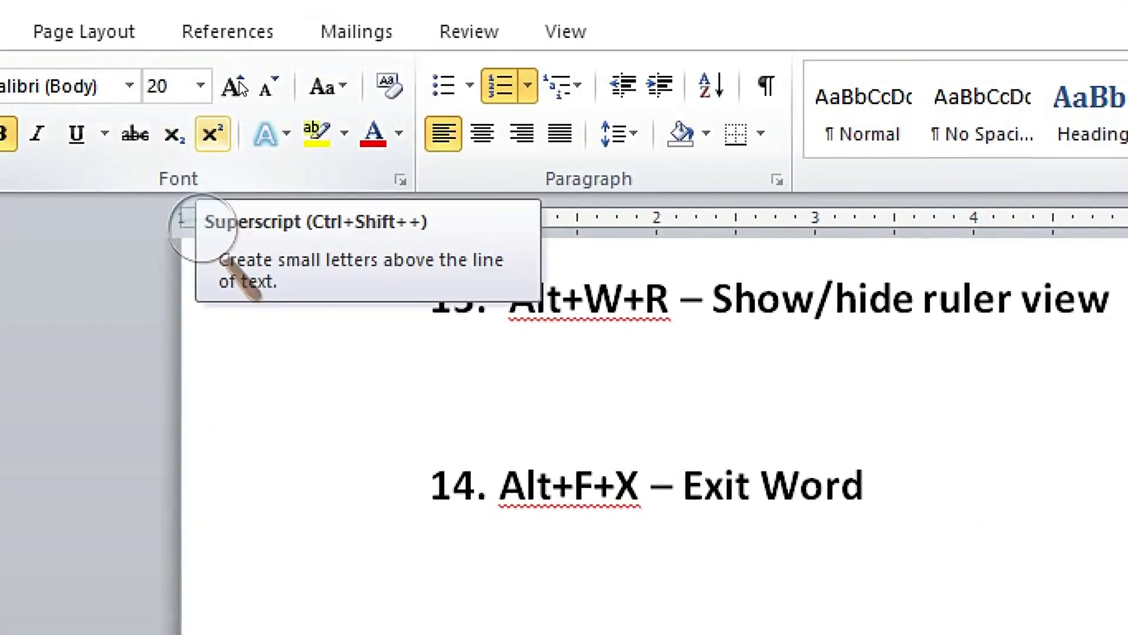
{"action": "key", "text": "ctrl+equal"}
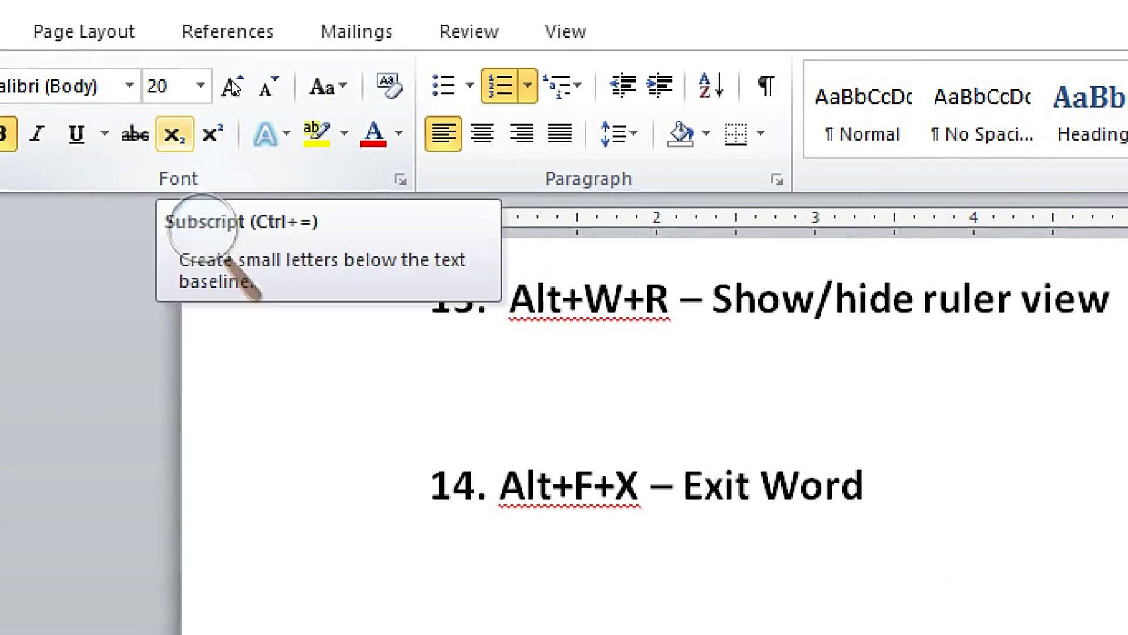
{"action": "key", "text": "ctrl+equal"}
{"action": "key", "text": "ctrl+equal"}
{"action": "key", "text": "ctrl+shift+plus"}
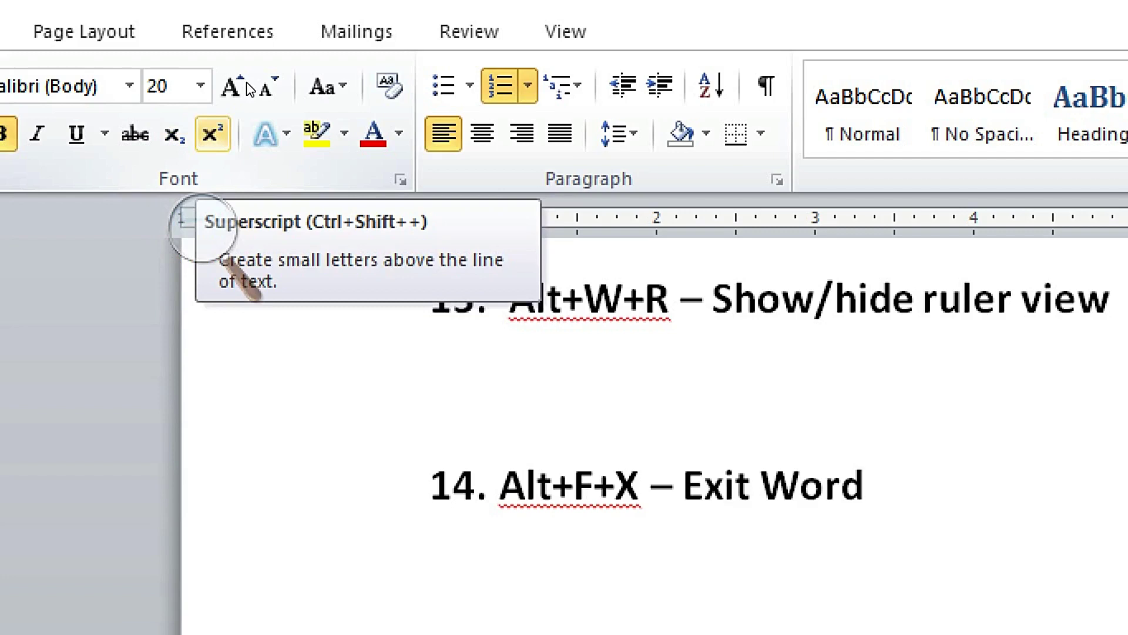
{"action": "key", "text": "ctrl+shift+plus"}
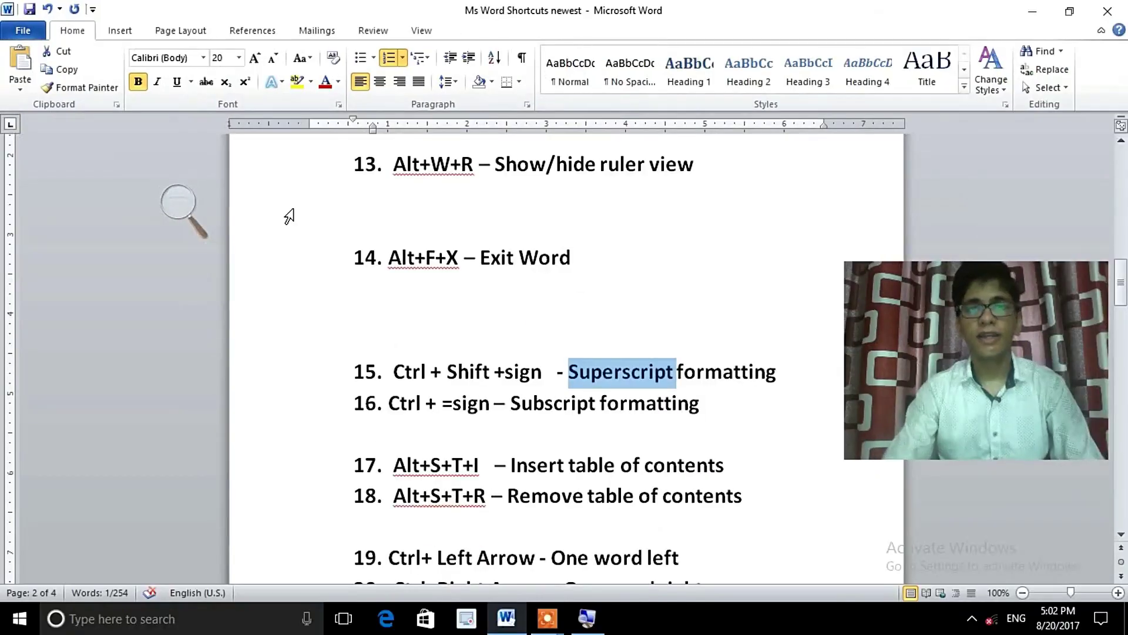
{"action": "left_click", "coordinate": [459, 327]}
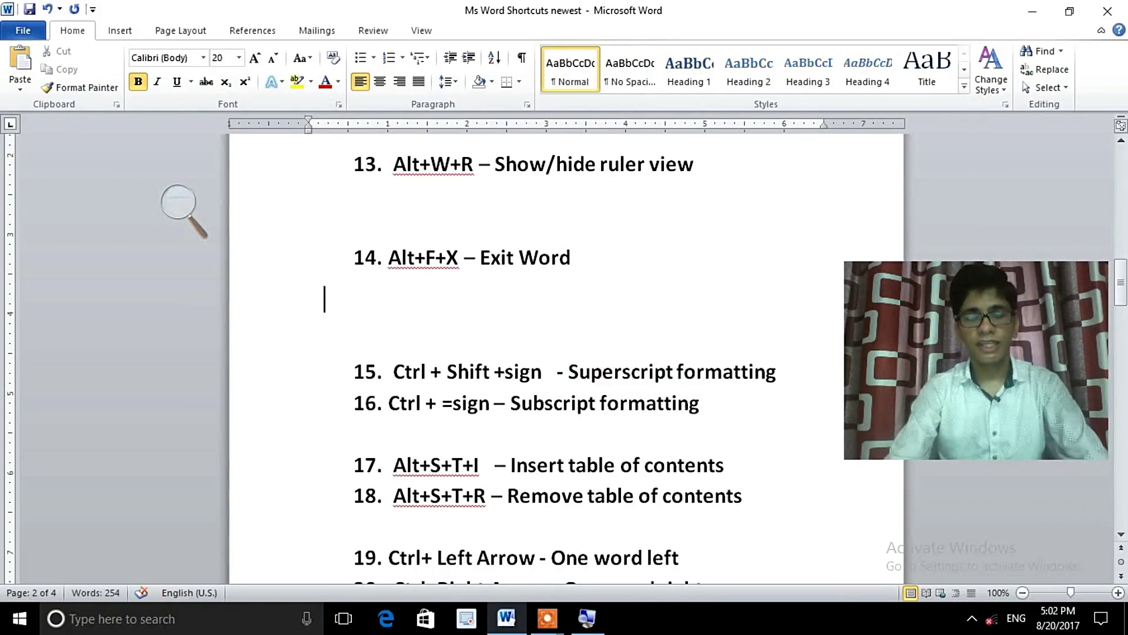
{"action": "type", "text": "atul"}
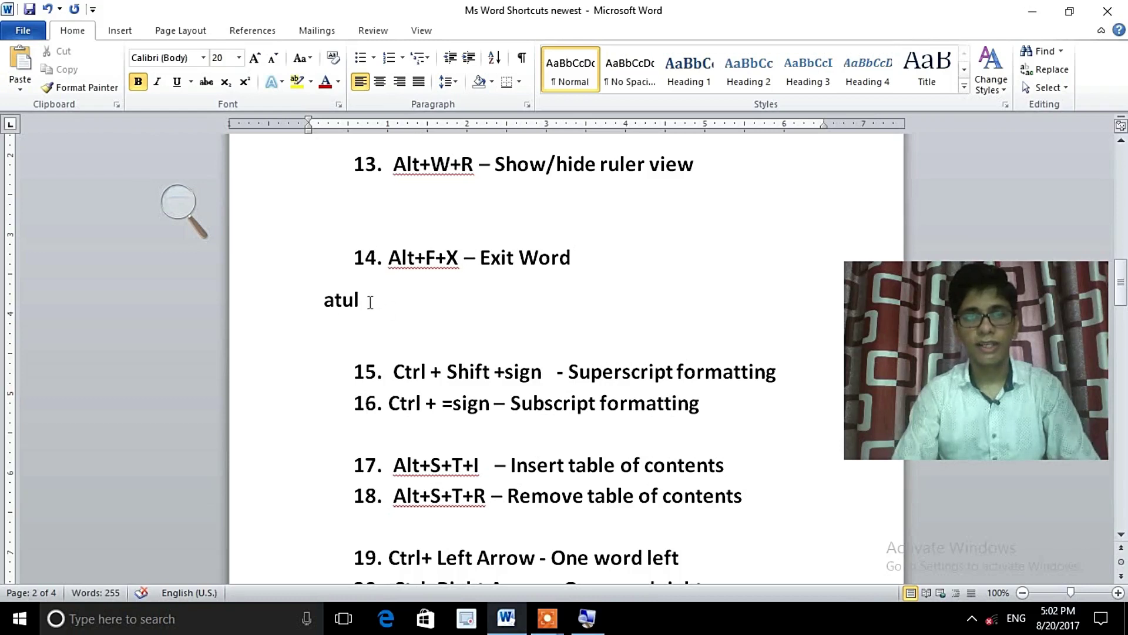
{"action": "double_click", "coordinate": [332, 299]}
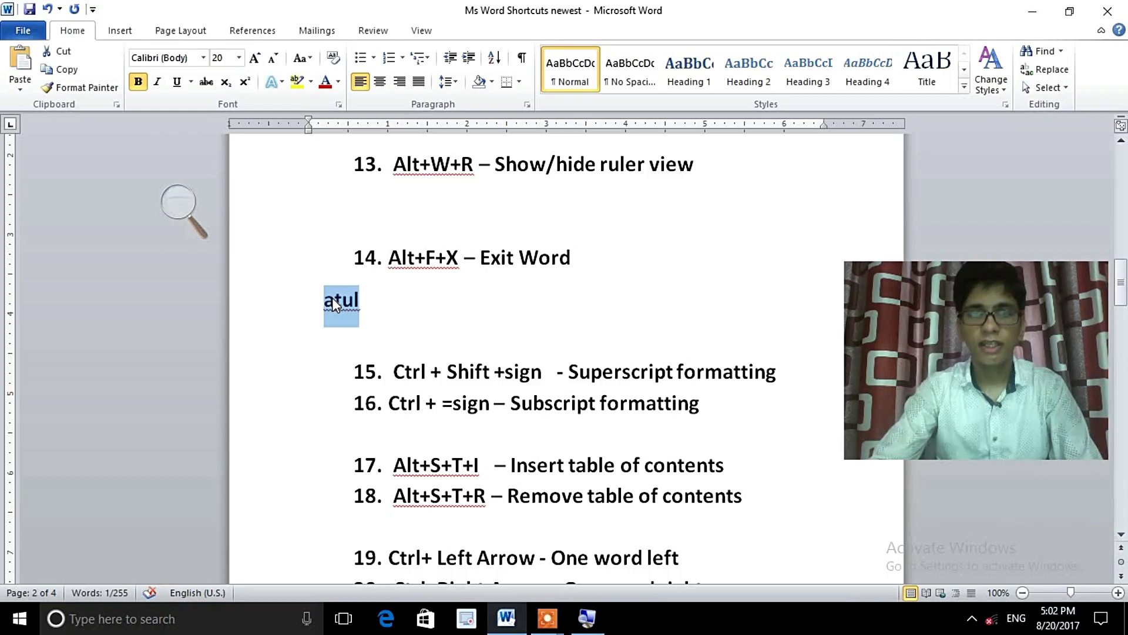
{"action": "key", "text": "ctrl+shift+equal"}
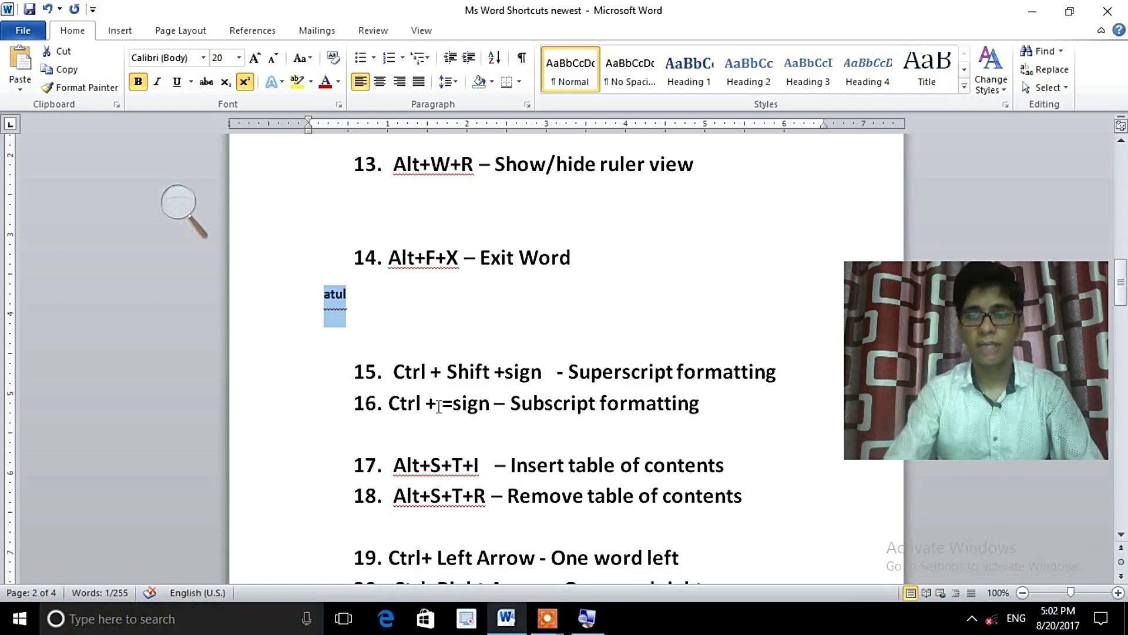
{"action": "key", "text": "ctrl+equal"}
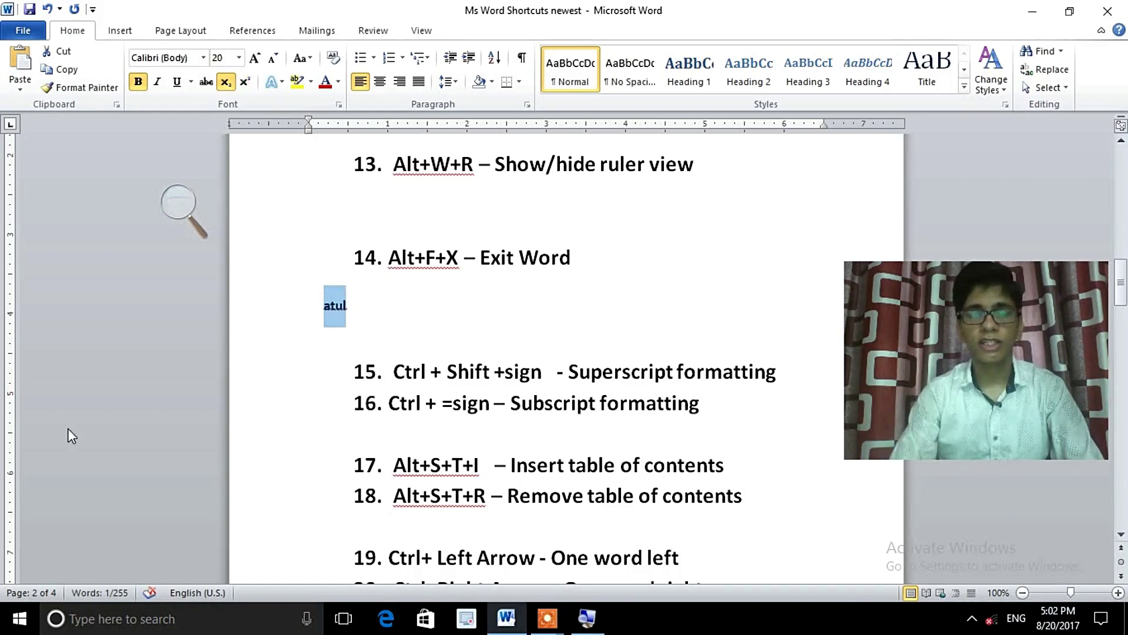
{"action": "left_click", "coordinate": [373, 305]}
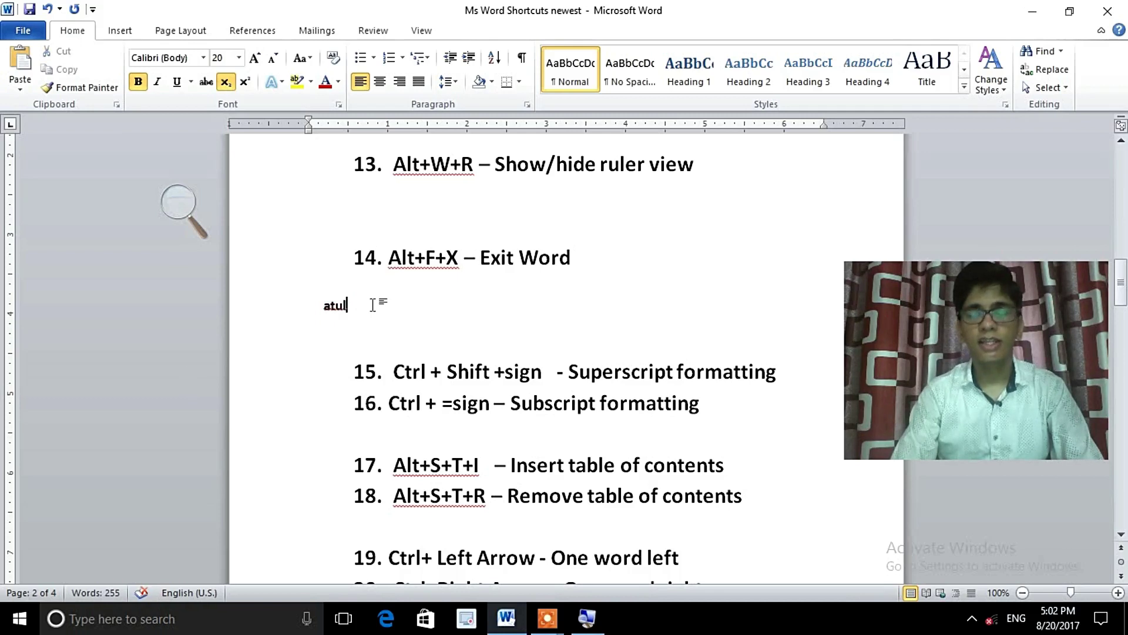
{"action": "key", "text": "BackSpace"}
{"action": "key", "text": "BackSpace"}
{"action": "key", "text": "BackSpace"}
{"action": "key", "text": "BackSpace"}
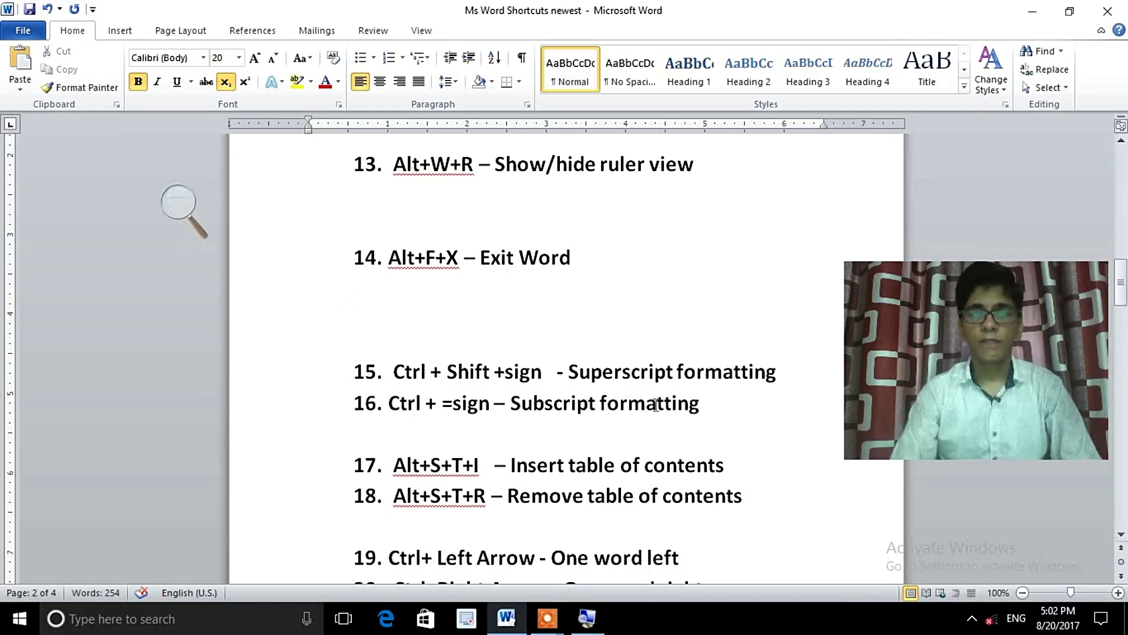
{"action": "left_click_drag", "start_coordinate": [777, 376], "coordinate": [422, 371]}
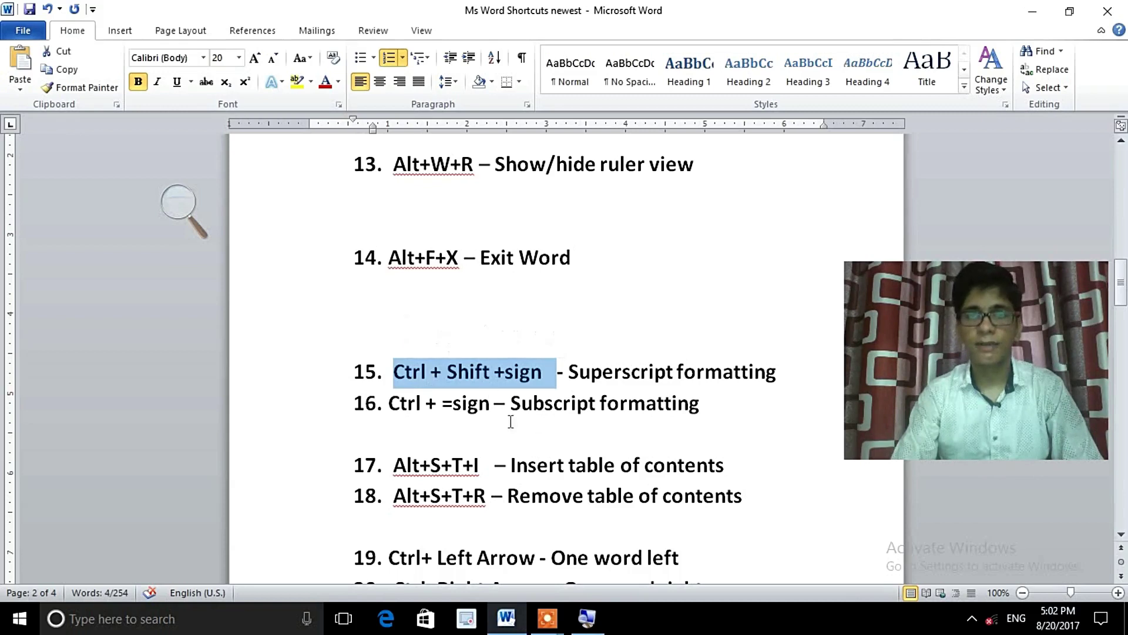
{"action": "left_click", "coordinate": [487, 407]}
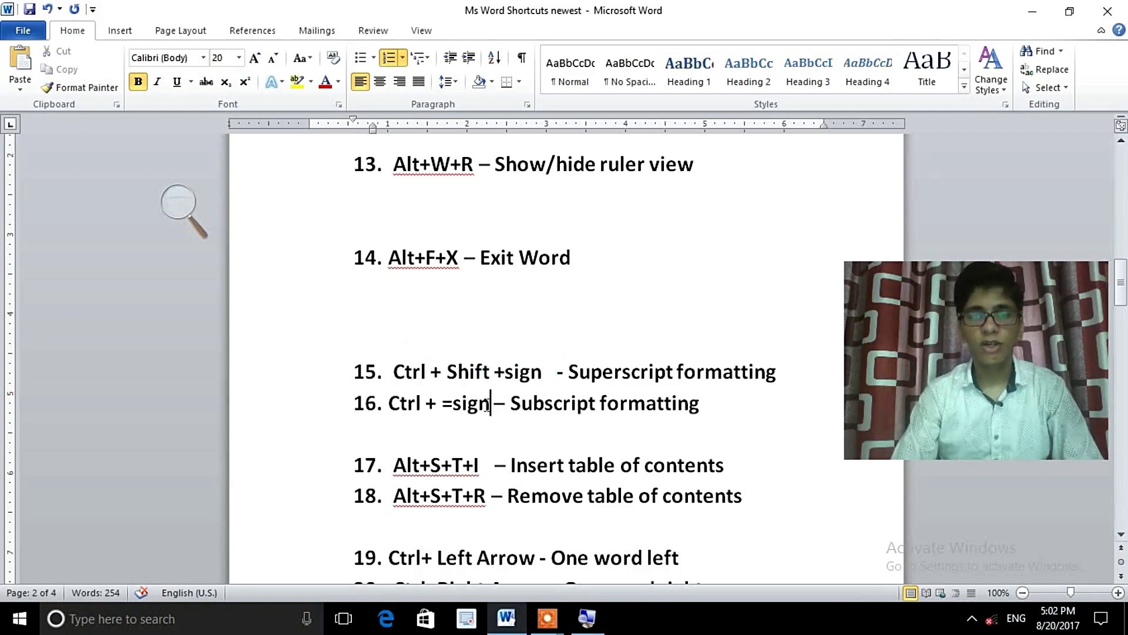
{"action": "left_click_drag", "start_coordinate": [486, 406], "coordinate": [433, 407]}
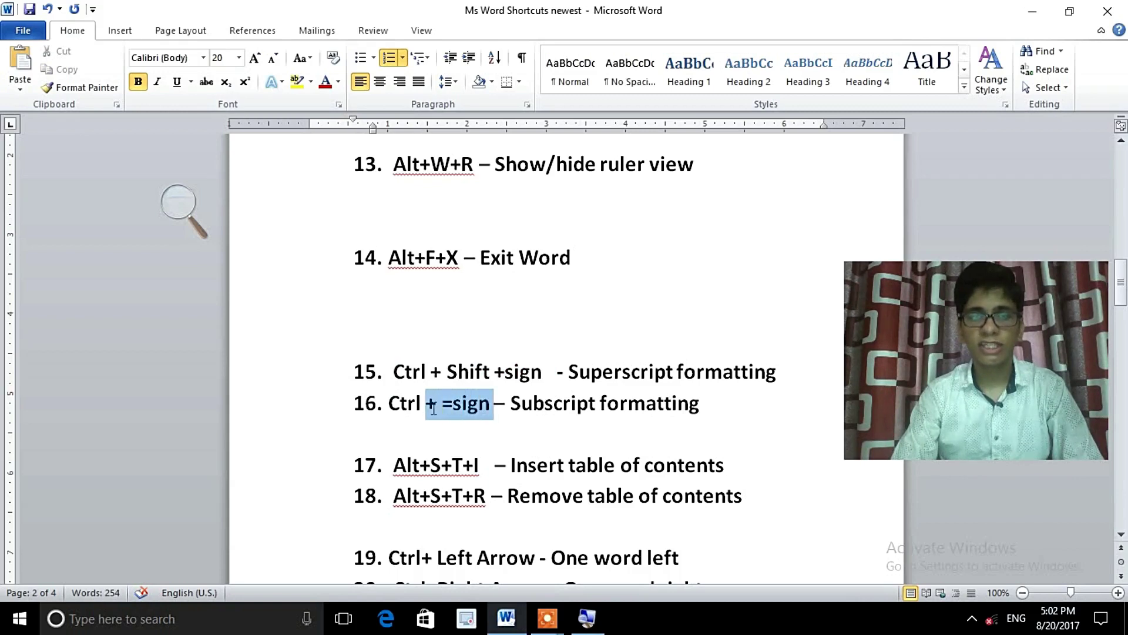
{"action": "left_click", "coordinate": [710, 416]}
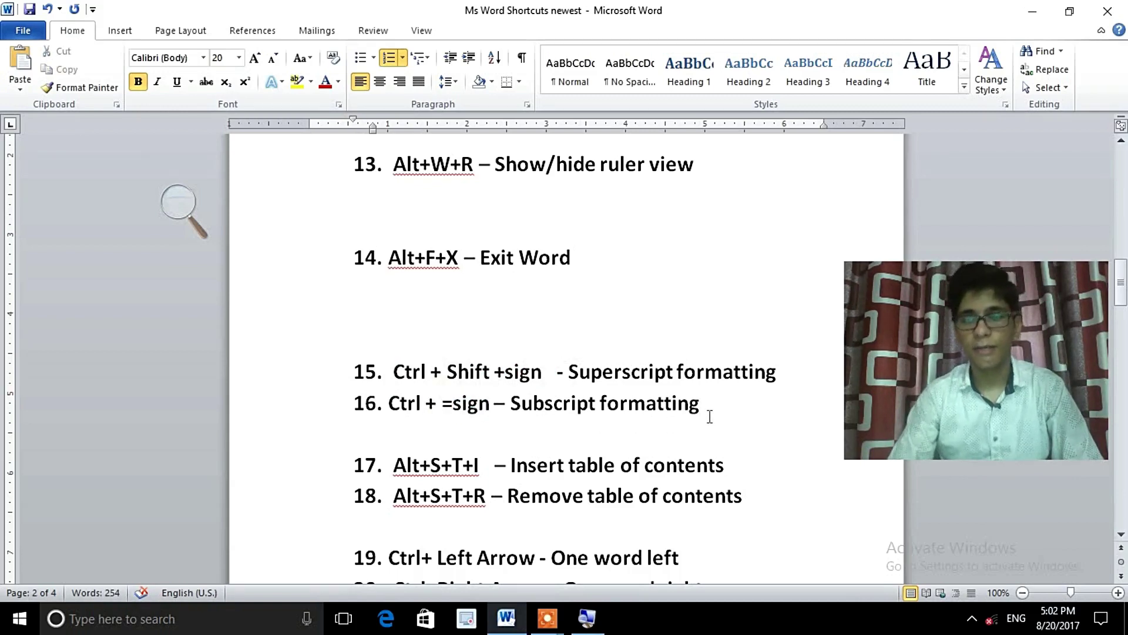
{"action": "key", "text": "Down"}
{"action": "key", "text": "Down"}
{"action": "key", "text": "Down"}
{"action": "key", "text": "Up"}
{"action": "key", "text": "Up"}
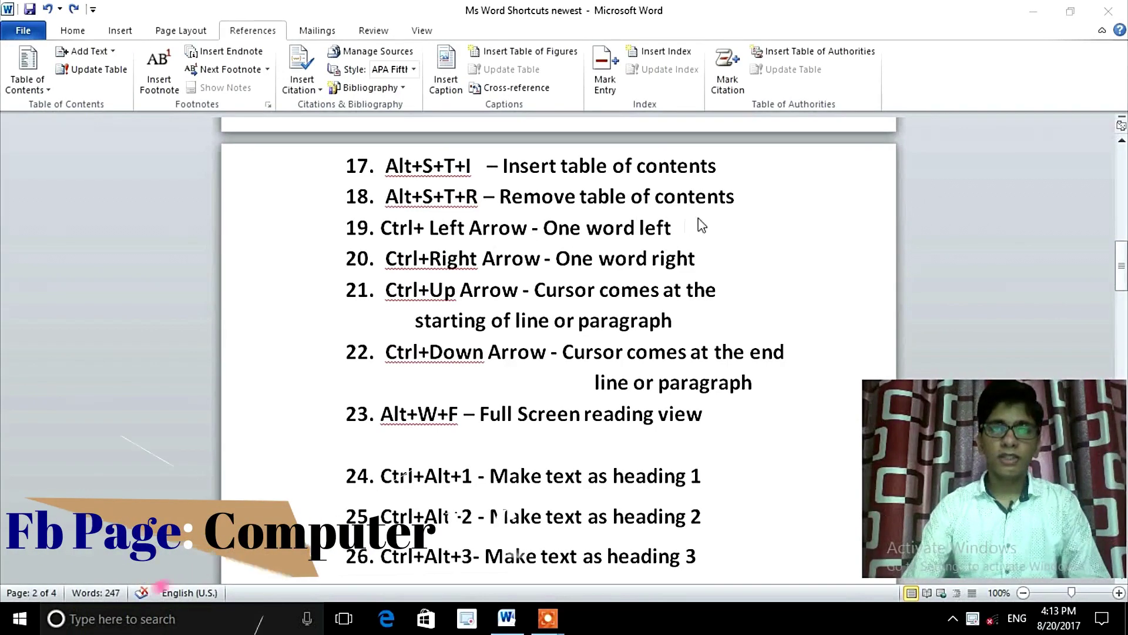
Insert an unnumbered blank line after item 18, then move back two words in item 19
{"action": "left_click", "coordinate": [736, 196]}
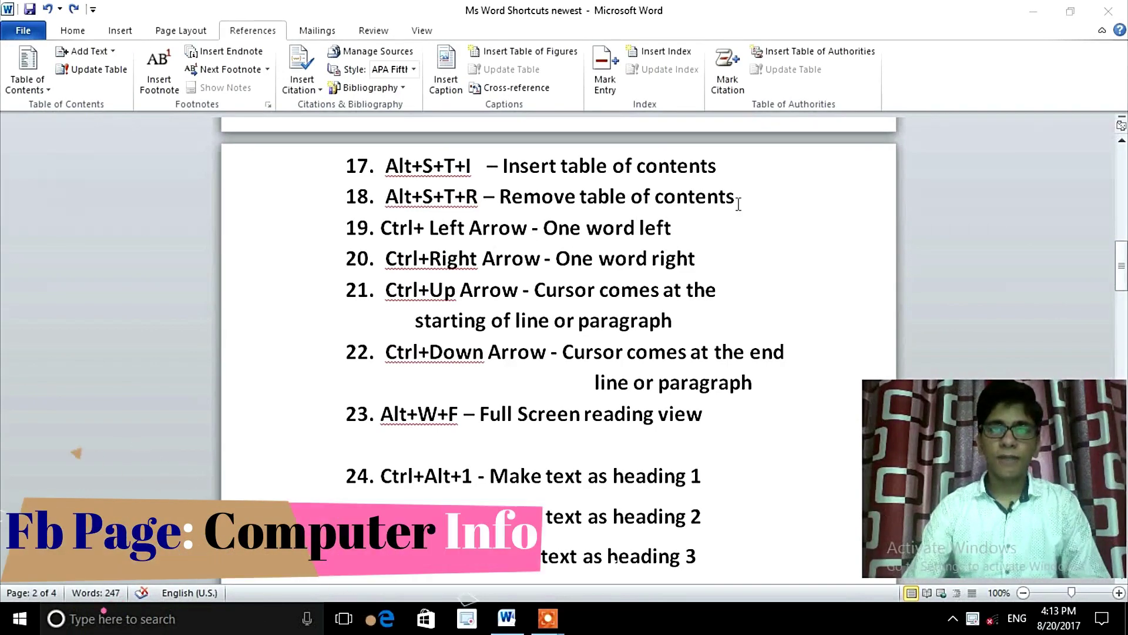
{"action": "key", "text": "Return"}
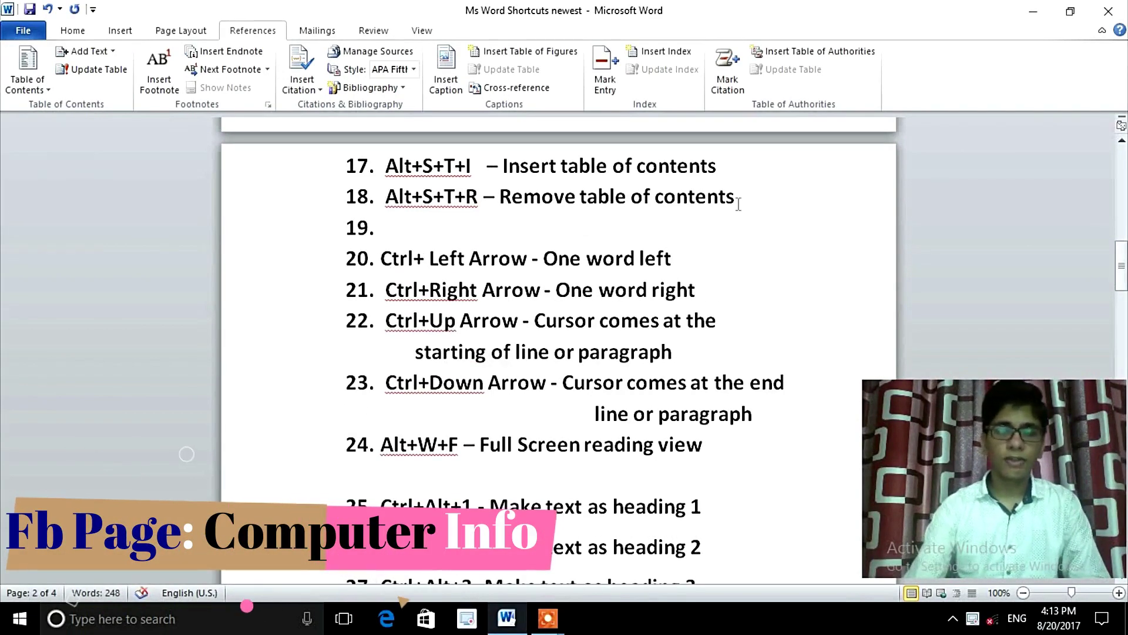
{"action": "key", "text": "BackSpace"}
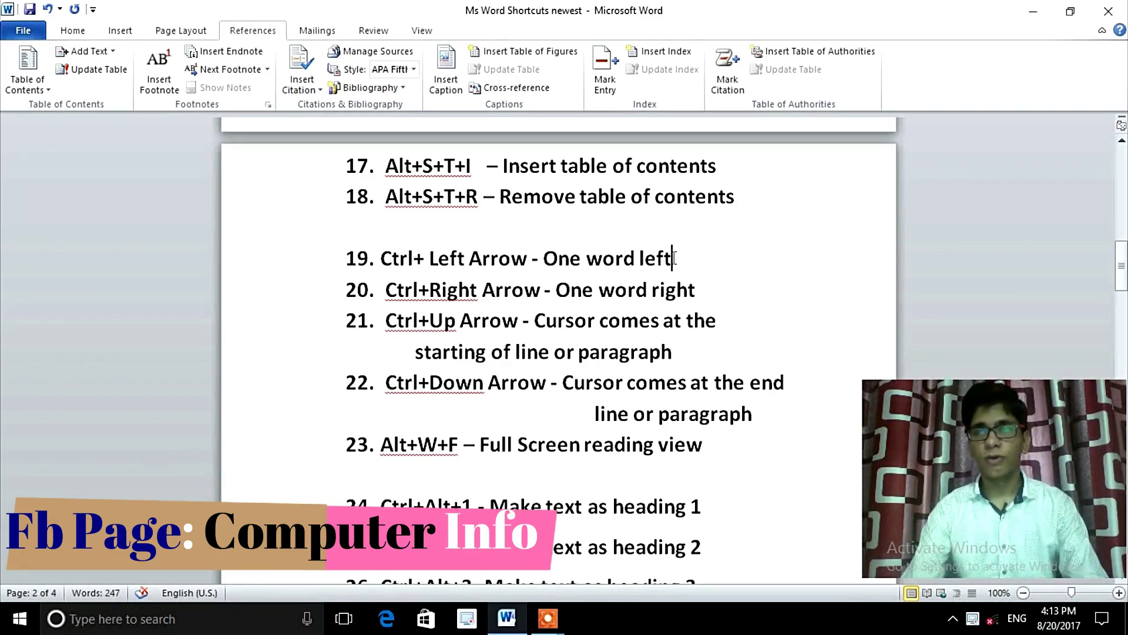
{"action": "key", "text": "ctrl+Left"}
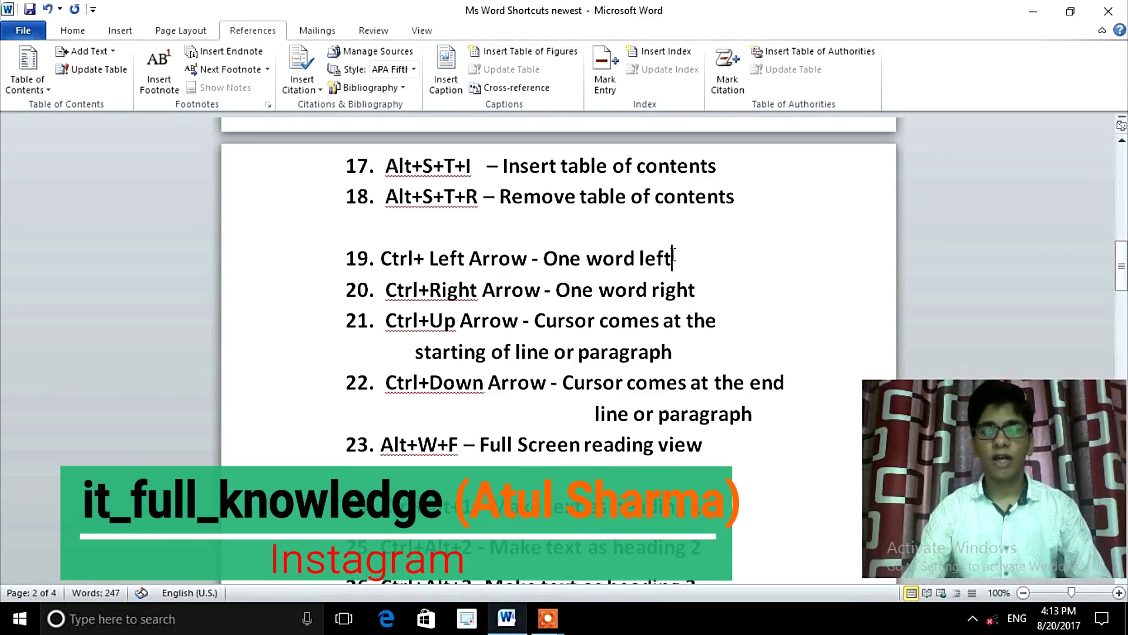
{"action": "key", "text": "ctrl+Left"}
{"action": "key", "text": "ctrl+Left"}
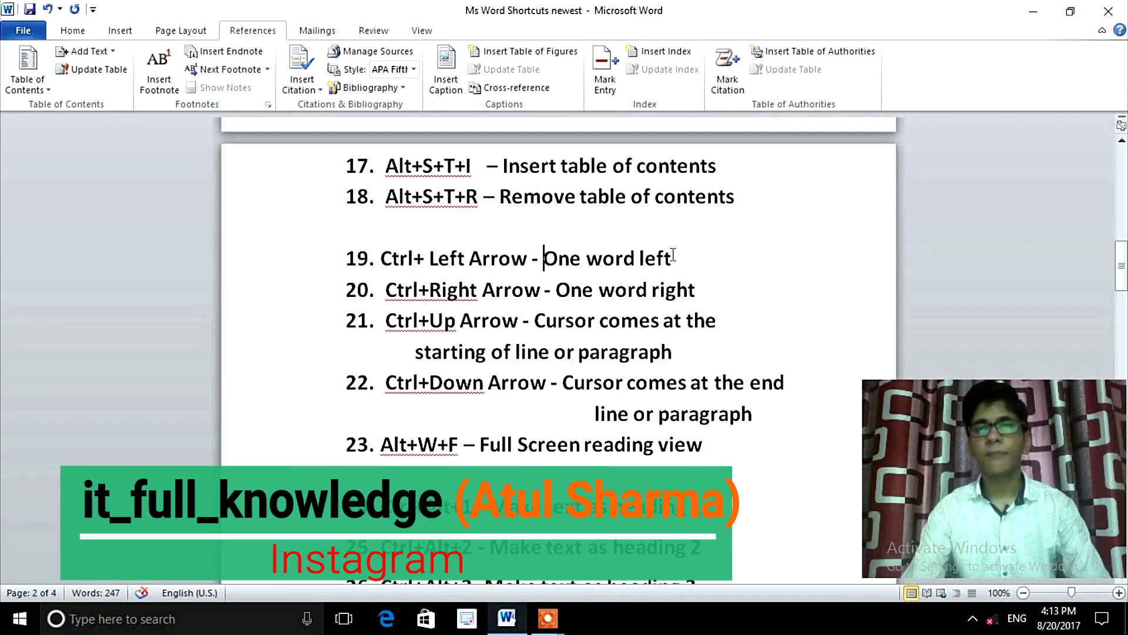
Move forward two words in item 20 with Ctrl+Right
{"action": "left_click", "coordinate": [570, 289]}
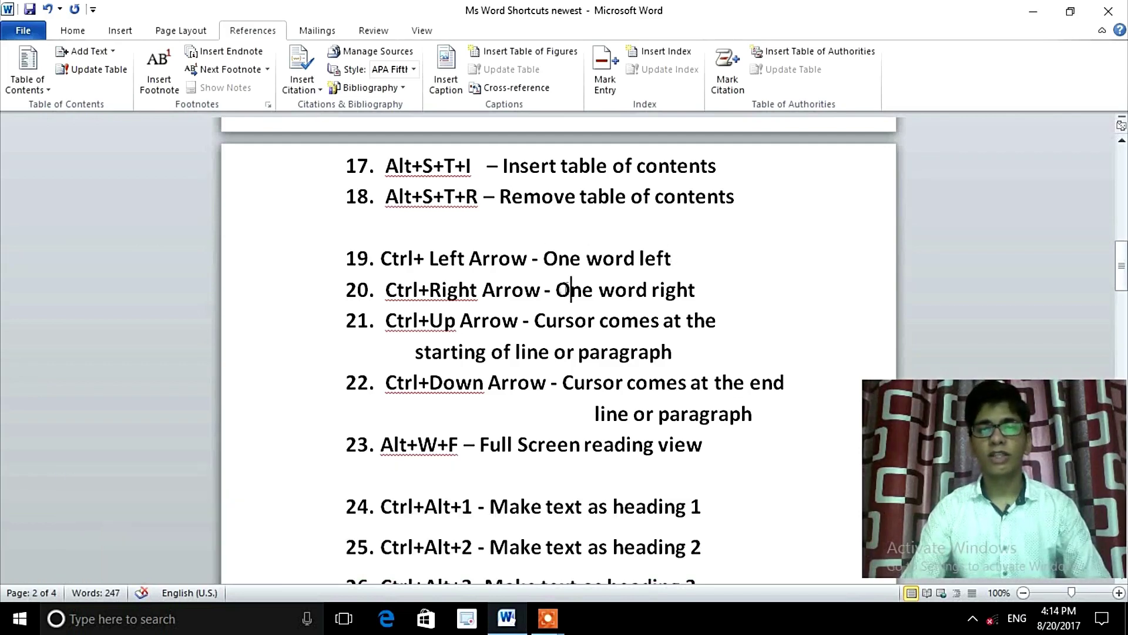
{"action": "key", "text": "ctrl+Right"}
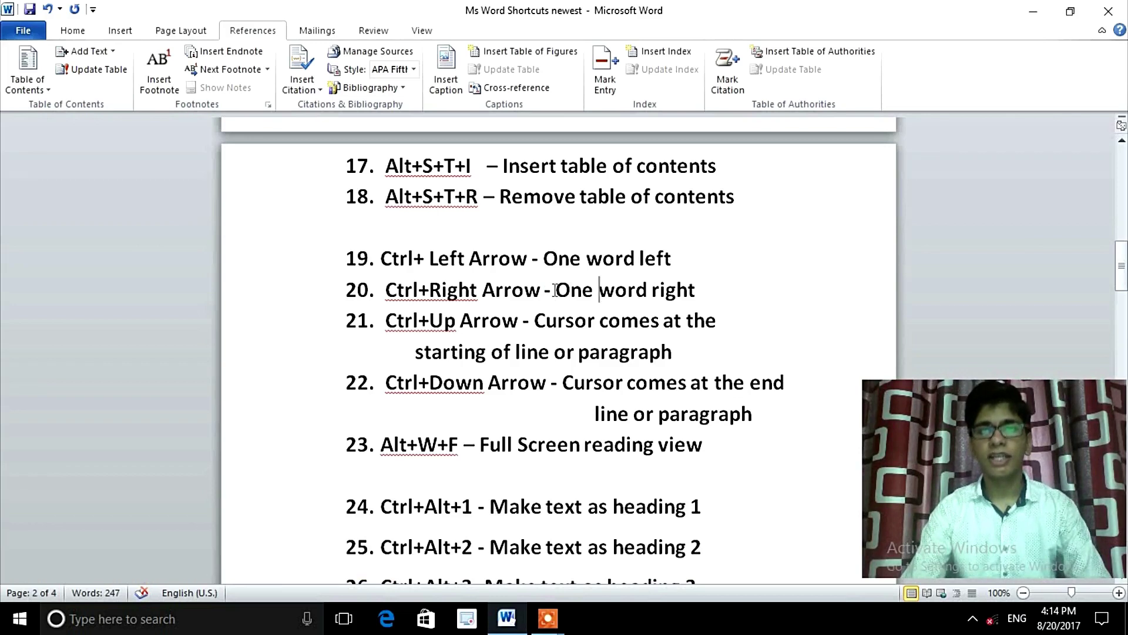
{"action": "key", "text": "ctrl+Right"}
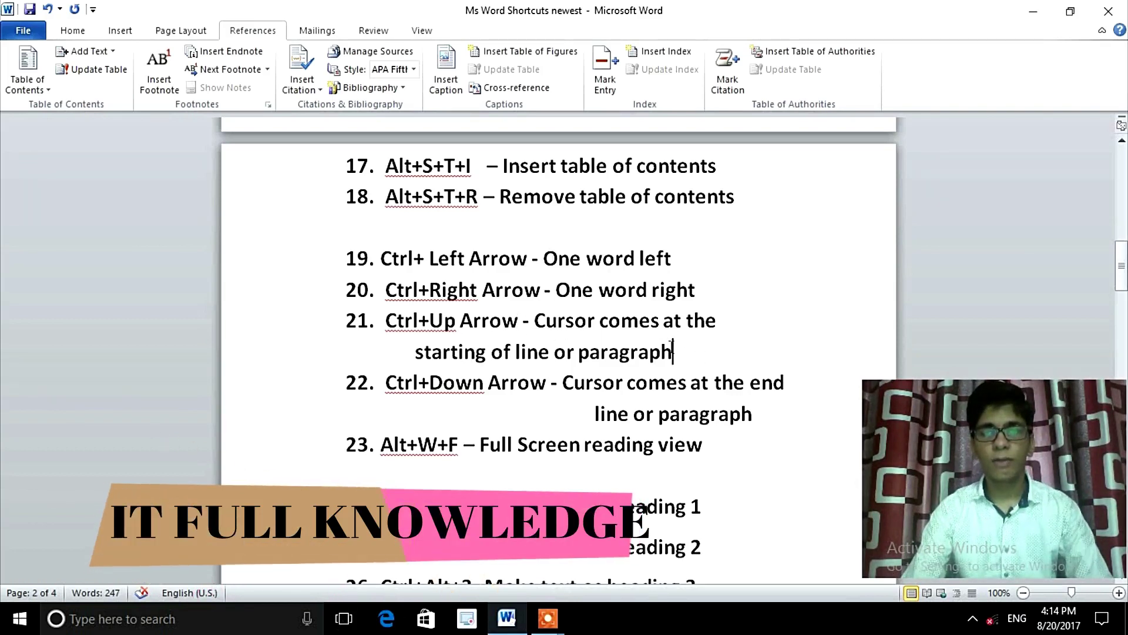
Select items 19–21 and clear the selection, then show the View tab from below item 23
{"action": "left_click_drag", "start_coordinate": [672, 350], "coordinate": [377, 260]}
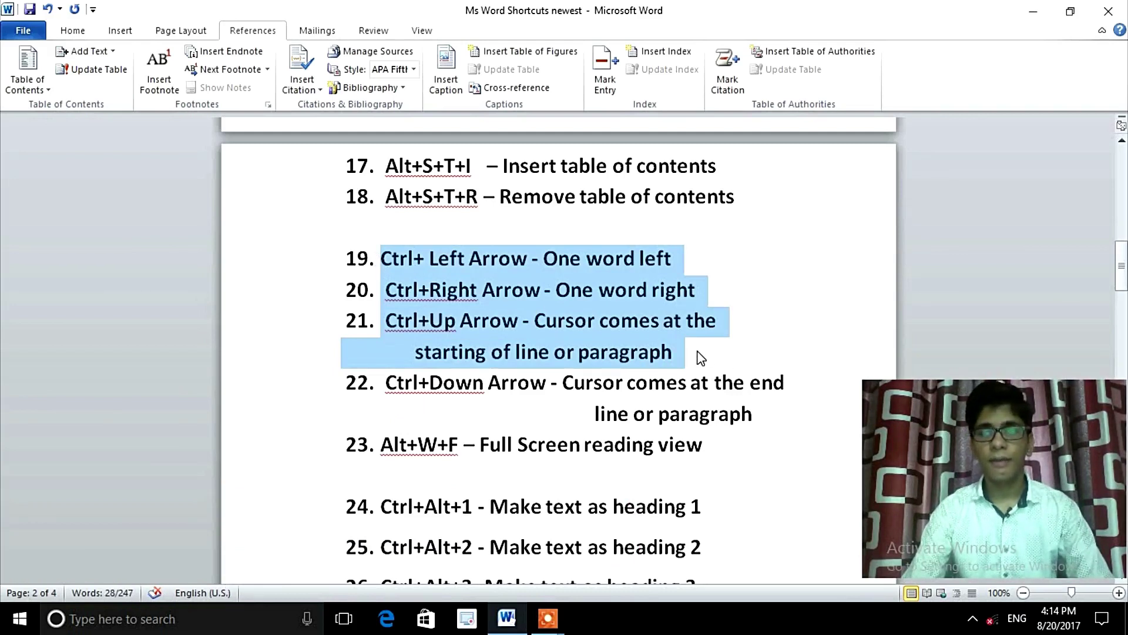
{"action": "key", "text": "Left"}
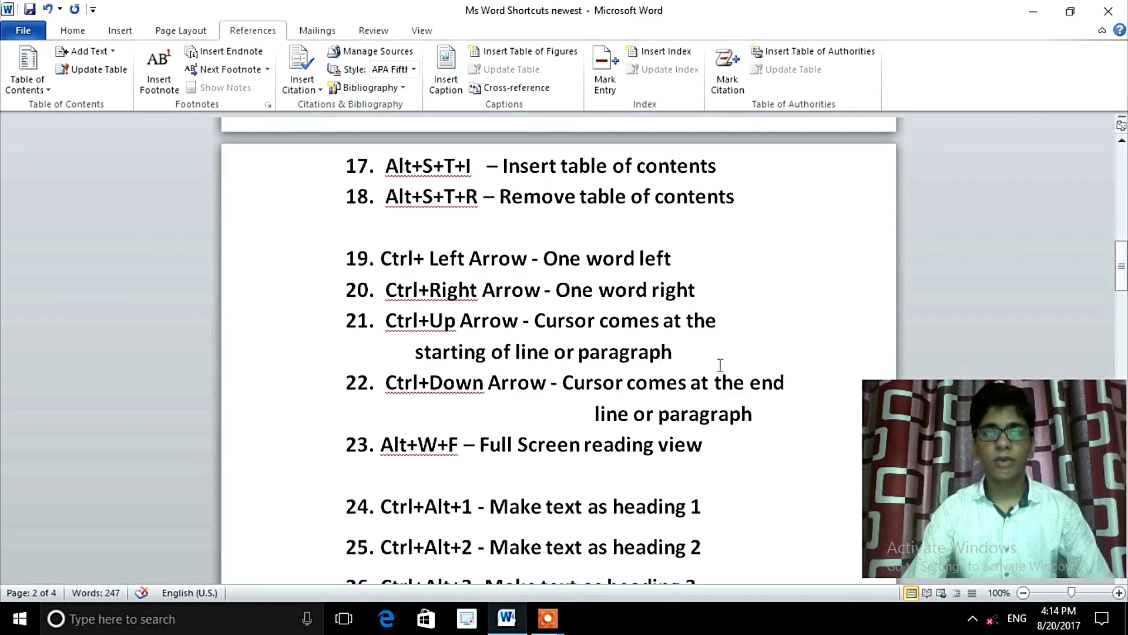
{"action": "left_click_drag", "start_coordinate": [685, 355], "coordinate": [460, 322]}
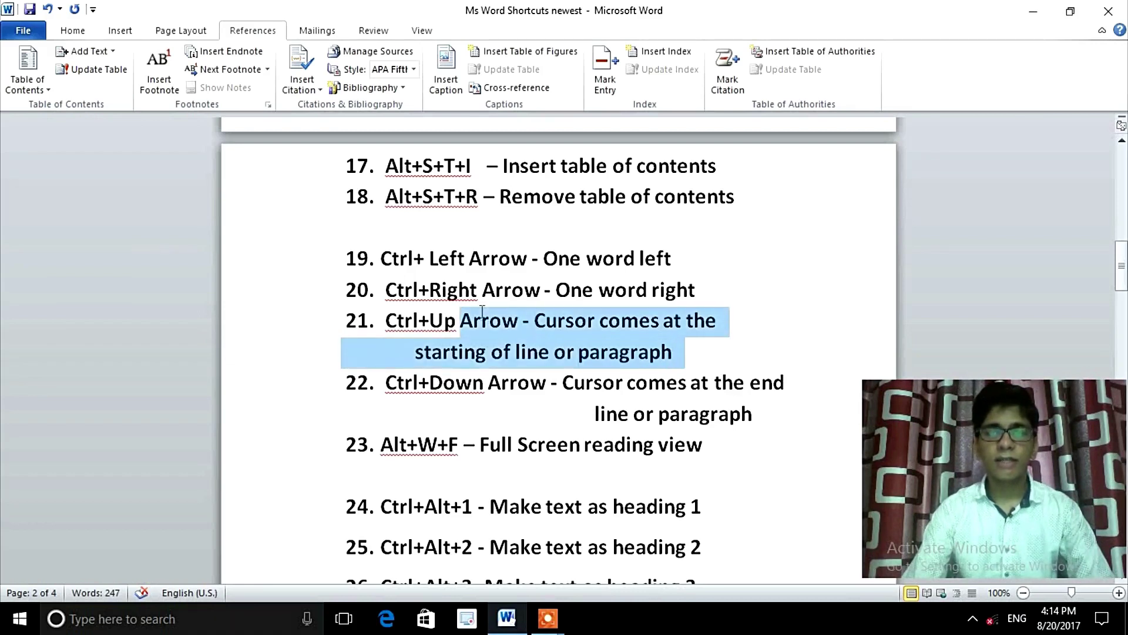
{"action": "left_click_drag", "start_coordinate": [427, 272], "coordinate": [395, 253]}
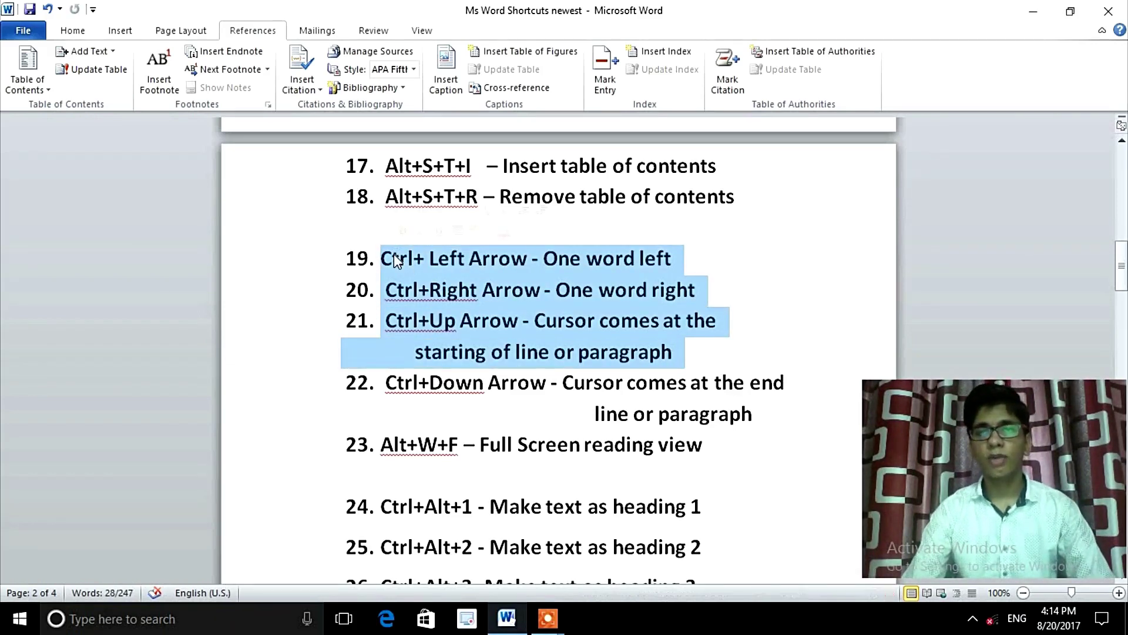
{"action": "left_click", "coordinate": [441, 258]}
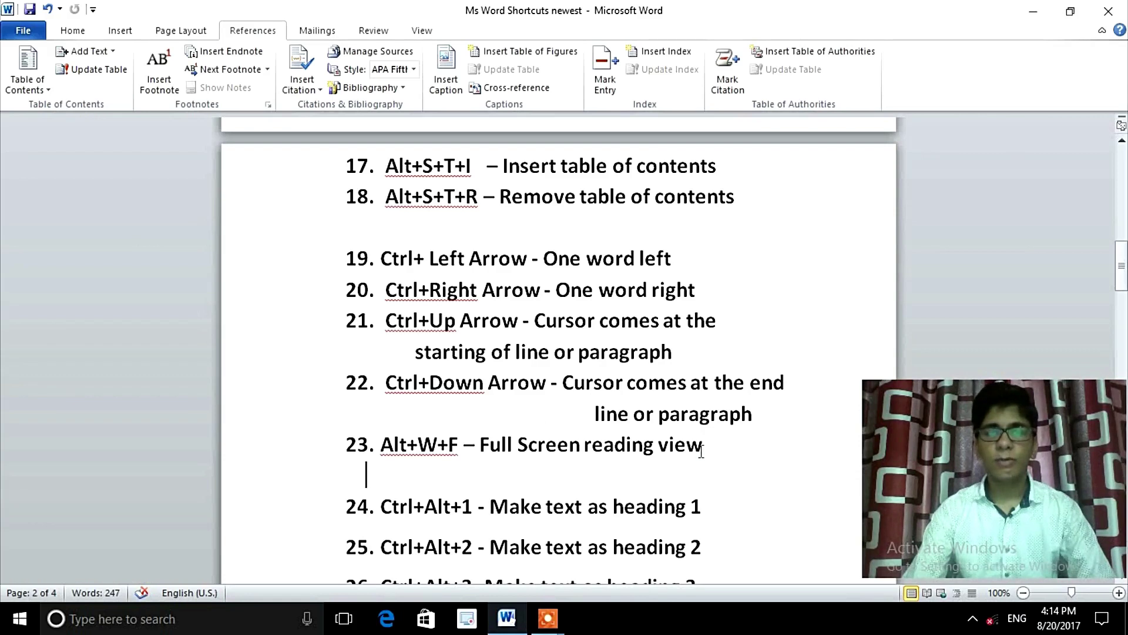
{"action": "key", "text": "Down"}
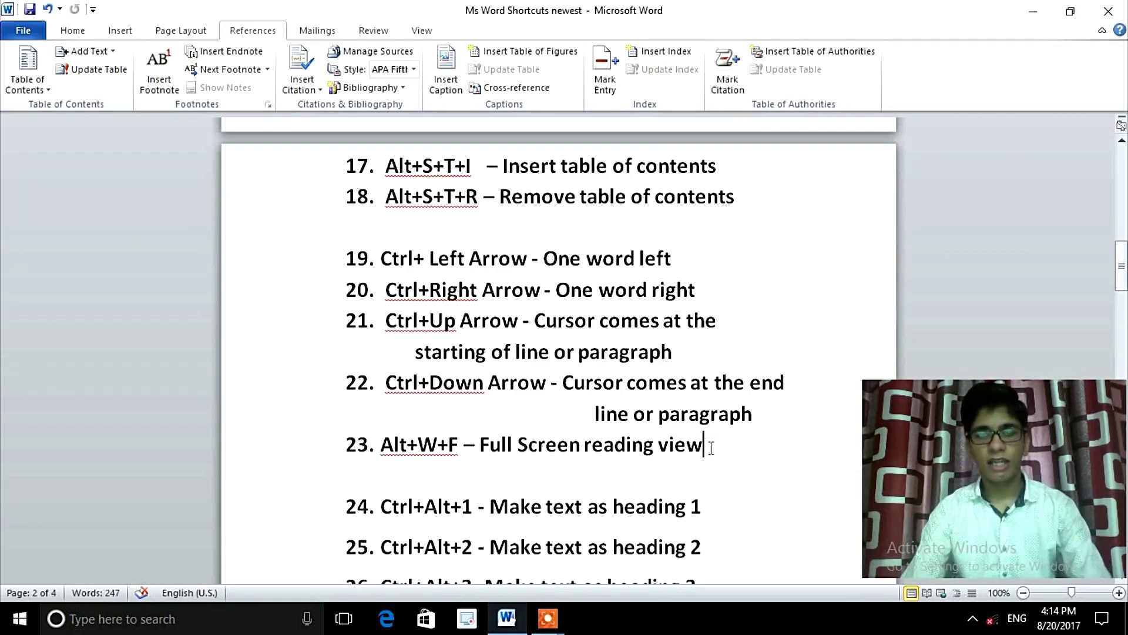
{"action": "key", "text": "alt+w"}
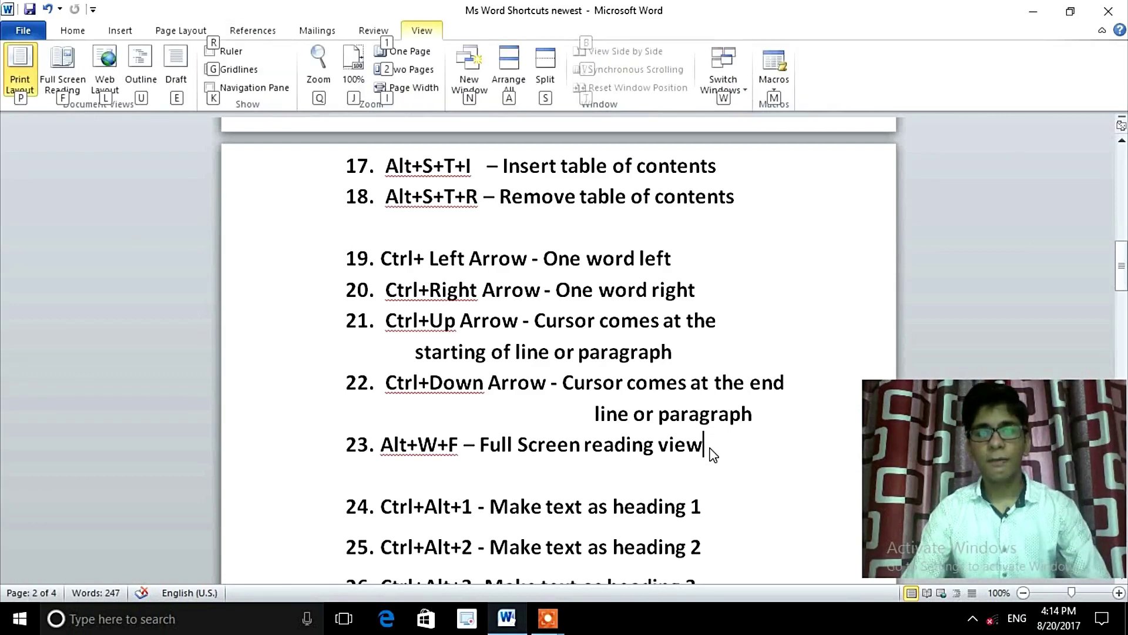
{"action": "key", "text": "f"}
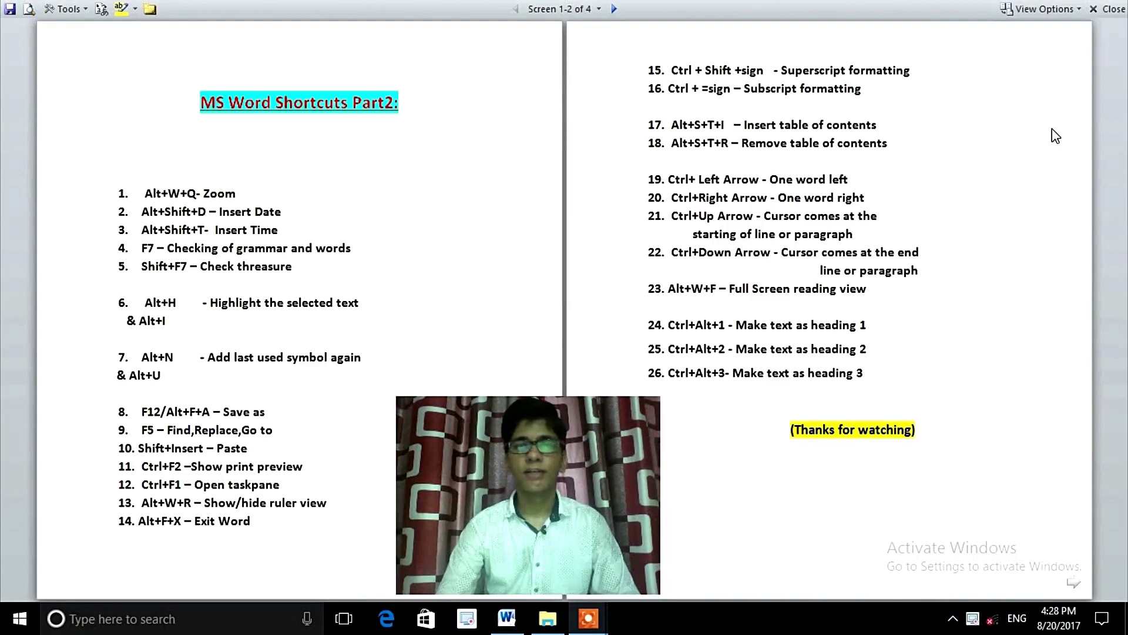
{"action": "left_click", "coordinate": [1107, 12]}
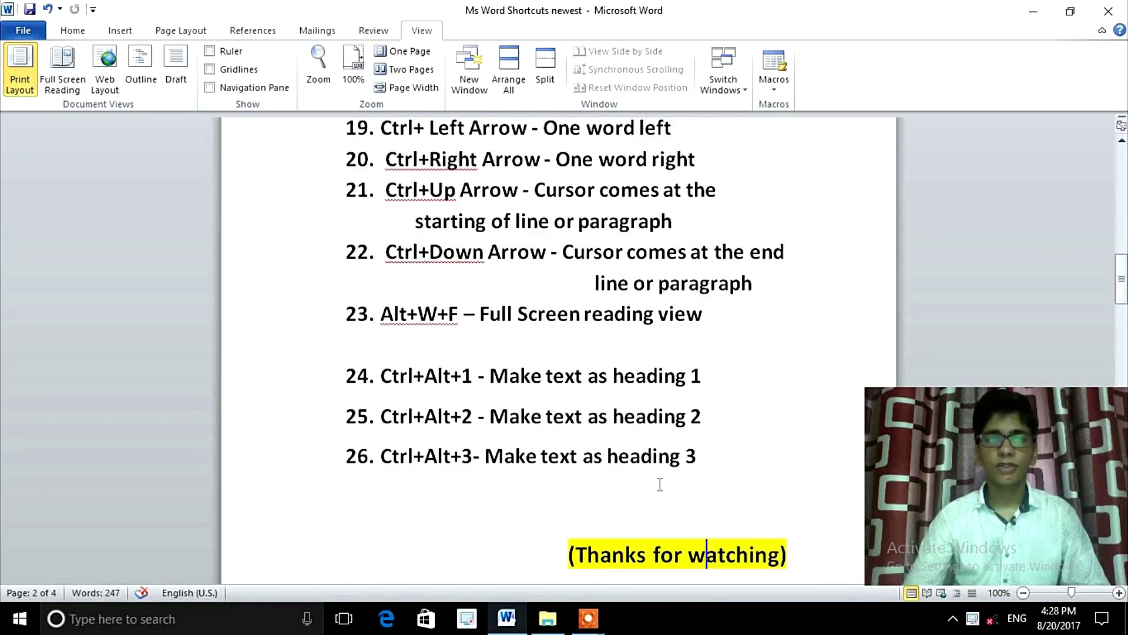
Apply Heading 1, Heading 2 and Heading 3 to the 'Make text as heading' lines in items 24–26
{"action": "left_click_drag", "start_coordinate": [726, 376], "coordinate": [491, 383]}
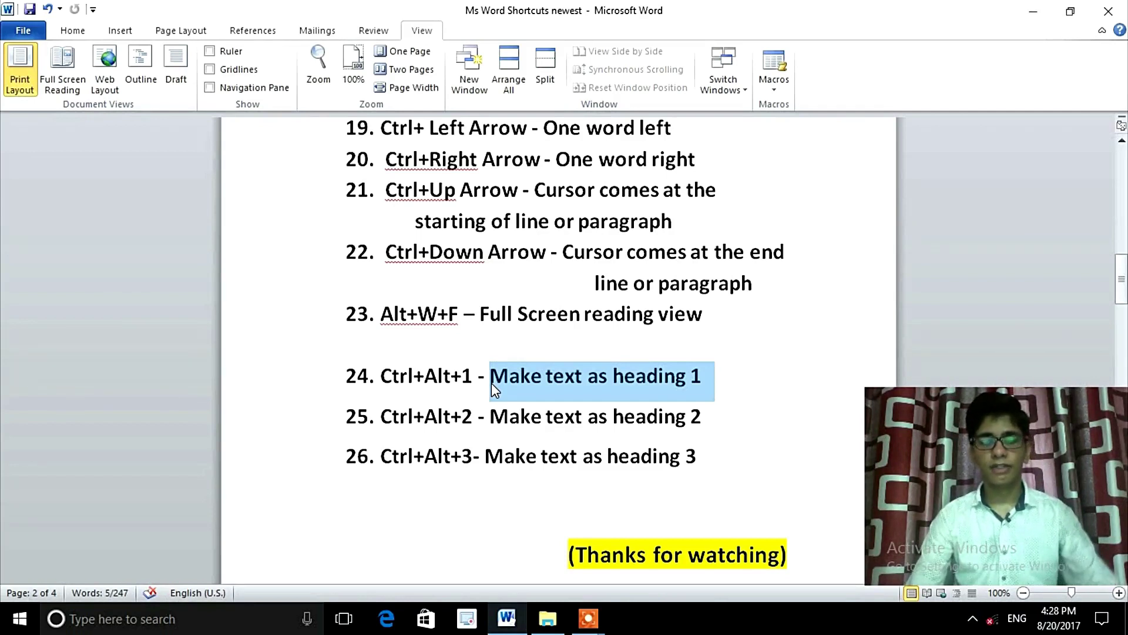
{"action": "key", "text": "ctrl+alt+1"}
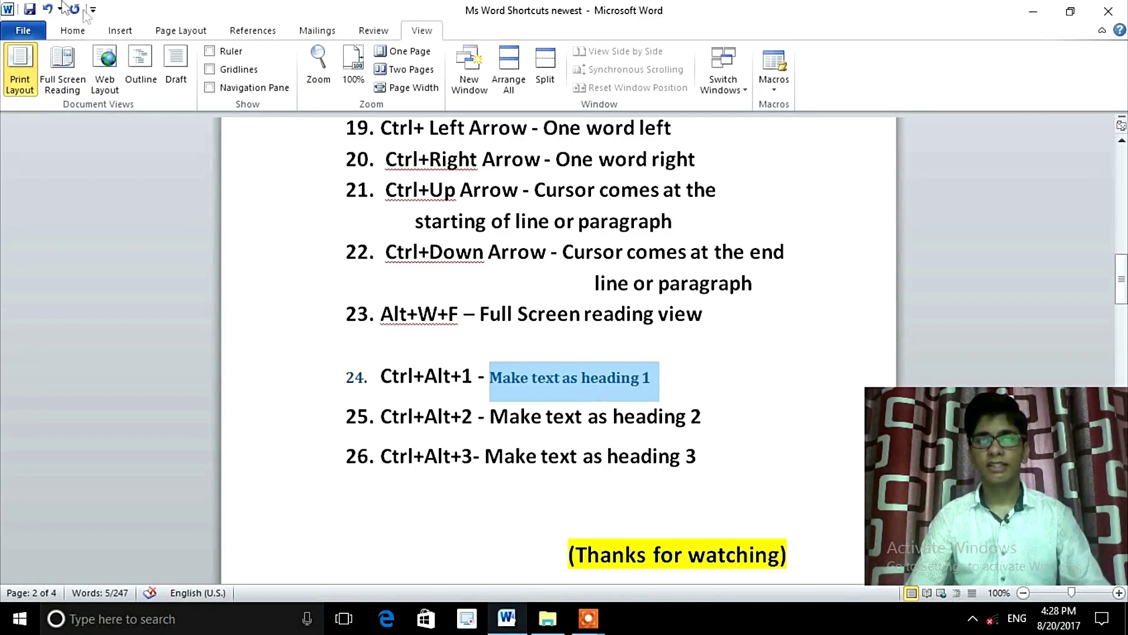
{"action": "left_click", "coordinate": [72, 30]}
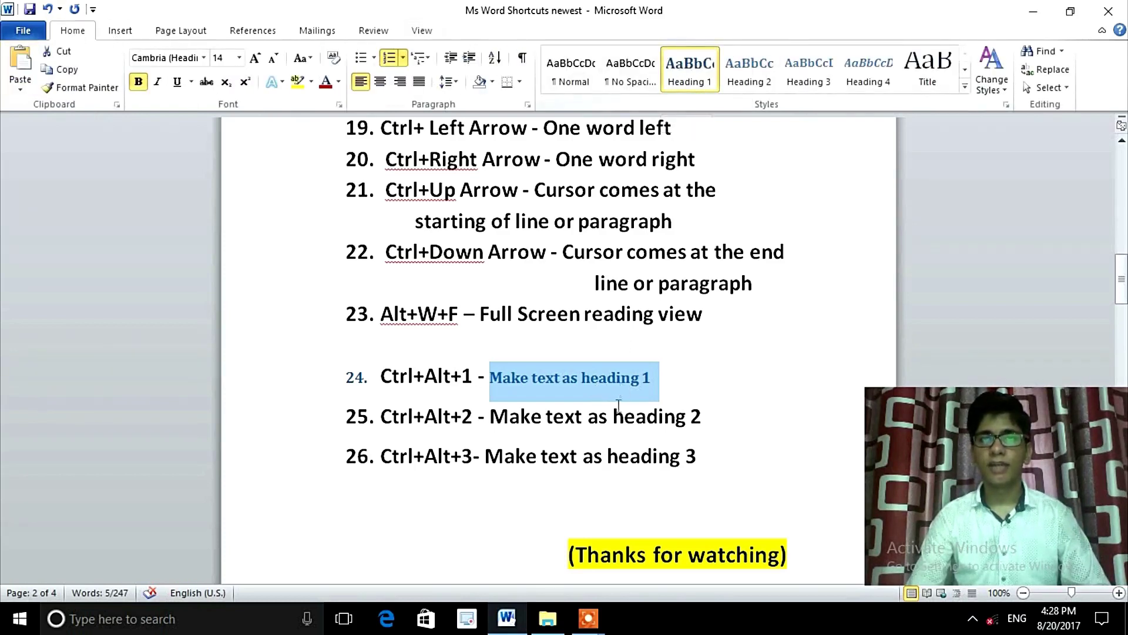
{"action": "left_click", "coordinate": [708, 413]}
{"action": "left_click_drag", "start_coordinate": [702, 416], "coordinate": [499, 418]}
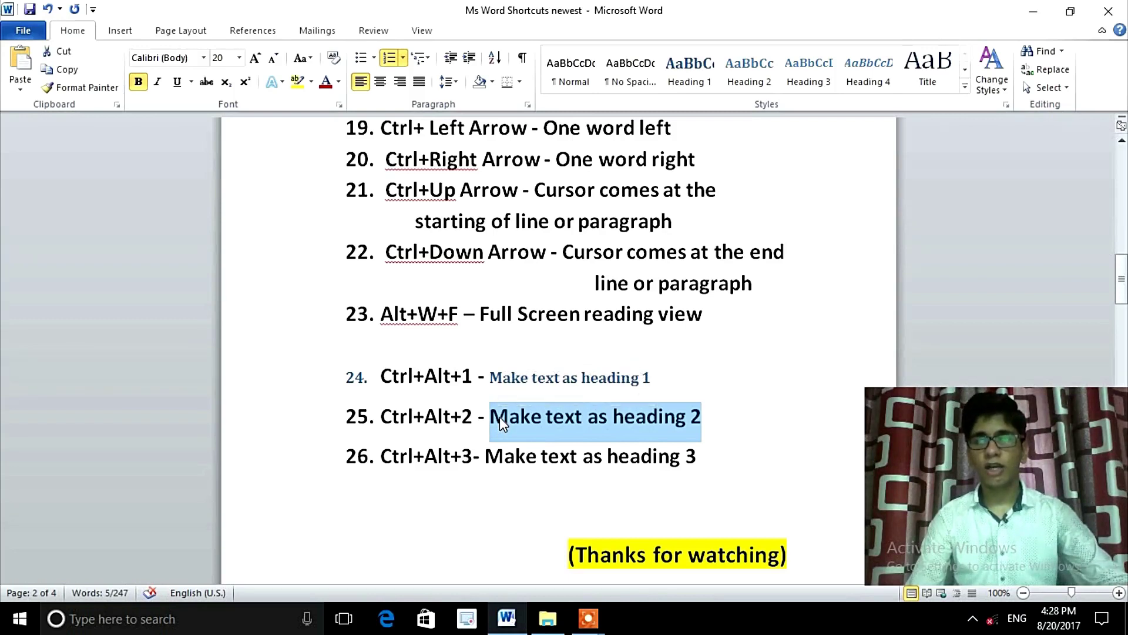
{"action": "key", "text": "ctrl+alt+2"}
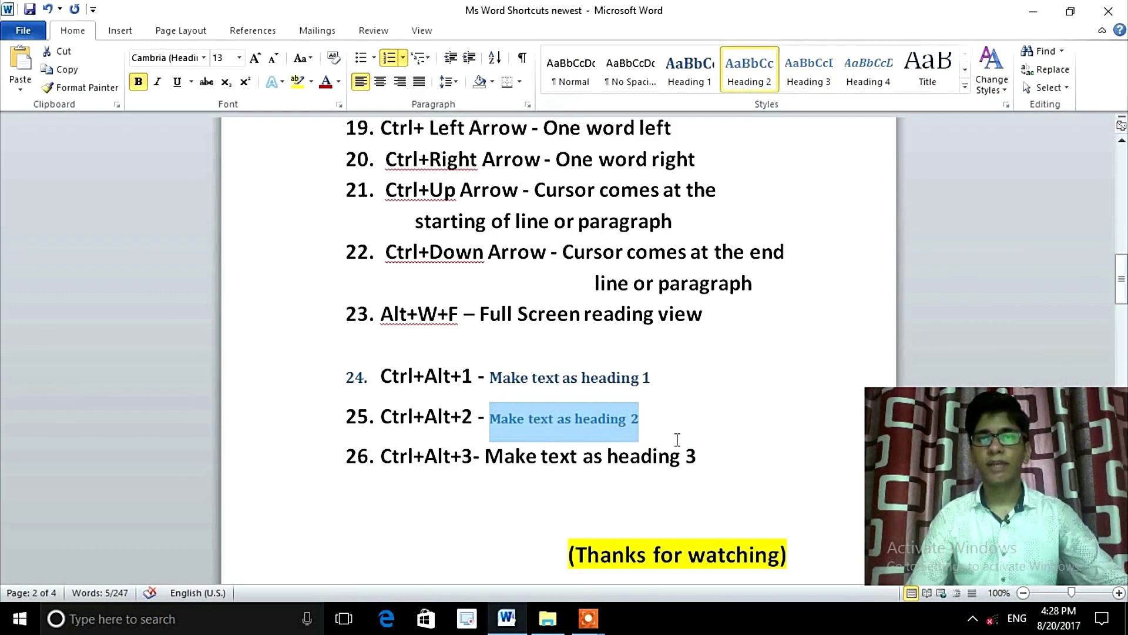
{"action": "left_click", "coordinate": [698, 456]}
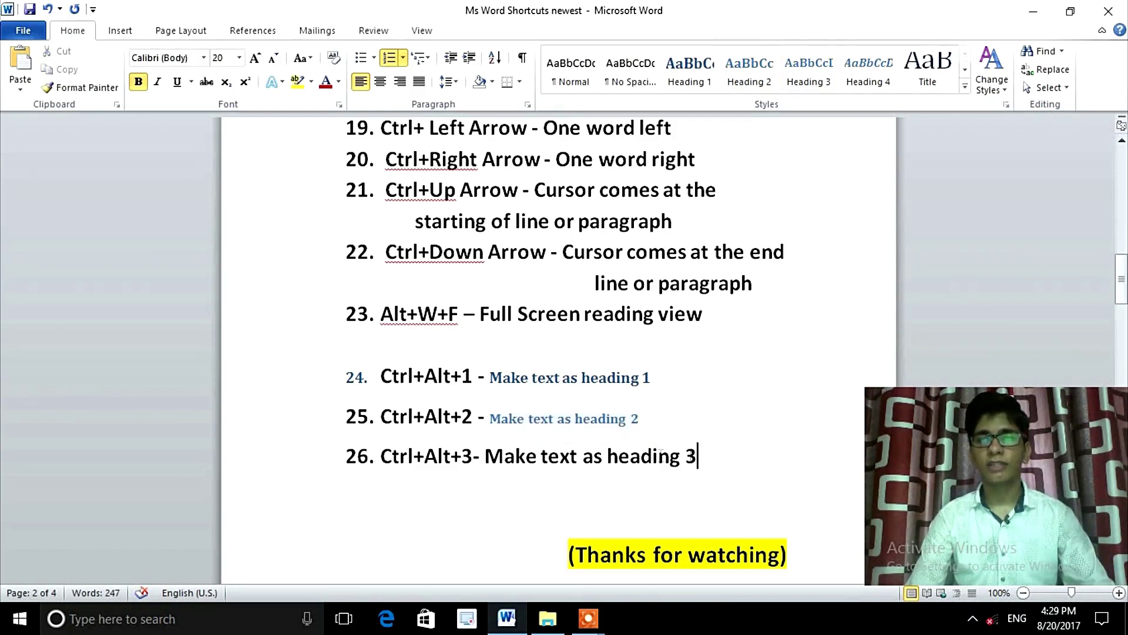
{"action": "left_click_drag", "start_coordinate": [696, 456], "coordinate": [497, 457]}
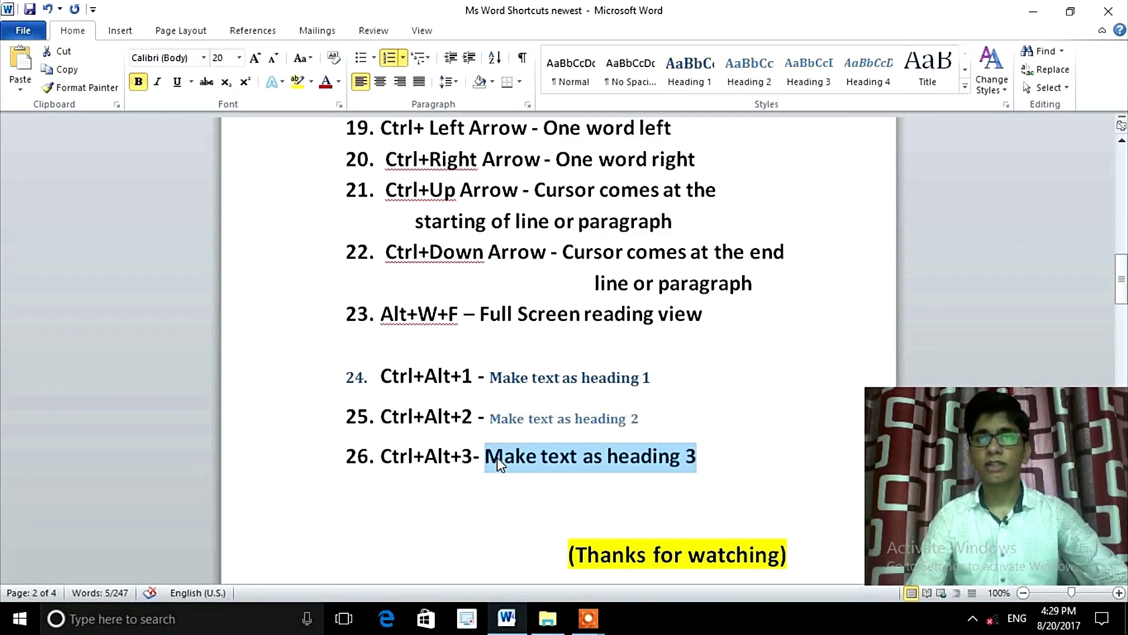
{"action": "key", "text": "ctrl+alt+3"}
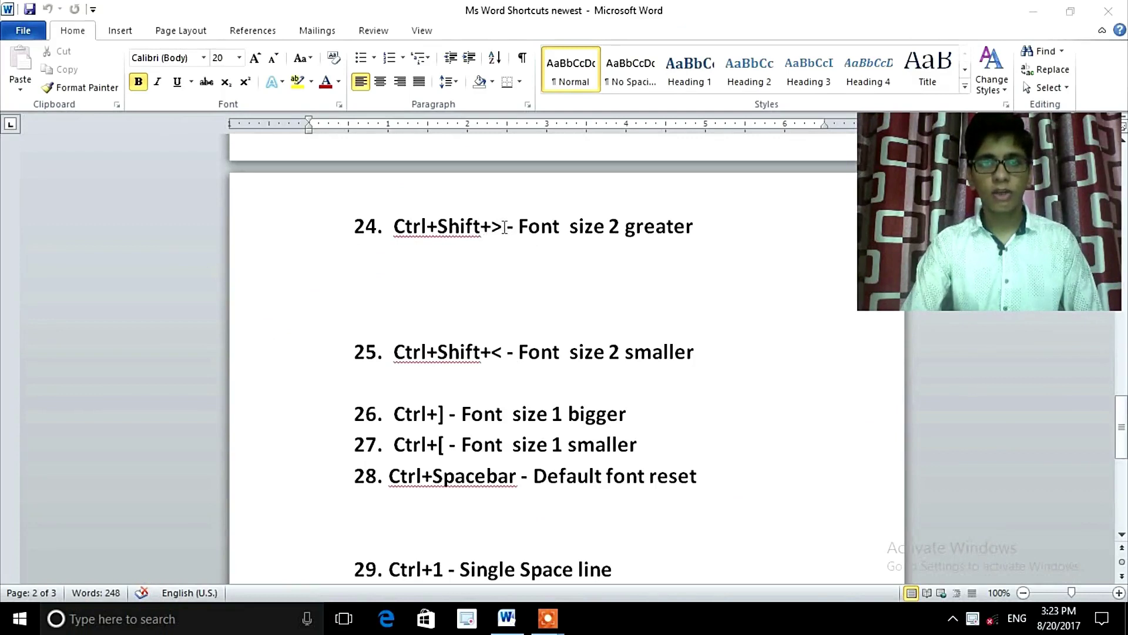
Type a sample name on the blank line below item 24
{"action": "left_click_drag", "start_coordinate": [504, 227], "coordinate": [492, 229]}
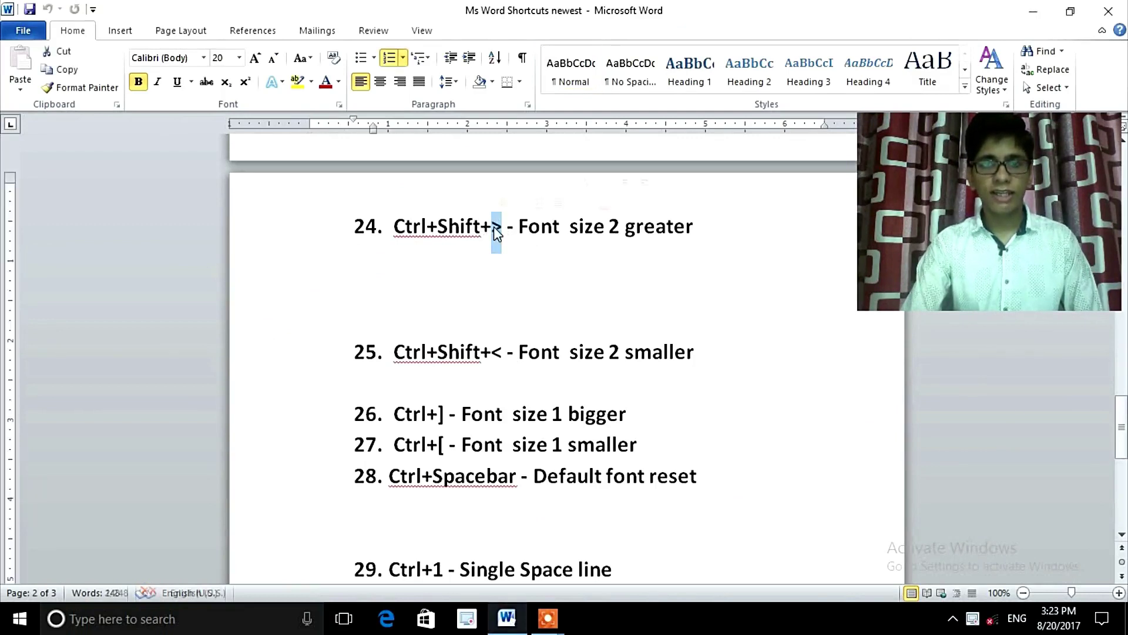
{"action": "left_click", "coordinate": [532, 273]}
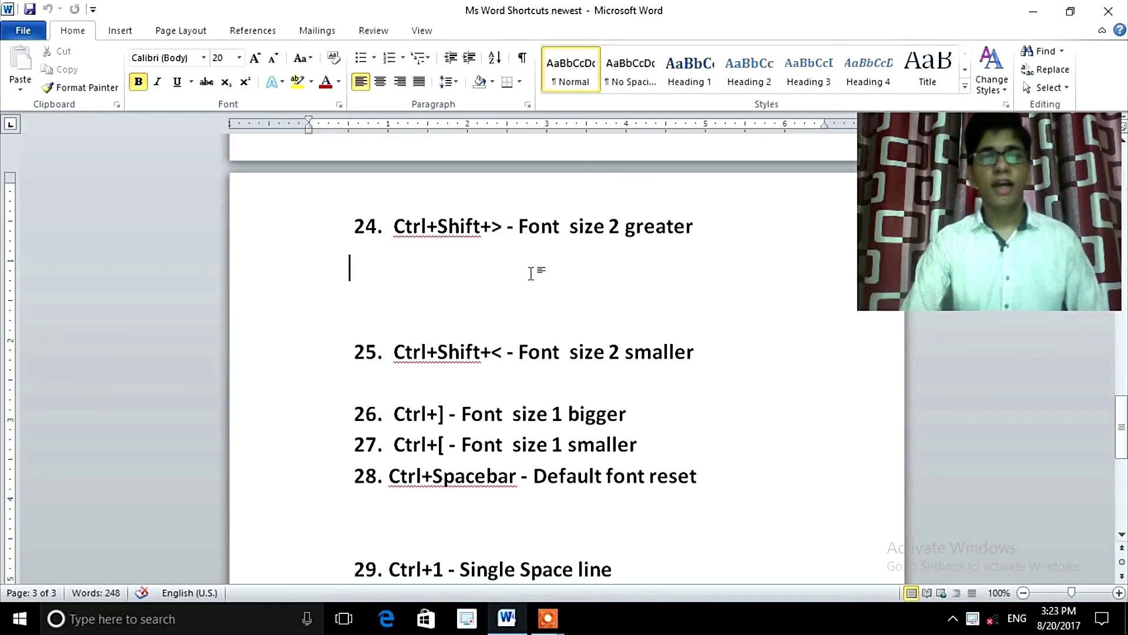
{"action": "type", "text": "Vi"}
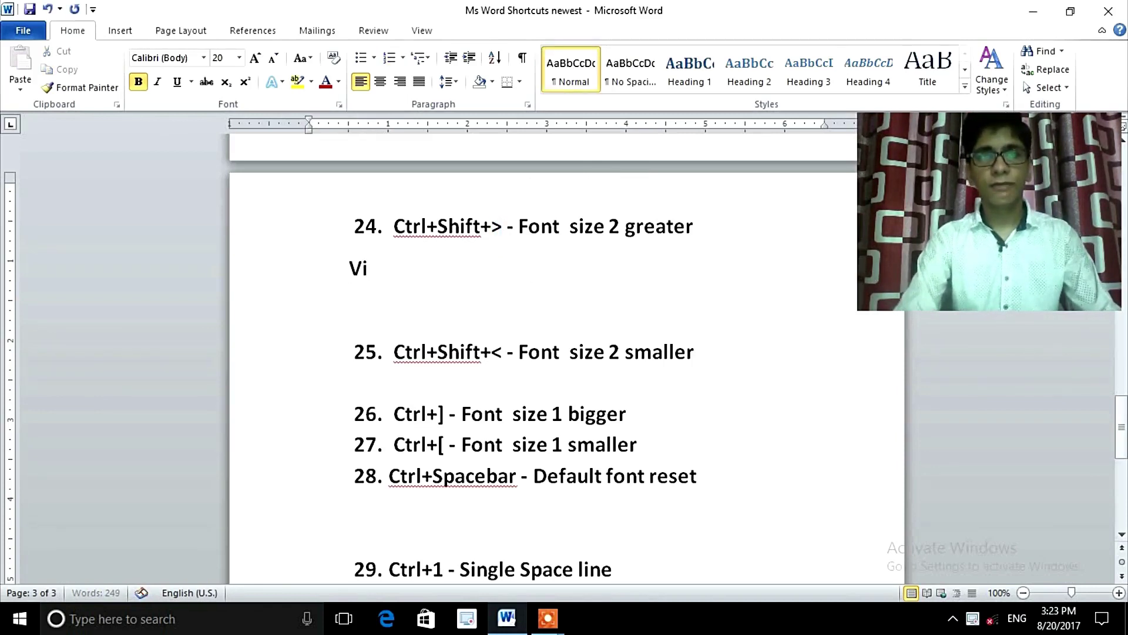
{"action": "type", "text": "nay Gupt"}
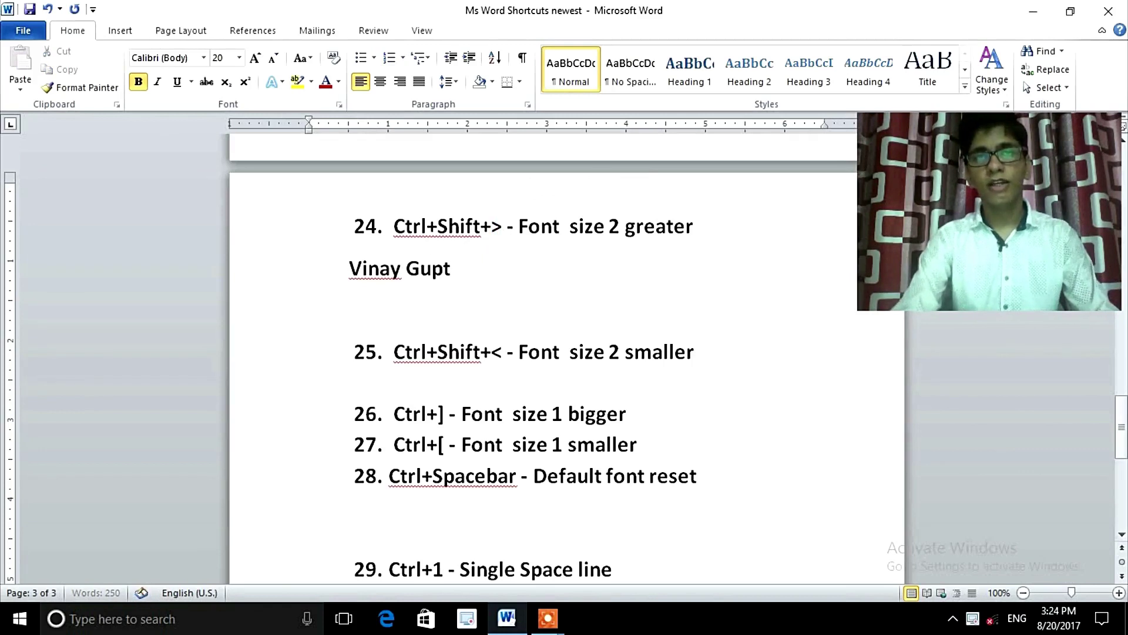
{"action": "type", "text": "a"}
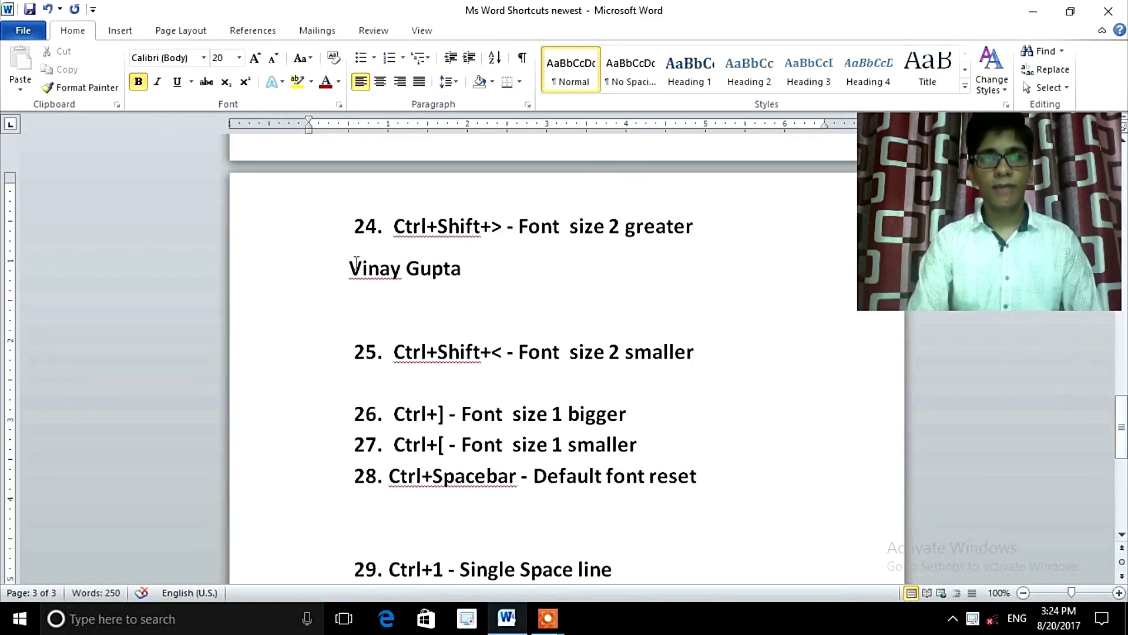
{"action": "key", "text": "Return"}
{"action": "key", "text": "BackSpace"}
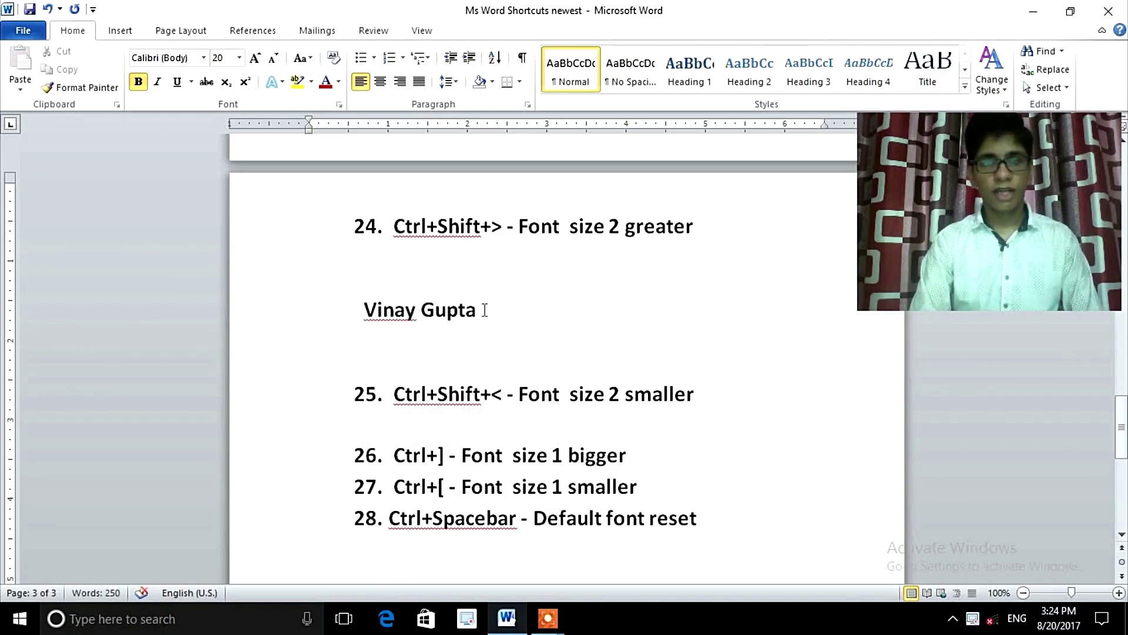
Enlarge the sample name to 26 pt with Ctrl+Shift+>
{"action": "left_click", "coordinate": [485, 310]}
{"action": "left_click_drag", "start_coordinate": [381, 300], "coordinate": [379, 295]}
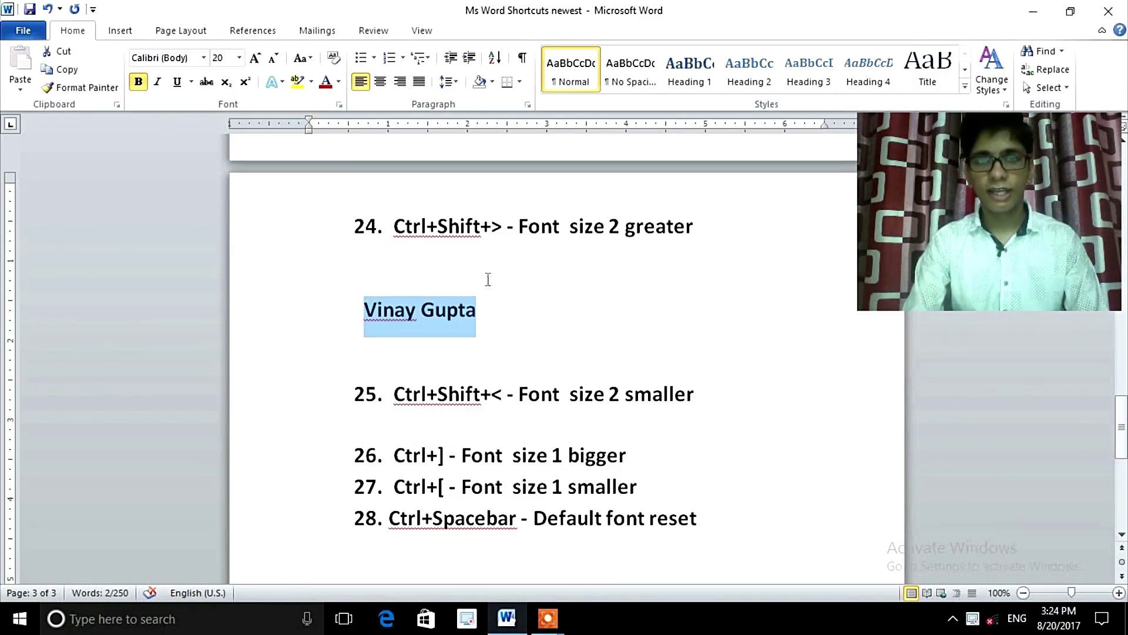
{"action": "key", "text": "ctrl+shift+period"}
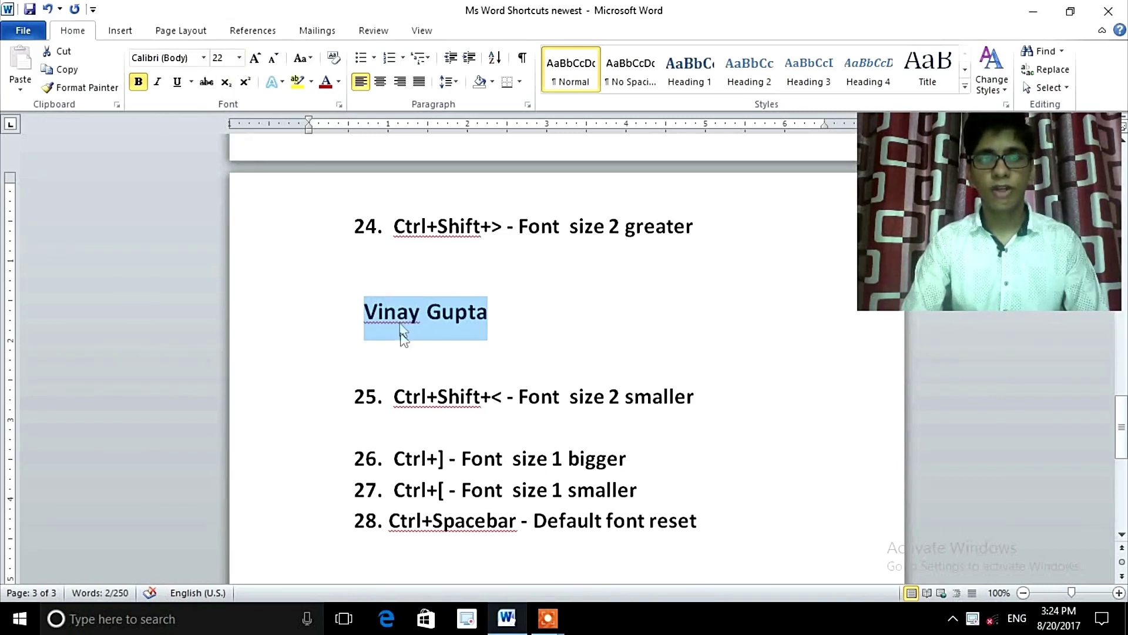
{"action": "key", "text": "ctrl+shift+period"}
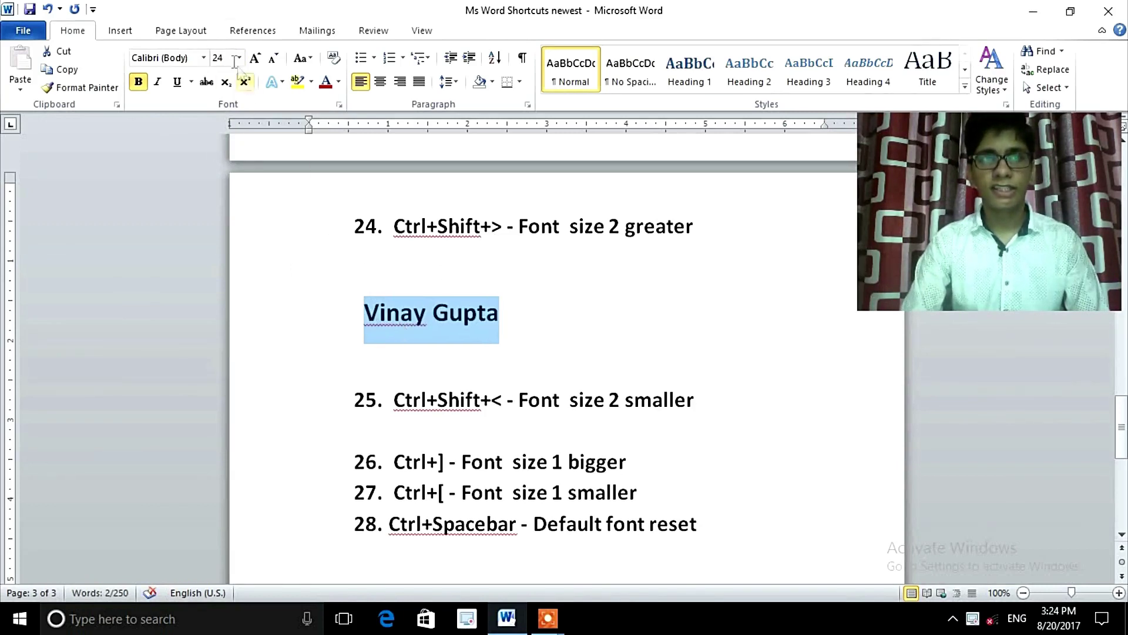
{"action": "key", "text": "ctrl+shift+period"}
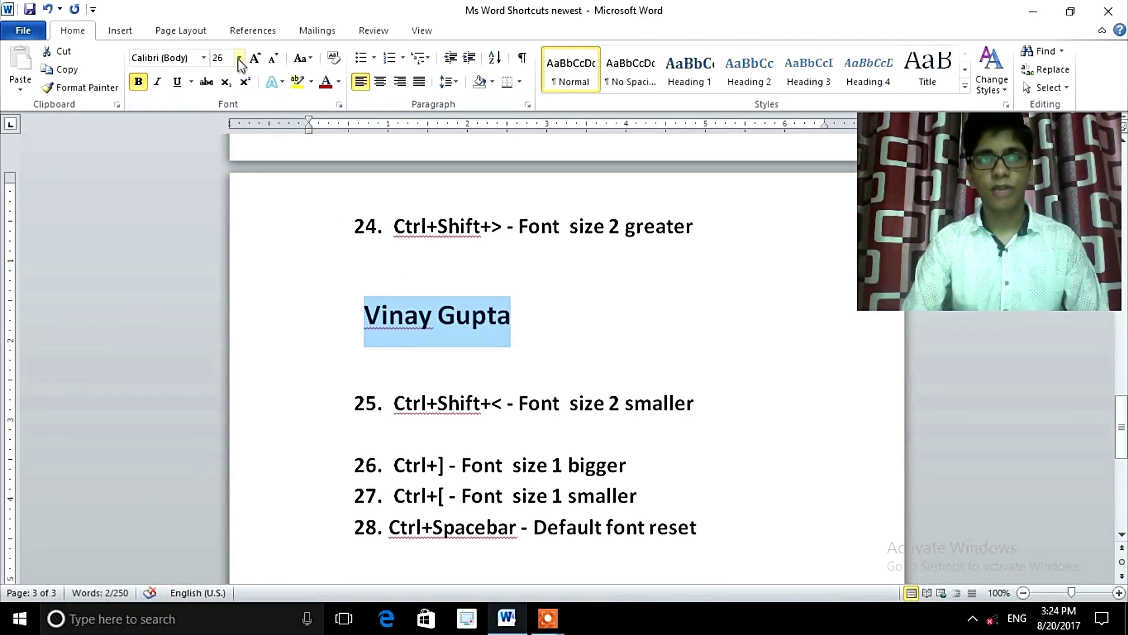
{"action": "left_click", "coordinate": [513, 330]}
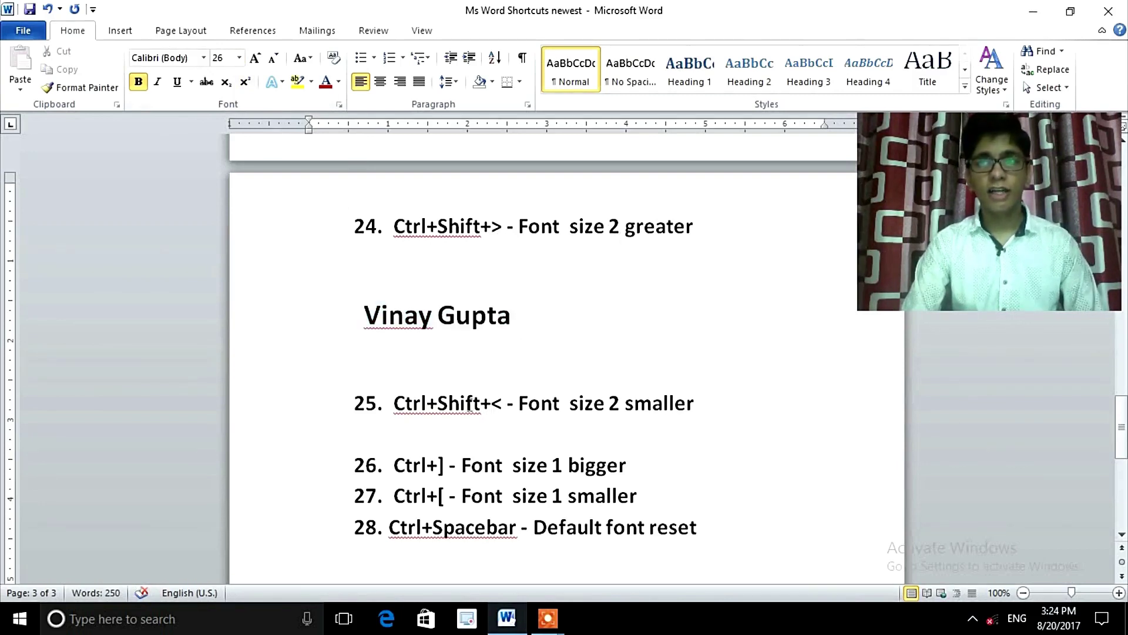
Select and then deselect parts of item 25's 'size 2 smaller' description
{"action": "double_click", "coordinate": [501, 406]}
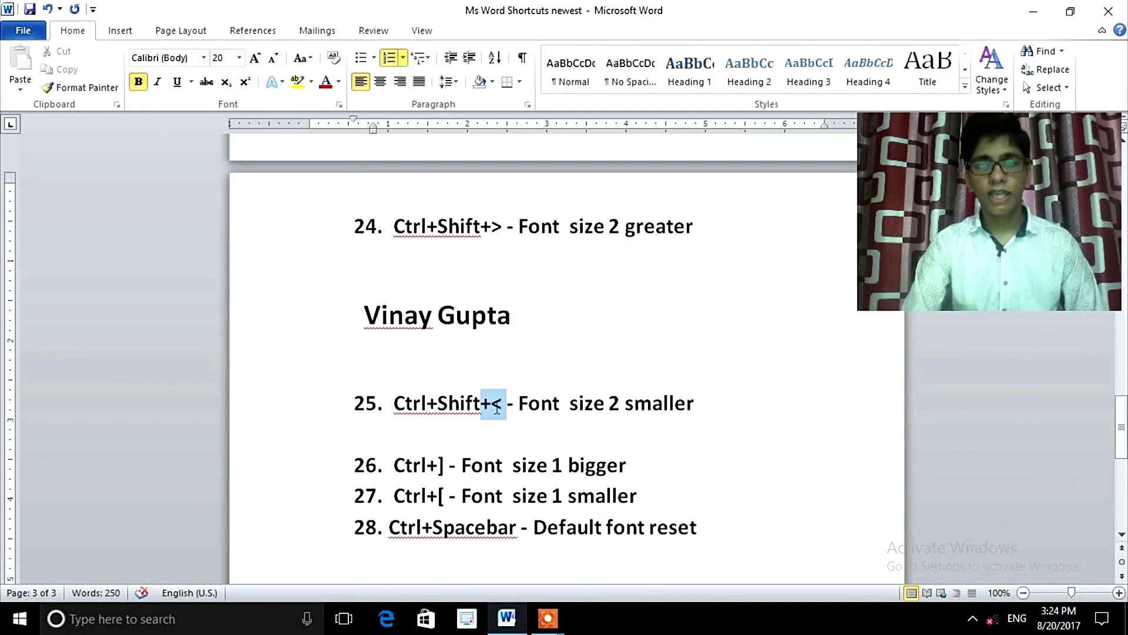
{"action": "left_click", "coordinate": [702, 403]}
{"action": "left_click_drag", "start_coordinate": [703, 403], "coordinate": [574, 407]}
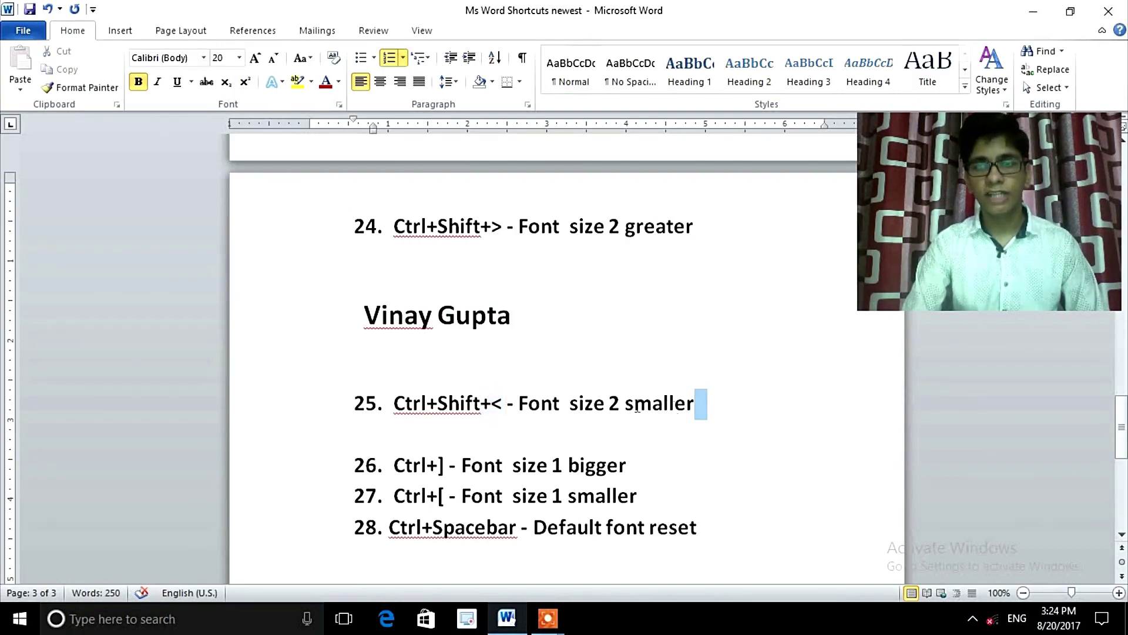
{"action": "left_click", "coordinate": [538, 379]}
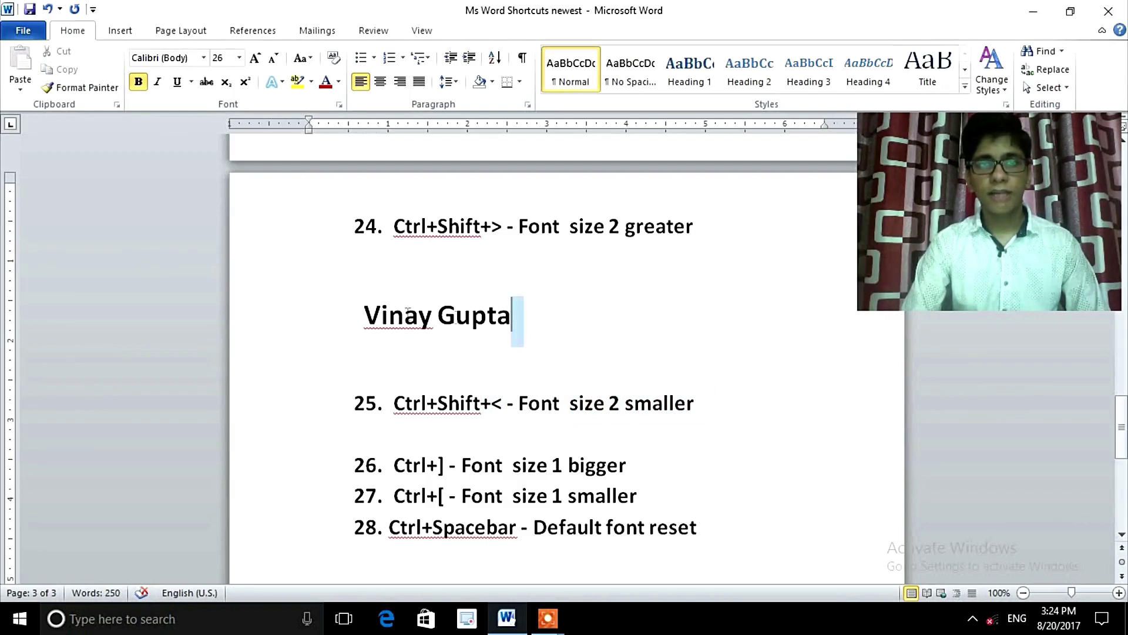
Shrink the sample name with Ctrl+Shift+<, grow it back to 20 pt, then delete it
{"action": "left_click_drag", "start_coordinate": [513, 315], "coordinate": [364, 317]}
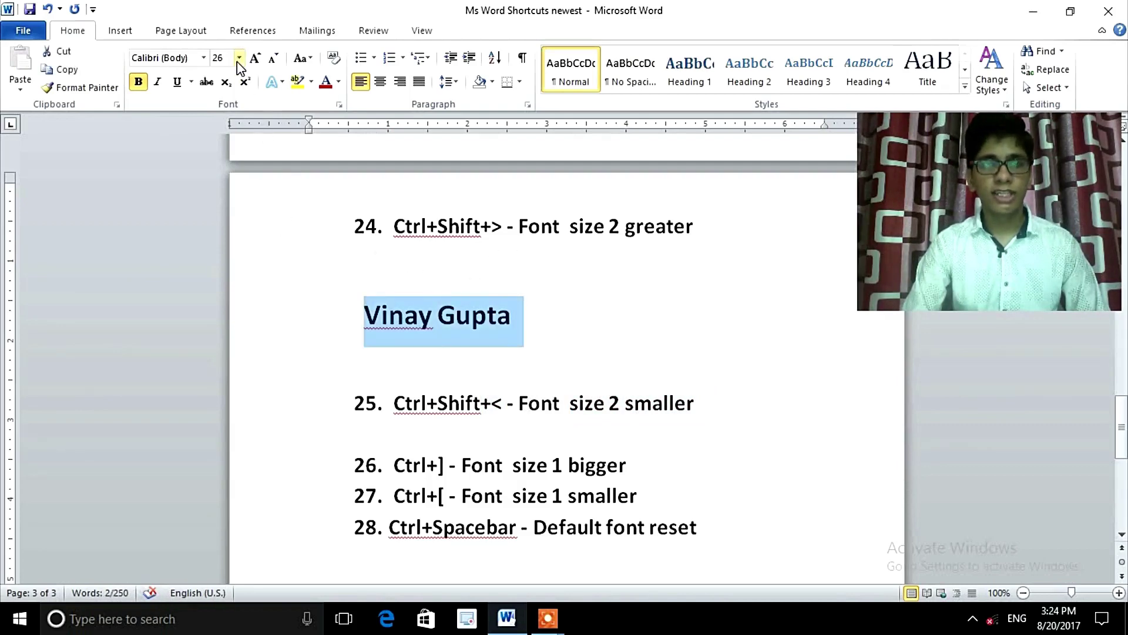
{"action": "key", "text": "super+plus"}
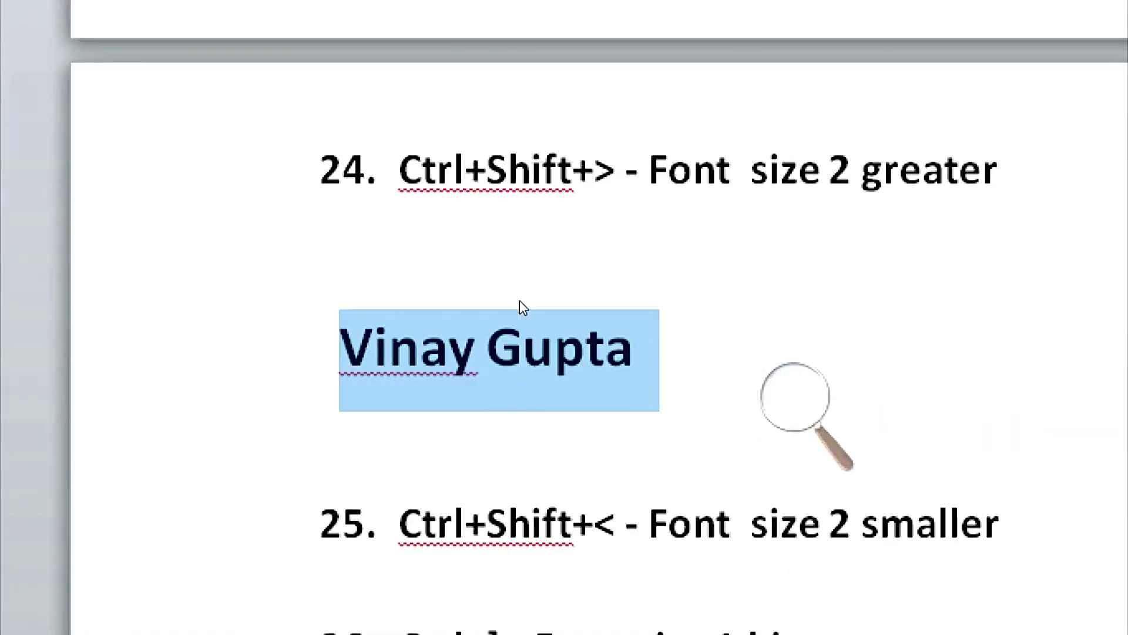
{"action": "key", "text": "super+minus"}
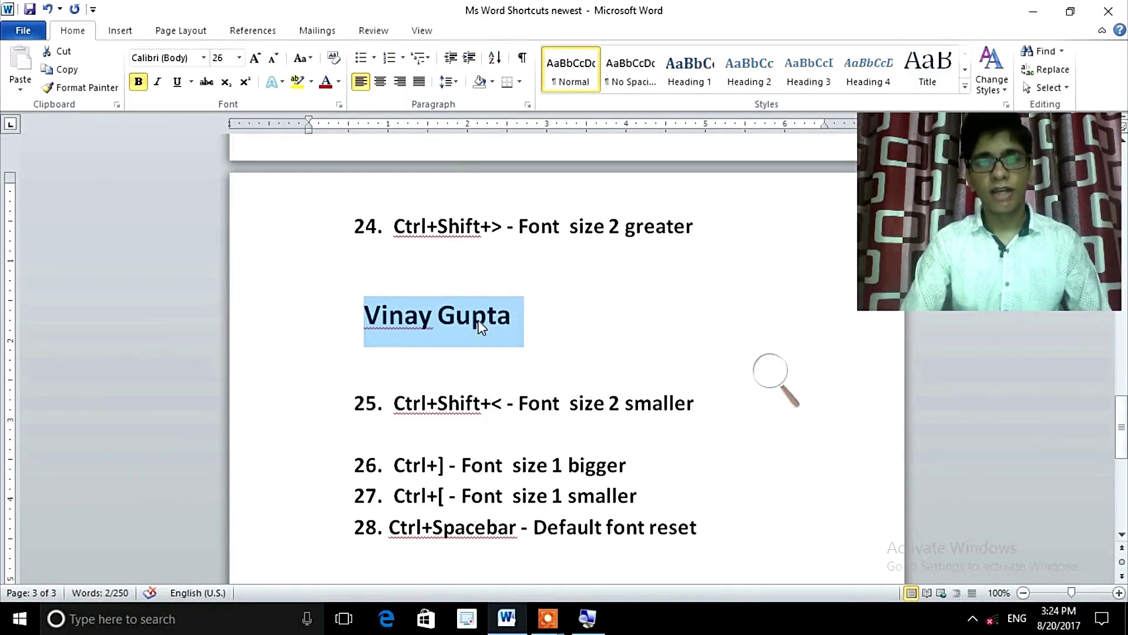
{"action": "key", "text": "ctrl+shift+less"}
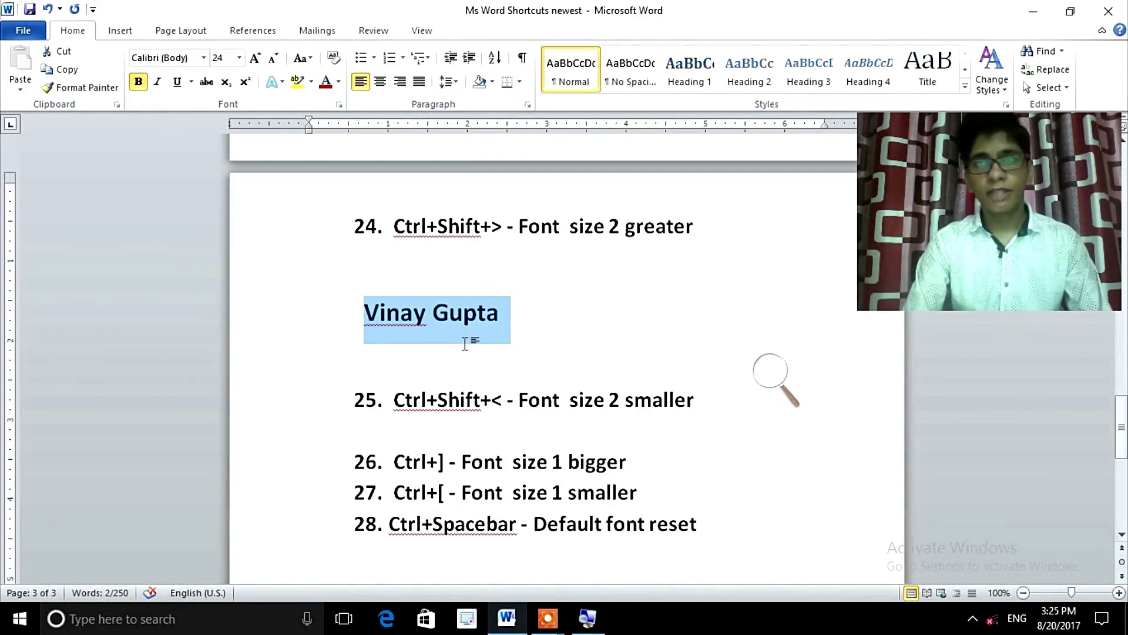
{"action": "key", "text": "ctrl+shift+less"}
{"action": "key", "text": "ctrl+shift+less"}
{"action": "key", "text": "ctrl+shift+less"}
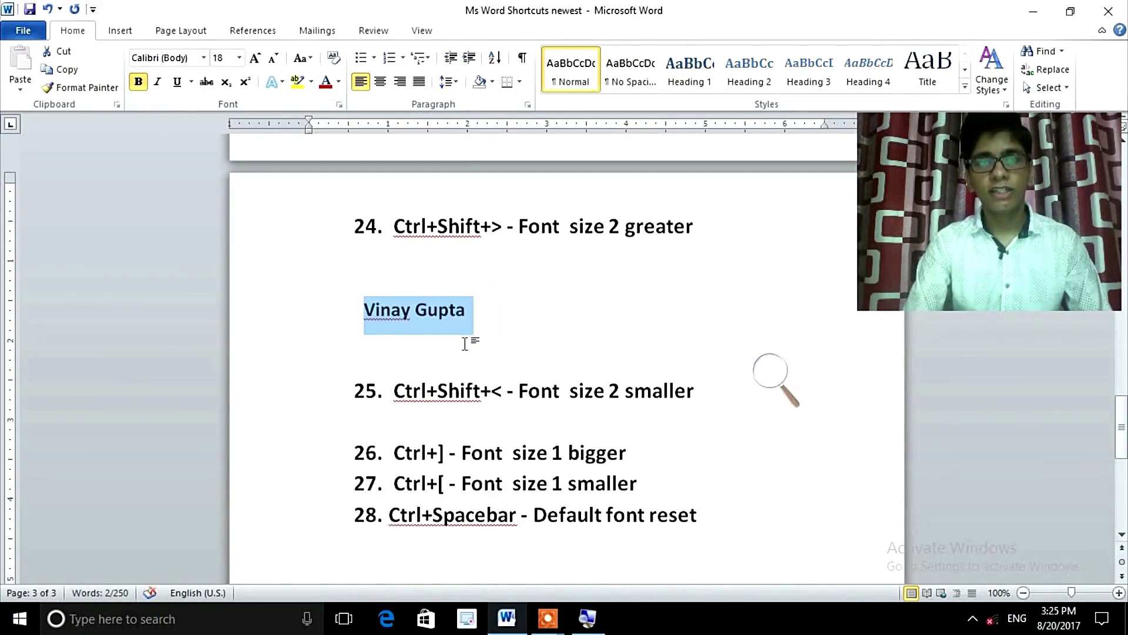
{"action": "key", "text": "ctrl+shift+less"}
{"action": "key", "text": "ctrl+shift+less"}
{"action": "key", "text": "ctrl+shift+less"}
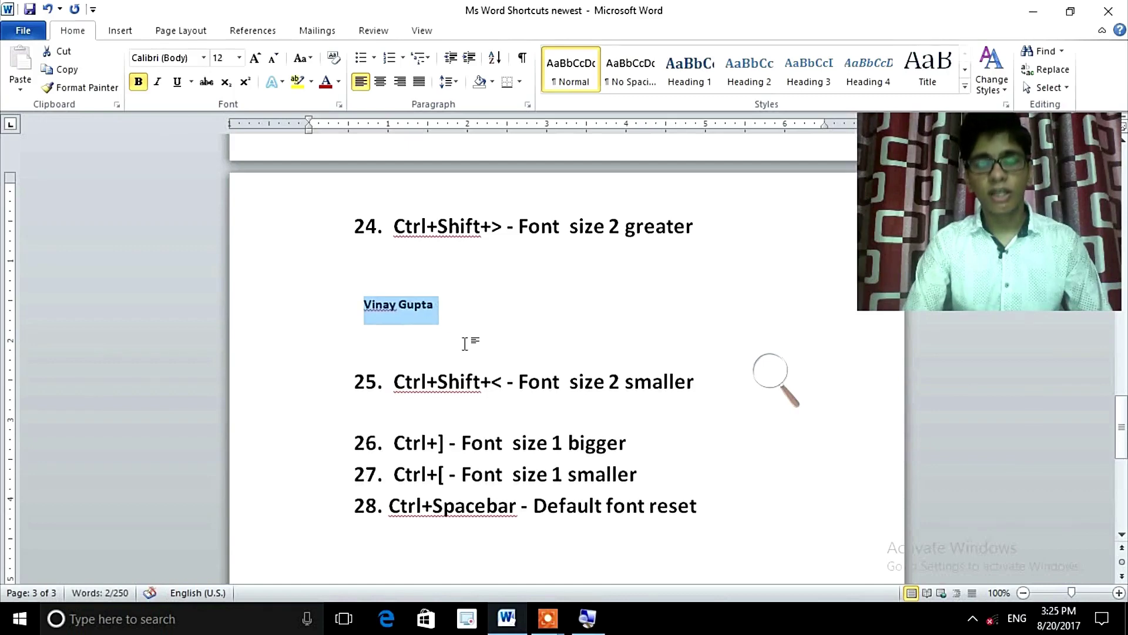
{"action": "key", "text": "ctrl+shift+greater"}
{"action": "key", "text": "ctrl+shift+greater"}
{"action": "key", "text": "ctrl+shift+greater"}
{"action": "key", "text": "ctrl+shift+greater"}
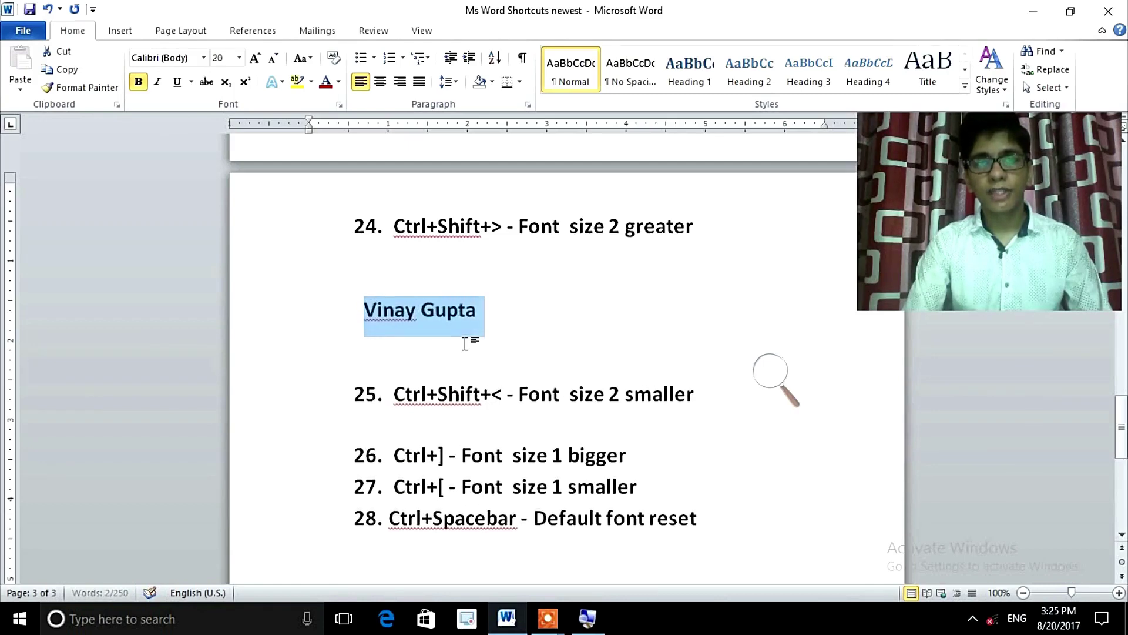
{"action": "key", "text": "Delete"}
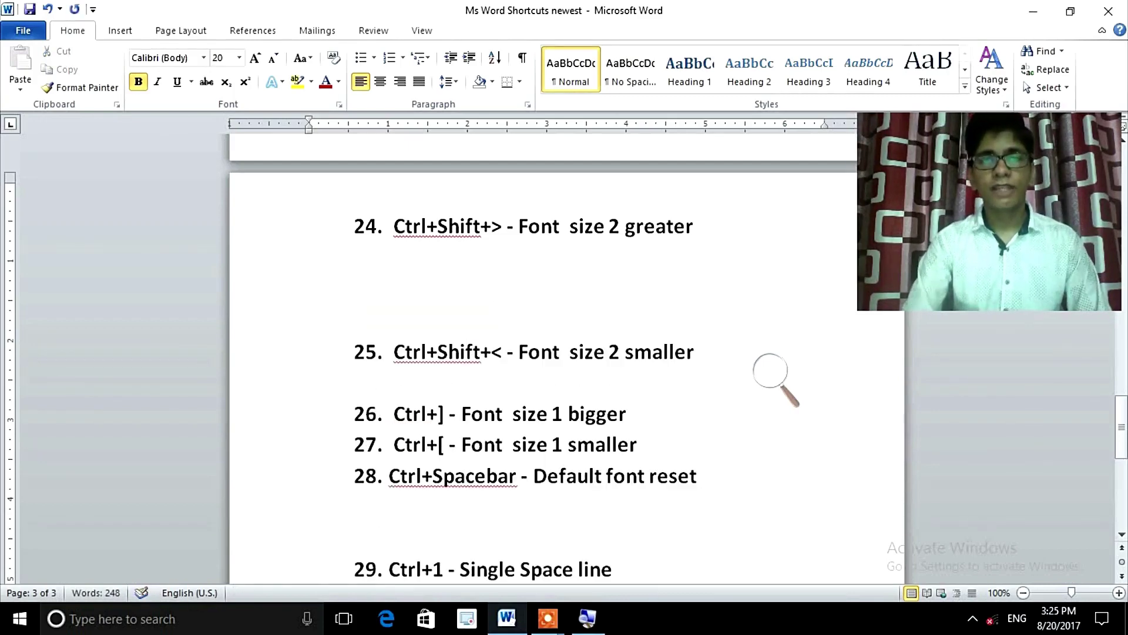
Add a blank unnumbered line after item 26
{"action": "left_click", "coordinate": [637, 418]}
{"action": "key", "text": "Return"}
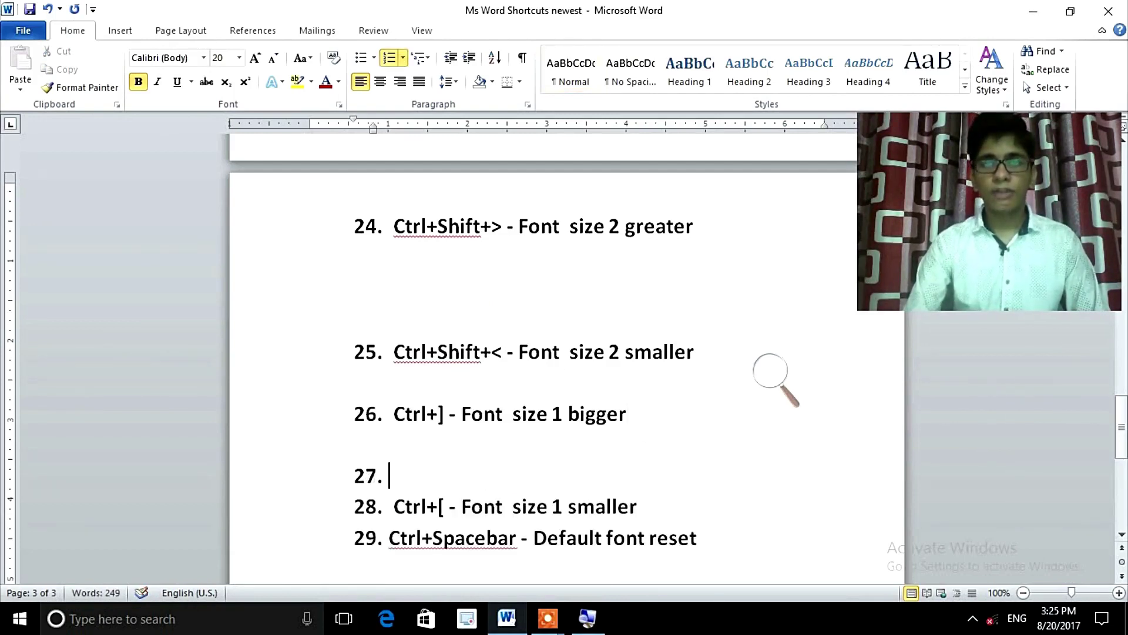
{"action": "key", "text": "BackSpace"}
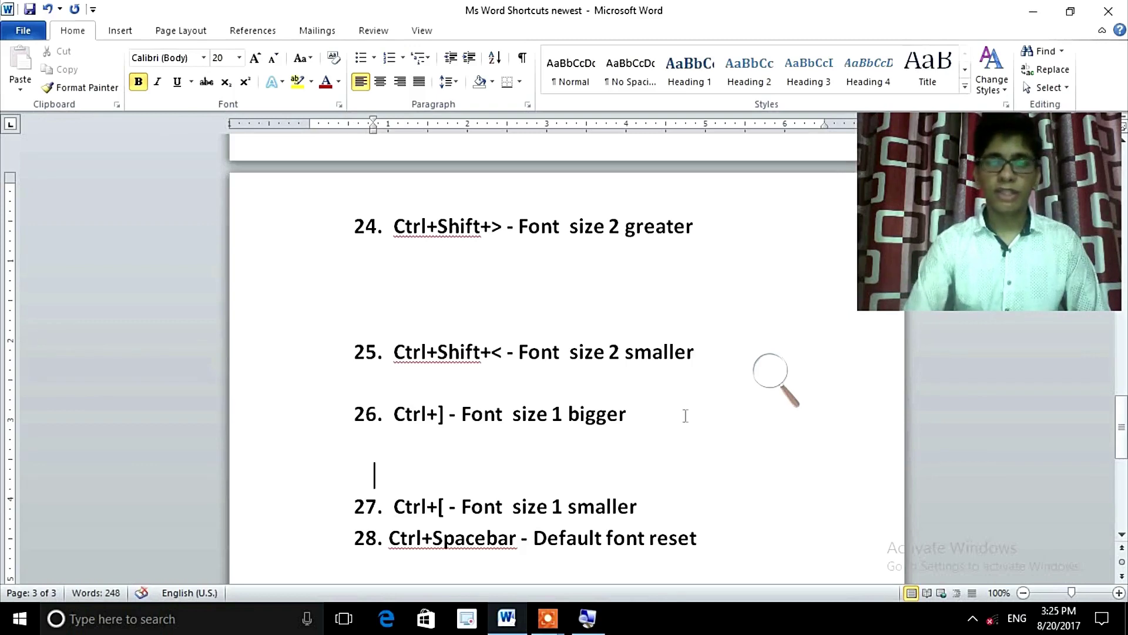
Enlarge the word 'bigger' in item 26 to 28 pt with Ctrl+]
{"action": "left_click", "coordinate": [619, 415]}
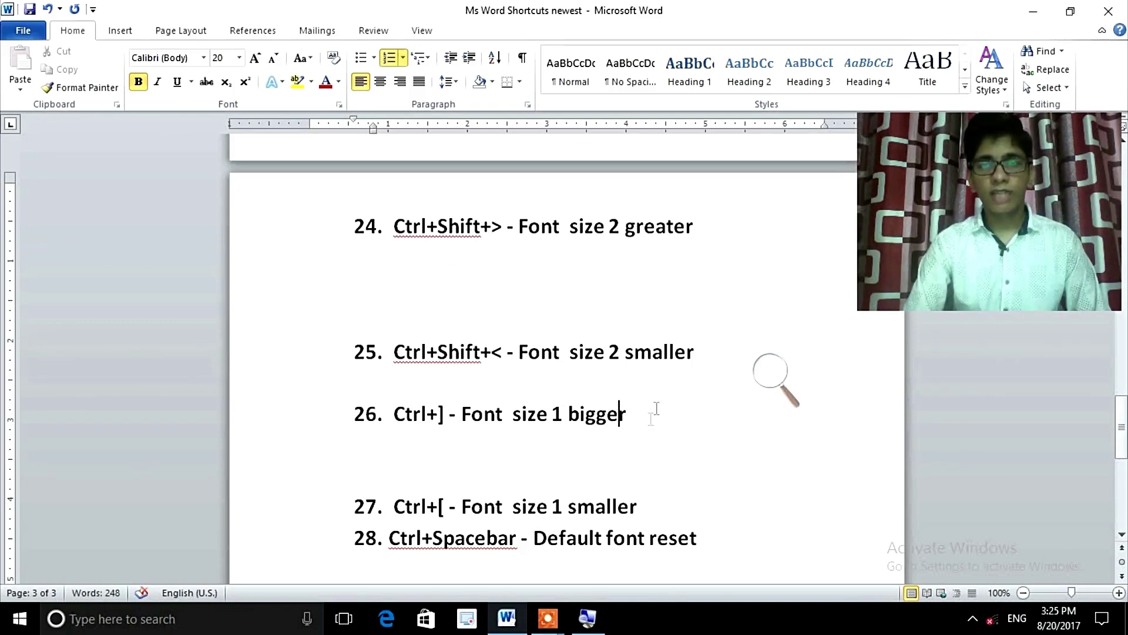
{"action": "left_click_drag", "start_coordinate": [641, 424], "coordinate": [582, 423]}
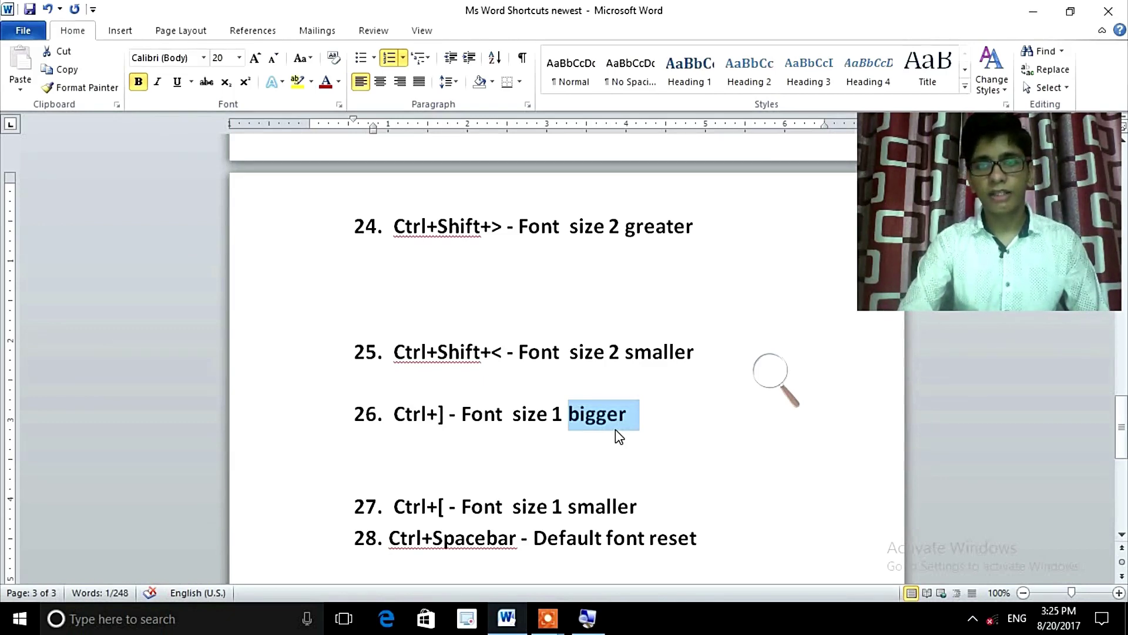
{"action": "key", "text": "ctrl+bracketright"}
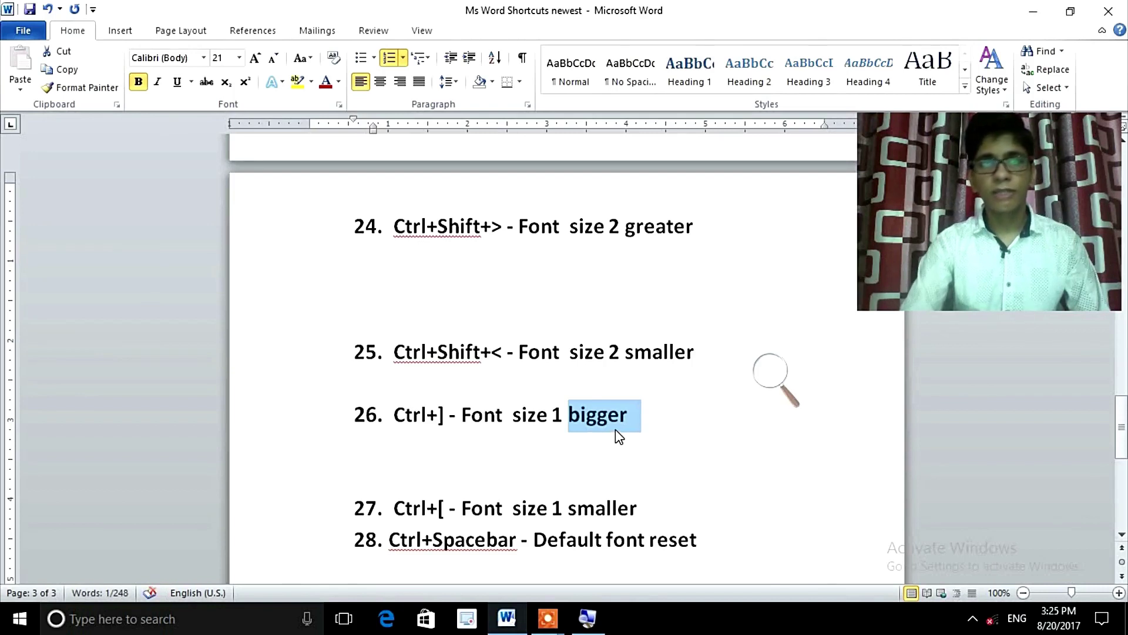
{"action": "key", "text": "ctrl+bracketright"}
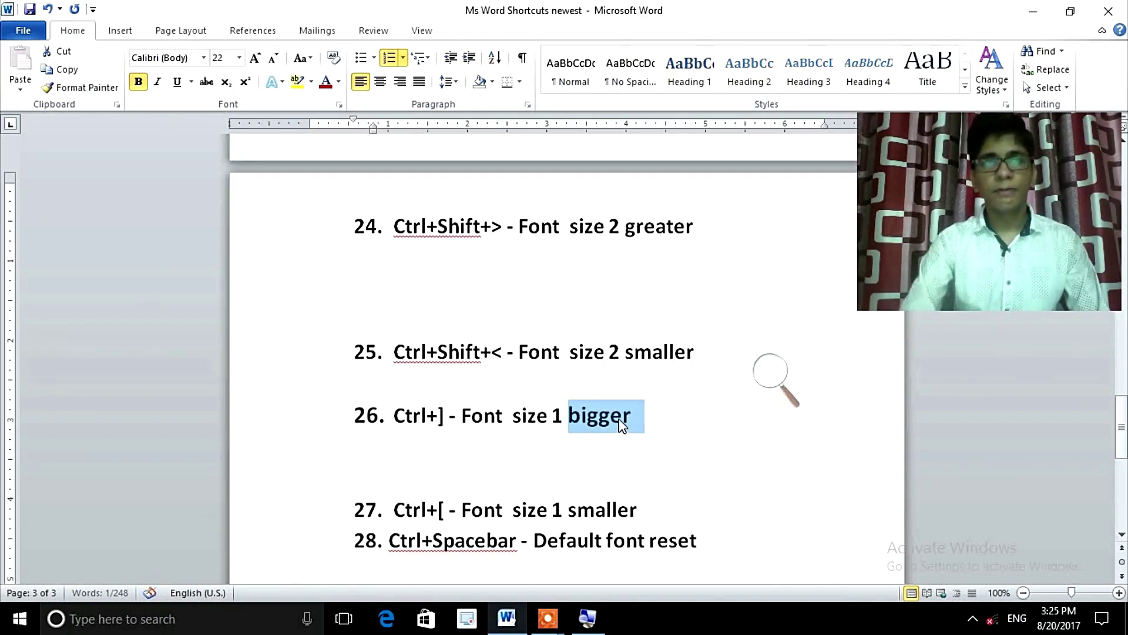
{"action": "key", "text": "ctrl+bracketright"}
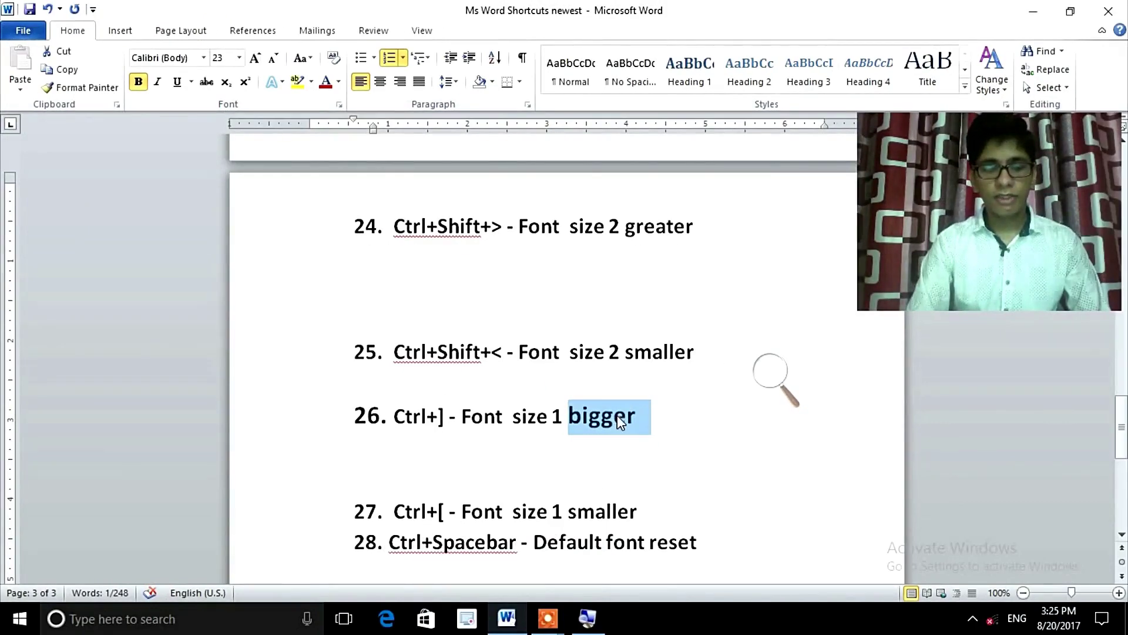
{"action": "key", "text": "ctrl+bracketright"}
{"action": "key", "text": "ctrl+bracketright"}
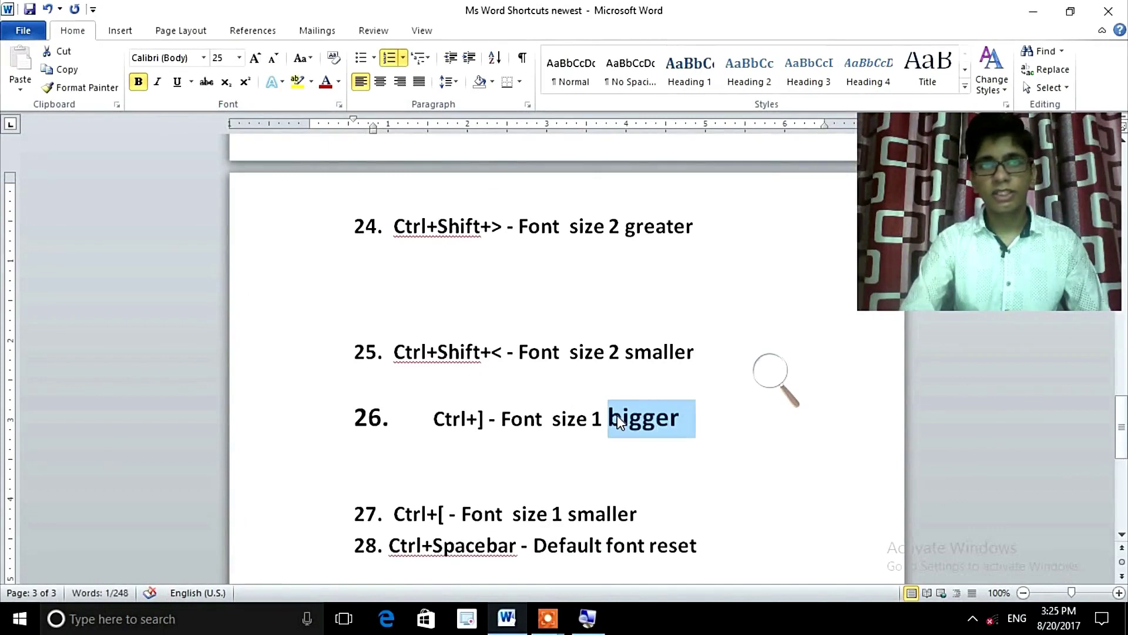
{"action": "key", "text": "ctrl+bracketright"}
{"action": "key", "text": "ctrl+bracketright"}
{"action": "key", "text": "ctrl+bracketright"}
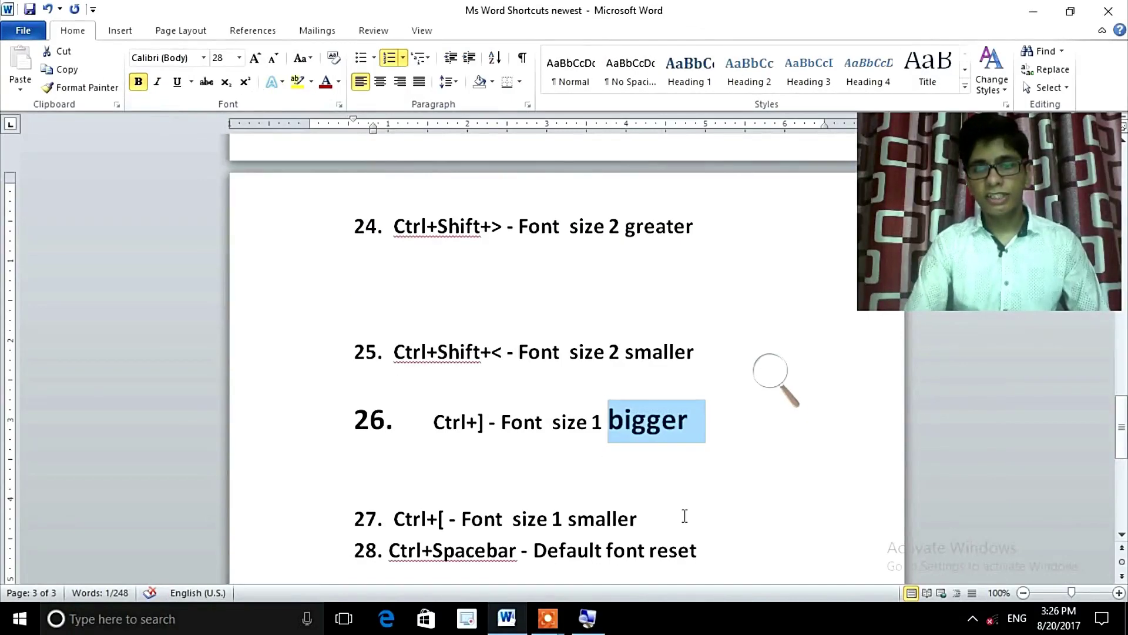
{"action": "left_click", "coordinate": [685, 516]}
Add a blank unnumbered line after item 27
{"action": "key", "text": "Return"}
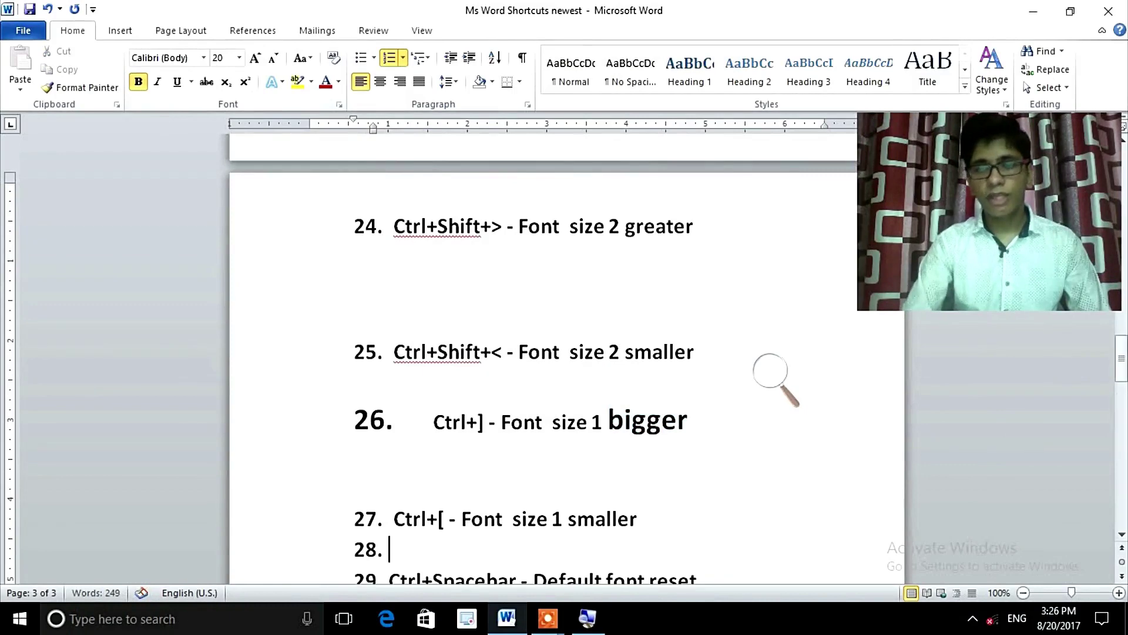
{"action": "key", "text": "BackSpace"}
{"action": "key", "text": "Down"}
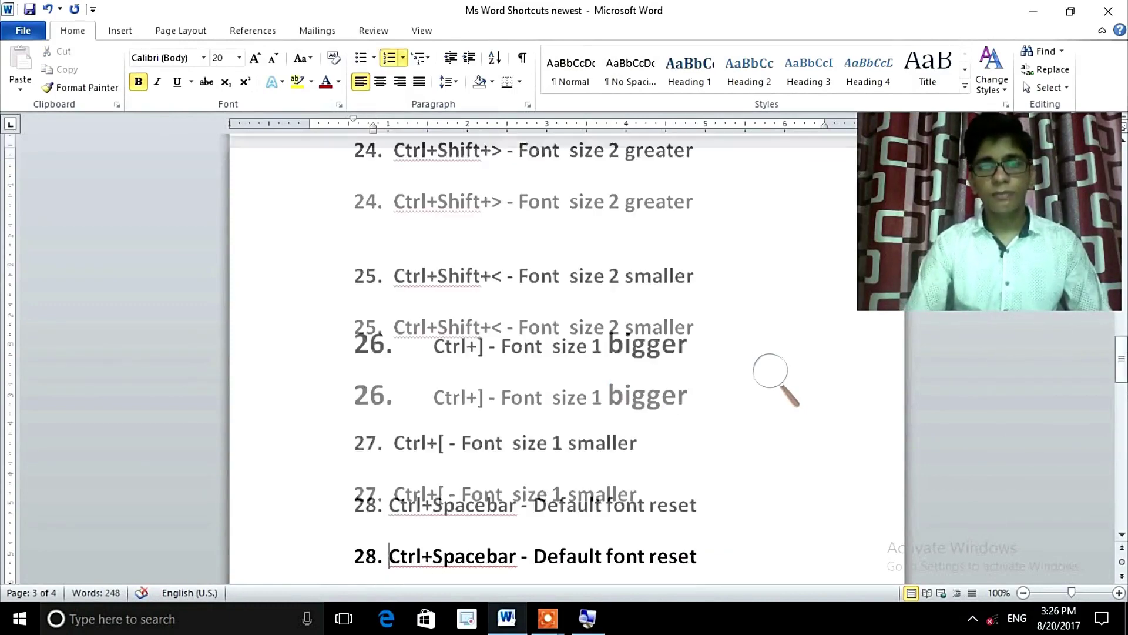
{"action": "key", "text": "Down"}
{"action": "key", "text": "Down"}
{"action": "key", "text": "Down"}
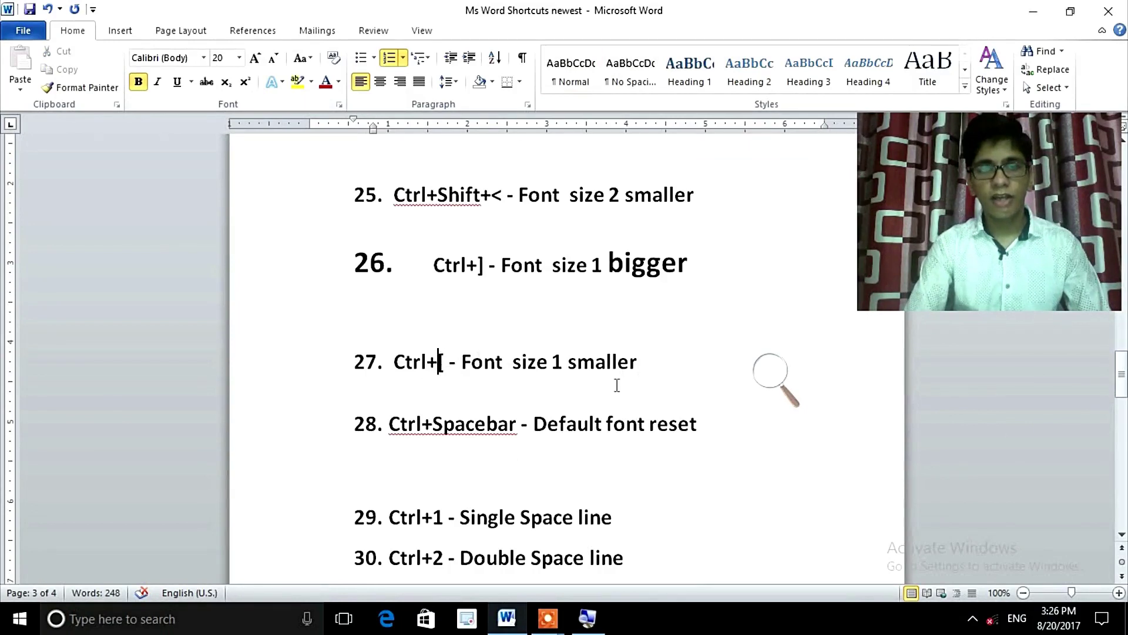
Shrink most of the word 'smaller' in item 27 with Ctrl+[ and remove stray dashes
{"action": "left_click_drag", "start_coordinate": [637, 359], "coordinate": [578, 355]}
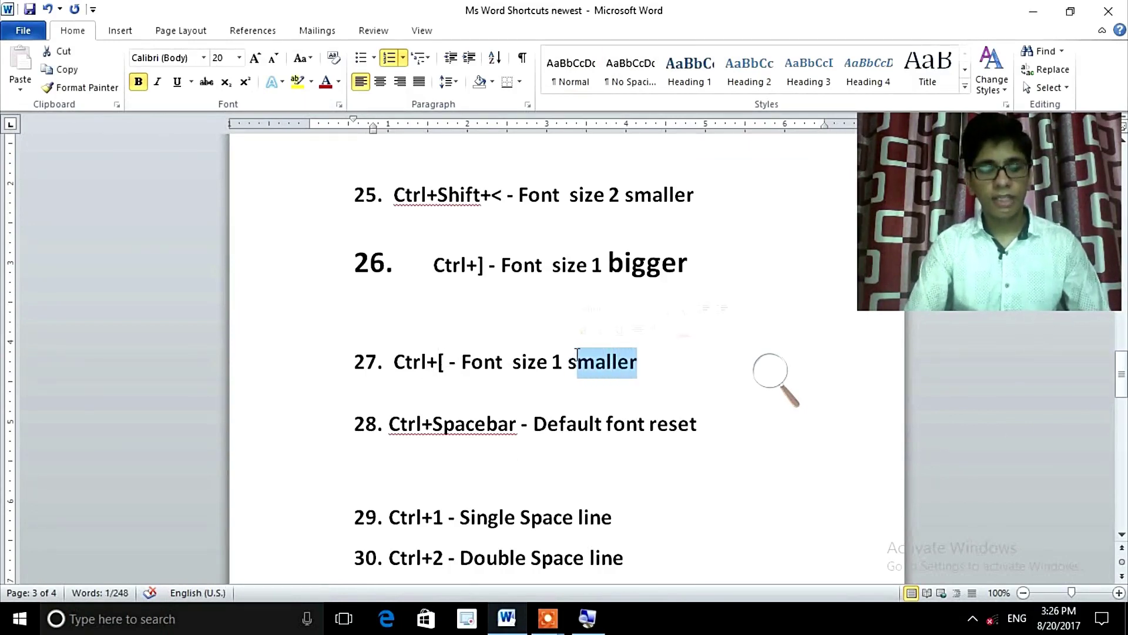
{"action": "key", "text": "ctrl+bracketleft"}
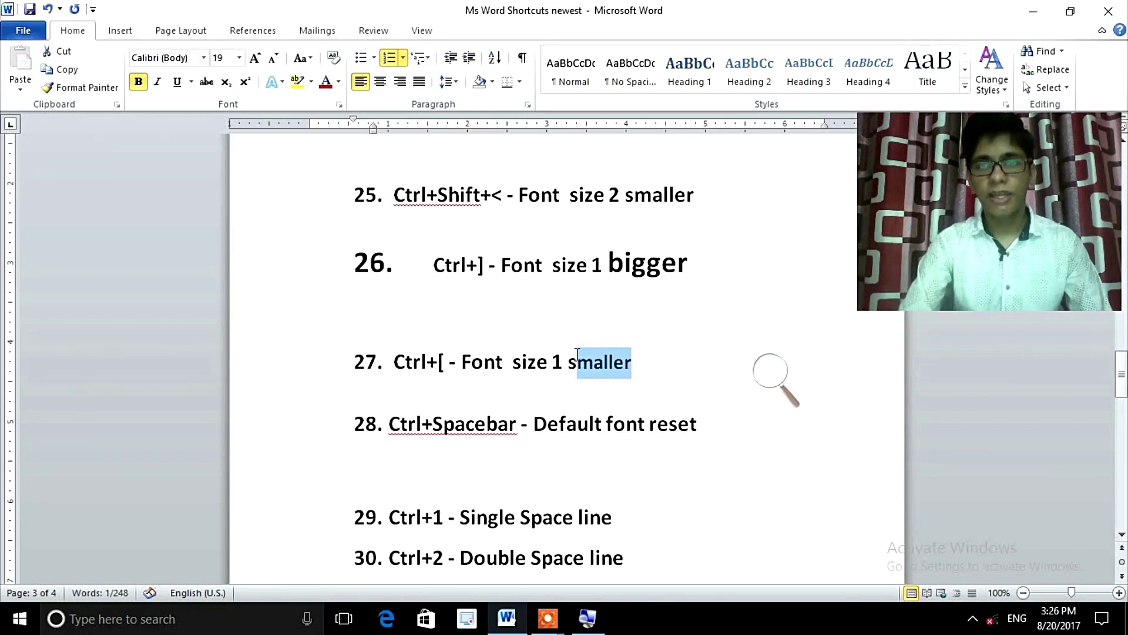
{"action": "key", "text": "ctrl+bracketleft"}
{"action": "key", "text": "ctrl+bracketleft"}
{"action": "key", "text": "ctrl+bracketleft"}
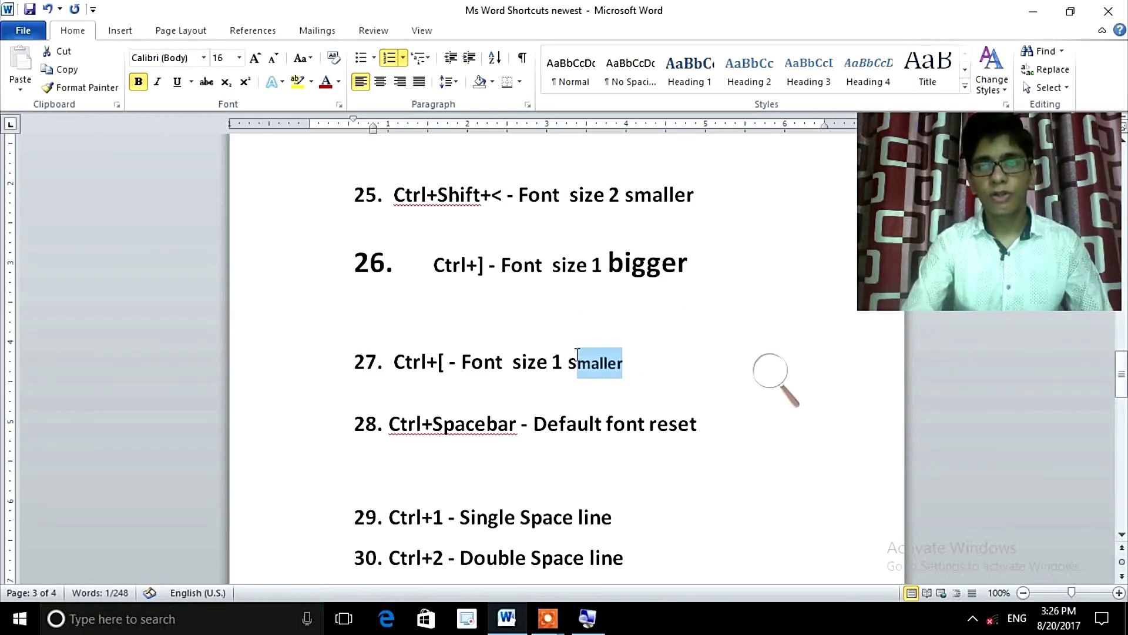
{"action": "key", "text": "ctrl+bracketleft"}
{"action": "key", "text": "ctrl+bracketleft"}
{"action": "key", "text": "ctrl+bracketleft"}
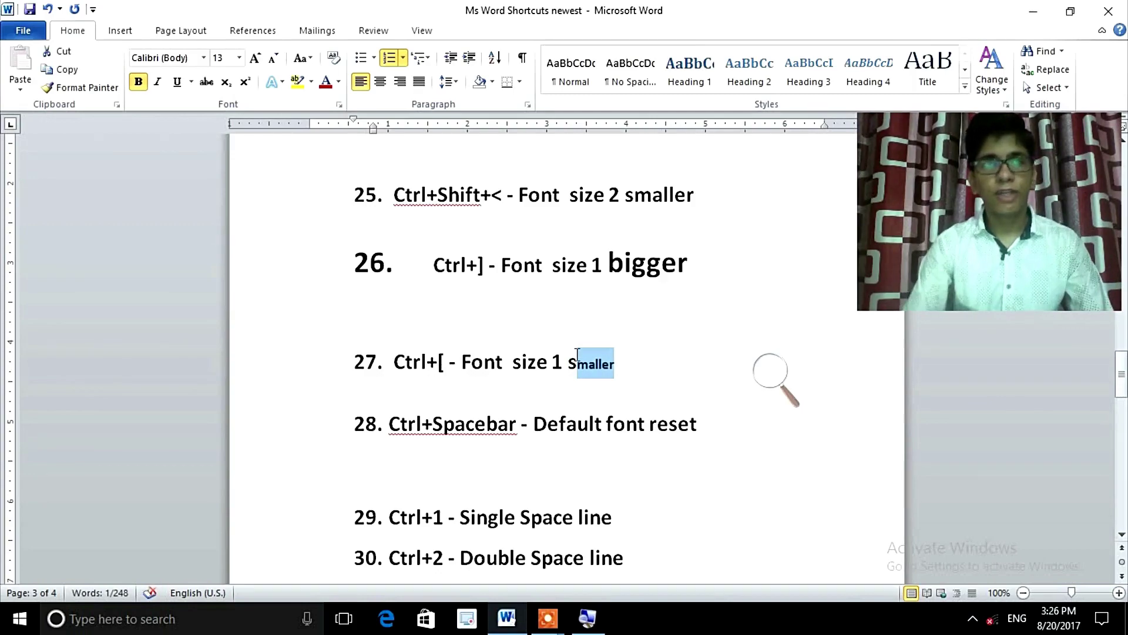
{"action": "key", "text": "super+plus"}
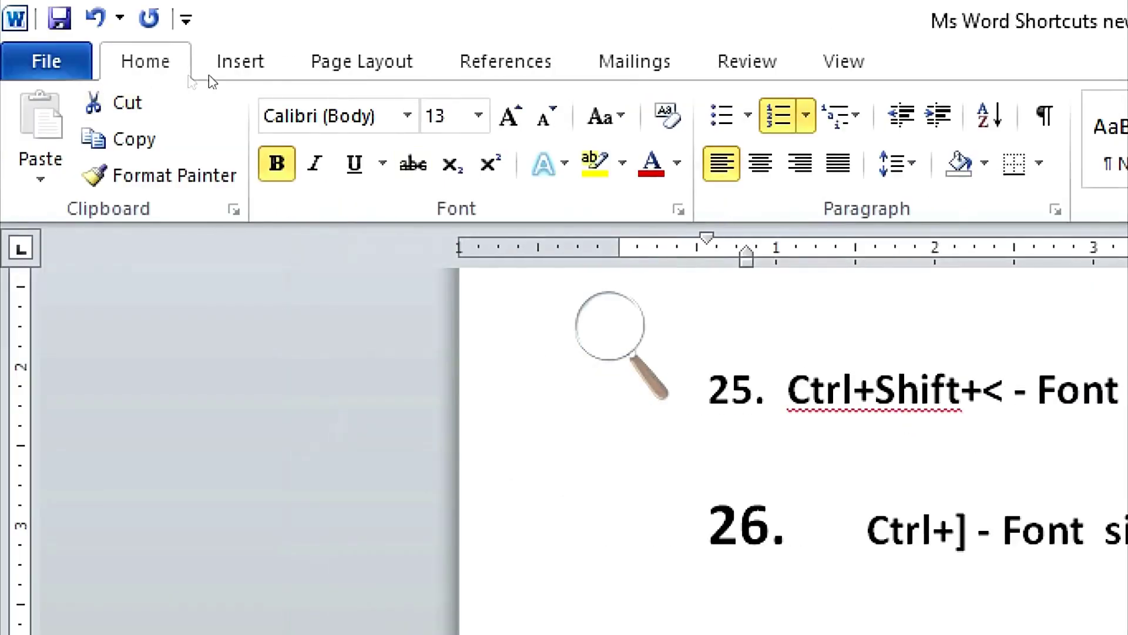
{"action": "key", "text": "super+minus"}
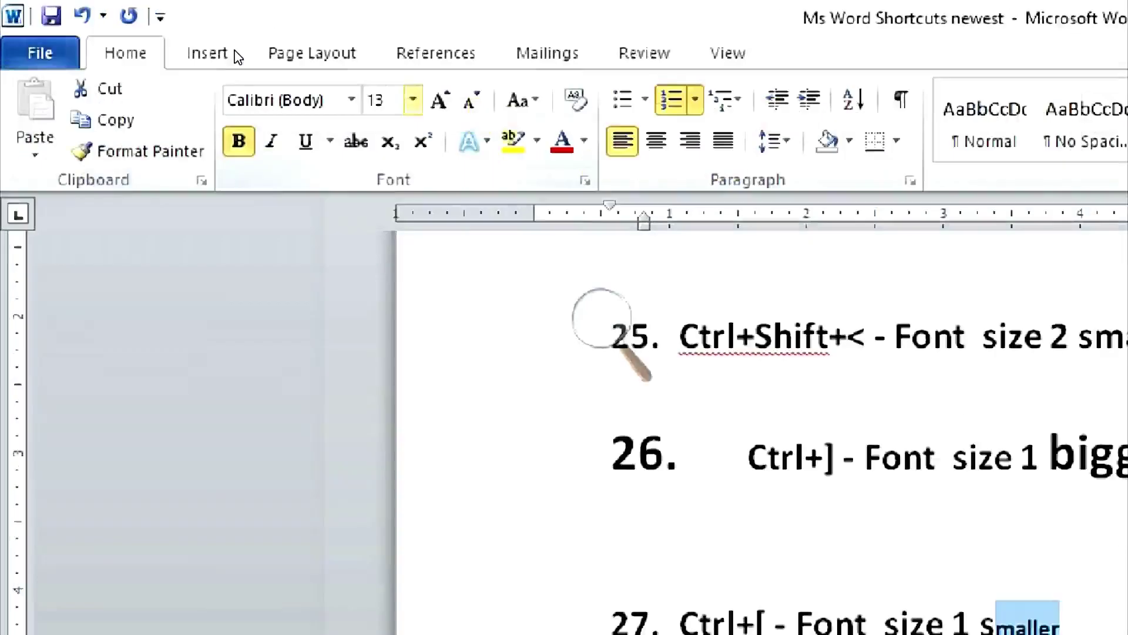
{"action": "type", "text": "--"}
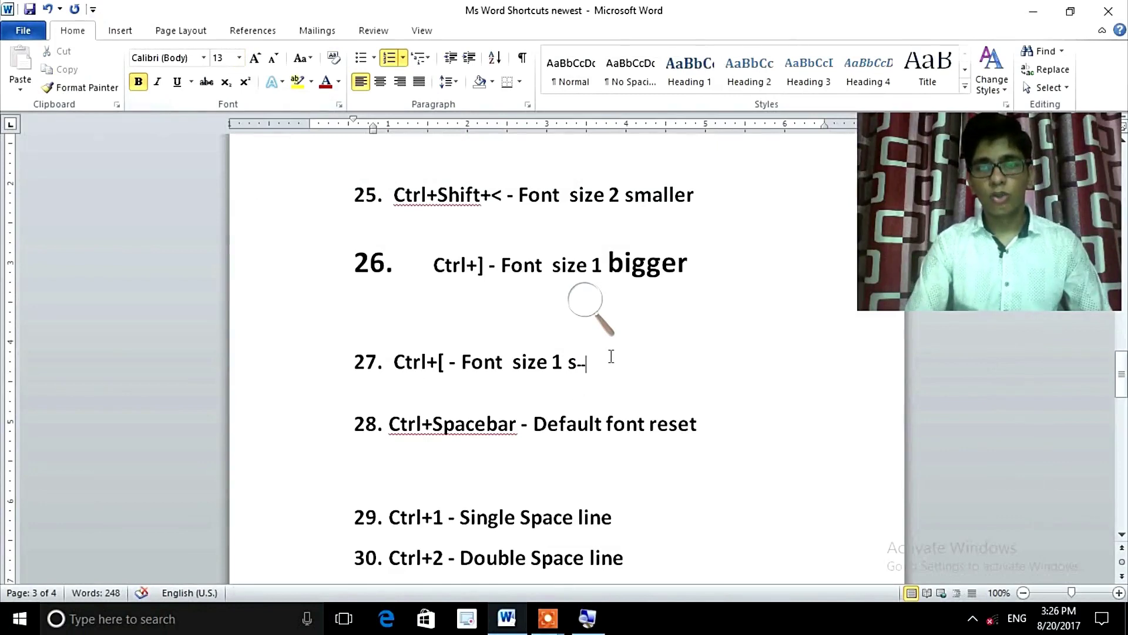
{"action": "key", "text": "BackSpace"}
{"action": "key", "text": "BackSpace"}
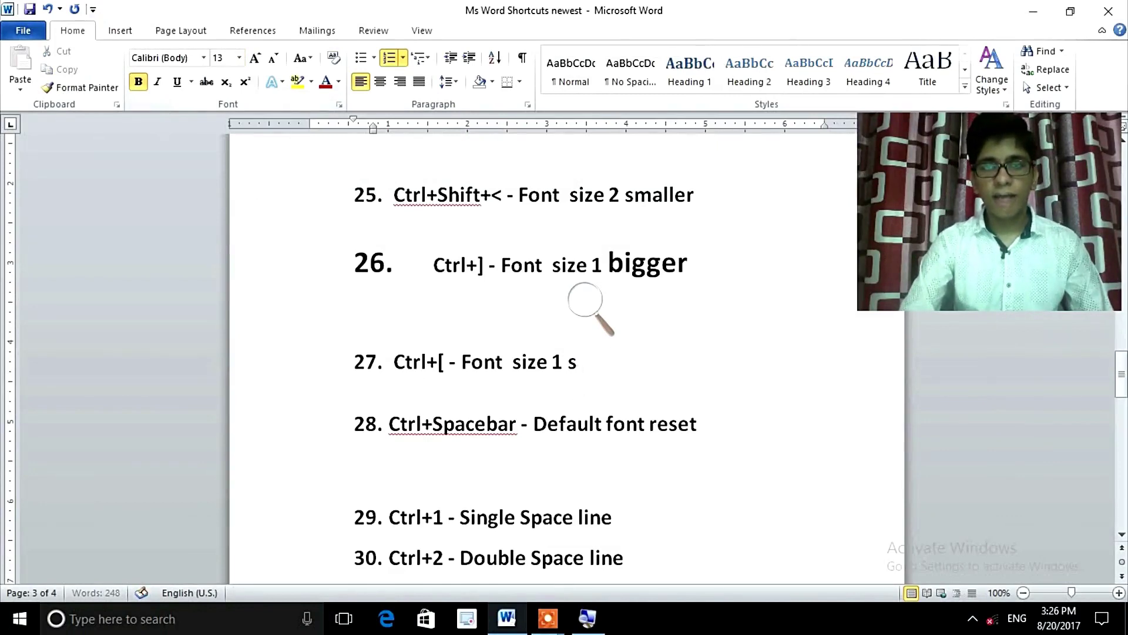
Retype item 27's ending as 'Smaller' and enlarge it two steps with Ctrl+]
{"action": "key", "text": "BackSpace"}
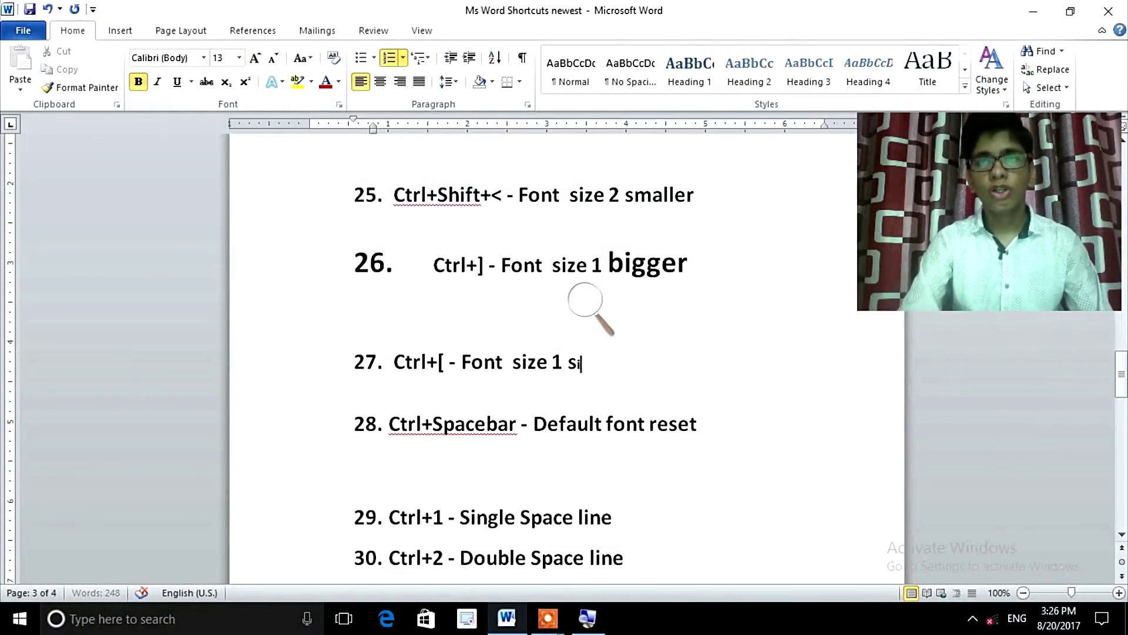
{"action": "key", "text": "ctrl+bracketleft"}
{"action": "type", "text": "Size"}
{"action": "key", "text": "BackSpace"}
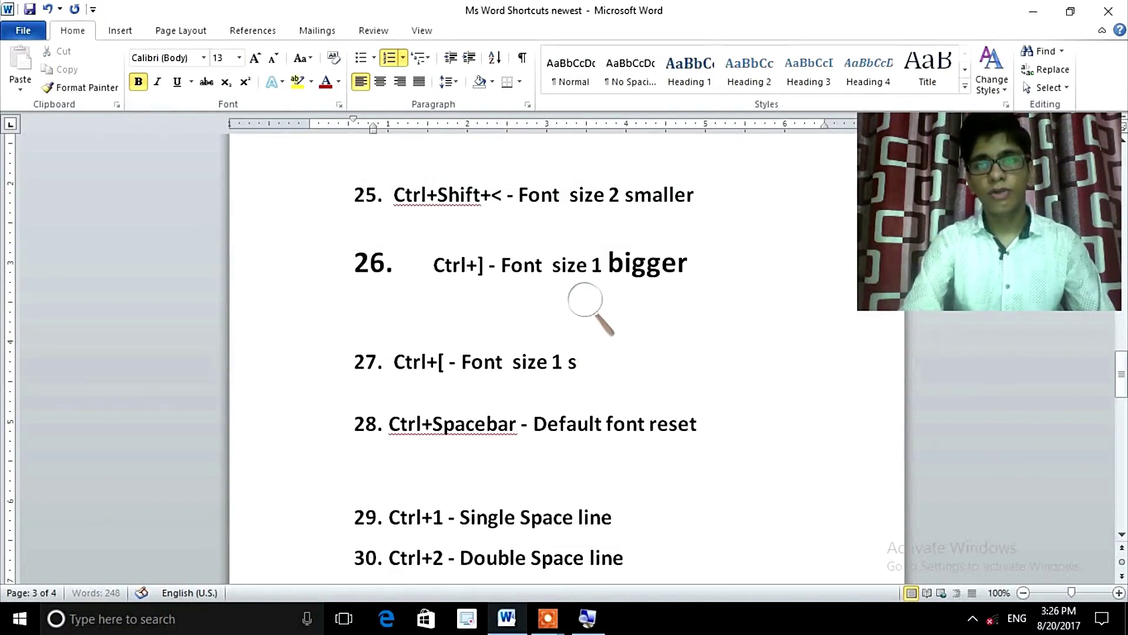
{"action": "type", "text": "maller"}
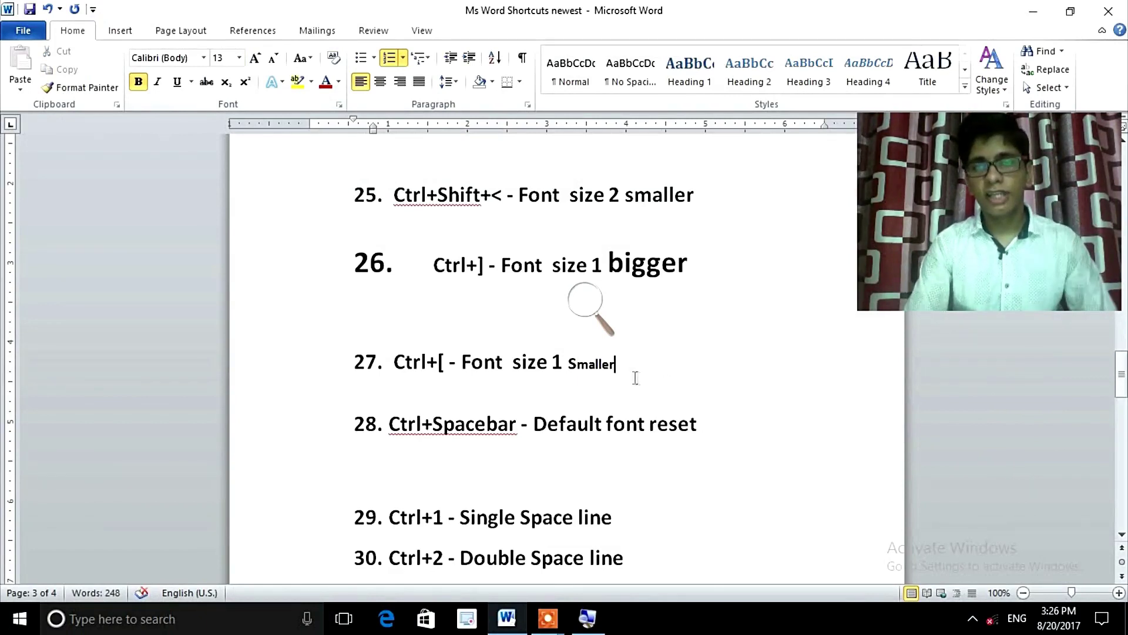
{"action": "left_click_drag", "start_coordinate": [616, 366], "coordinate": [568, 360]}
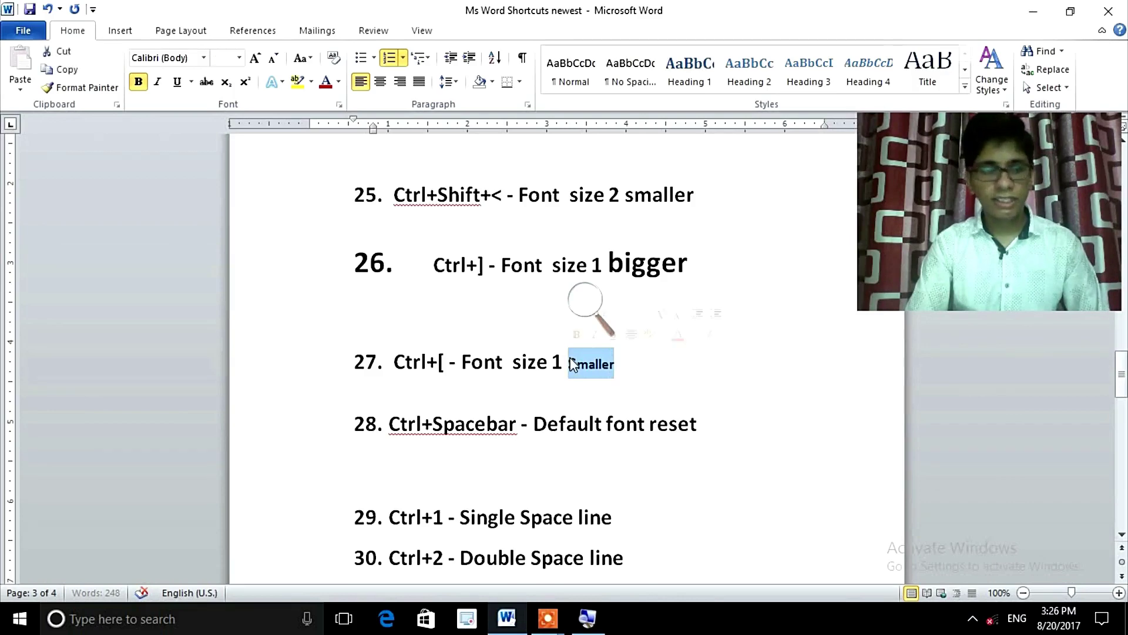
{"action": "key", "text": "ctrl+bracketright"}
{"action": "key", "text": "ctrl+bracketright"}
{"action": "key", "text": "ctrl+bracketright"}
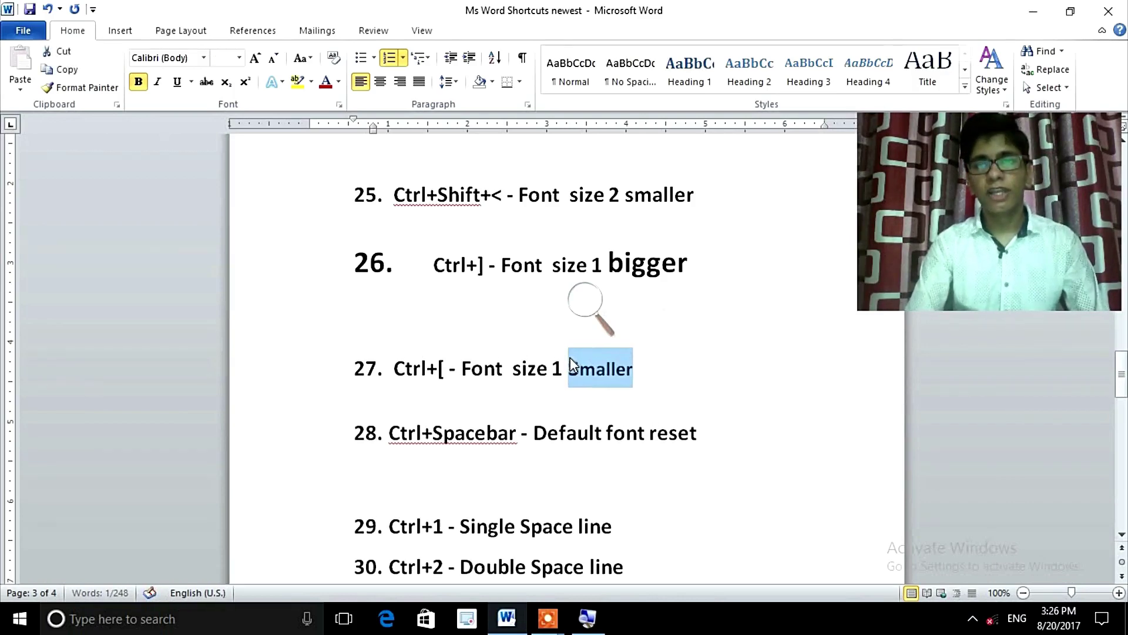
{"action": "key", "text": "ctrl+bracketright"}
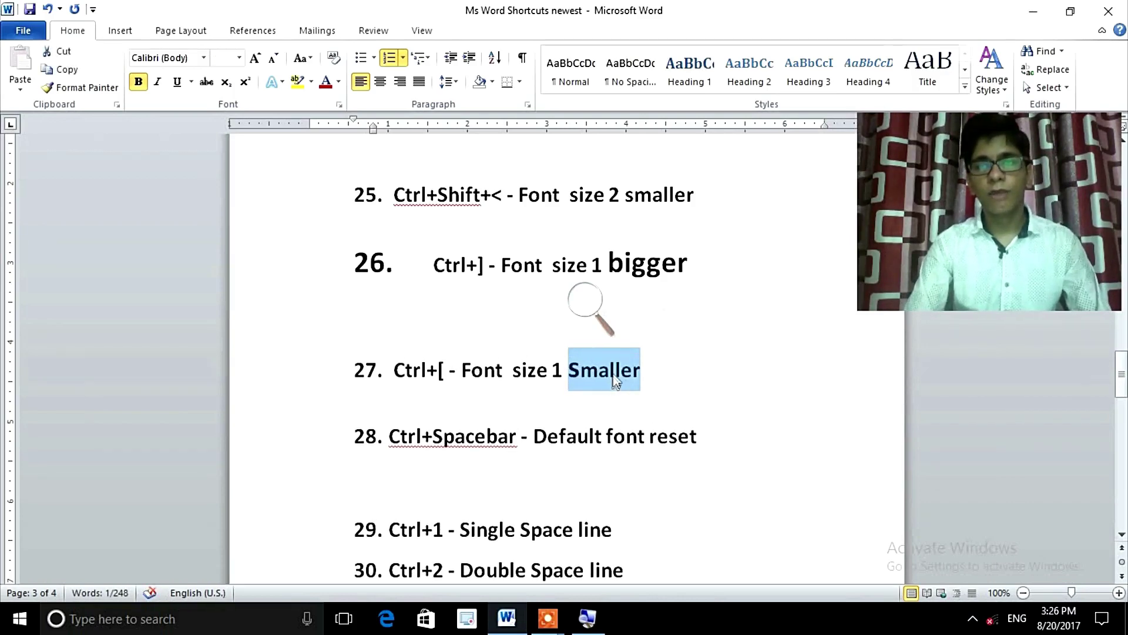
{"action": "left_click", "coordinate": [726, 442]}
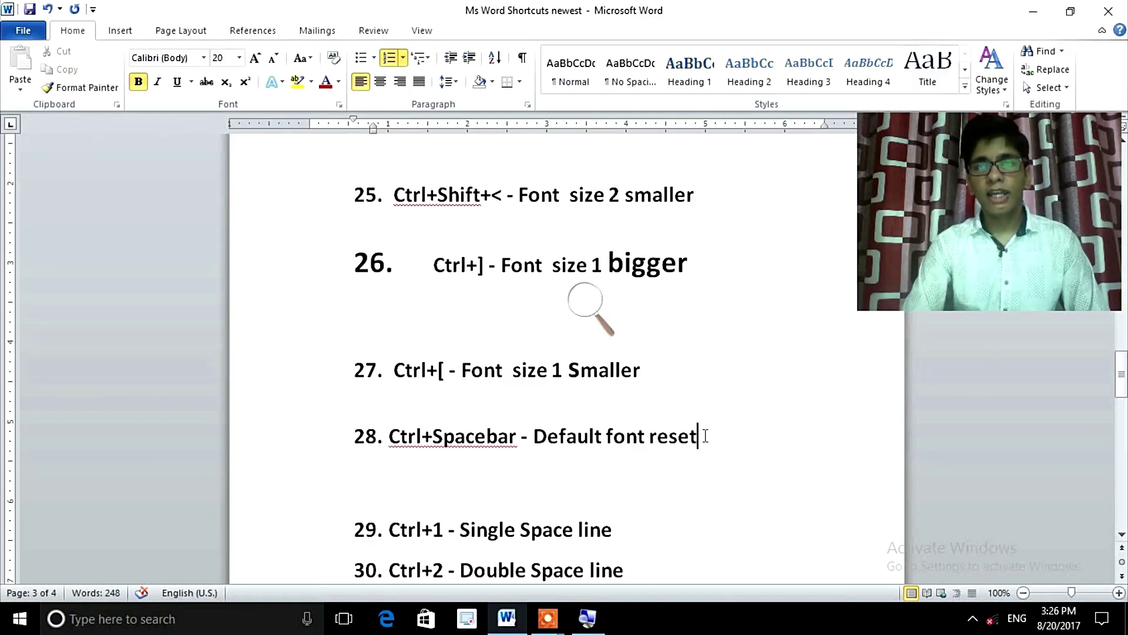
Select the 'Default font reset' and 'Ctrl+Spacebar' text on line 28, then put the caret at its end
{"action": "left_click_drag", "start_coordinate": [705, 436], "coordinate": [542, 427]}
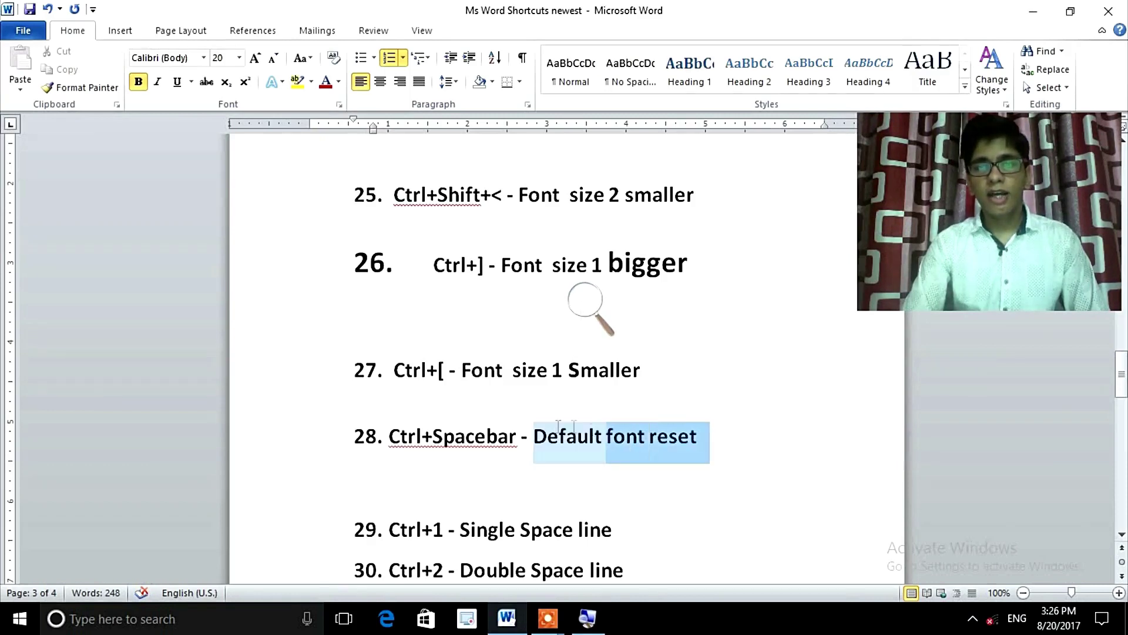
{"action": "left_click", "coordinate": [536, 445]}
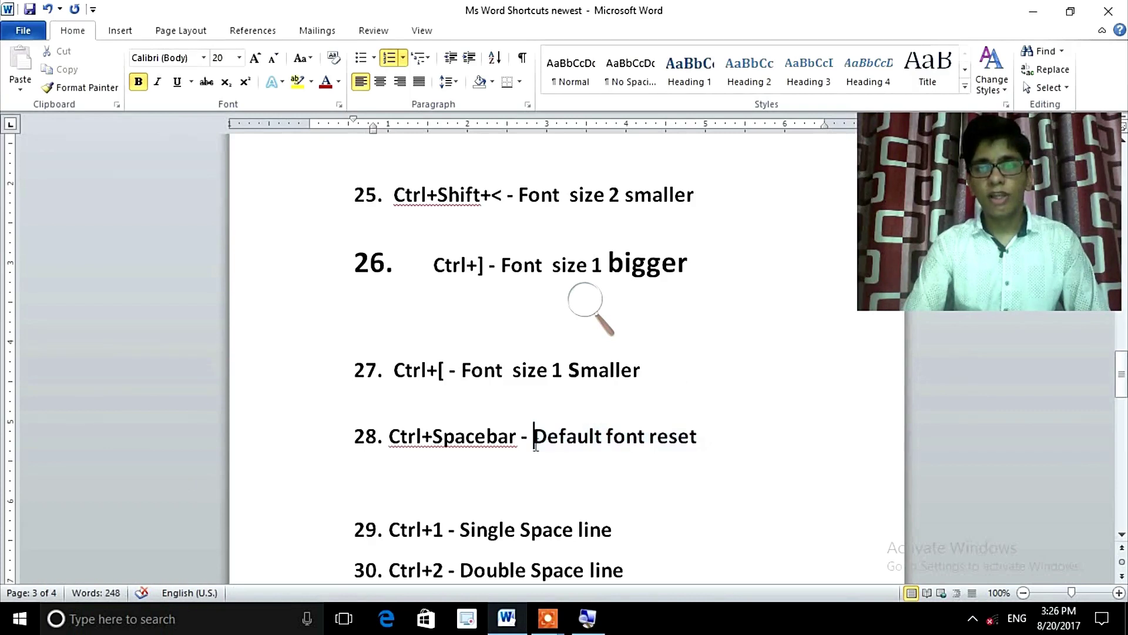
{"action": "left_click_drag", "start_coordinate": [677, 443], "coordinate": [540, 436]}
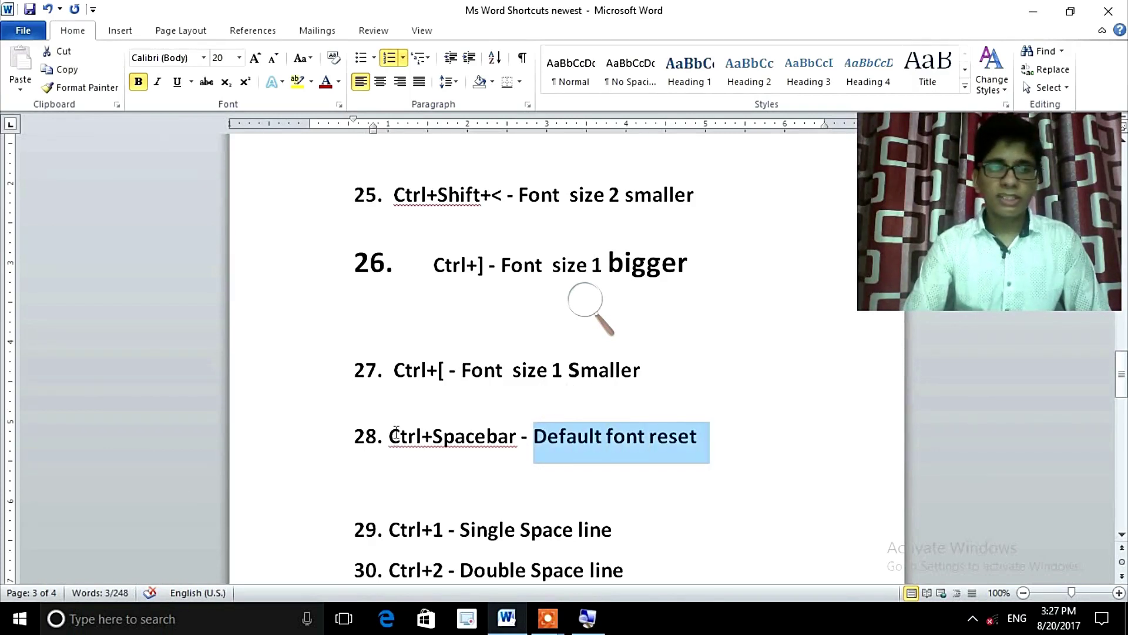
{"action": "left_click_drag", "start_coordinate": [390, 436], "coordinate": [520, 438]}
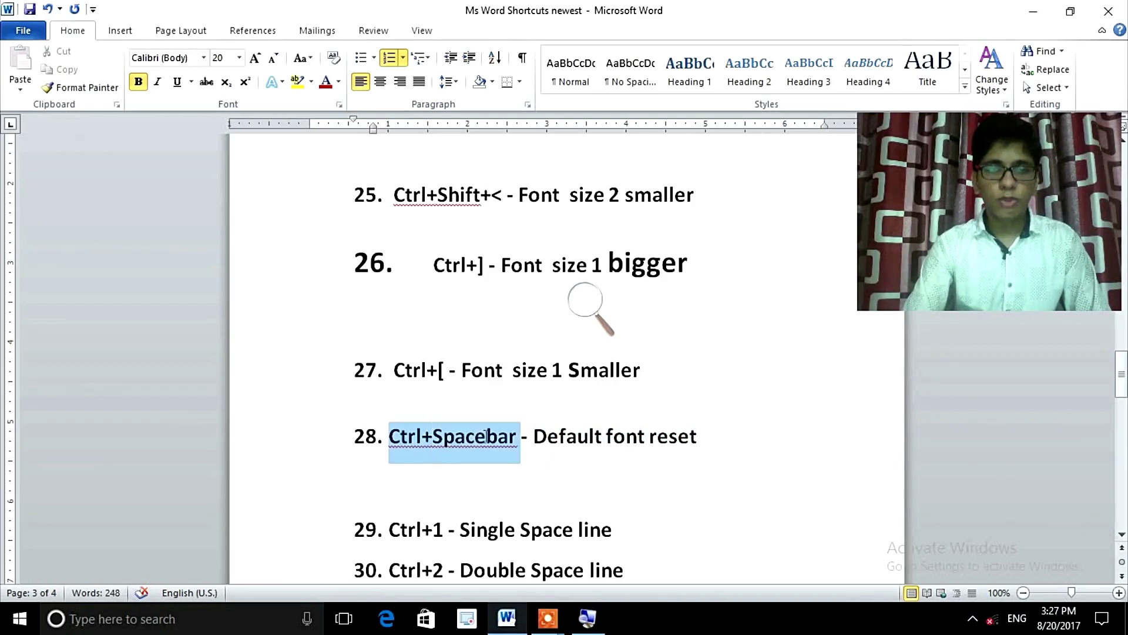
{"action": "left_click", "coordinate": [718, 446]}
Below item 28, type 'A quick brown fox' on a new unnumbered line
{"action": "key", "text": "Return"}
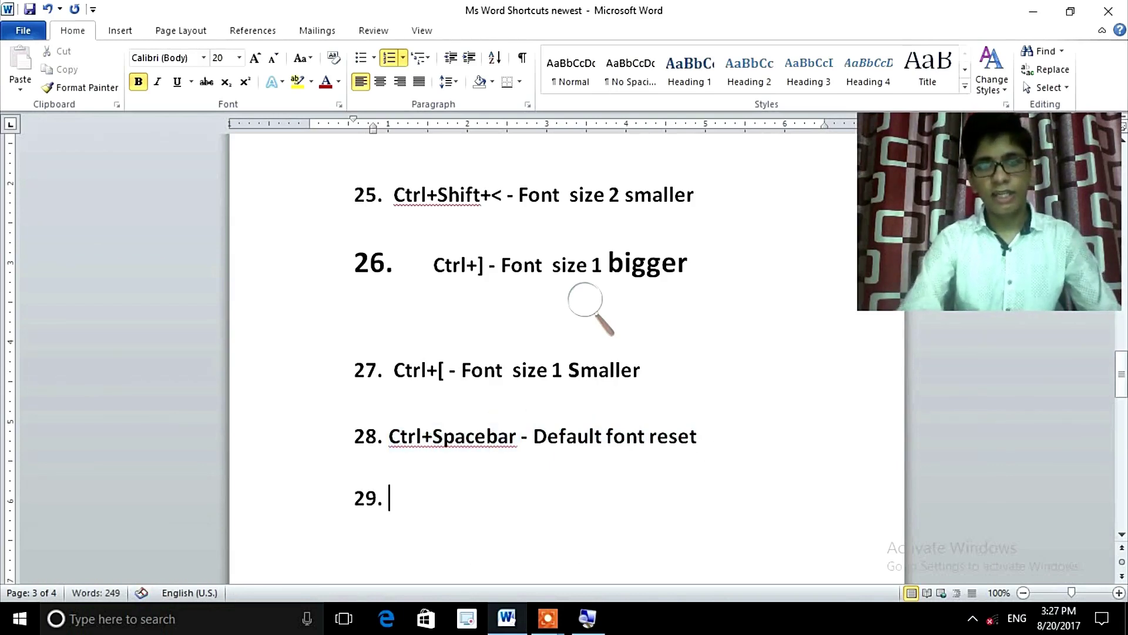
{"action": "key", "text": "BackSpace"}
{"action": "key", "text": "Return"}
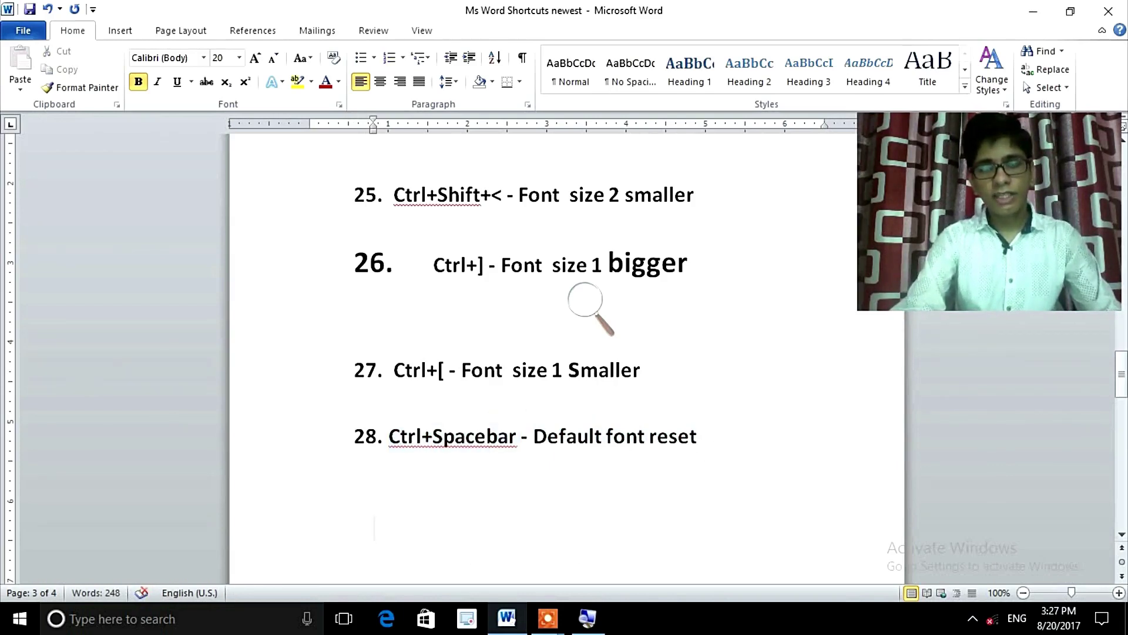
{"action": "type", "text": "A quick bro"}
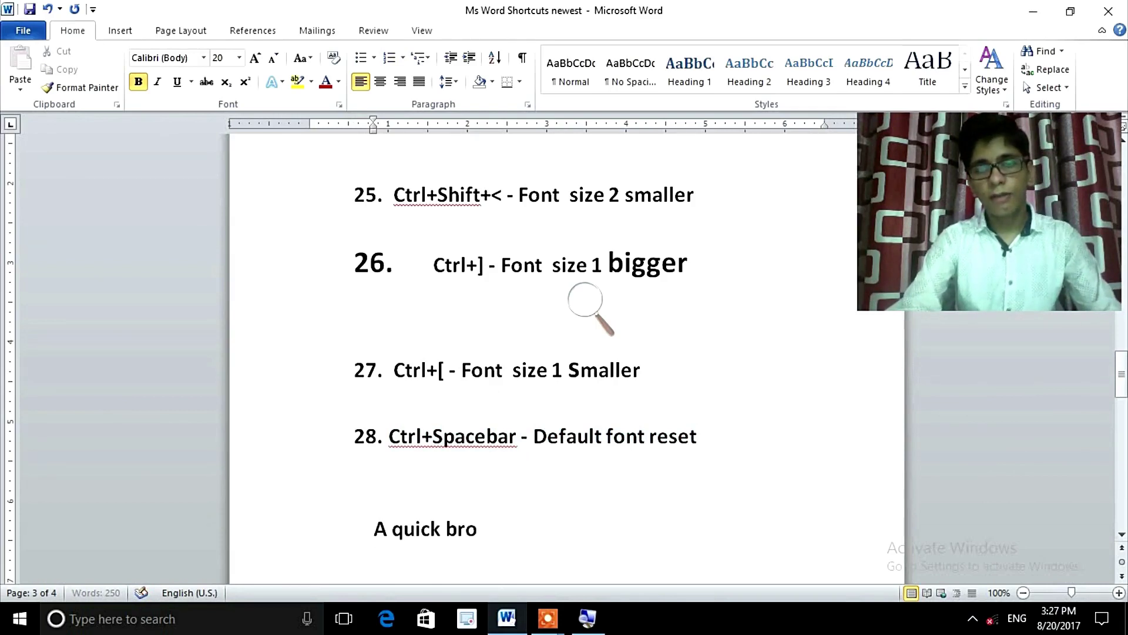
{"action": "type", "text": "wn fox"}
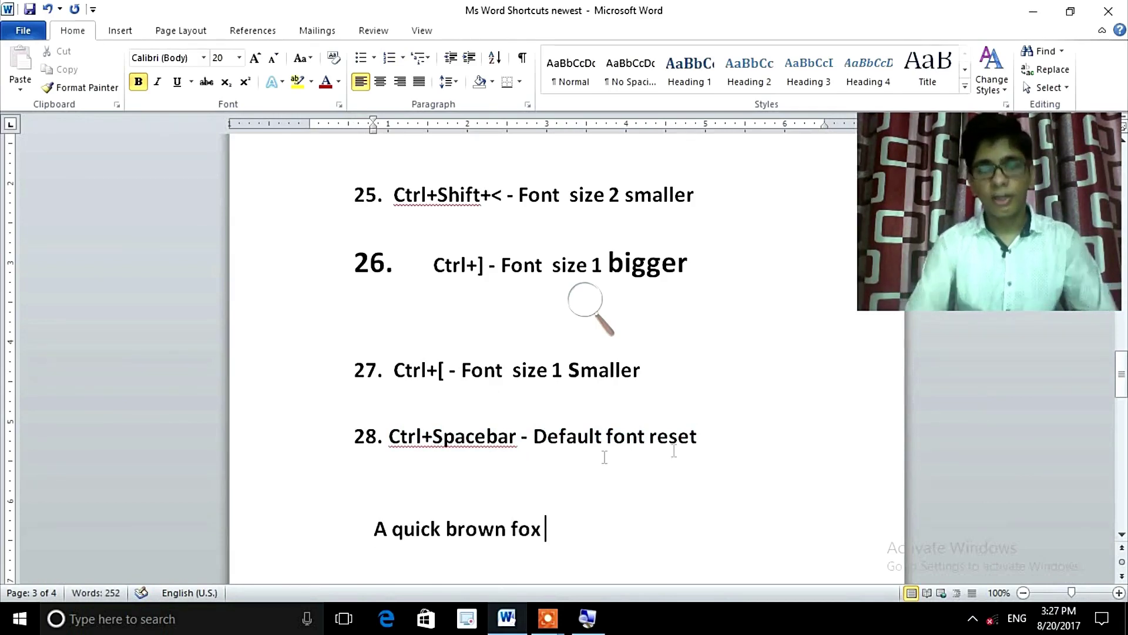
Enlarge 'A quick' step by step up to 36 pt
{"action": "left_click_drag", "start_coordinate": [441, 531], "coordinate": [376, 524]}
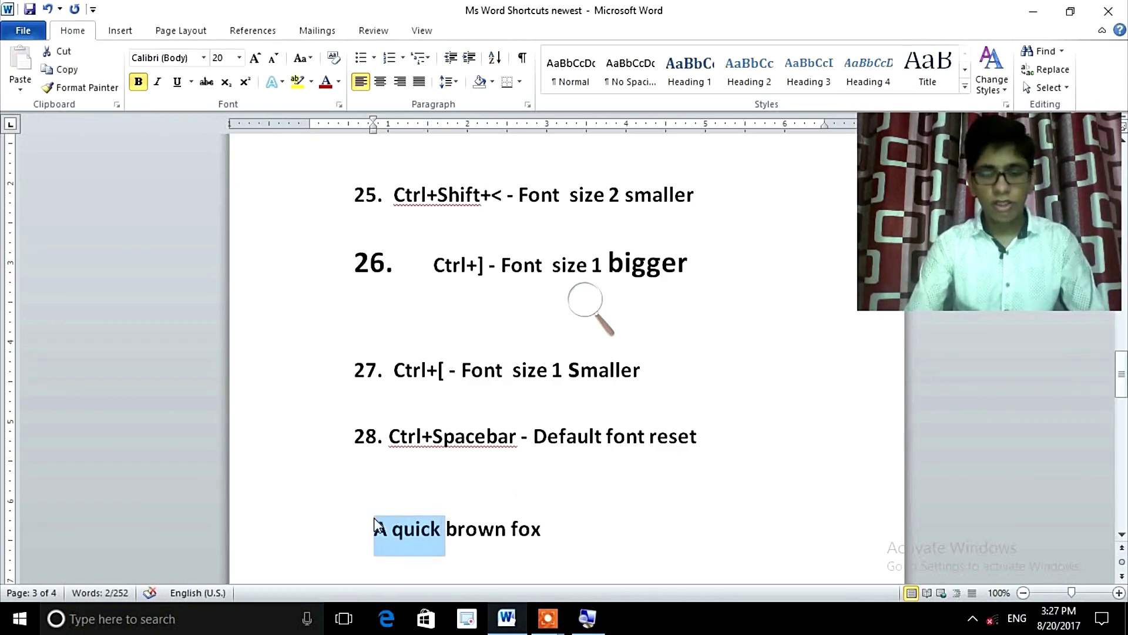
{"action": "key", "text": "ctrl+bracketright"}
{"action": "key", "text": "ctrl+bracketright"}
{"action": "key", "text": "ctrl+bracketright"}
{"action": "key", "text": "ctrl+bracketright"}
{"action": "key", "text": "ctrl+bracketright"}
{"action": "key", "text": "ctrl+bracketright"}
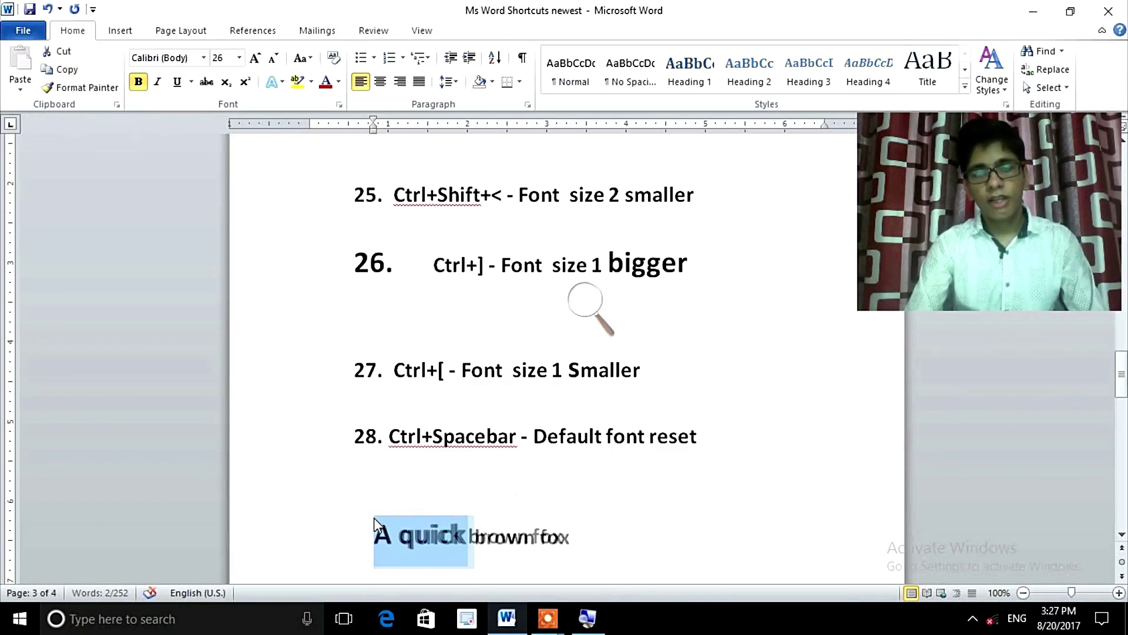
{"action": "key", "text": "ctrl+bracketright"}
{"action": "key", "text": "ctrl+bracketright"}
{"action": "key", "text": "ctrl+shift+period"}
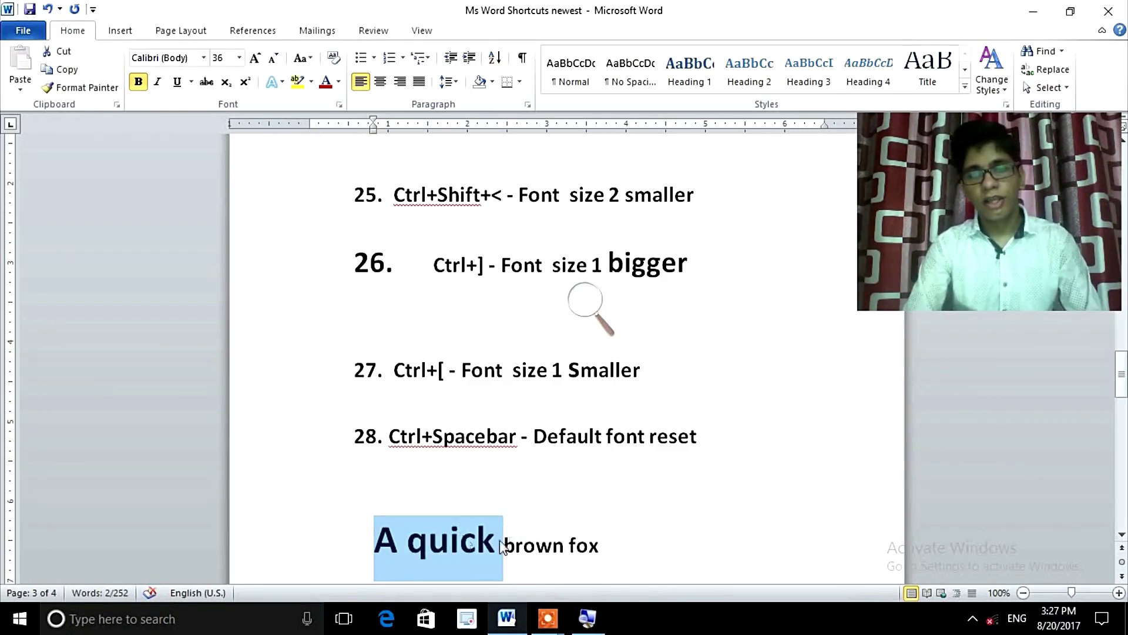
Type test letters before 'brown', then delete them along with the space before 'brown'
{"action": "key", "text": "Right"}
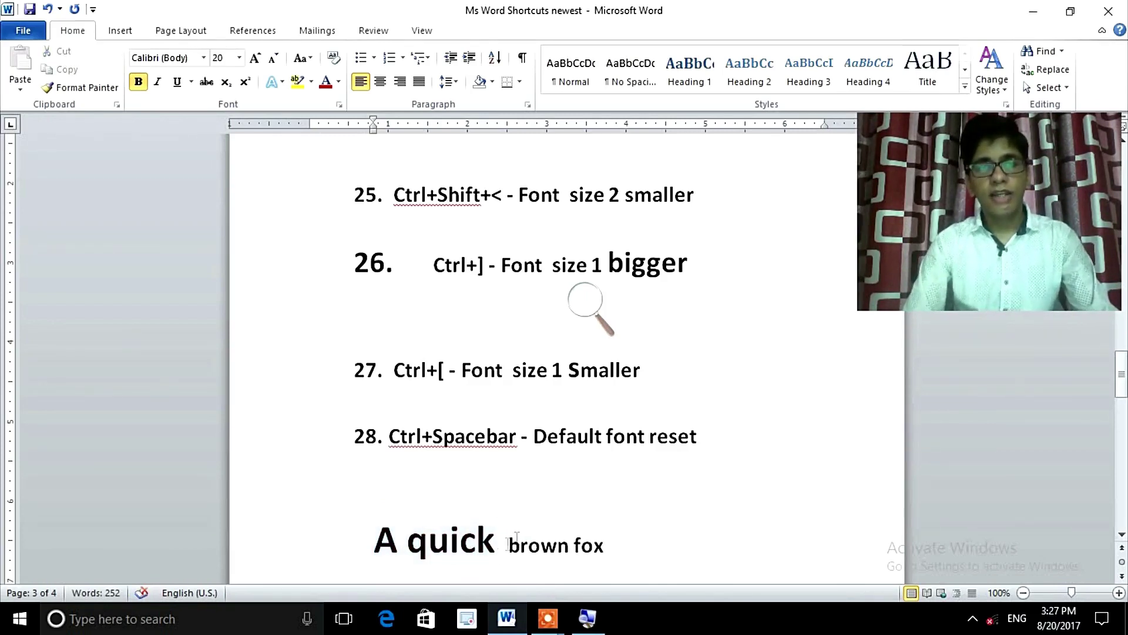
{"action": "type", "text": "jdkakj"}
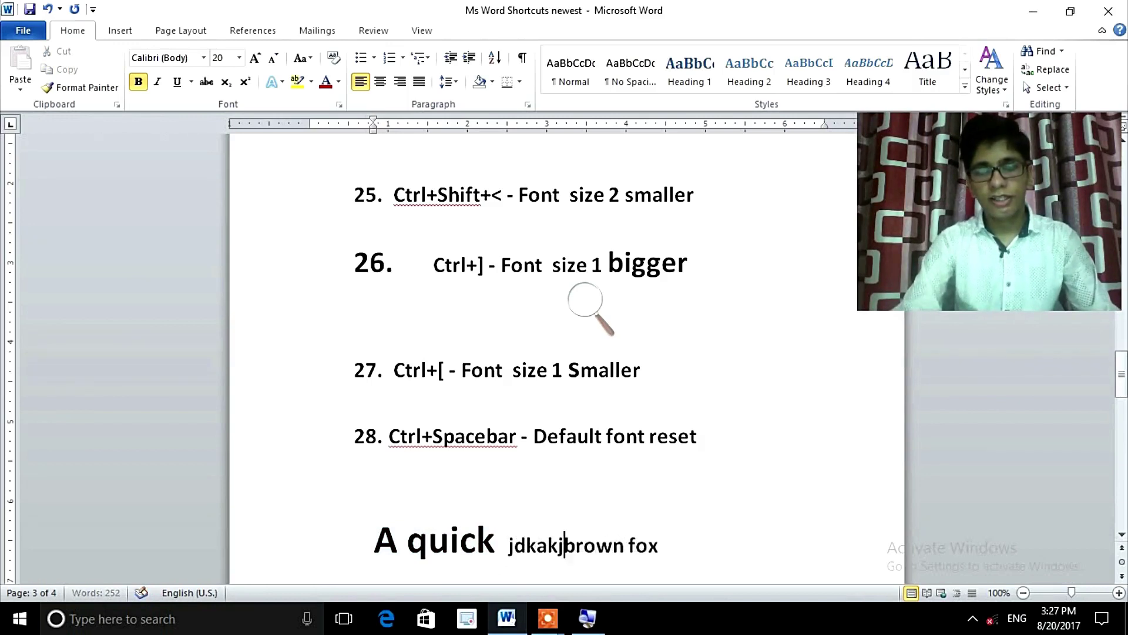
{"action": "type", "text": "kf"}
{"action": "key", "text": "BackSpace"}
{"action": "key", "text": "BackSpace"}
{"action": "key", "text": "BackSpace"}
{"action": "key", "text": "BackSpace"}
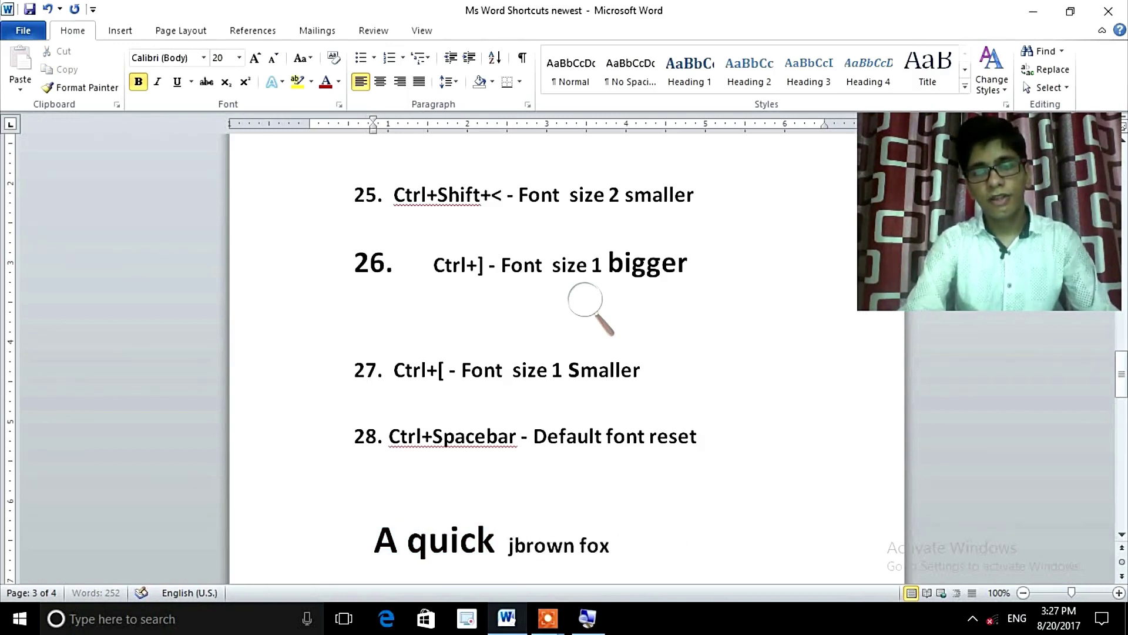
{"action": "key", "text": "BackSpace"}
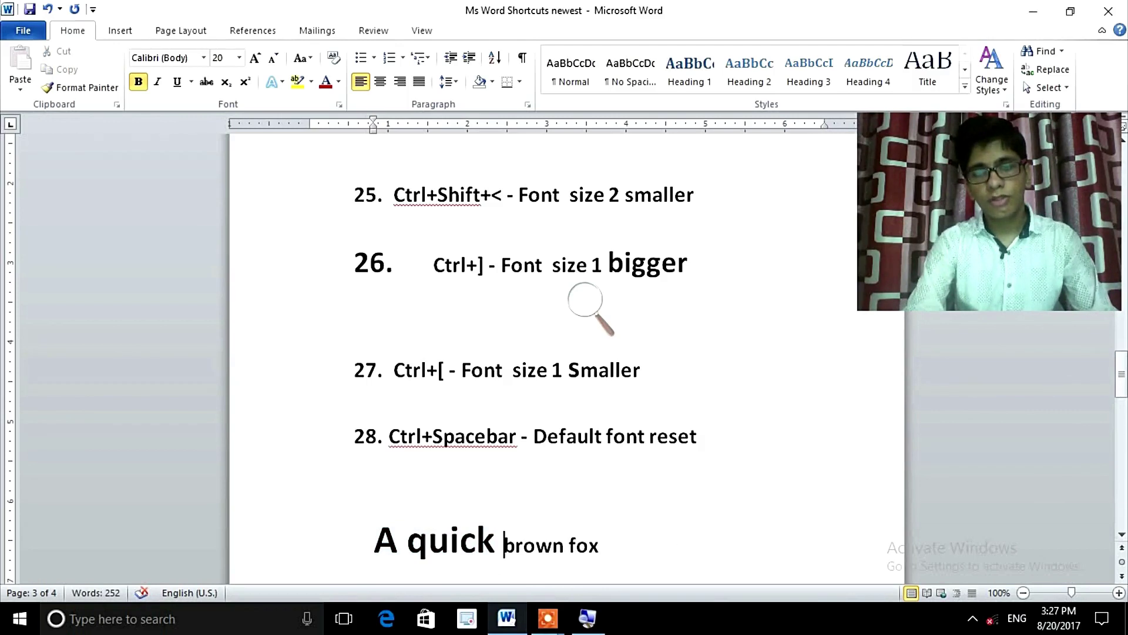
{"action": "key", "text": "BackSpace"}
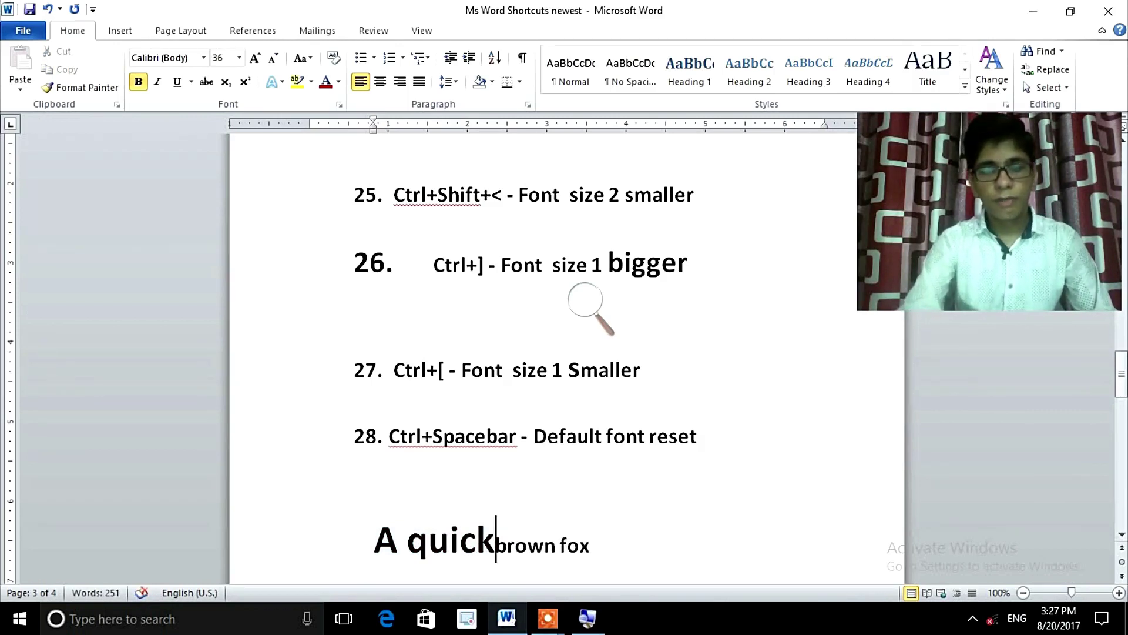
Enlarge 'brown fox' up to 36 pt to match 'A quick'
{"action": "left_click", "coordinate": [619, 541]}
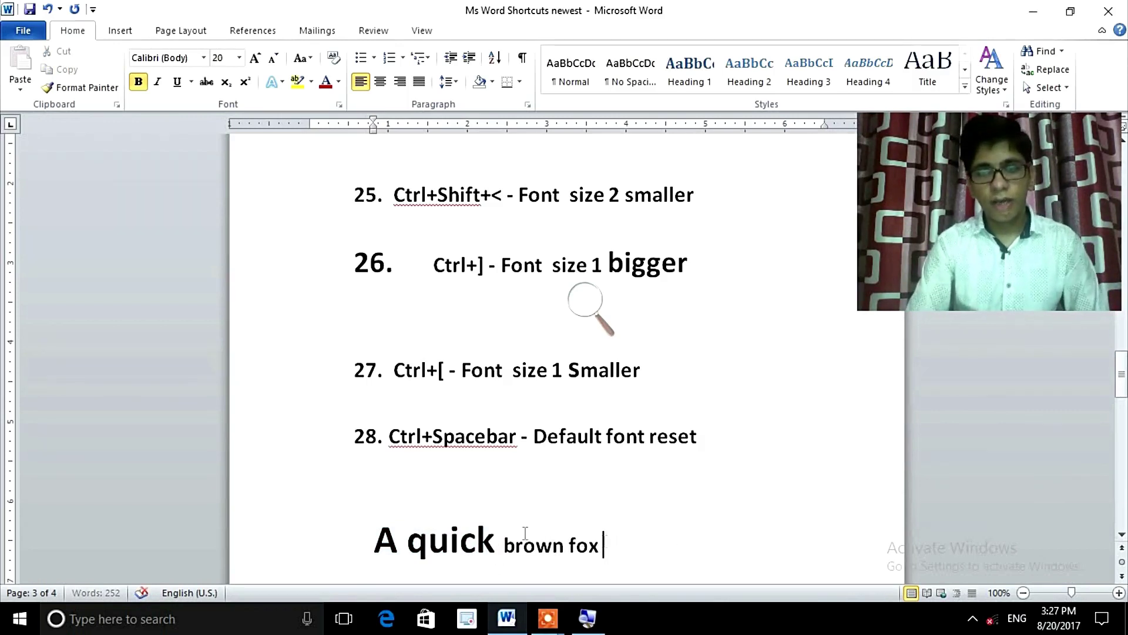
{"action": "left_click_drag", "start_coordinate": [525, 533], "coordinate": [502, 536]}
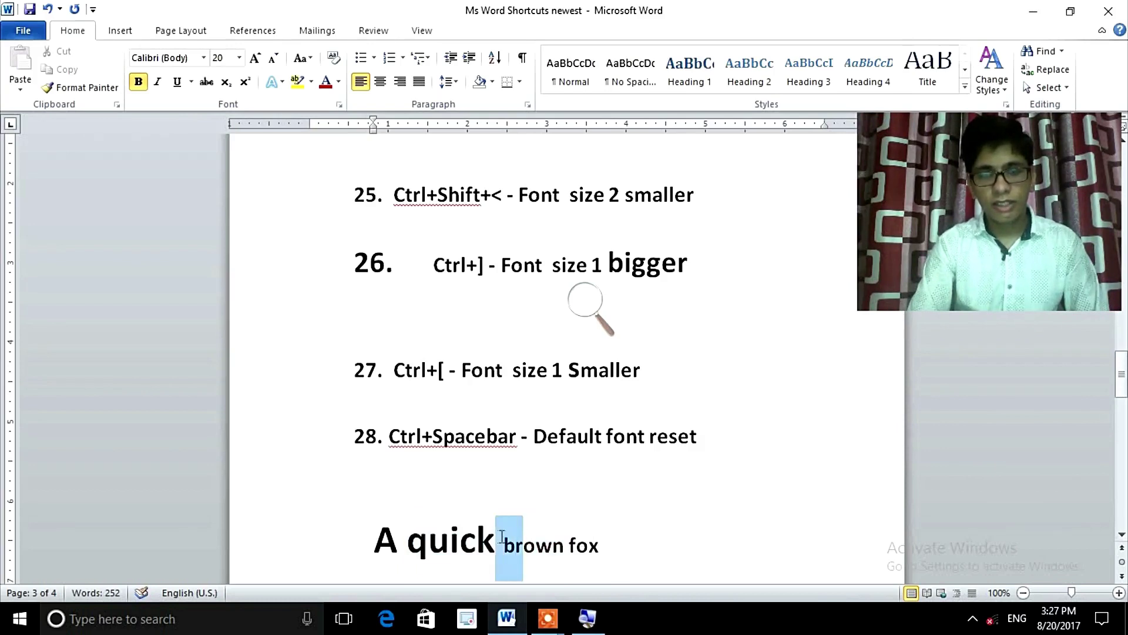
{"action": "left_click", "coordinate": [504, 536]}
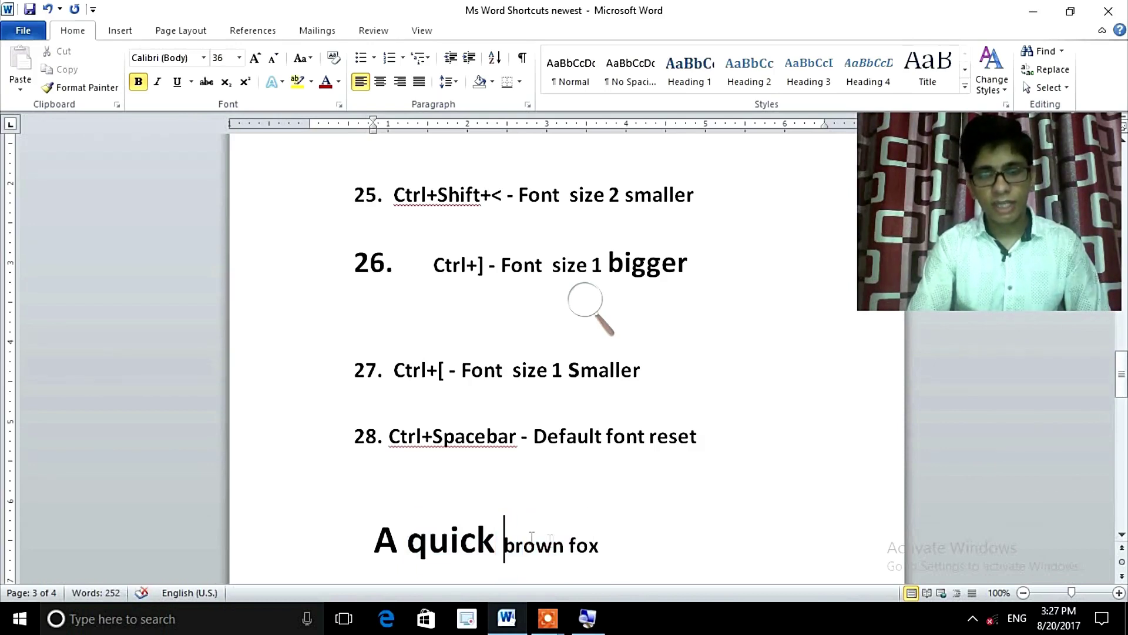
{"action": "left_click_drag", "start_coordinate": [532, 536], "coordinate": [606, 541]}
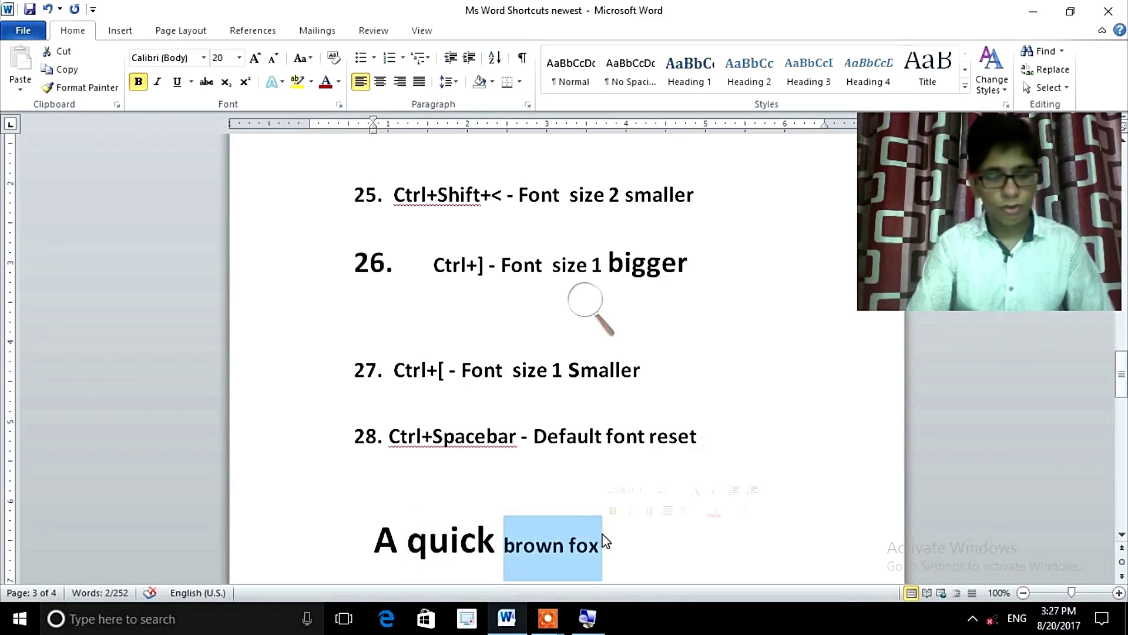
{"action": "key", "text": "ctrl+bracketright"}
{"action": "key", "text": "ctrl+bracketright"}
{"action": "key", "text": "ctrl+bracketright"}
{"action": "key", "text": "ctrl+bracketright"}
{"action": "key", "text": "ctrl+bracketright"}
{"action": "key", "text": "ctrl+bracketright"}
{"action": "key", "text": "ctrl+bracketright"}
{"action": "key", "text": "ctrl+bracketright"}
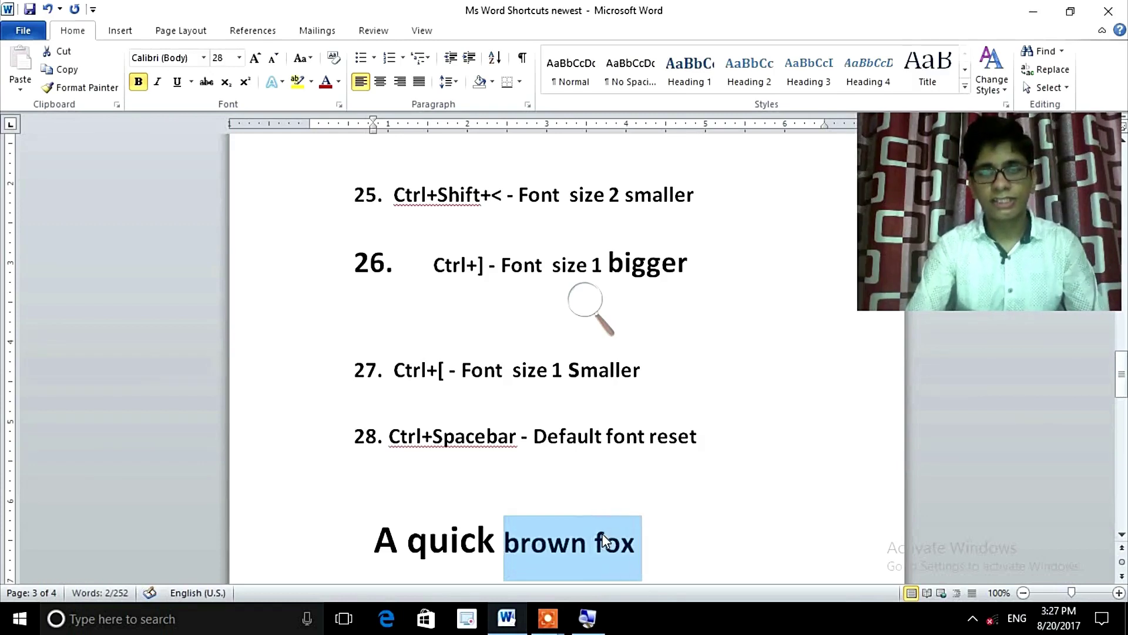
{"action": "key", "text": "ctrl+shift+period"}
Reset the font after 'fox' with Ctrl+Space, test-type letters, then remove the sample line
{"action": "left_click", "coordinate": [730, 531]}
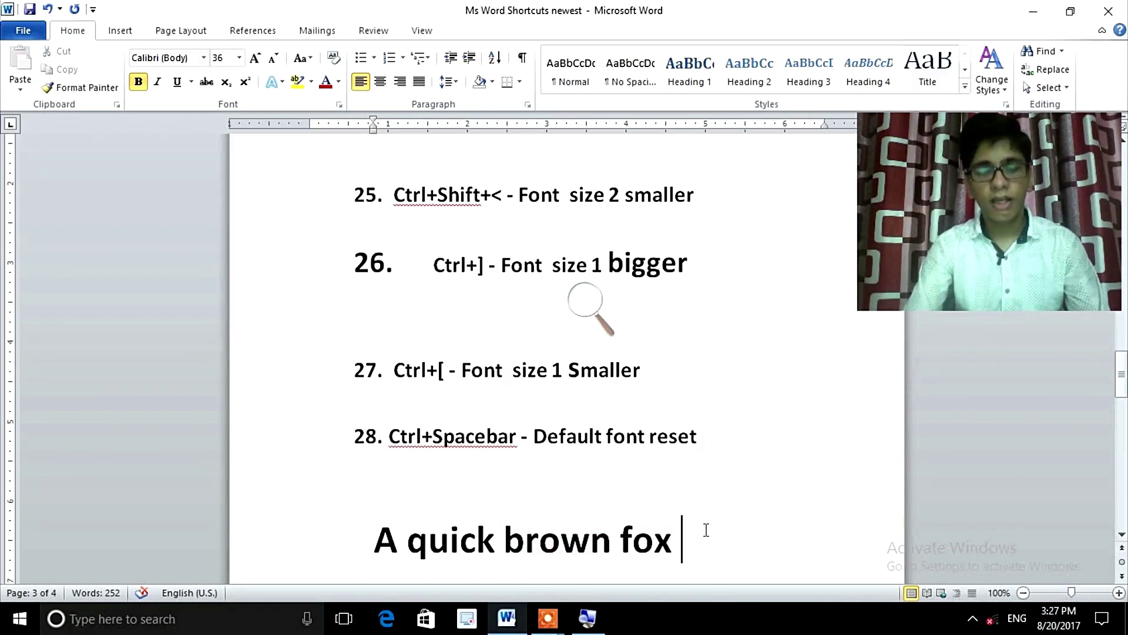
{"action": "key", "text": "ctrl+space"}
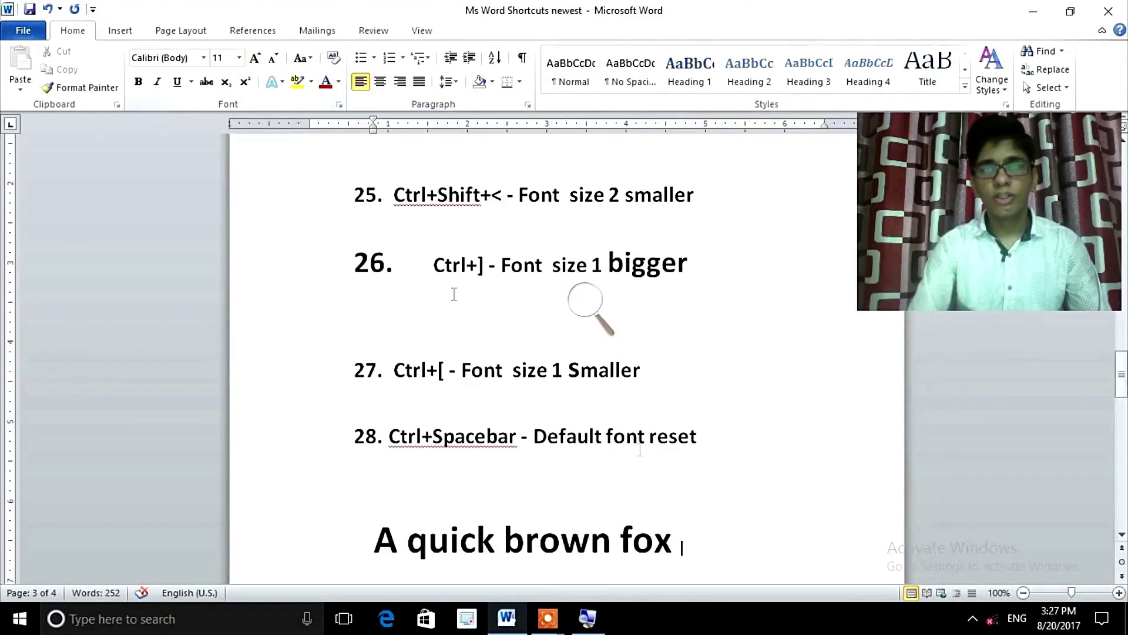
{"action": "type", "text": "djla"}
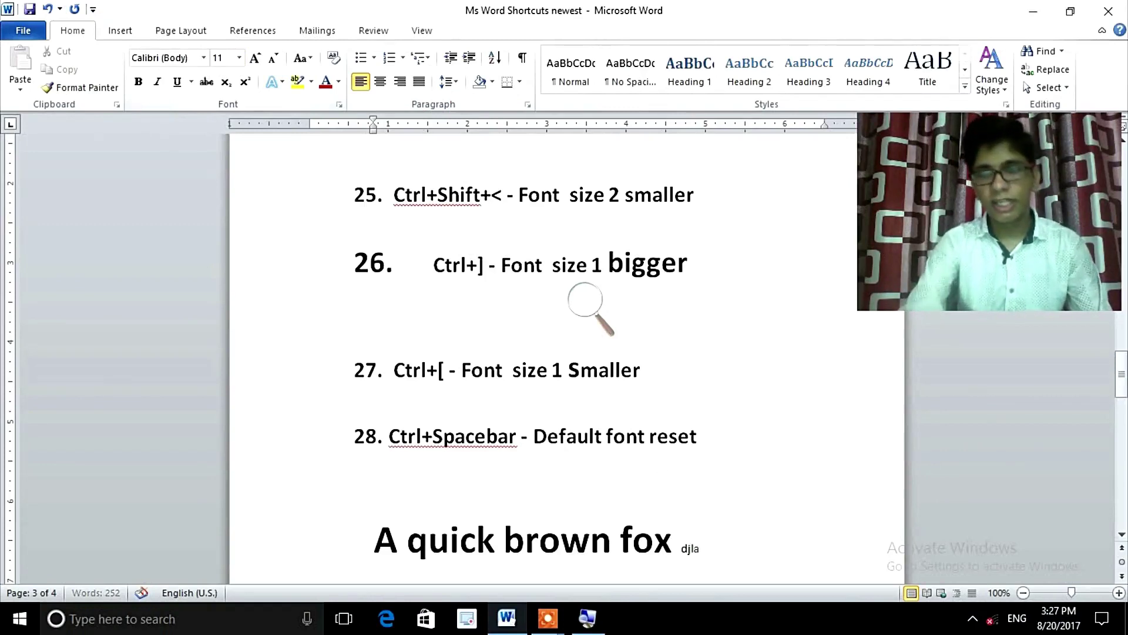
{"action": "type", "text": "fkdg"}
{"action": "key", "text": "BackSpace"}
{"action": "key", "text": "BackSpace"}
{"action": "key", "text": "BackSpace"}
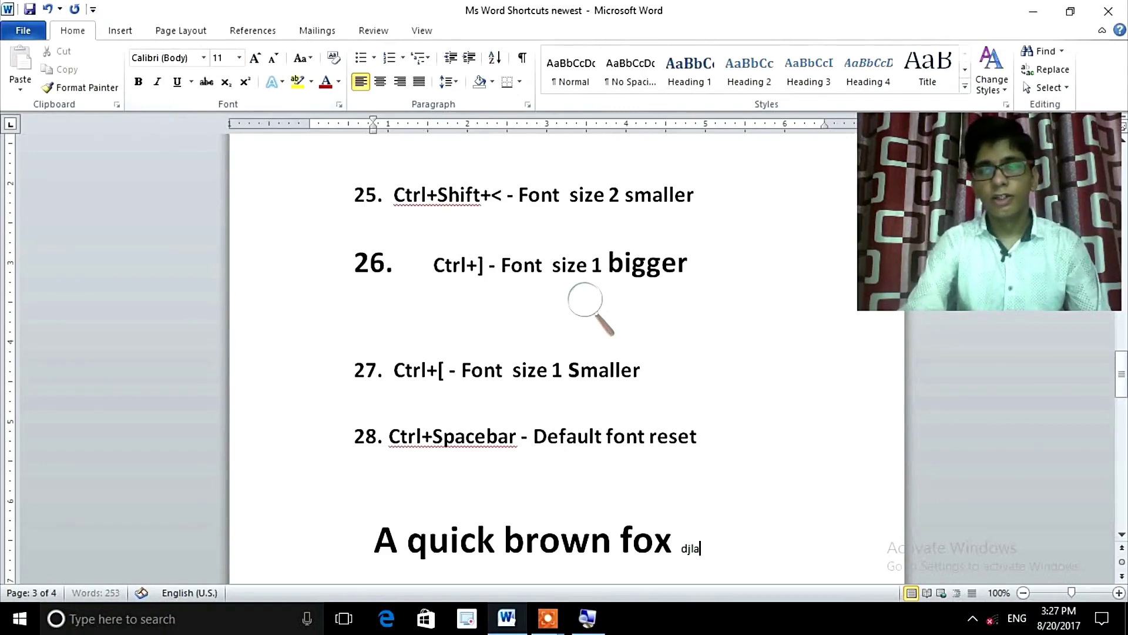
{"action": "key", "text": "BackSpace"}
{"action": "key", "text": "BackSpace"}
{"action": "key", "text": "BackSpace"}
{"action": "key", "text": "BackSpace"}
{"action": "key", "text": "BackSpace"}
{"action": "key", "text": "BackSpace"}
{"action": "key", "text": "BackSpace"}
{"action": "key", "text": "BackSpace"}
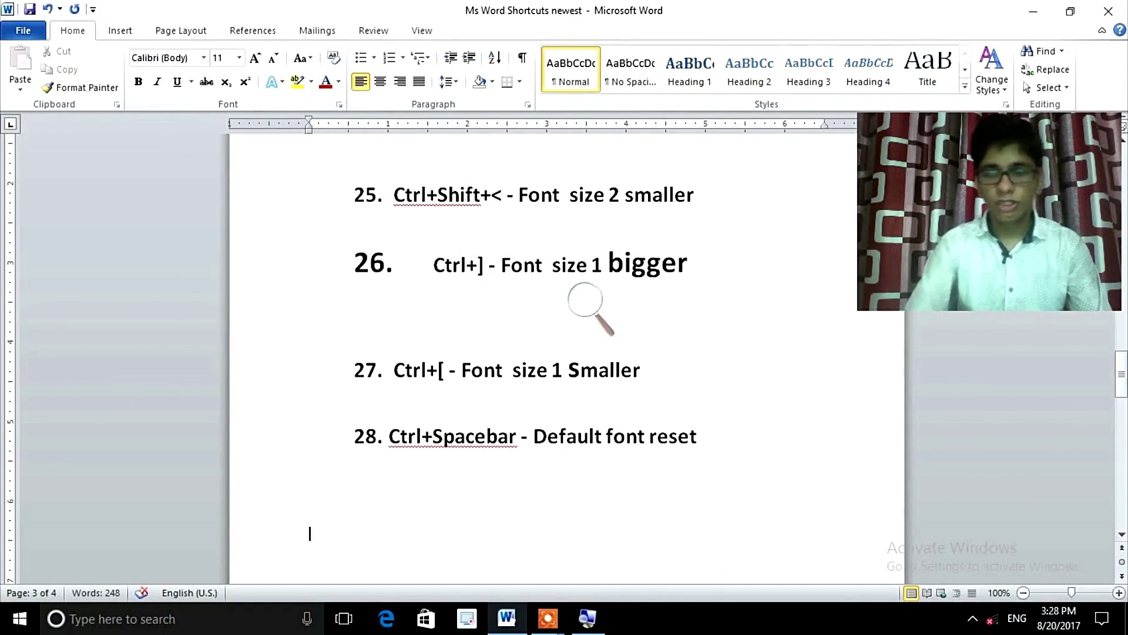
{"action": "key", "text": "Down"}
Cycle items 32 and 33 through single, double and 1.5 line spacing, ending single-spaced
{"action": "key", "text": "Down"}
{"action": "key", "text": "Down"}
{"action": "key", "text": "Down"}
{"action": "key", "text": "Down"}
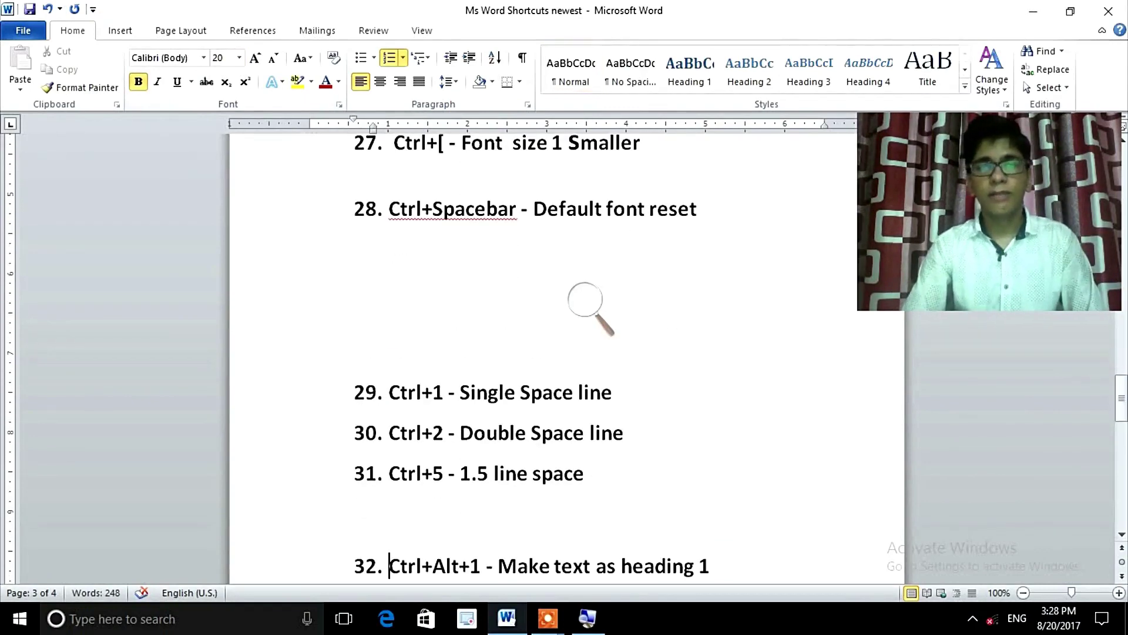
{"action": "key", "text": "Down"}
{"action": "key", "text": "Down"}
{"action": "key", "text": "Down"}
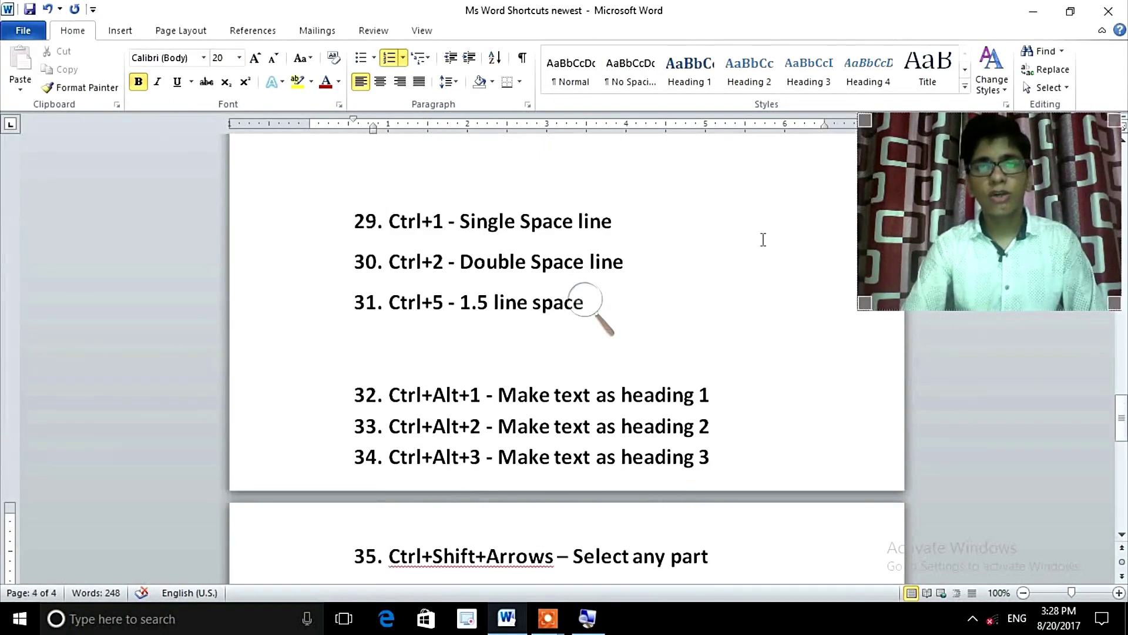
{"action": "left_click", "coordinate": [623, 219]}
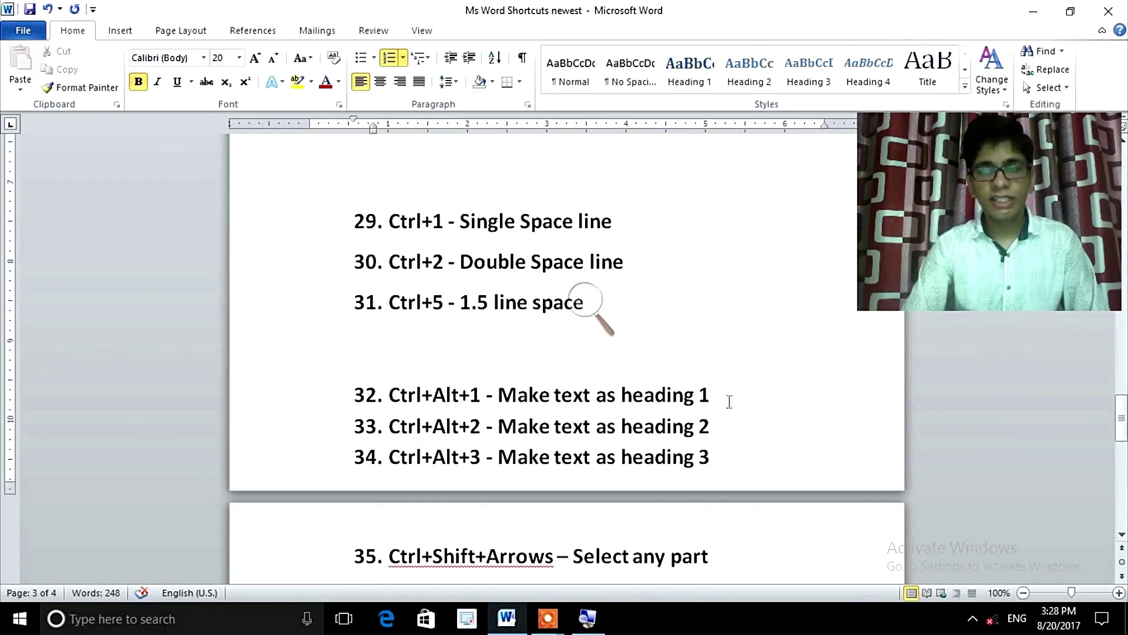
{"action": "left_click_drag", "start_coordinate": [727, 419], "coordinate": [414, 388]}
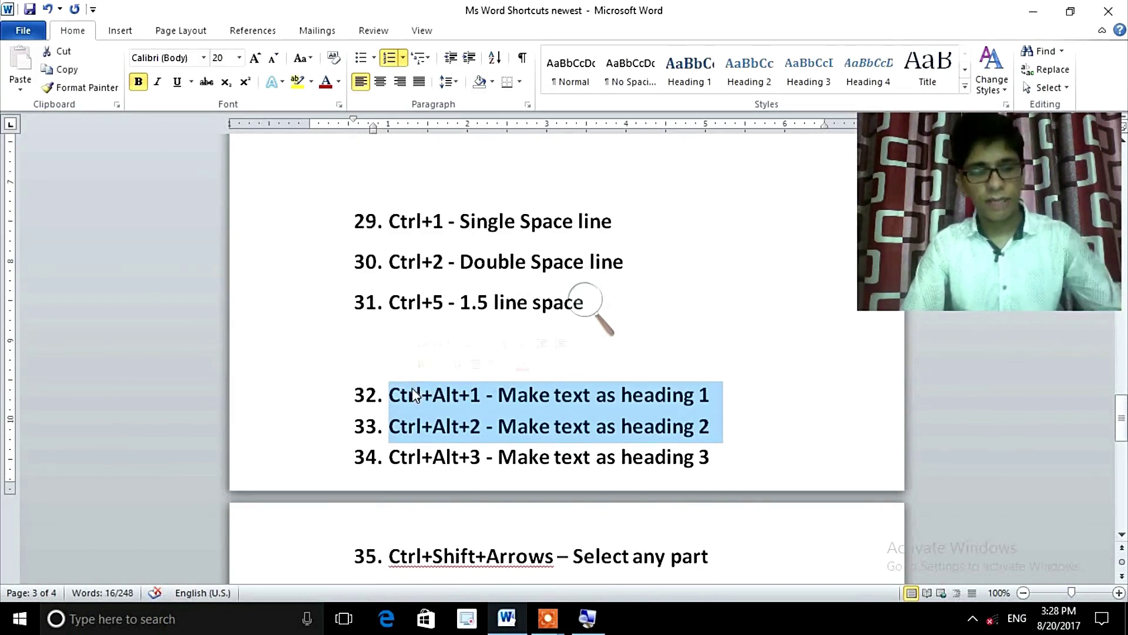
{"action": "key", "text": "ctrl+1"}
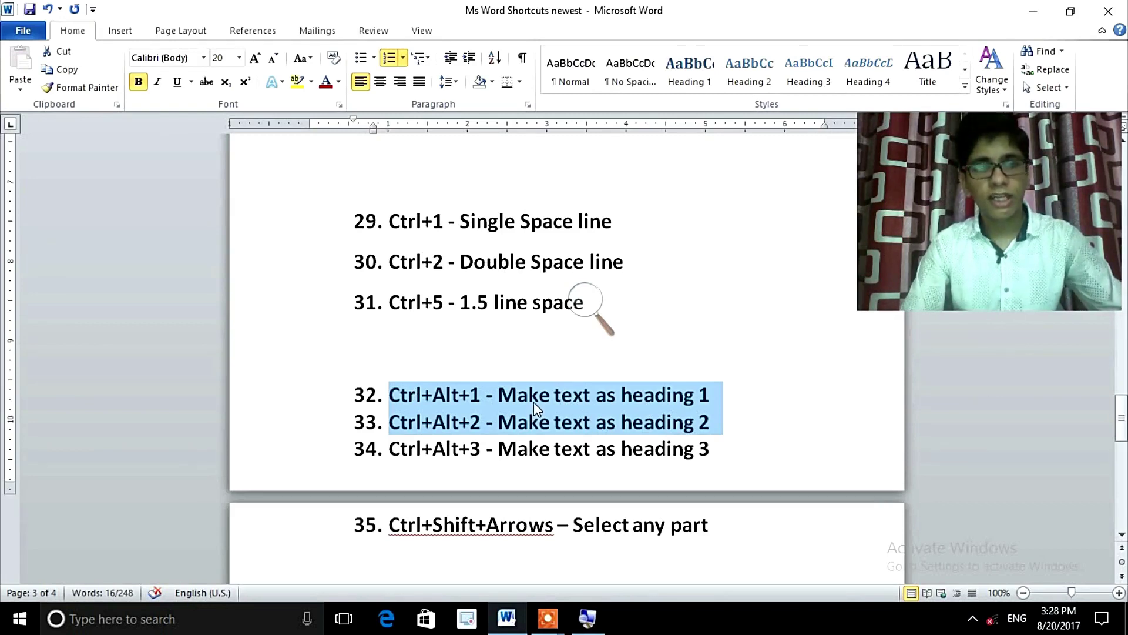
{"action": "key", "text": "ctrl+2"}
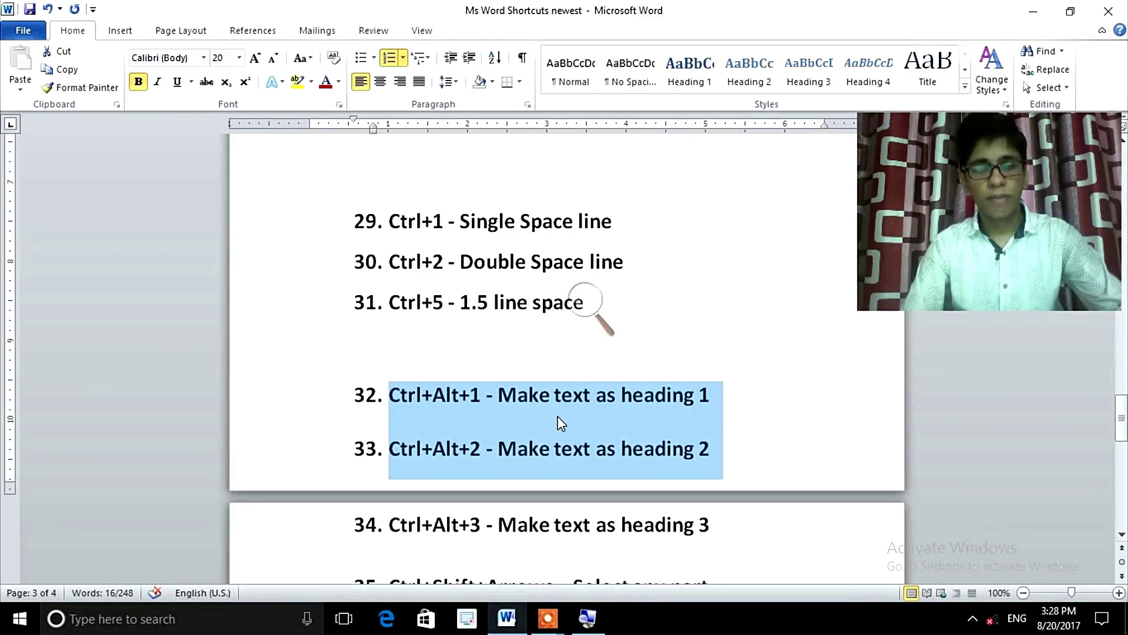
{"action": "key", "text": "ctrl+1"}
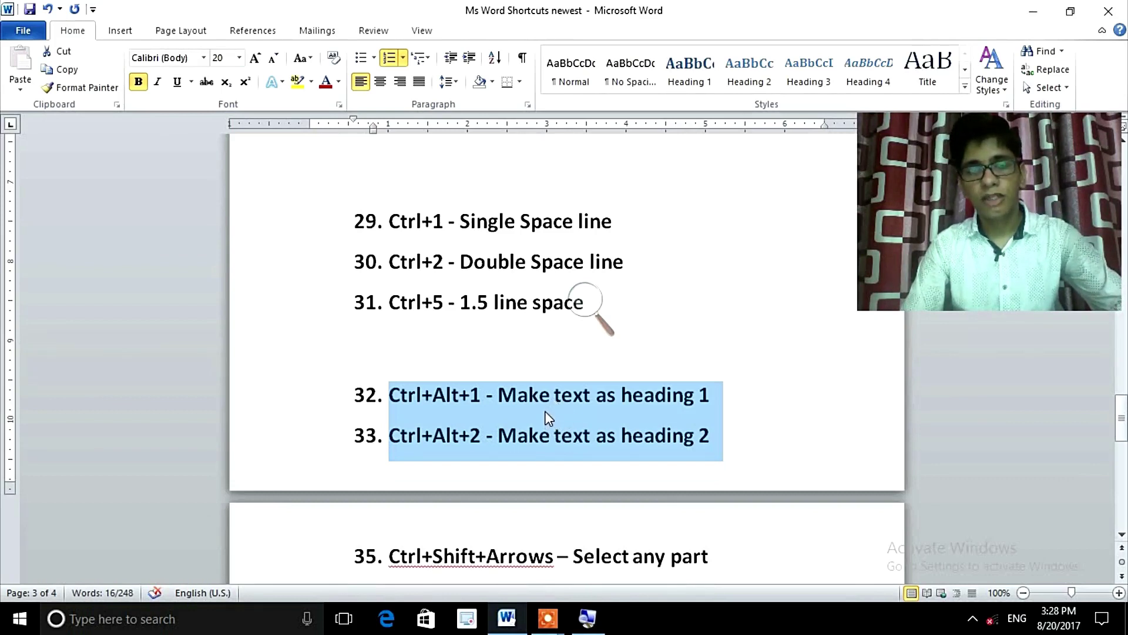
{"action": "key", "text": "ctrl+5"}
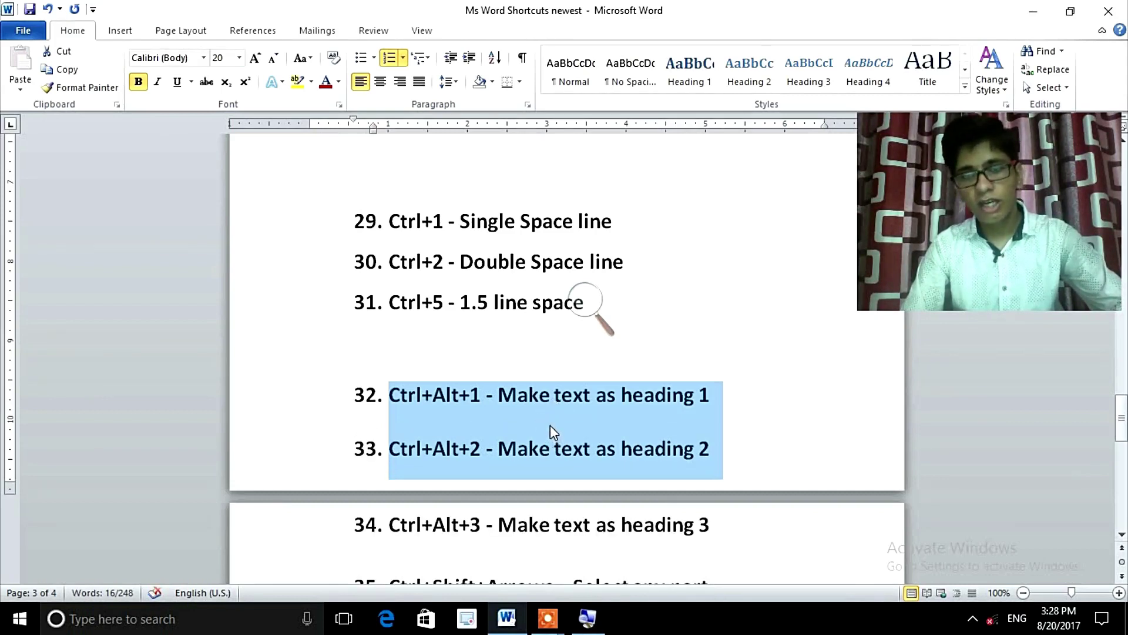
{"action": "key", "text": "ctrl+1"}
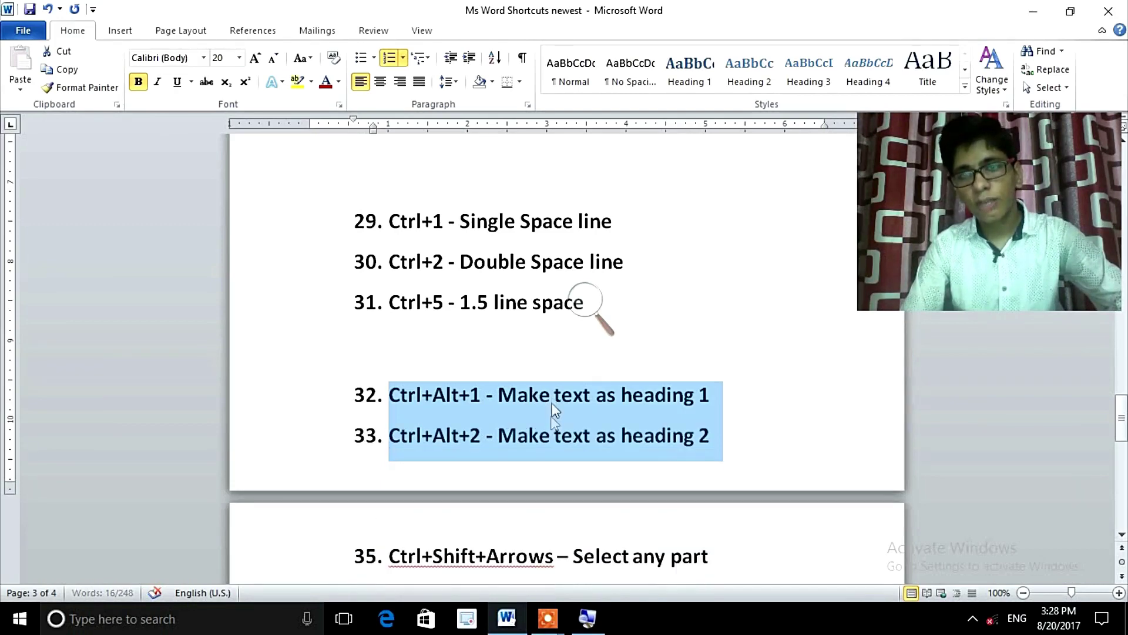
{"action": "left_click", "coordinate": [633, 476]}
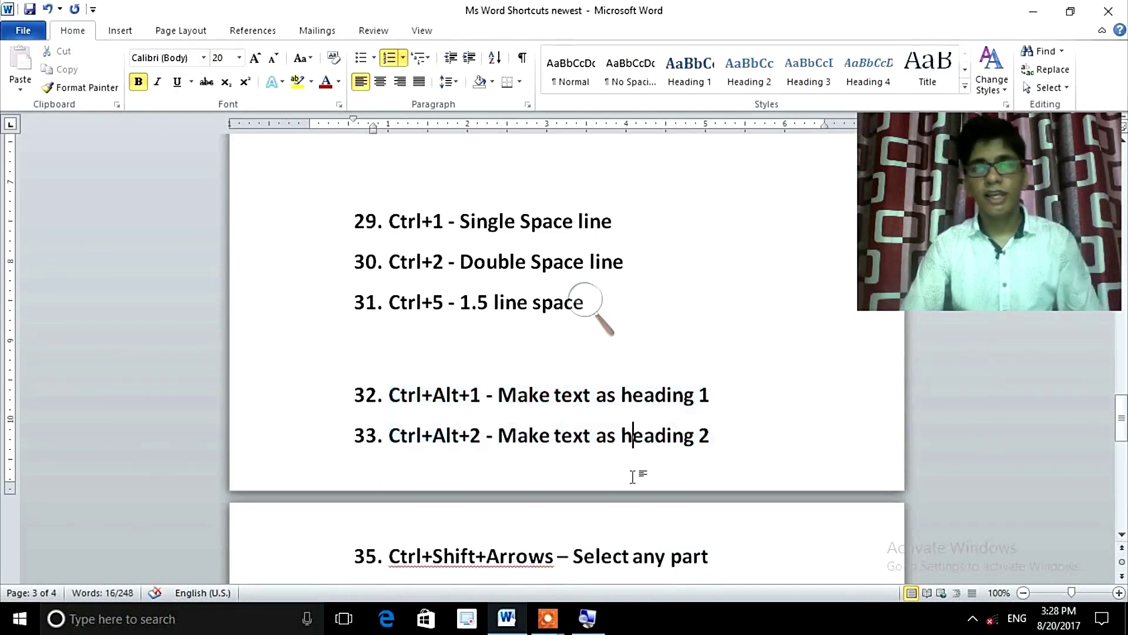
Select item 35 'Ctrl+Shift+Arrows – Select any part' word by word from its end
{"action": "scroll", "coordinate": [633, 476], "scroll_direction": "down", "scroll_amount": 2}
{"action": "left_click", "coordinate": [634, 478]}
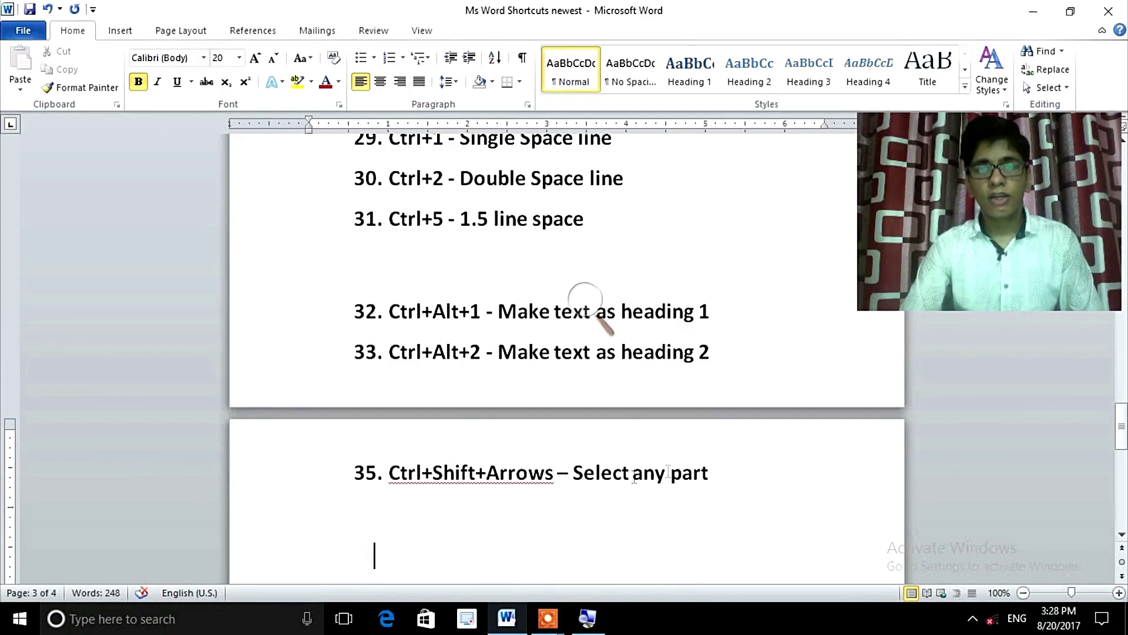
{"action": "left_click", "coordinate": [559, 472]}
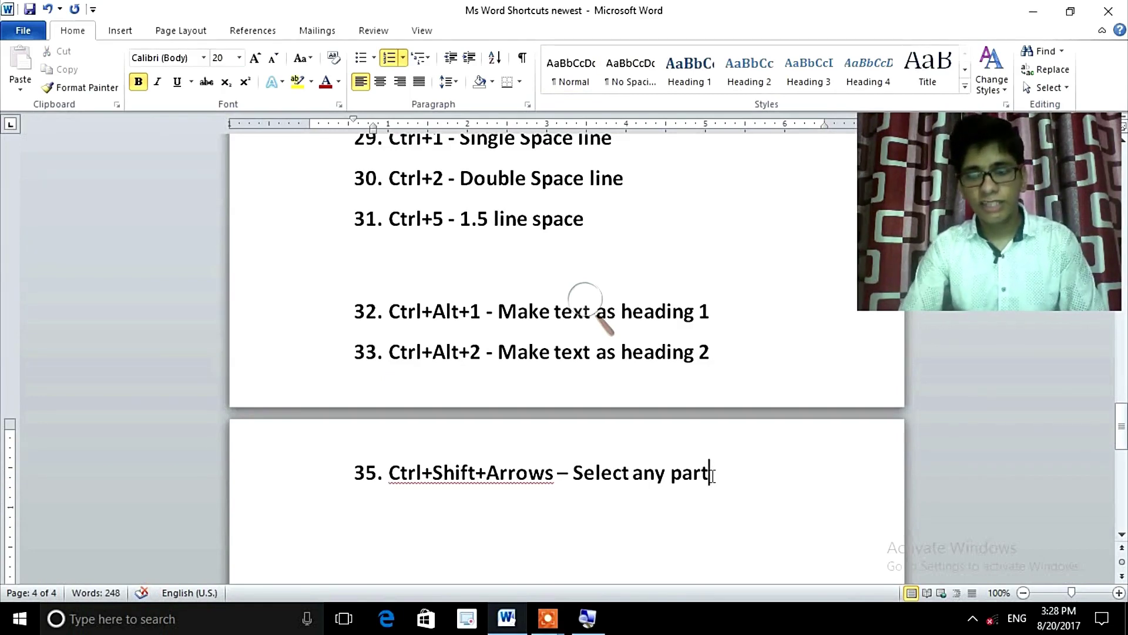
{"action": "key", "text": "ctrl+shift+Left"}
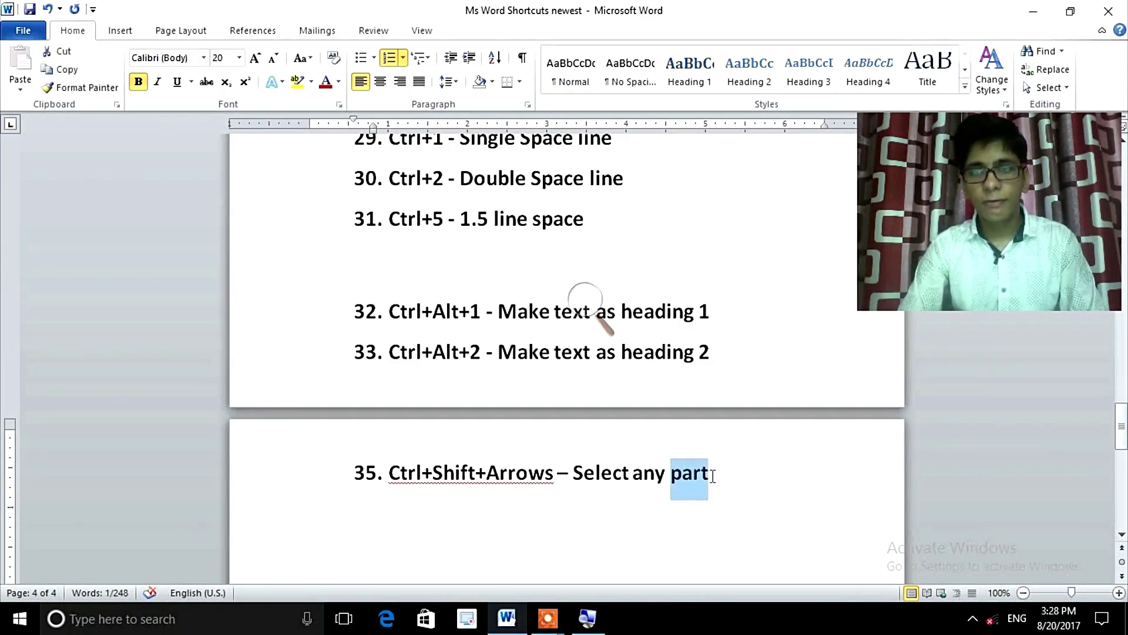
{"action": "key", "text": "ctrl+shift+Left"}
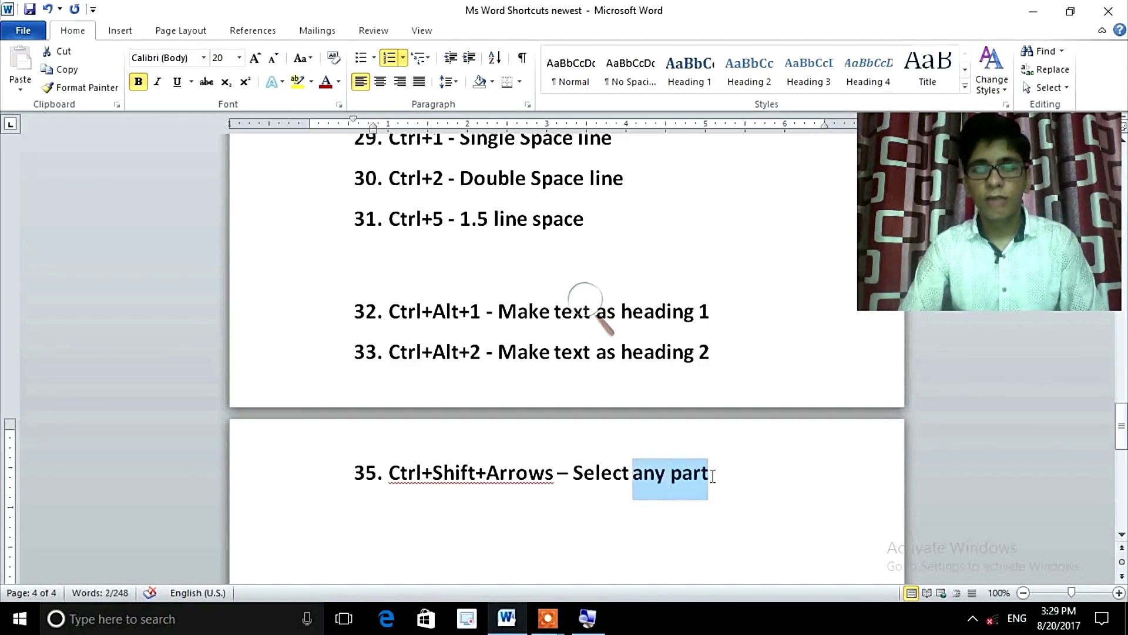
{"action": "key", "text": "ctrl+shift+Left"}
{"action": "key", "text": "ctrl+shift+Left"}
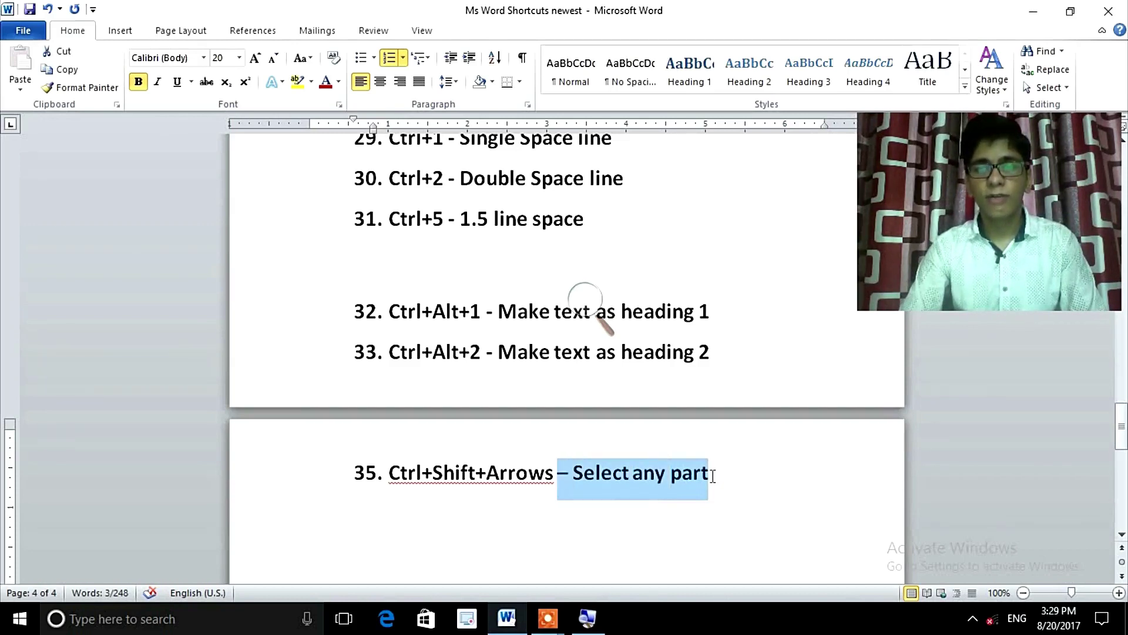
{"action": "key", "text": "ctrl+shift+Left"}
{"action": "key", "text": "ctrl+shift+Left"}
{"action": "key", "text": "ctrl+shift+Left"}
{"action": "key", "text": "ctrl+shift+Left"}
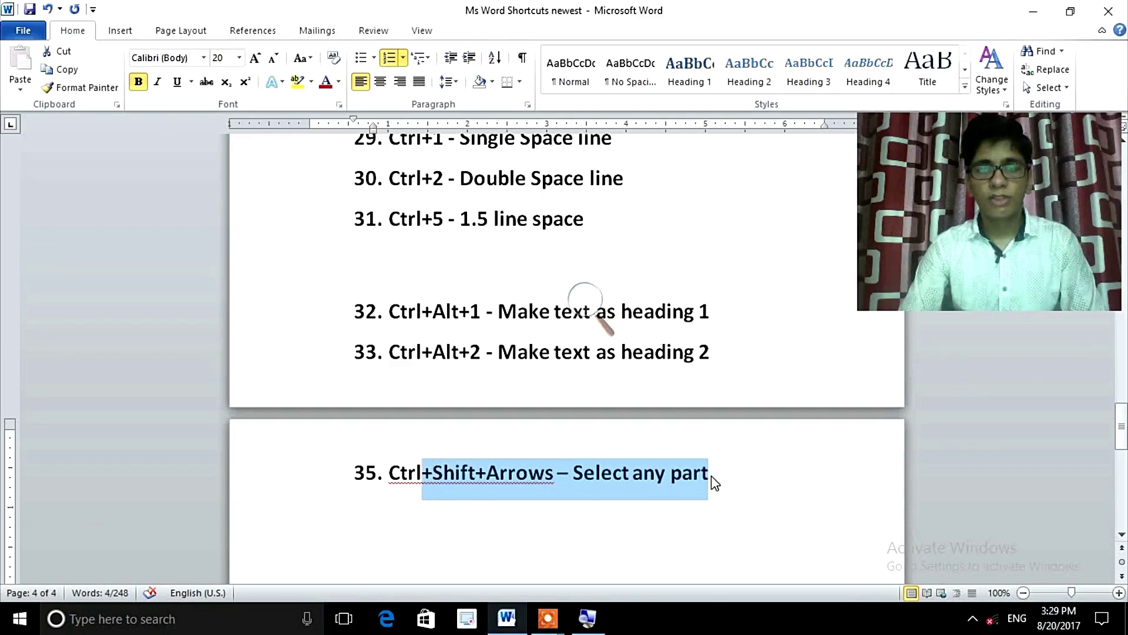
{"action": "key", "text": "ctrl+shift+Left"}
{"action": "key", "text": "ctrl+shift+Left"}
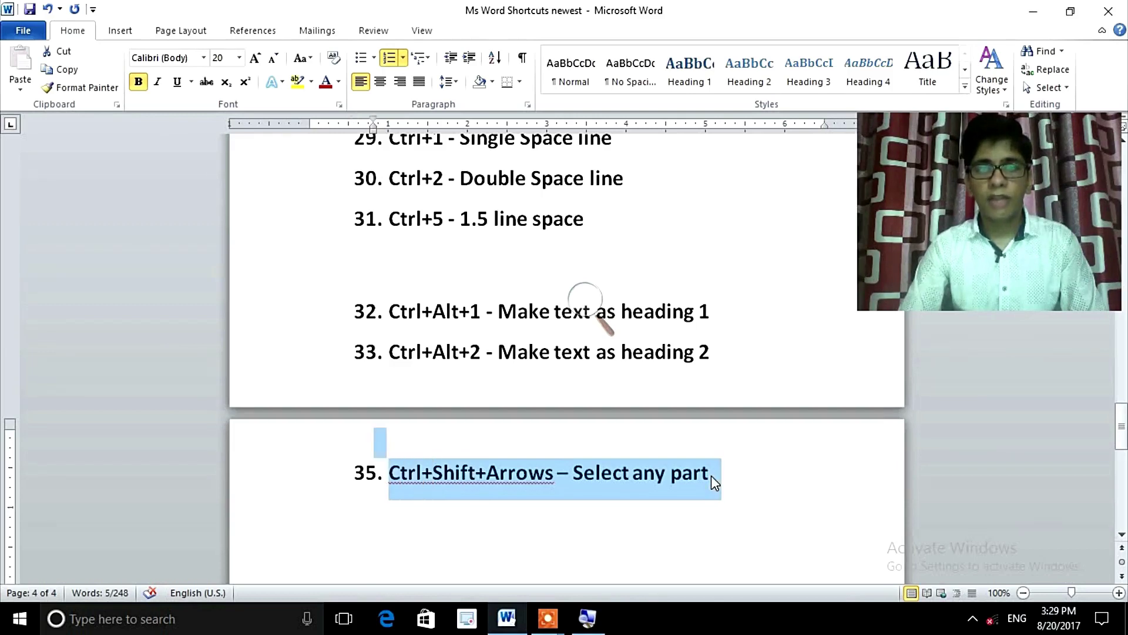
Extend the selection up paragraph by paragraph through item 25, then select the whole document
{"action": "key", "text": "ctrl+shift+Up"}
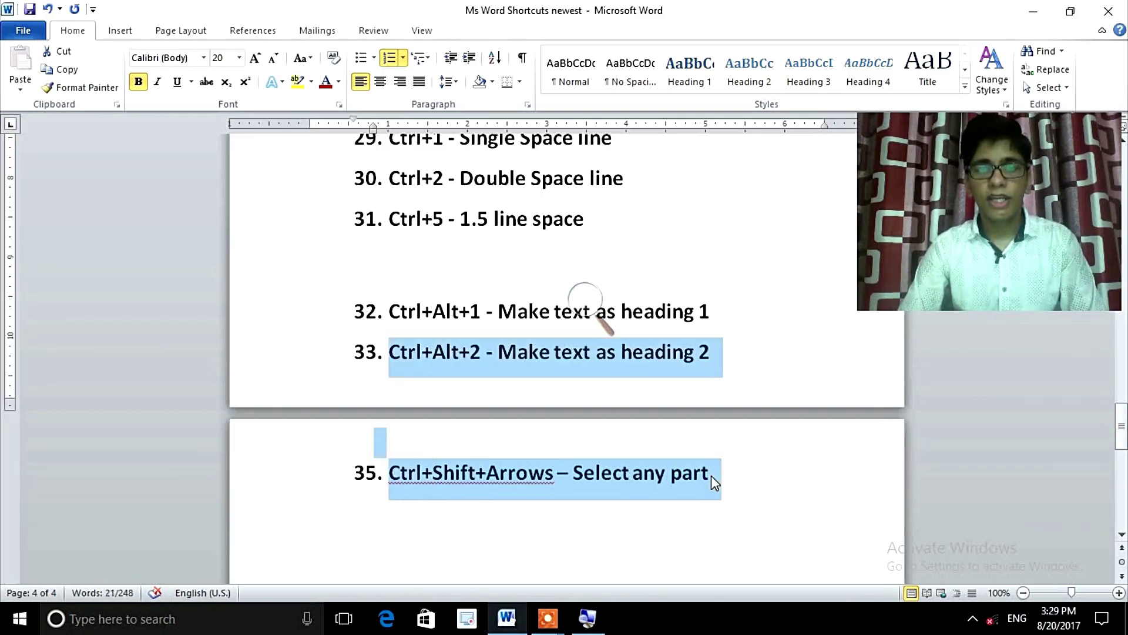
{"action": "key", "text": "ctrl+shift+Up"}
{"action": "key", "text": "ctrl+shift+Up"}
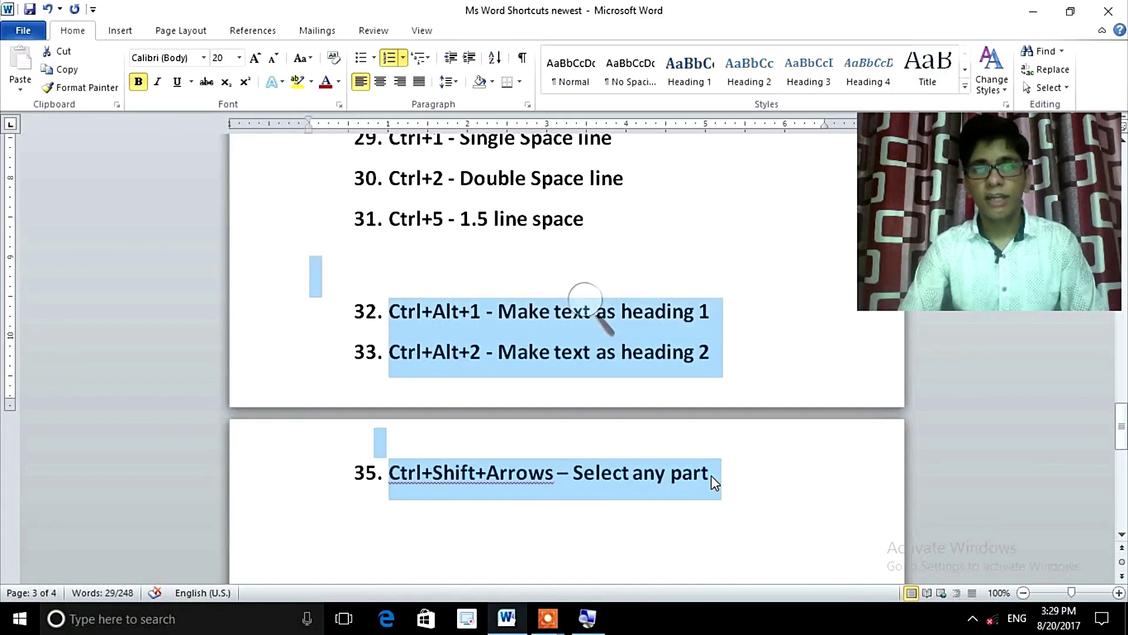
{"action": "key", "text": "ctrl+shift+Up"}
{"action": "key", "text": "ctrl+shift+Up"}
{"action": "key", "text": "ctrl+shift+Up"}
{"action": "key", "text": "ctrl+shift+Up"}
{"action": "key", "text": "ctrl+shift+Up"}
{"action": "key", "text": "ctrl+shift+Up"}
{"action": "key", "text": "ctrl+shift+Up"}
{"action": "key", "text": "ctrl+shift+Up"}
{"action": "key", "text": "ctrl+shift+Up"}
{"action": "key", "text": "ctrl+shift+Up"}
{"action": "key", "text": "ctrl+shift+Up"}
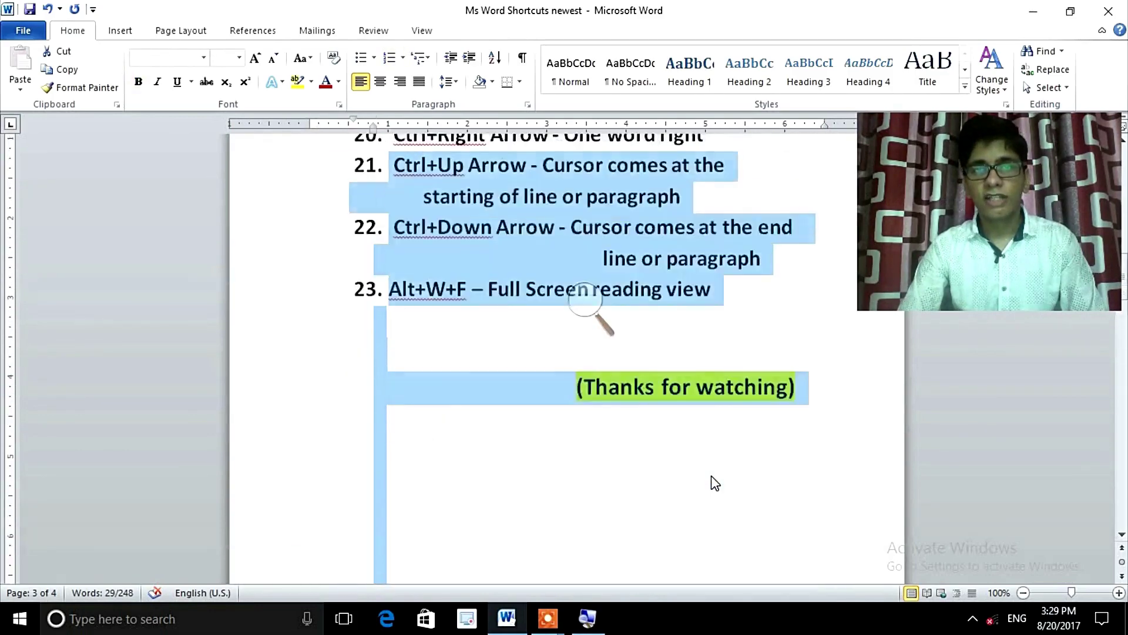
{"action": "key", "text": "ctrl+shift+Up"}
{"action": "key", "text": "ctrl+shift+Up"}
{"action": "key", "text": "ctrl+shift+Up"}
{"action": "key", "text": "ctrl+shift+Up"}
{"action": "key", "text": "ctrl+shift+Up"}
{"action": "key", "text": "ctrl+shift+Up"}
{"action": "key", "text": "ctrl+a"}
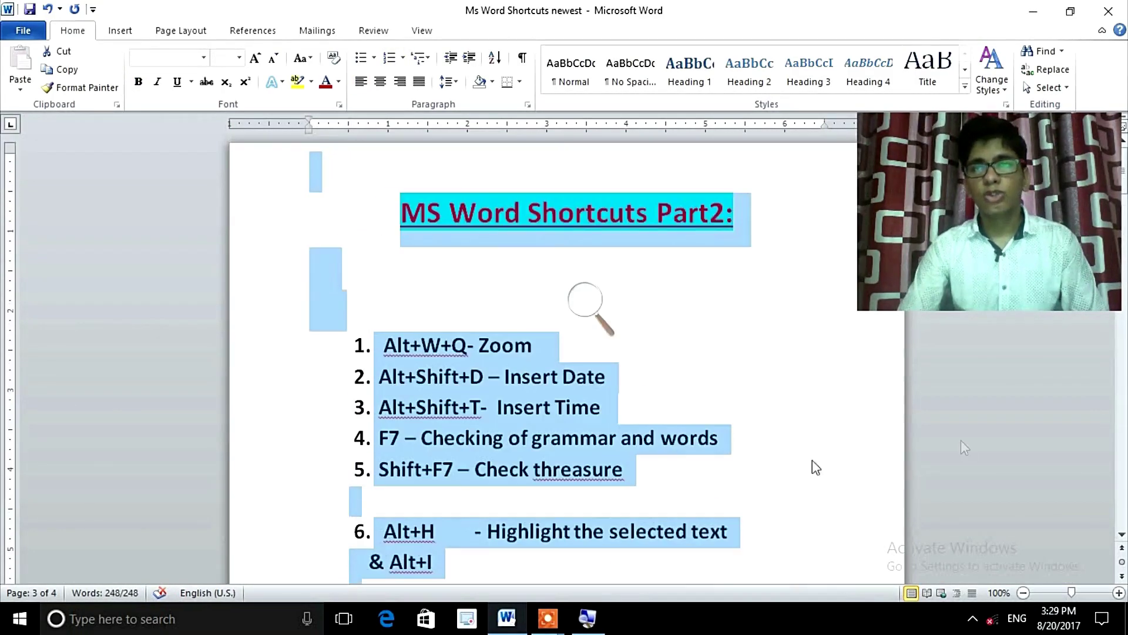
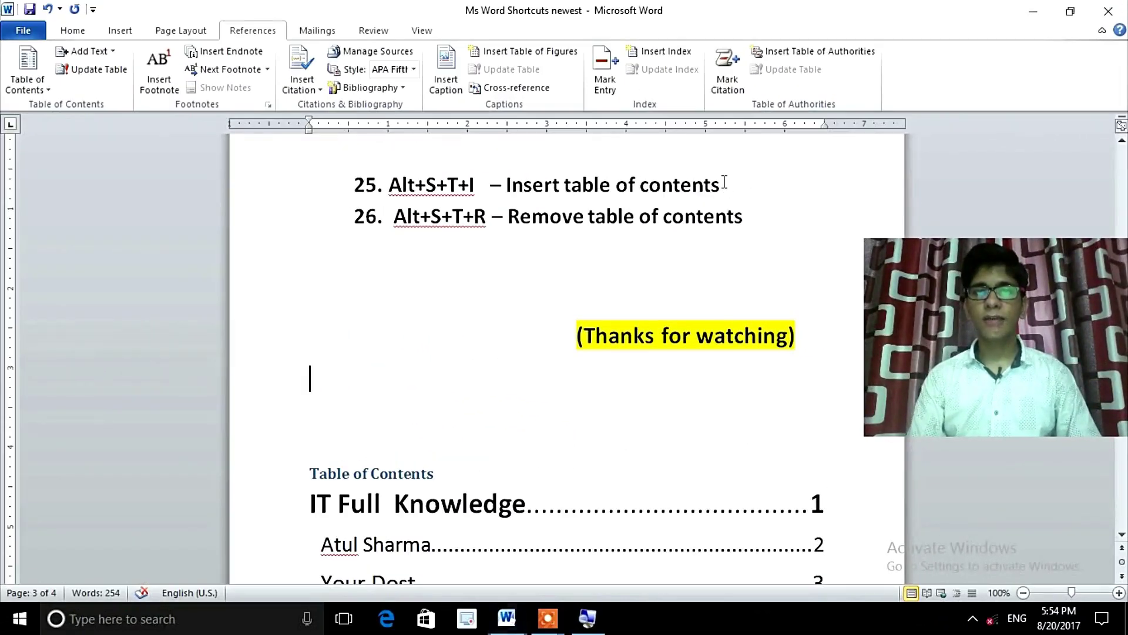
Review items 25–26 and the generated table of contents, then start a new blank document
{"action": "key", "text": "ctrl+shift+Left"}
{"action": "key", "text": "ctrl+shift+Left"}
{"action": "key", "text": "ctrl+shift+Left"}
{"action": "key", "text": "ctrl+shift+Left"}
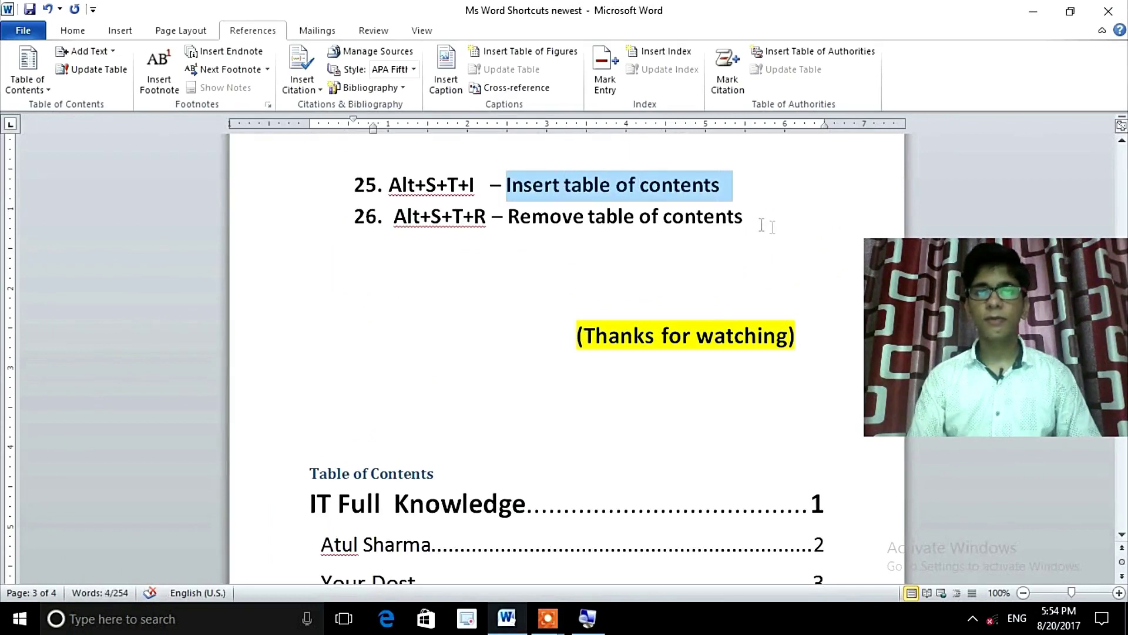
{"action": "left_click_drag", "start_coordinate": [760, 225], "coordinate": [508, 184]}
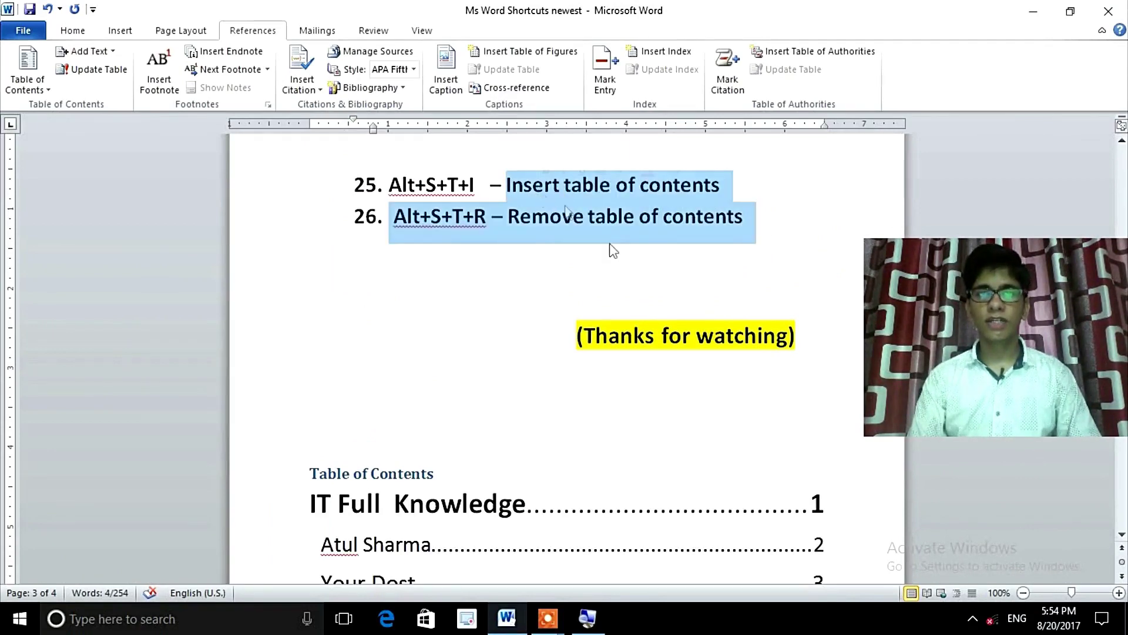
{"action": "left_click", "coordinate": [788, 398]}
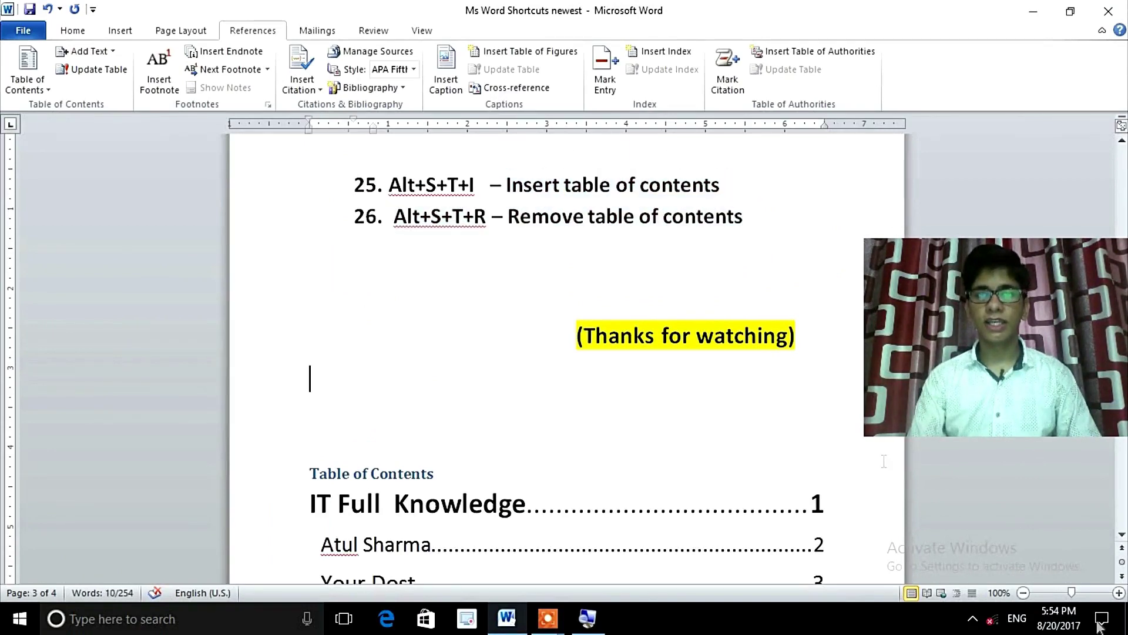
{"action": "left_click", "coordinate": [1122, 536]}
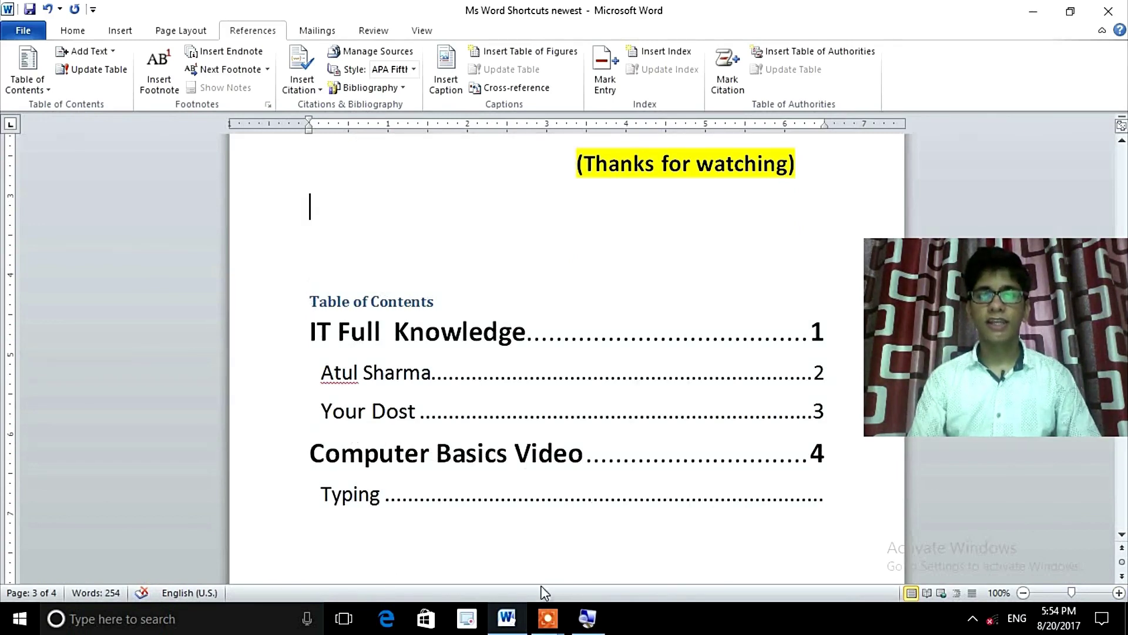
{"action": "key", "text": "ctrl+n"}
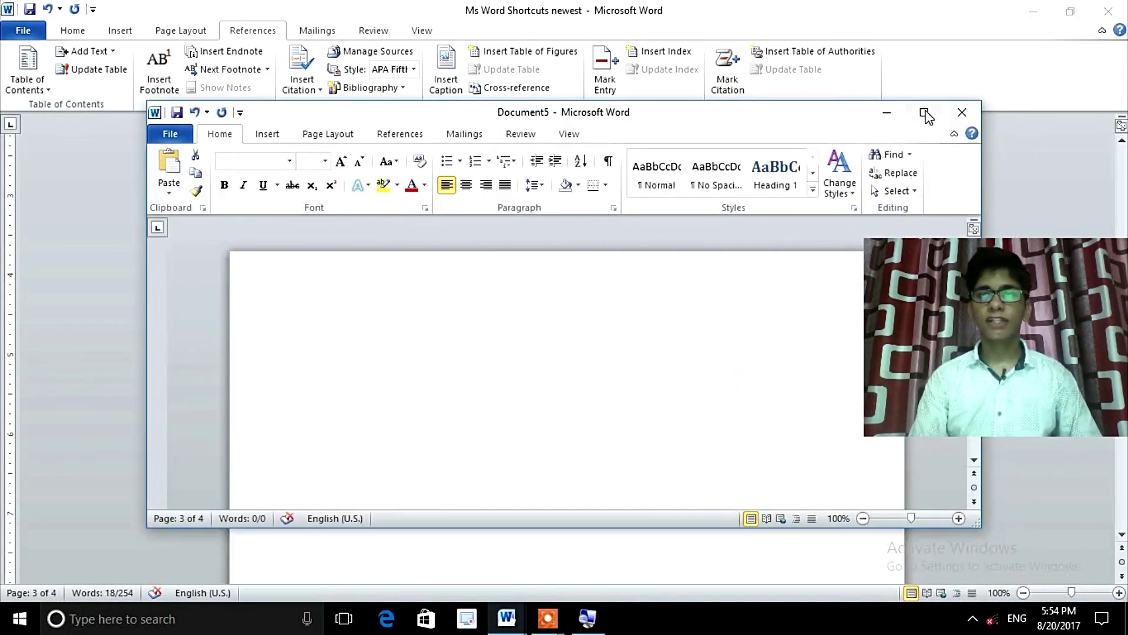
Maximize Document5, return to it, and open the Table of Contents gallery with Alt+S+T
{"action": "left_click", "coordinate": [924, 112]}
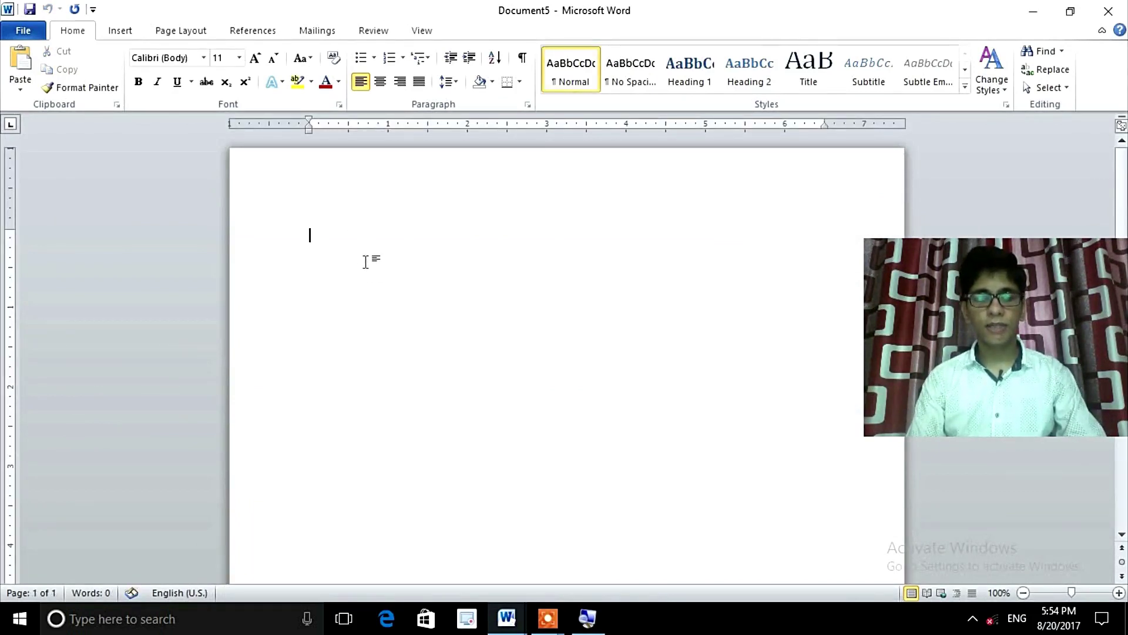
{"action": "key", "text": "ctrl+w"}
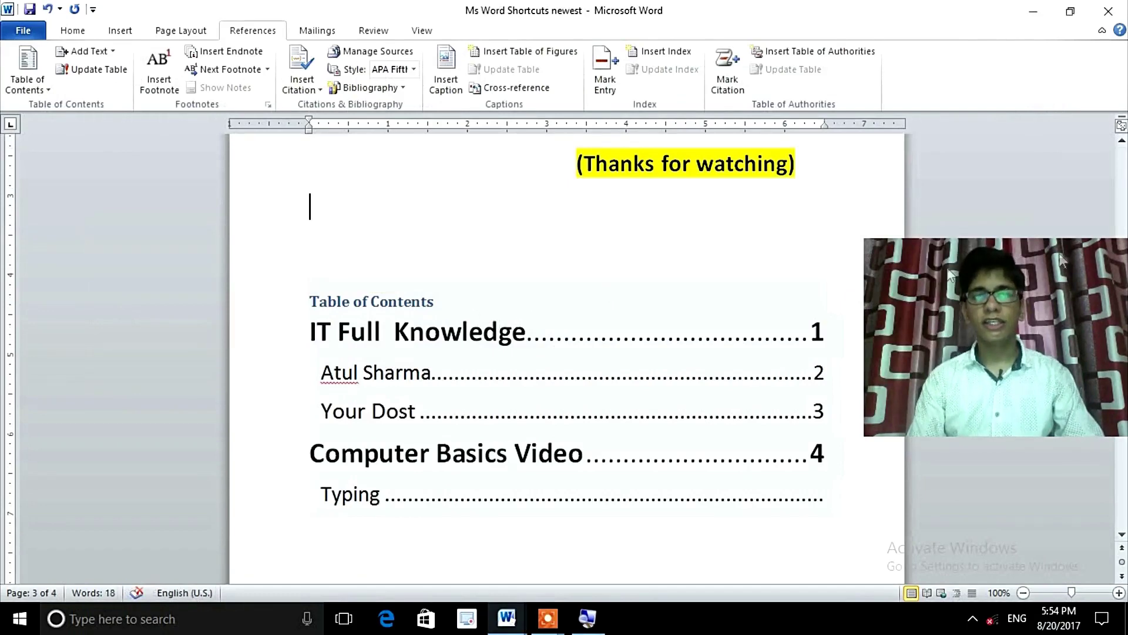
{"action": "scroll", "coordinate": [1108, 229], "scroll_direction": "up", "scroll_amount": 8}
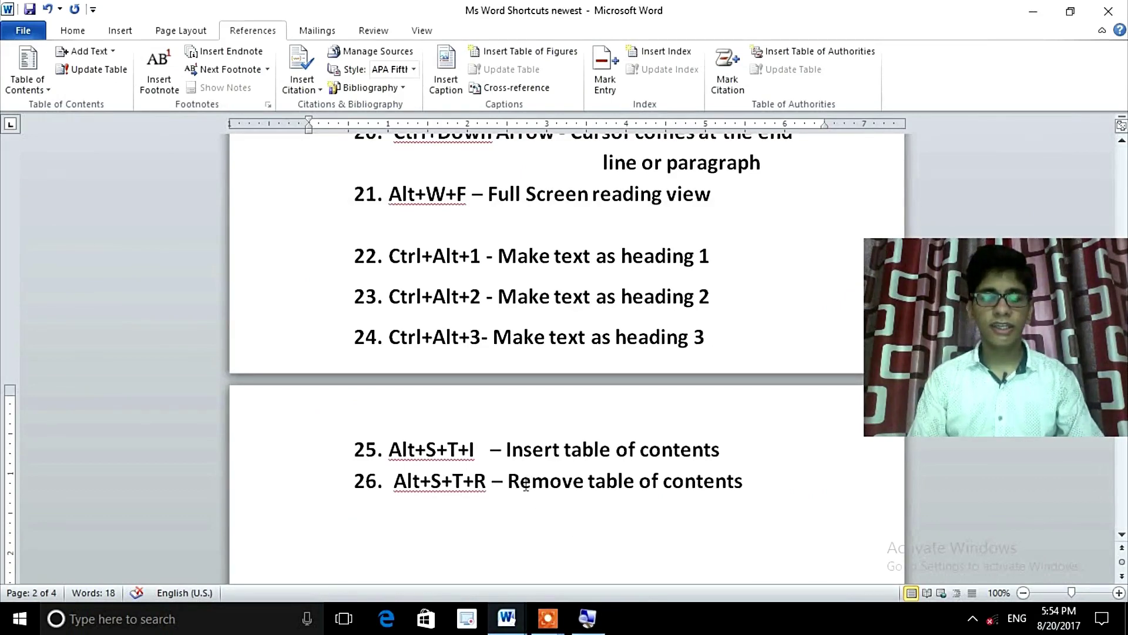
{"action": "key", "text": "alt+Tab"}
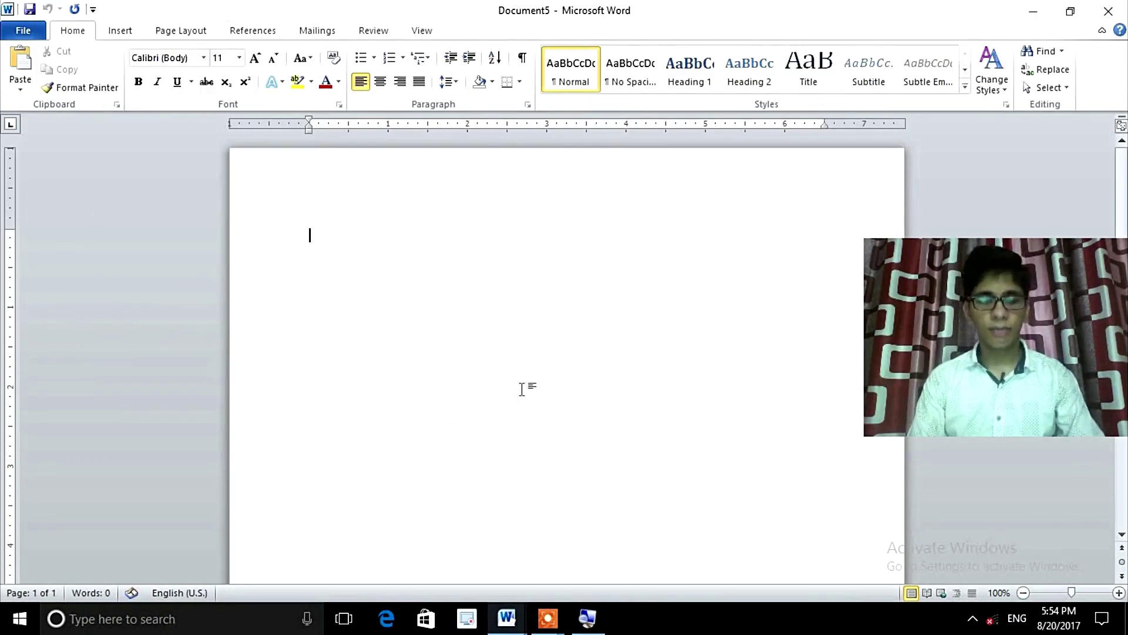
{"action": "key", "text": "alt+s"}
{"action": "key", "text": "t"}
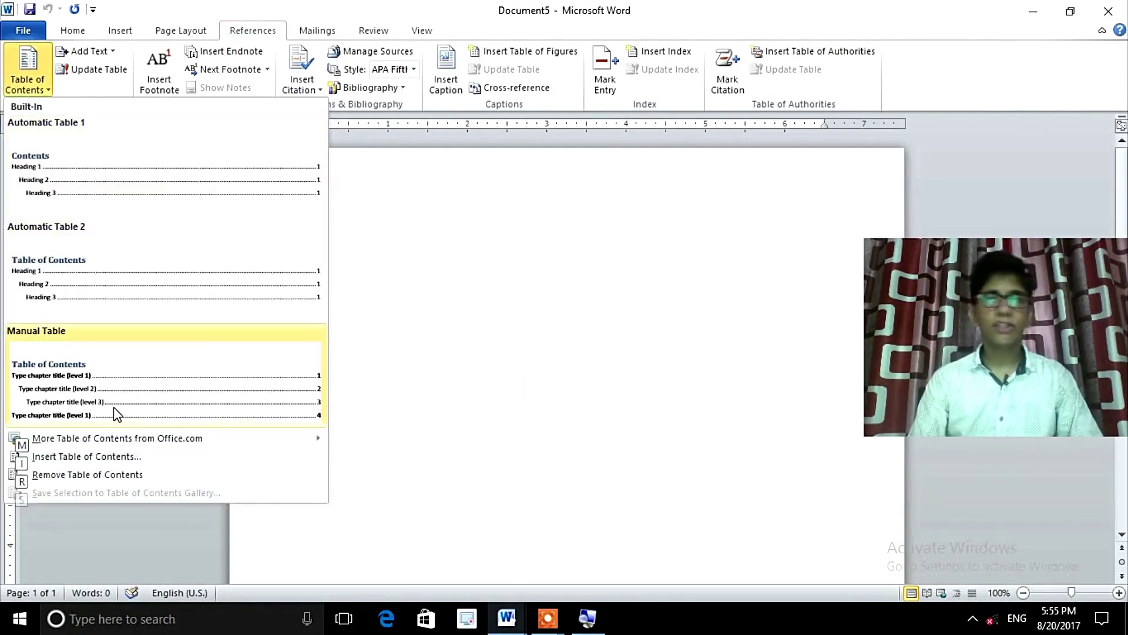
Insert a Manual Table and replace the first level-1 placeholder with 'IT Full Knowledge'
{"action": "left_click", "coordinate": [121, 378]}
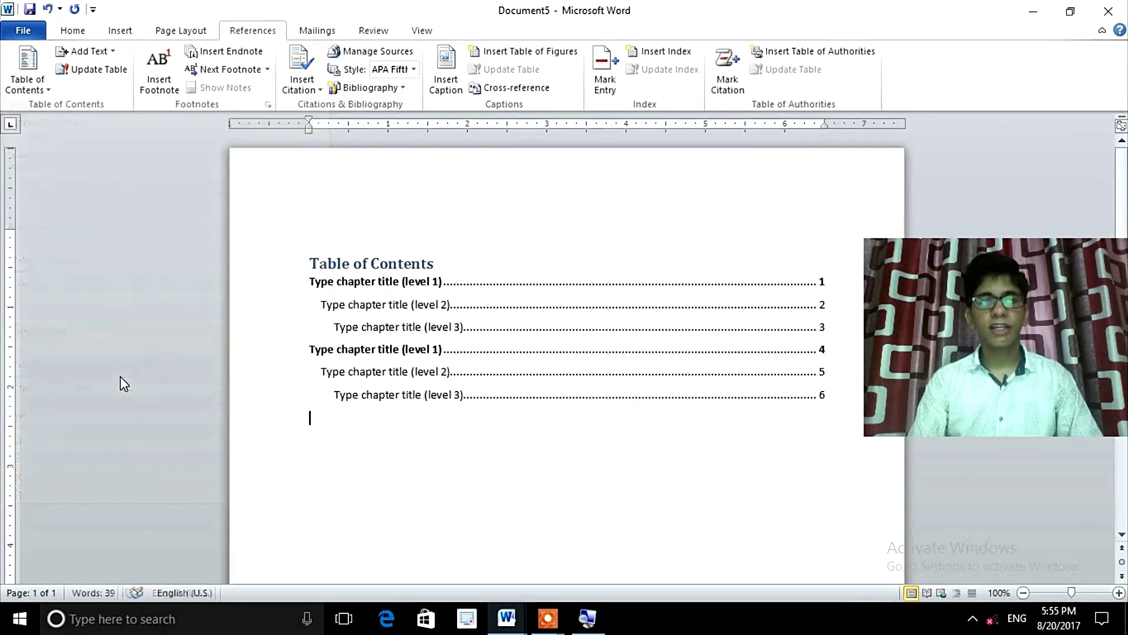
{"action": "left_click", "coordinate": [534, 382]}
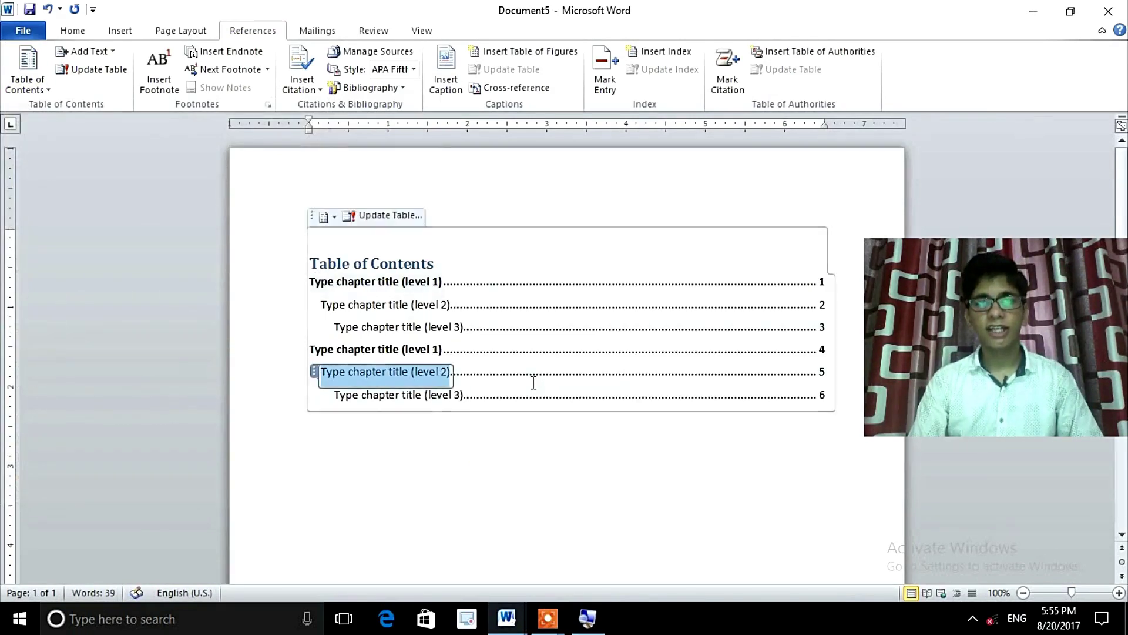
{"action": "left_click", "coordinate": [444, 282]}
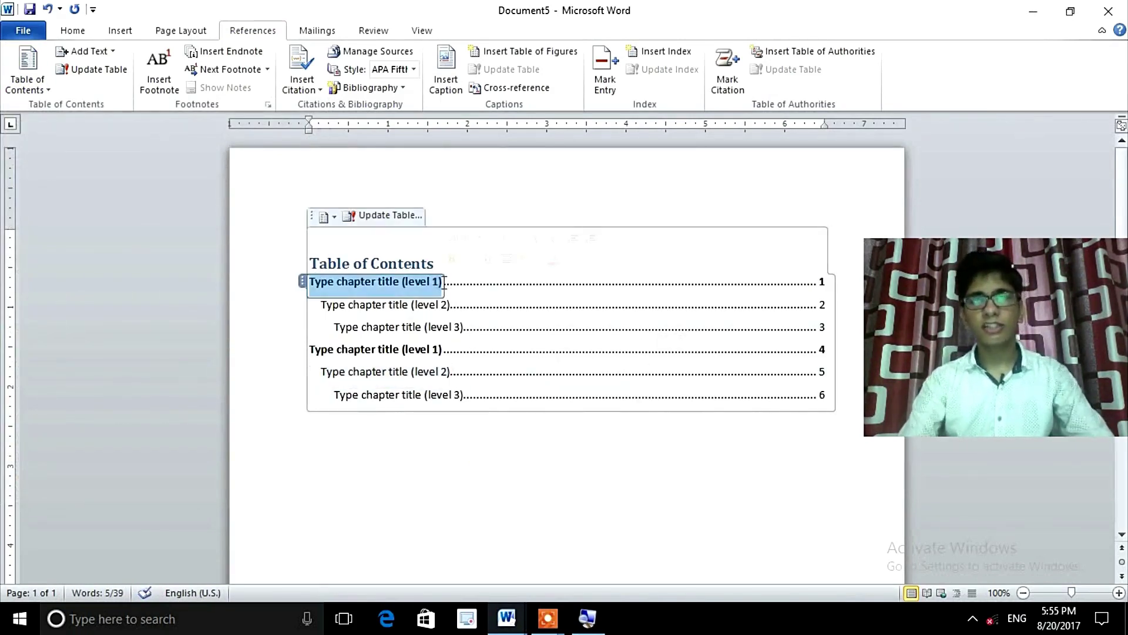
{"action": "key", "text": "BackSpace"}
{"action": "type", "text": "IT"}
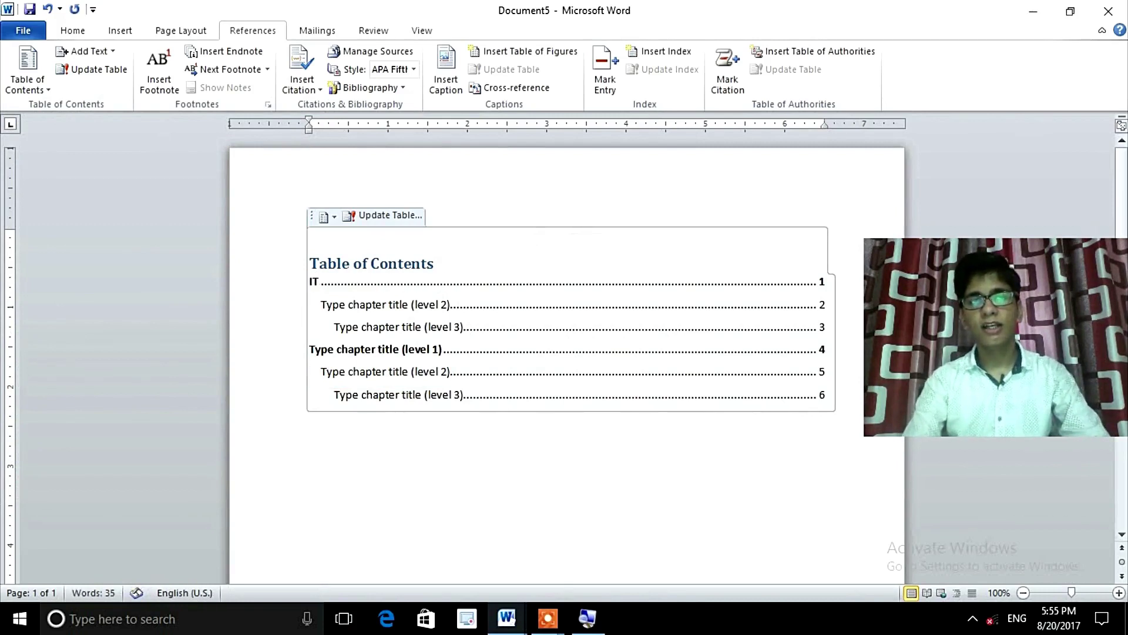
{"action": "type", "text": " Full Knowle"}
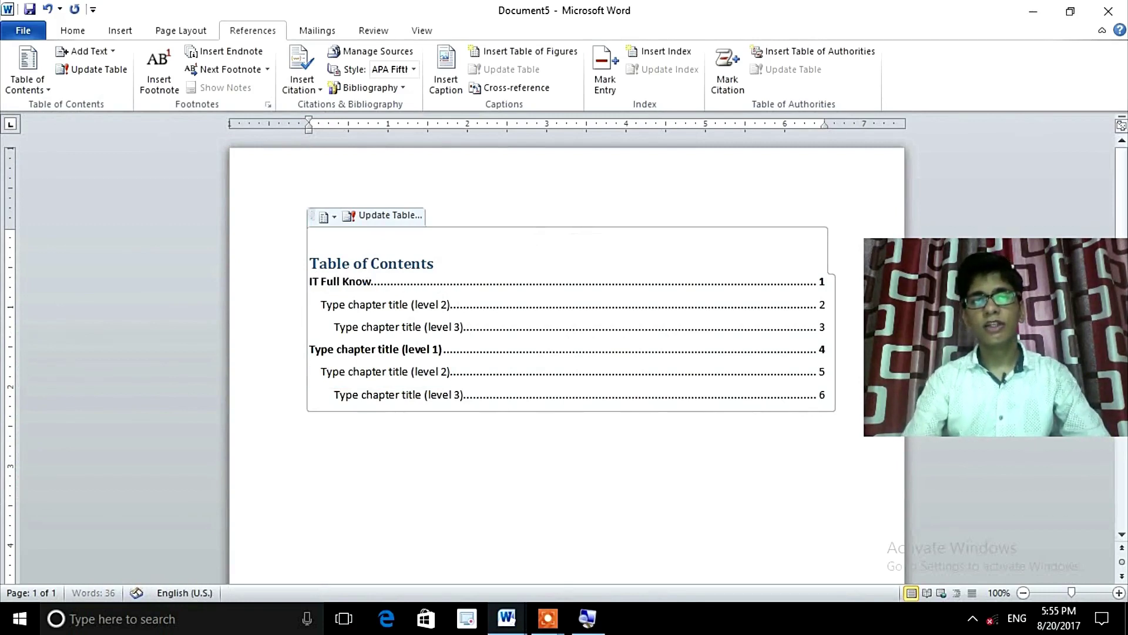
{"action": "type", "text": "dge"}
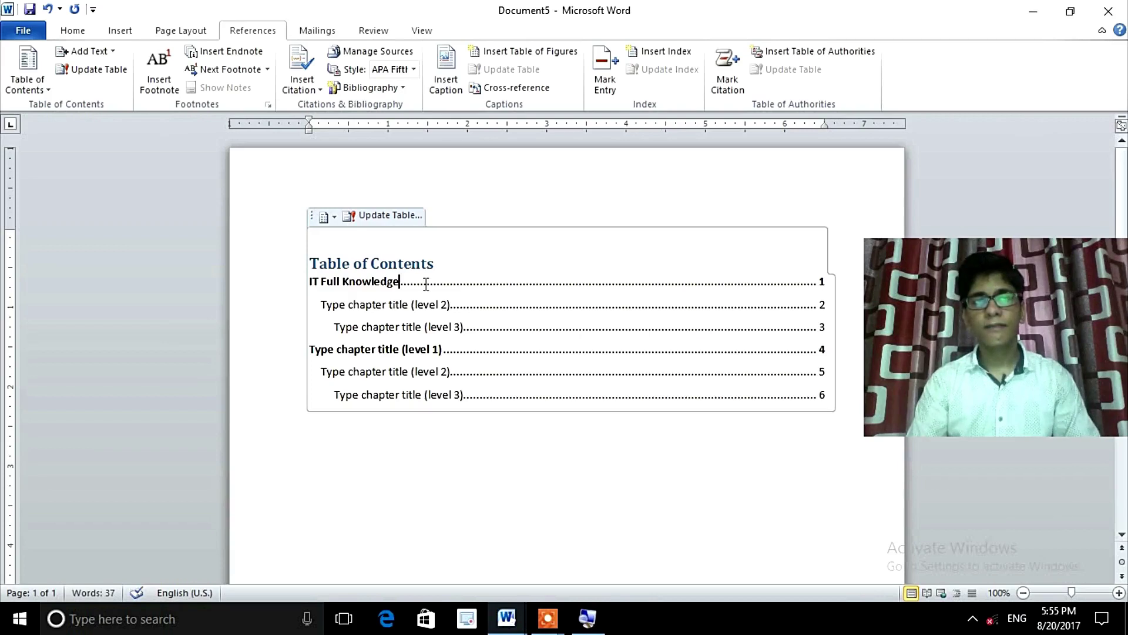
Enlarge the 'IT Full Knowledge' entry three font steps with Ctrl+]
{"action": "triple_click", "coordinate": [314, 286]}
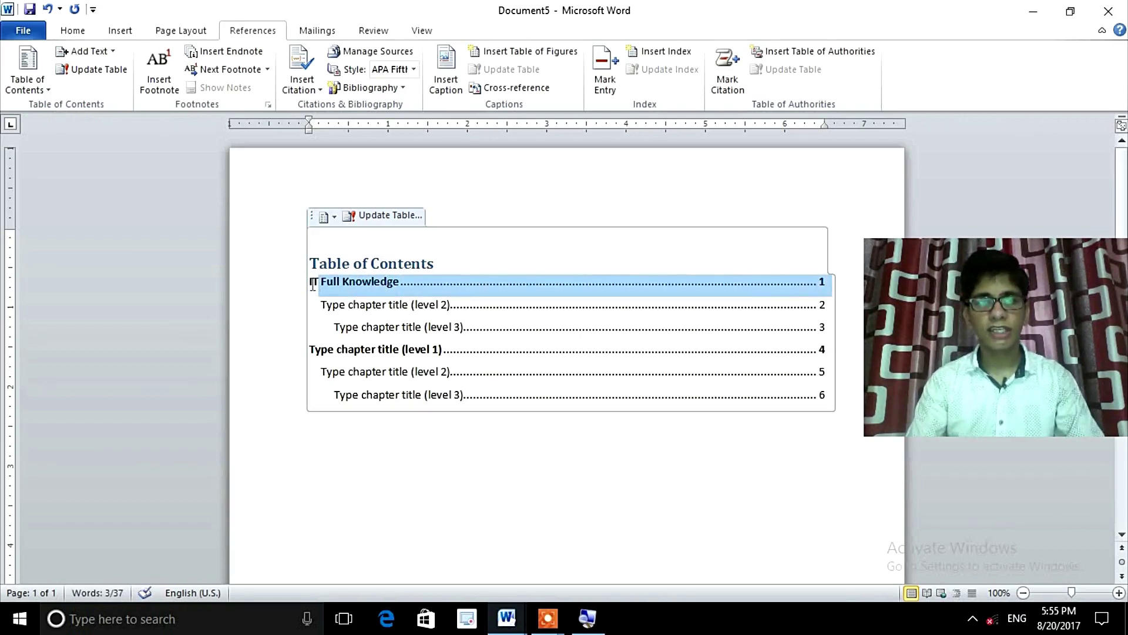
{"action": "left_click", "coordinate": [313, 286]}
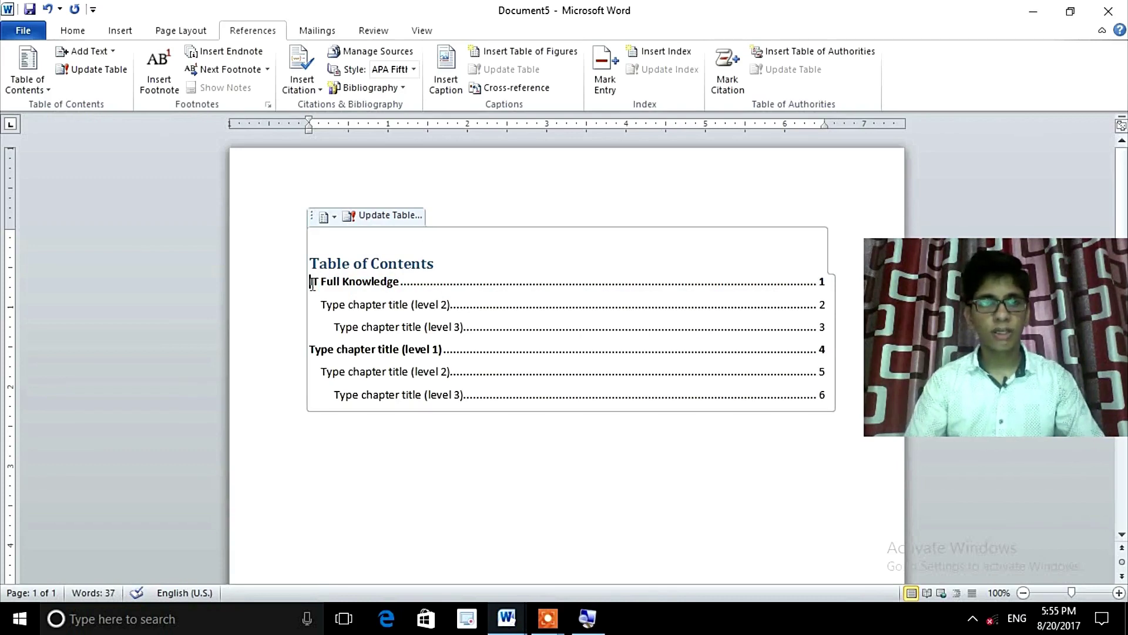
{"action": "triple_click", "coordinate": [313, 286]}
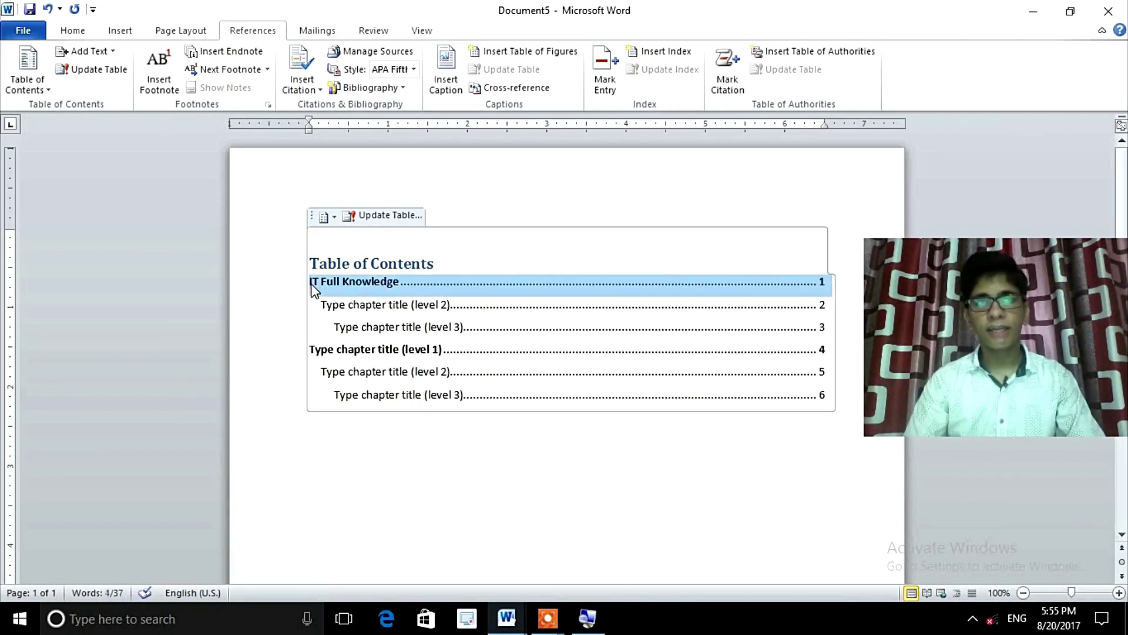
{"action": "key", "text": "ctrl+bracketright"}
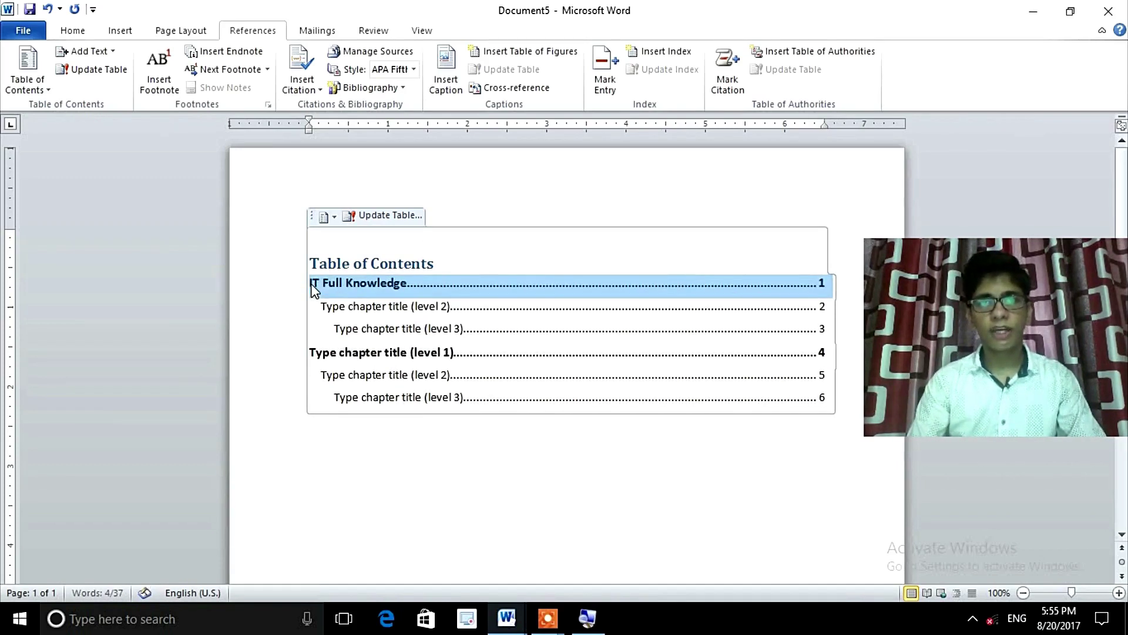
{"action": "key", "text": "ctrl+bracketright"}
{"action": "key", "text": "ctrl+bracketright"}
{"action": "key", "text": "ctrl+bracketright"}
{"action": "key", "text": "ctrl+bracketright"}
{"action": "key", "text": "ctrl+bracketright"}
{"action": "key", "text": "ctrl+bracketright"}
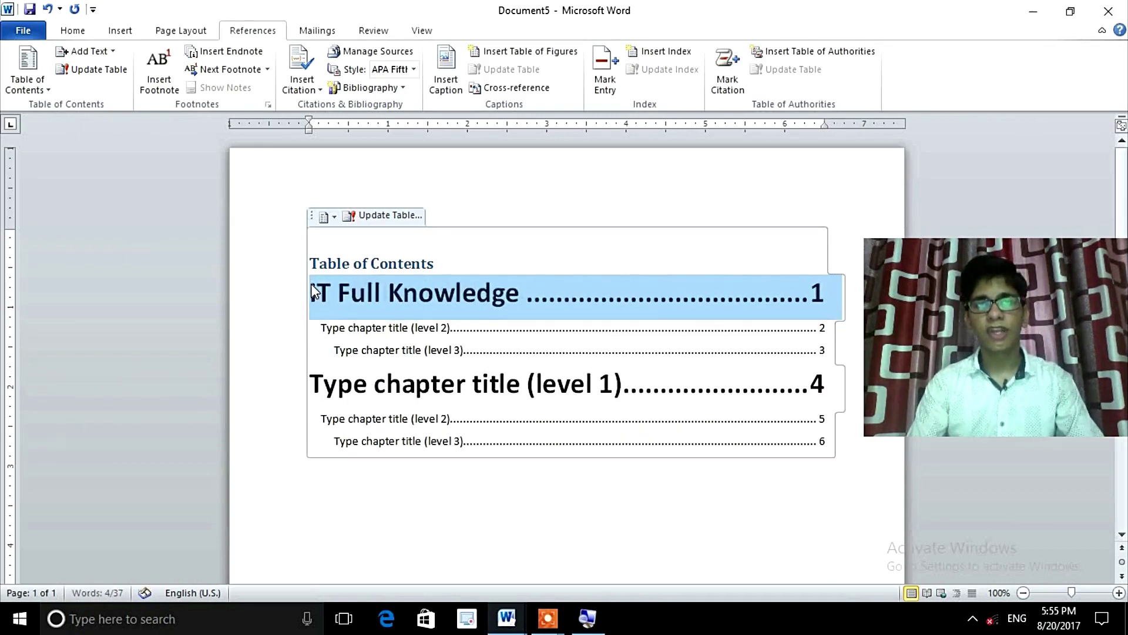
{"action": "key", "text": "ctrl+bracketright"}
{"action": "key", "text": "ctrl+bracketright"}
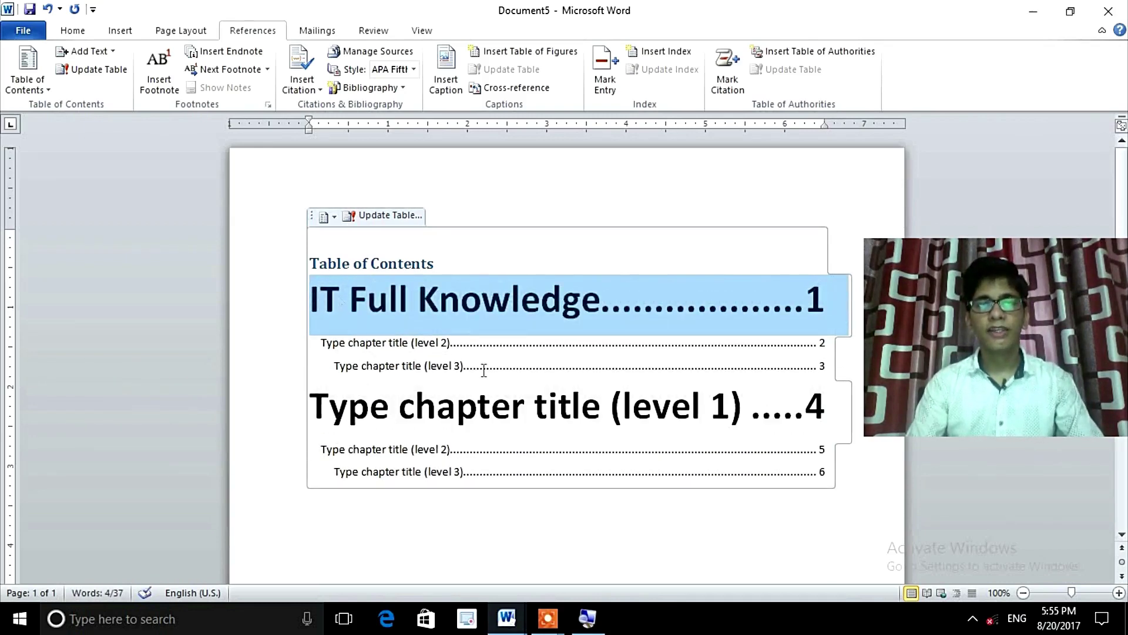
Replace the first level-2 placeholder with the presenter's name, enlarged two sizes and underlined
{"action": "left_click_drag", "start_coordinate": [321, 343], "coordinate": [450, 346]}
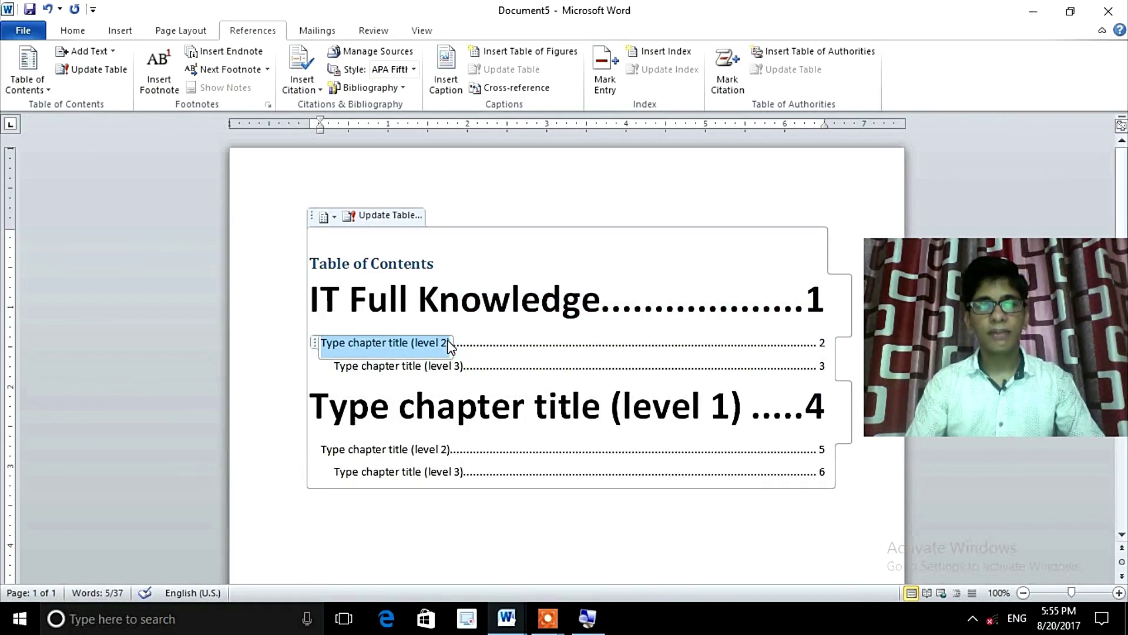
{"action": "key", "text": "Delete"}
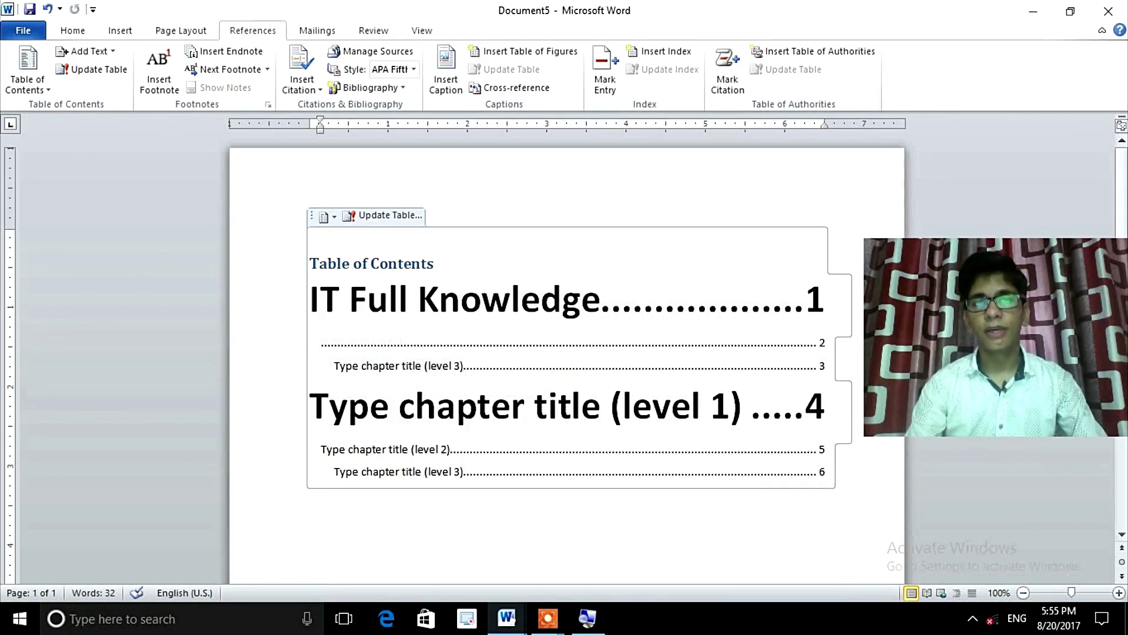
{"action": "type", "text": "Atul"}
{"action": "key", "text": "BackSpace"}
{"action": "key", "text": "BackSpace"}
{"action": "key", "text": "BackSpace"}
{"action": "type", "text": "tul"}
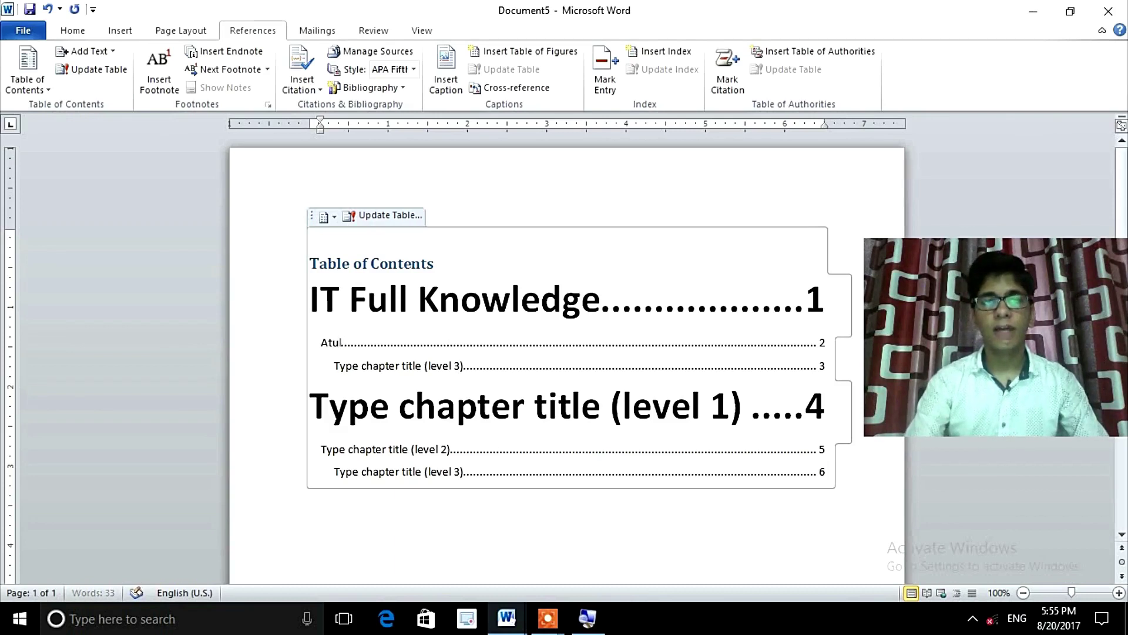
{"action": "type", "text": " Sharma"}
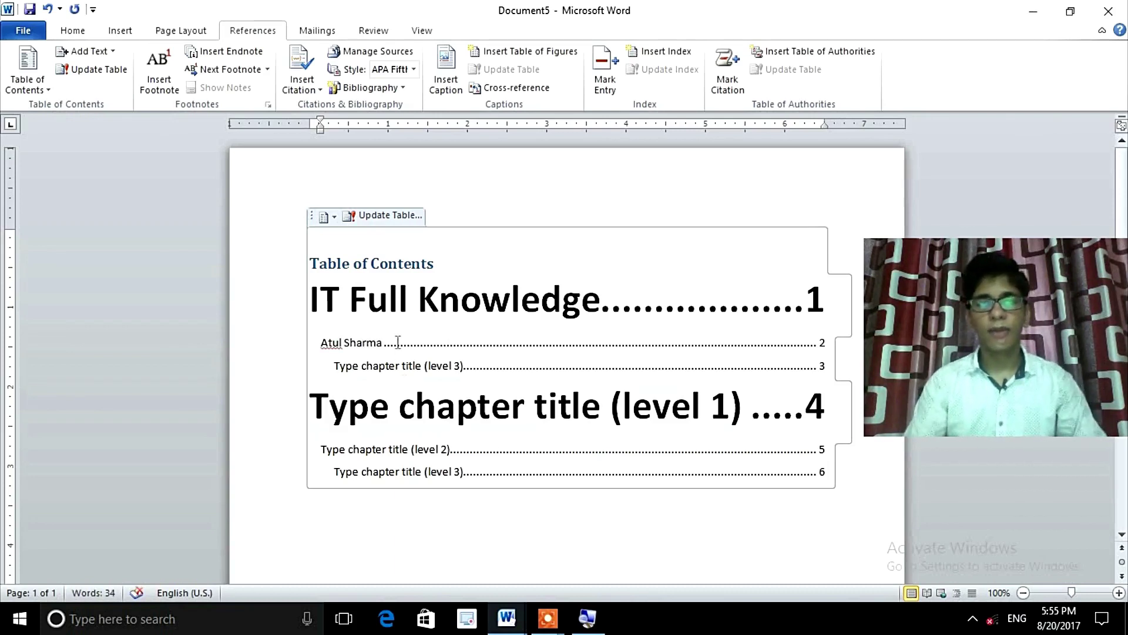
{"action": "triple_click", "coordinate": [315, 343]}
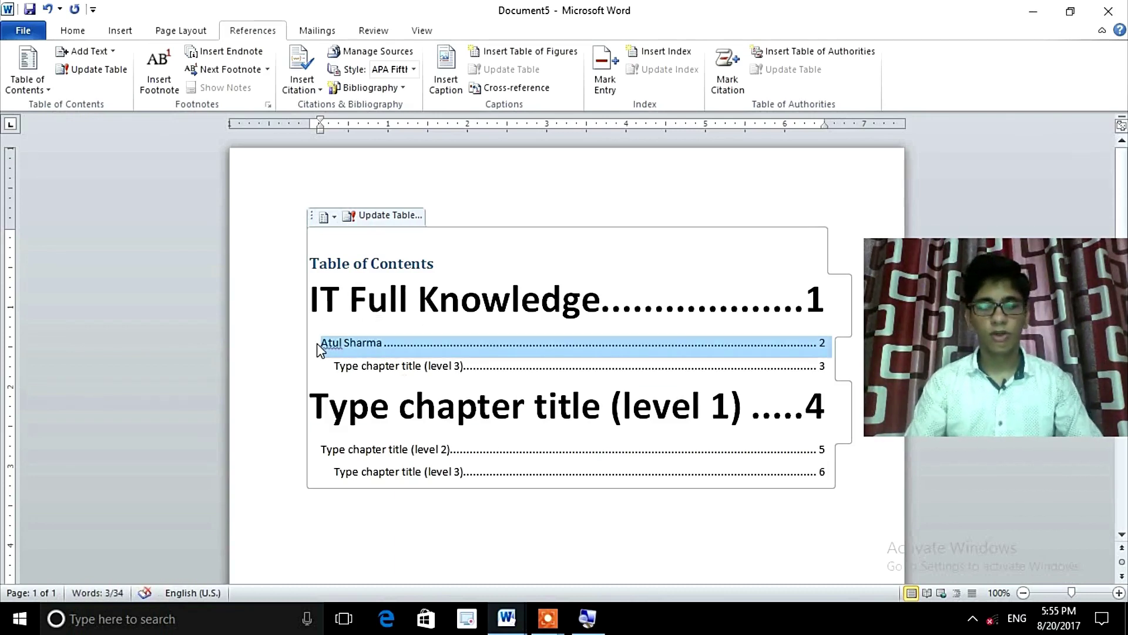
{"action": "key", "text": "ctrl+shift+period"}
{"action": "key", "text": "ctrl+shift+period"}
{"action": "key", "text": "ctrl+shift+period"}
{"action": "key", "text": "ctrl+shift+period"}
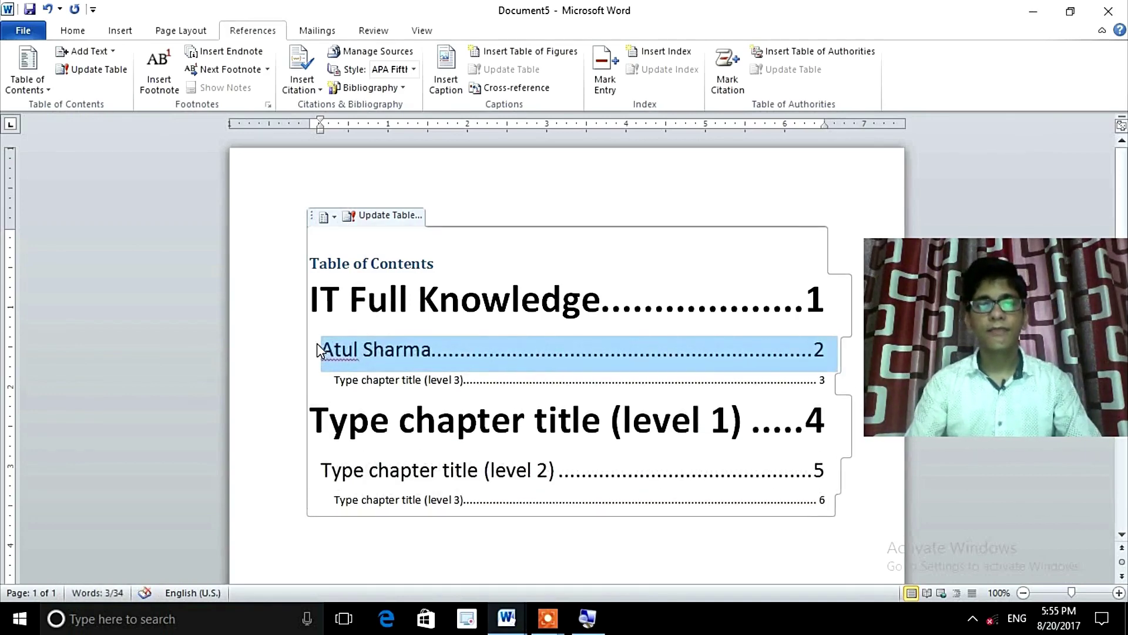
{"action": "key", "text": "ctrl+shift+period"}
{"action": "key", "text": "ctrl+u"}
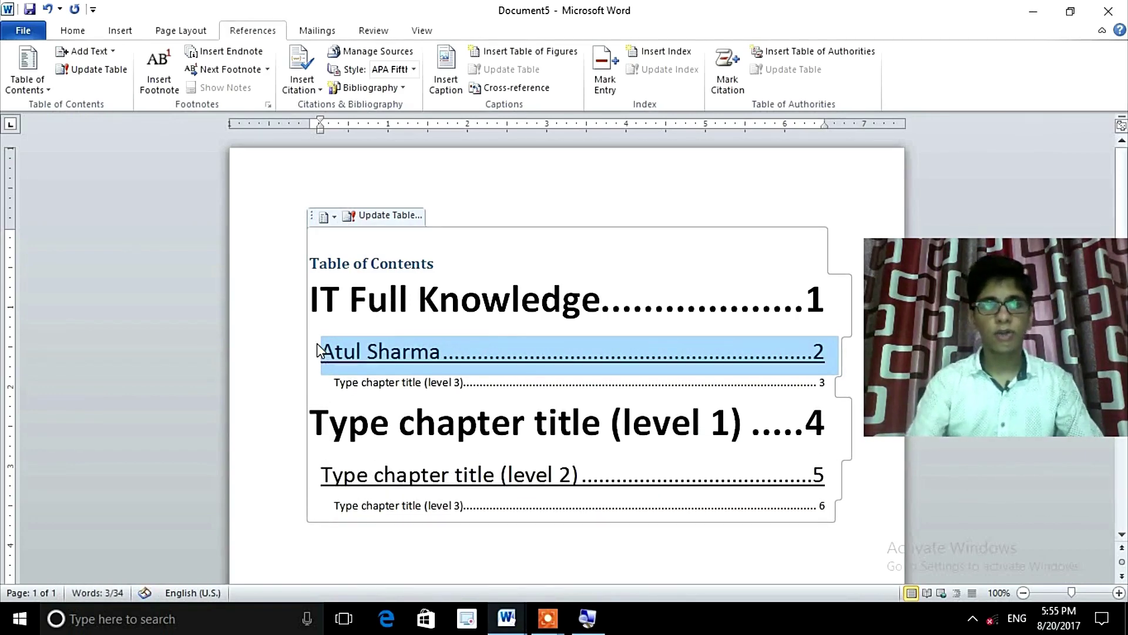
Replace the level-3 placeholder with 'Computer Basics' and enlarge it two font sizes
{"action": "left_click_drag", "start_coordinate": [334, 383], "coordinate": [464, 383]}
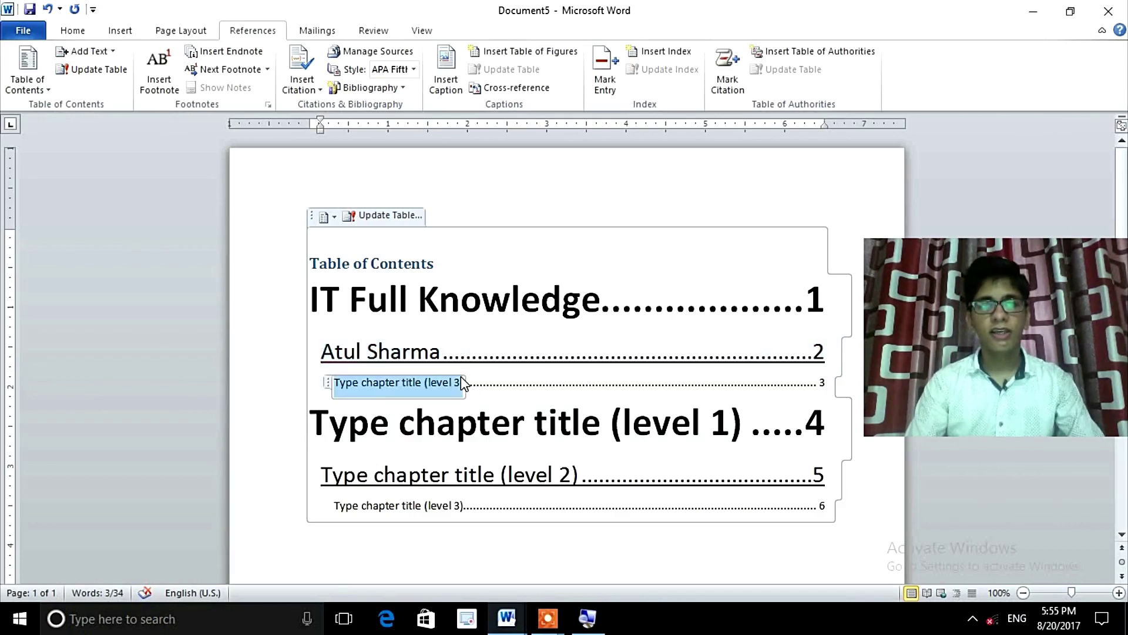
{"action": "key", "text": "Delete"}
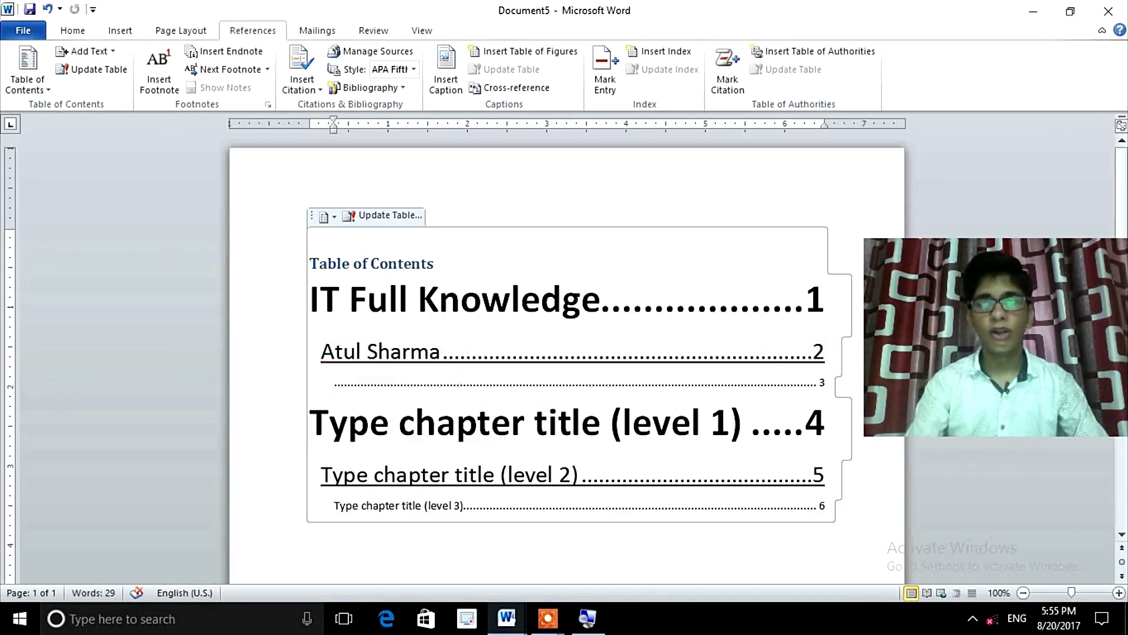
{"action": "type", "text": "Compu"}
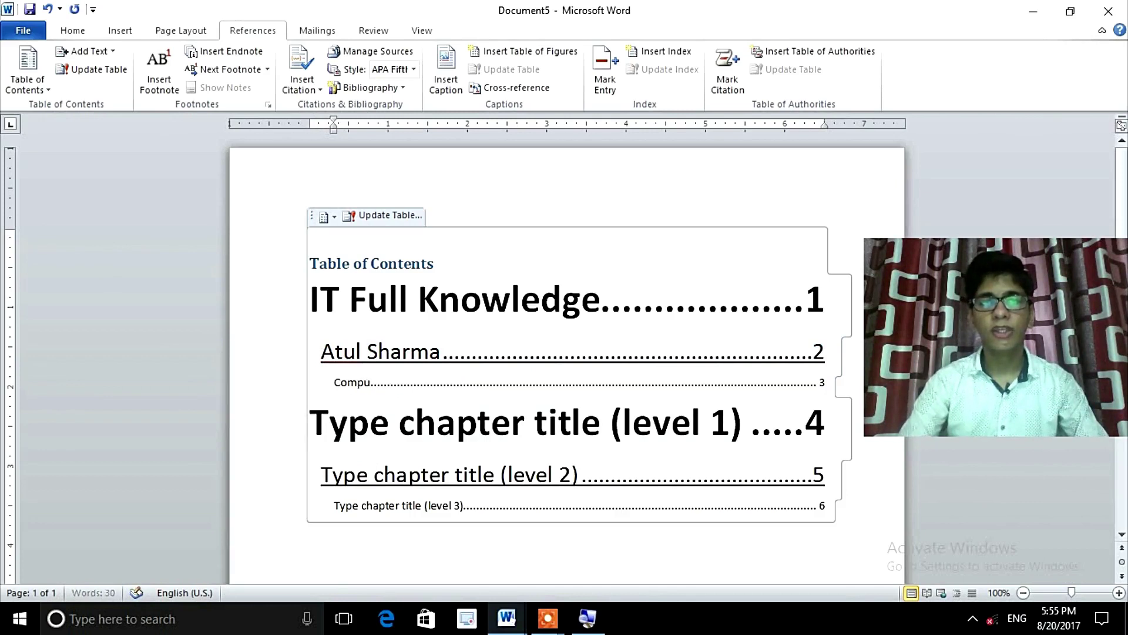
{"action": "type", "text": "ter Basics"}
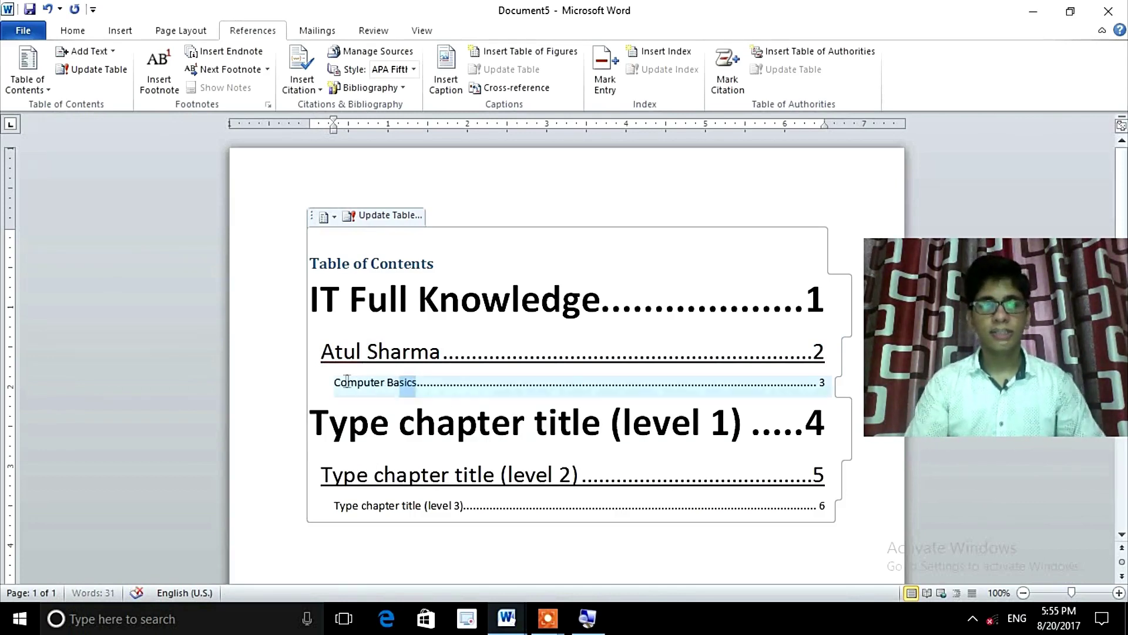
{"action": "left_click_drag", "start_coordinate": [420, 385], "coordinate": [347, 382]}
{"action": "key", "text": "ctrl+shift+period"}
{"action": "key", "text": "ctrl+shift+period"}
{"action": "key", "text": "ctrl+shift+period"}
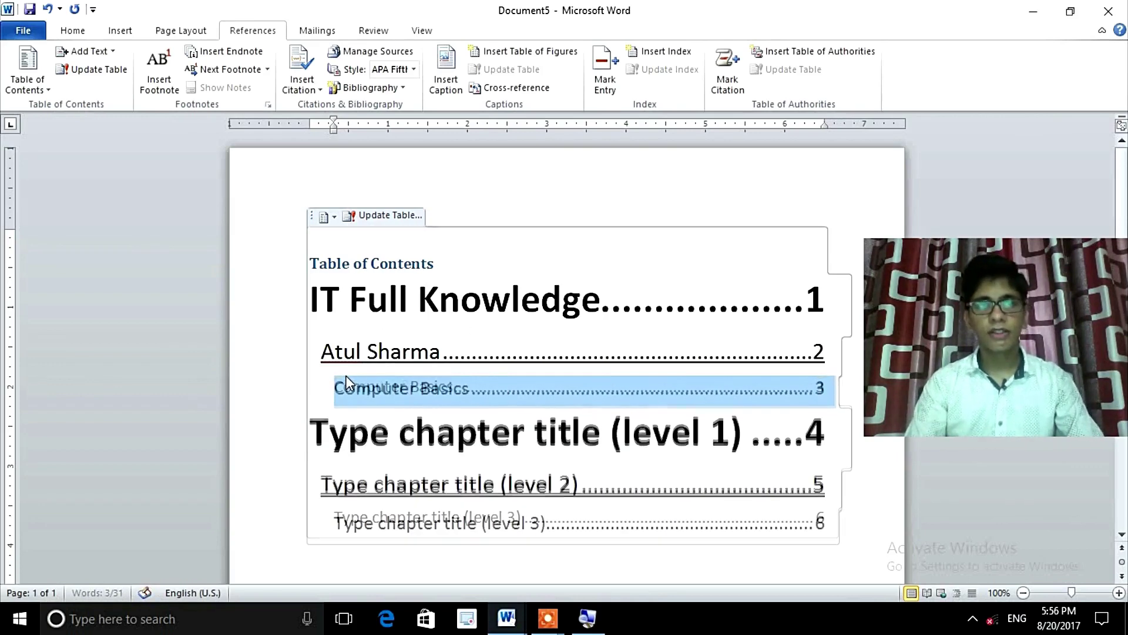
{"action": "key", "text": "ctrl+shift+period"}
{"action": "key", "text": "ctrl+shift+period"}
Clear the placeholder text from the last table-of-contents entry
{"action": "left_click_drag", "start_coordinate": [322, 493], "coordinate": [566, 509]}
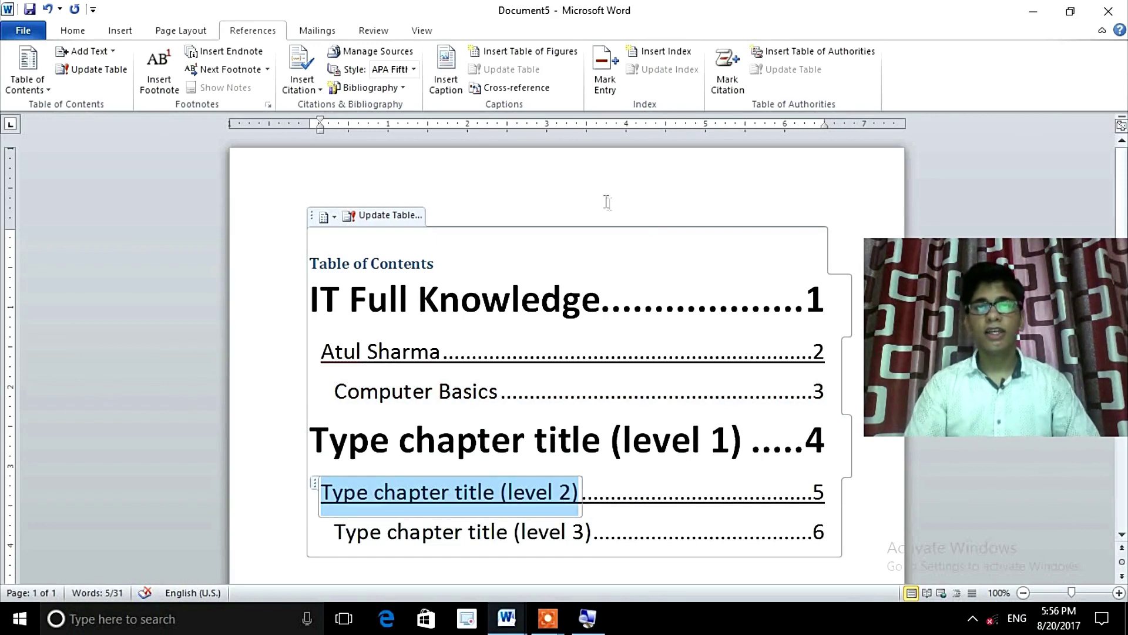
{"action": "left_click", "coordinate": [594, 530]}
{"action": "key", "text": "shift+Home"}
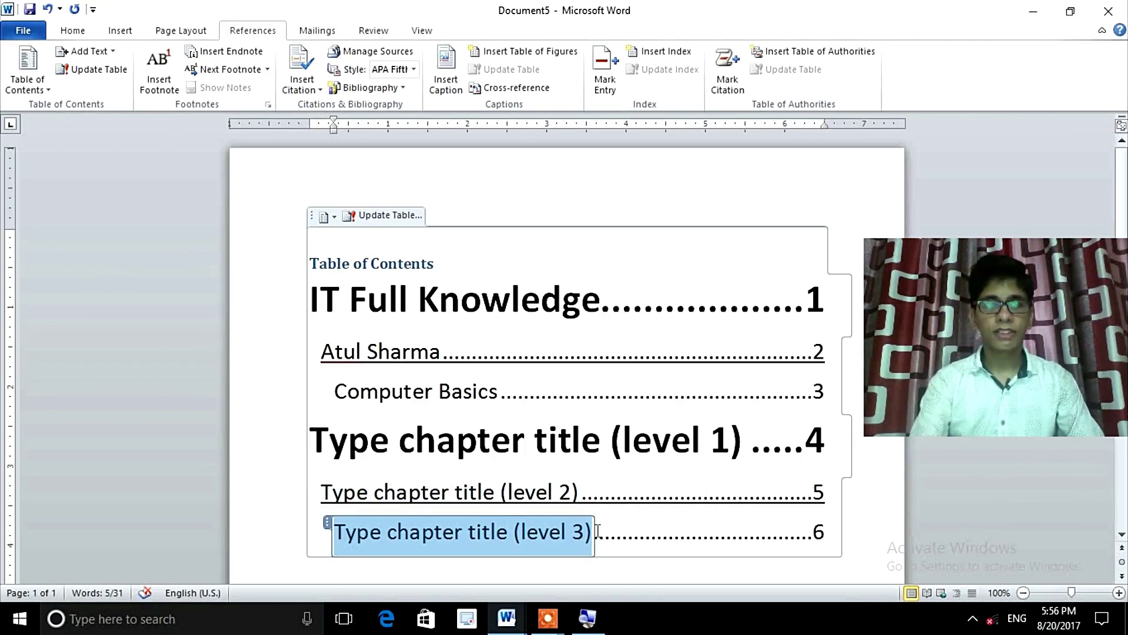
{"action": "type", "text": "r"}
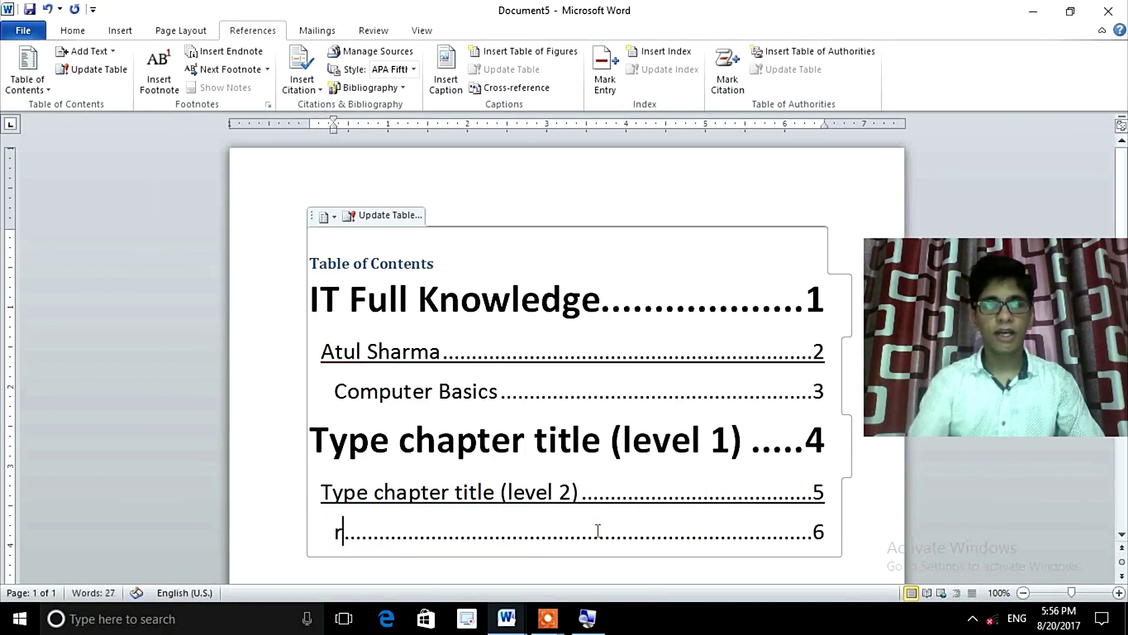
{"action": "key", "text": "BackSpace"}
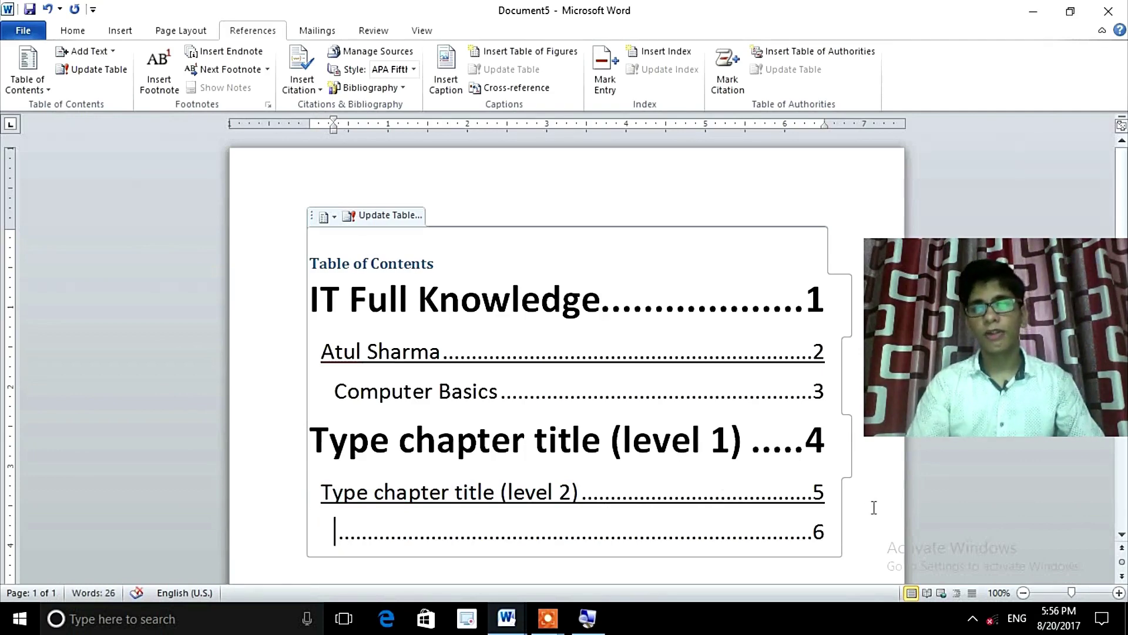
{"action": "left_click", "coordinate": [874, 508]}
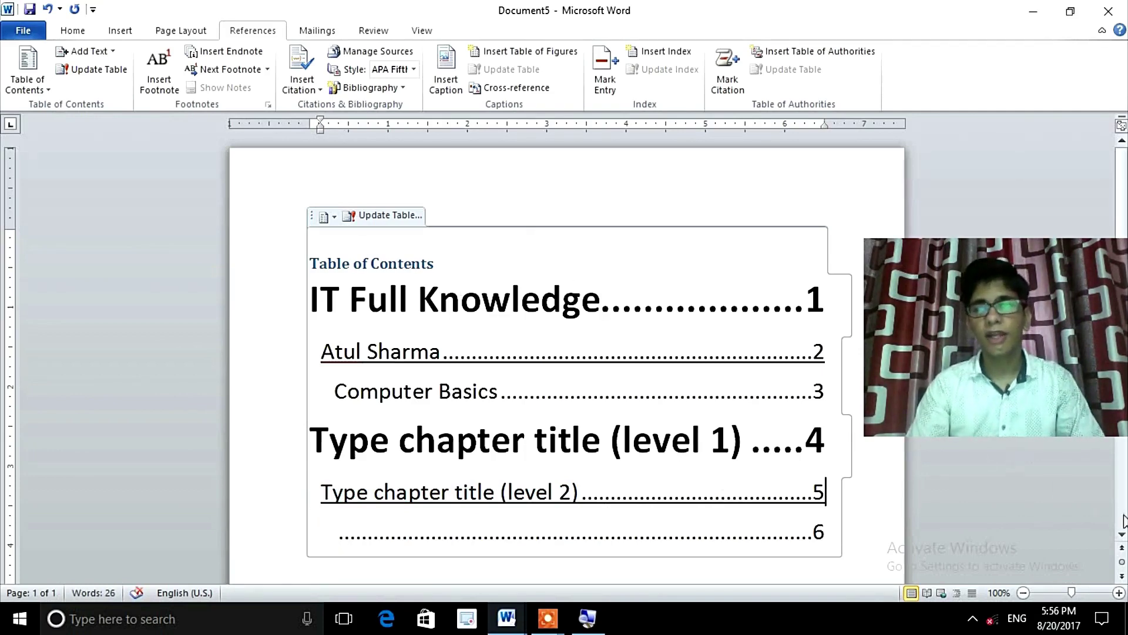
{"action": "left_click", "coordinate": [1122, 535]}
{"action": "left_click_drag", "start_coordinate": [1122, 535], "coordinate": [1122, 535]}
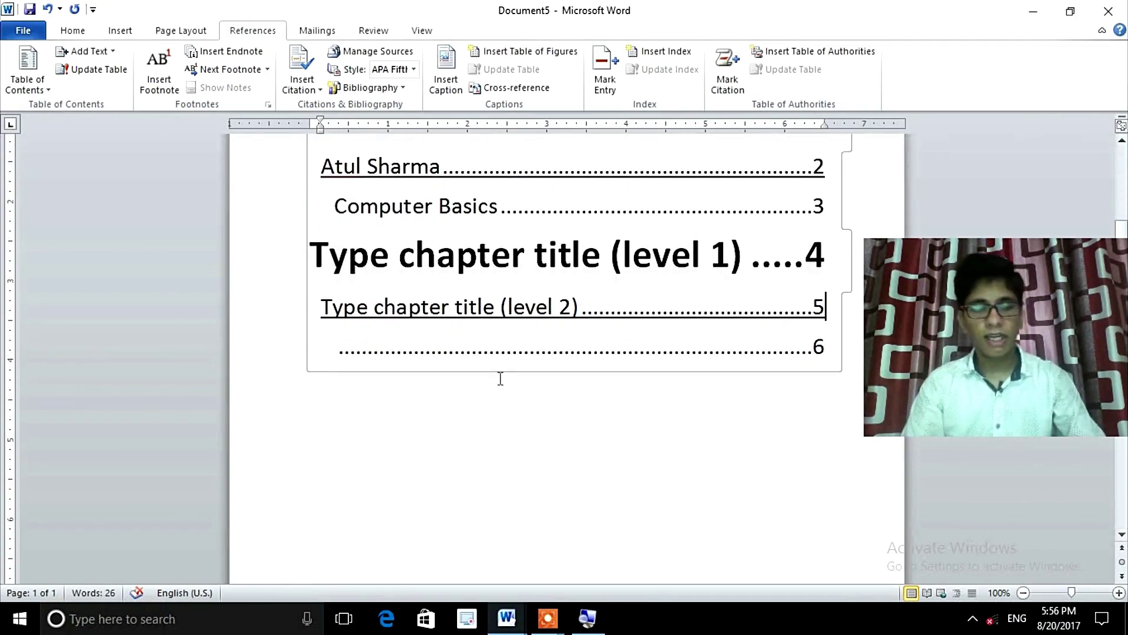
{"action": "key", "text": "alt+s"}
{"action": "key", "text": "t"}
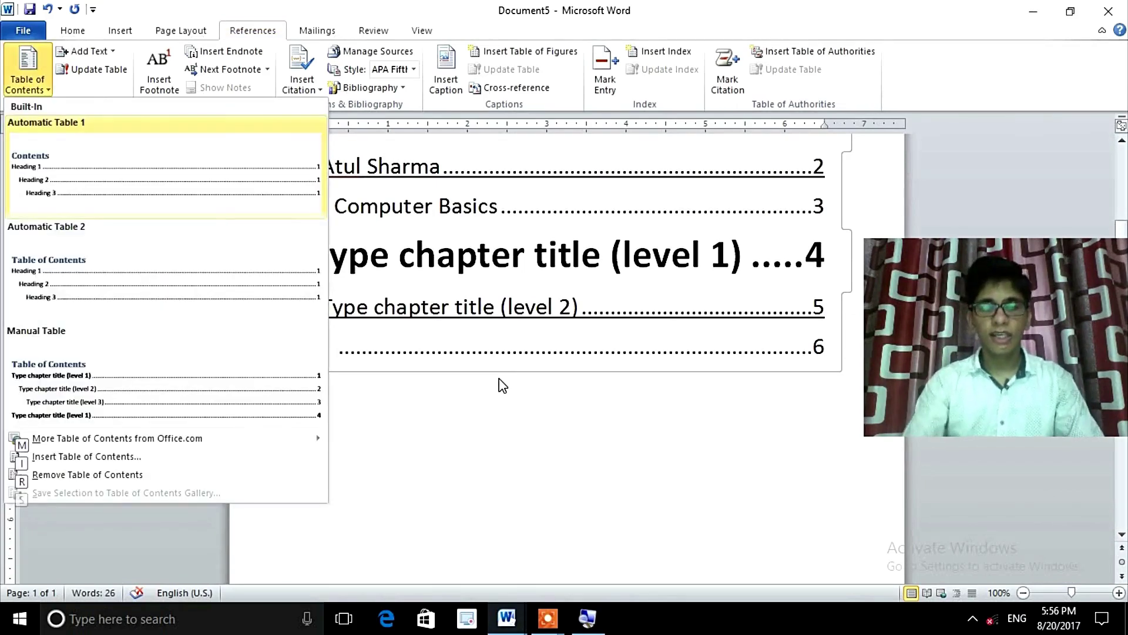
{"action": "key", "text": "i"}
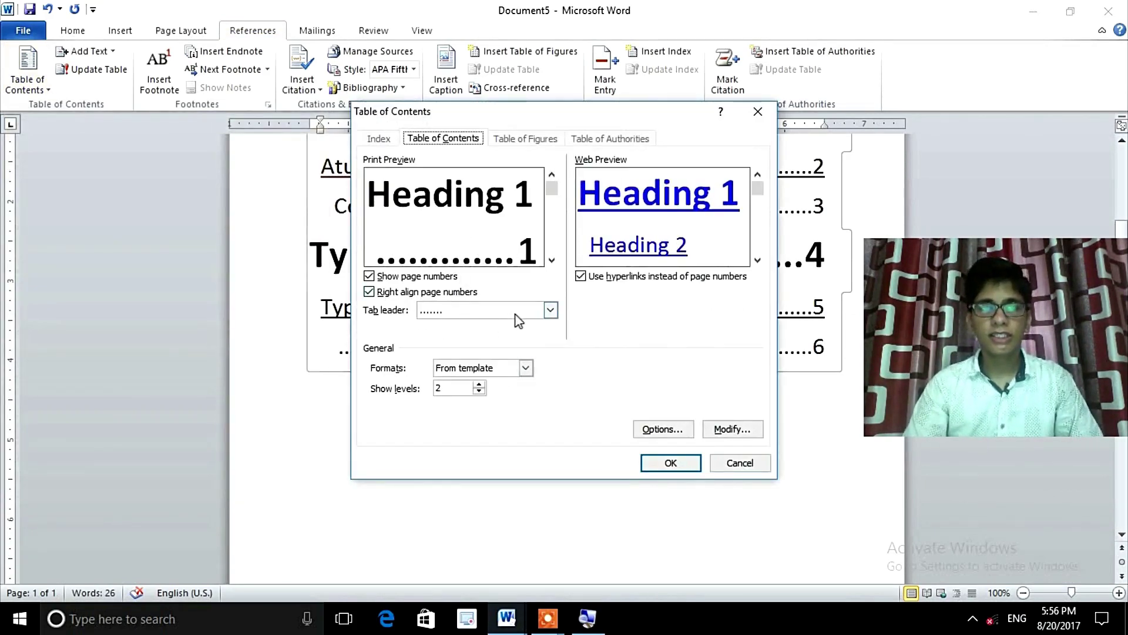
{"action": "left_click", "coordinate": [526, 368]}
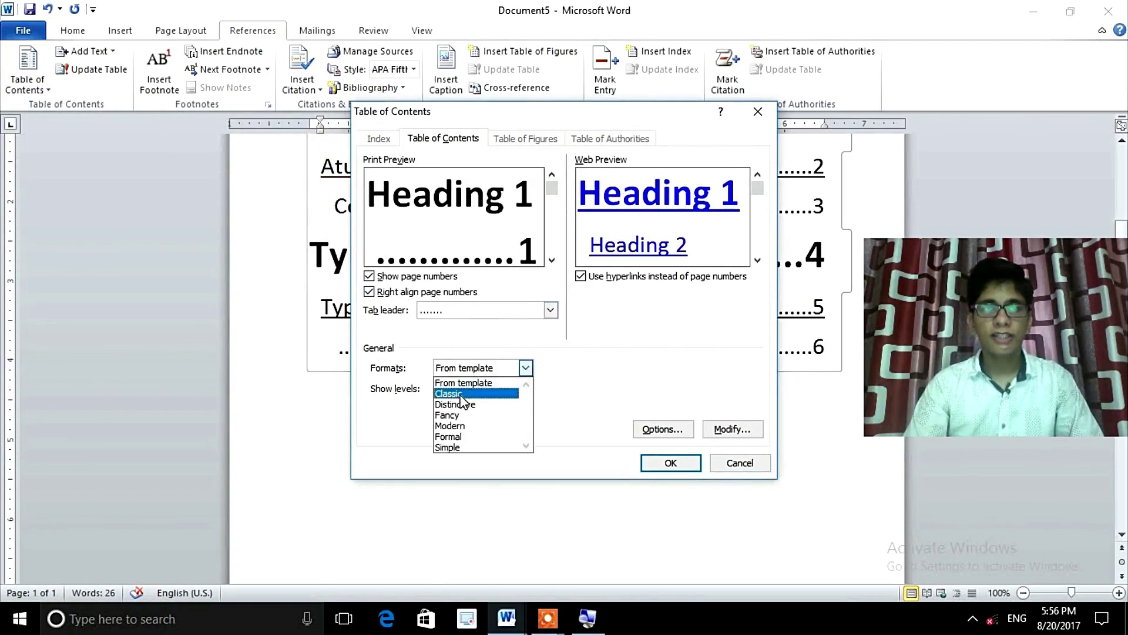
{"action": "left_click", "coordinate": [462, 397]}
{"action": "left_click", "coordinate": [527, 370]}
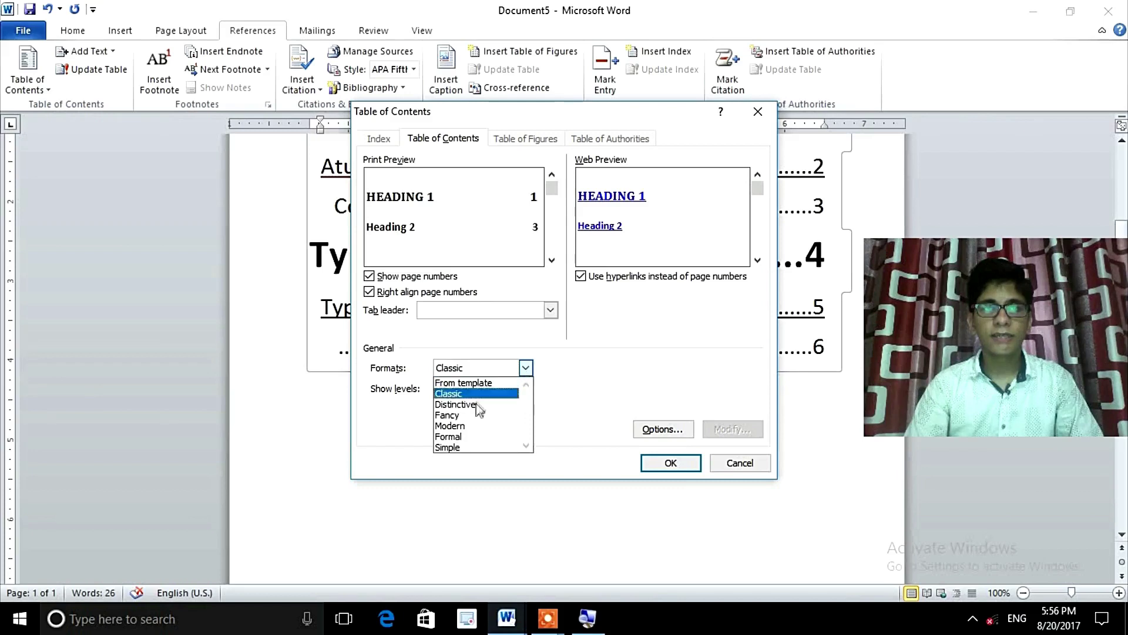
{"action": "left_click", "coordinate": [463, 436]}
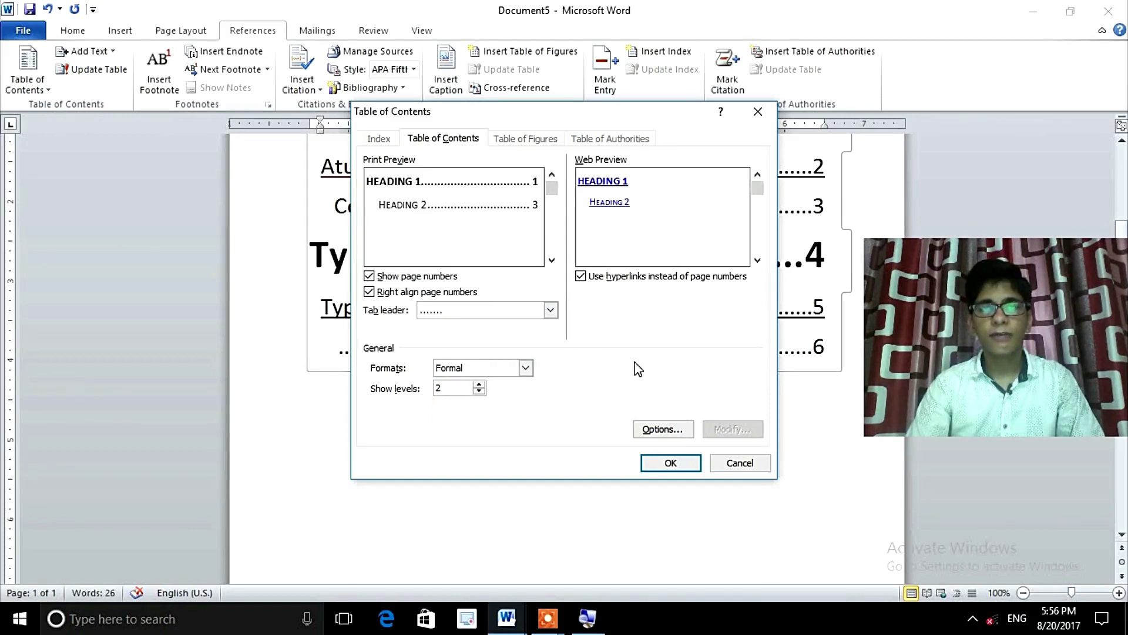
{"action": "left_click", "coordinate": [479, 384]}
{"action": "left_click", "coordinate": [479, 384]}
{"action": "left_click", "coordinate": [479, 384]}
{"action": "left_click", "coordinate": [479, 384]}
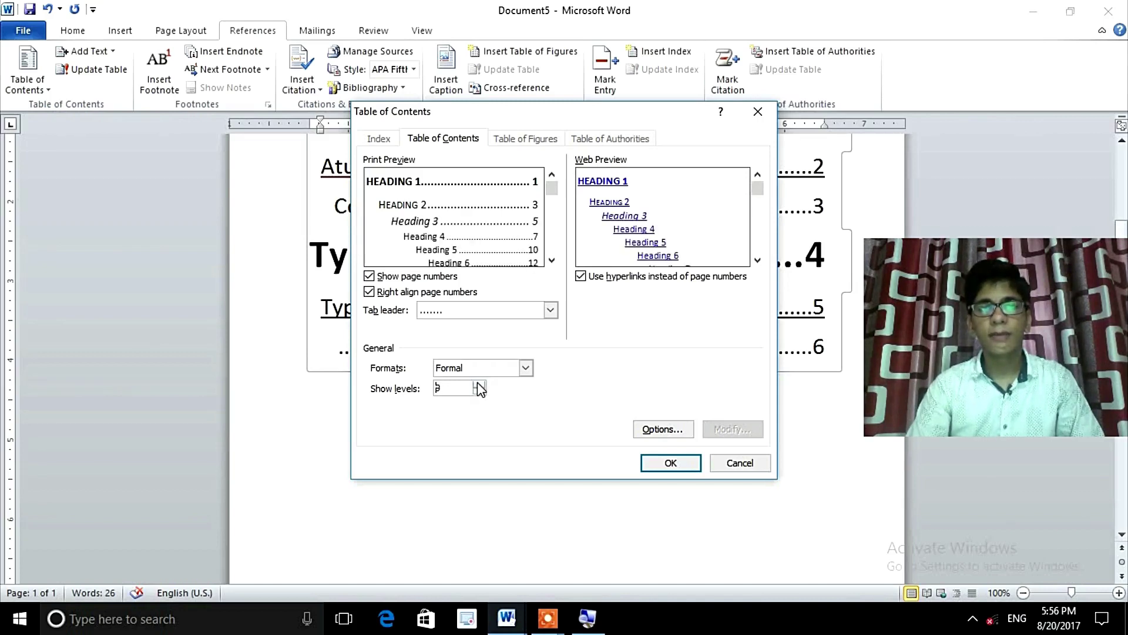
{"action": "left_click", "coordinate": [553, 235]}
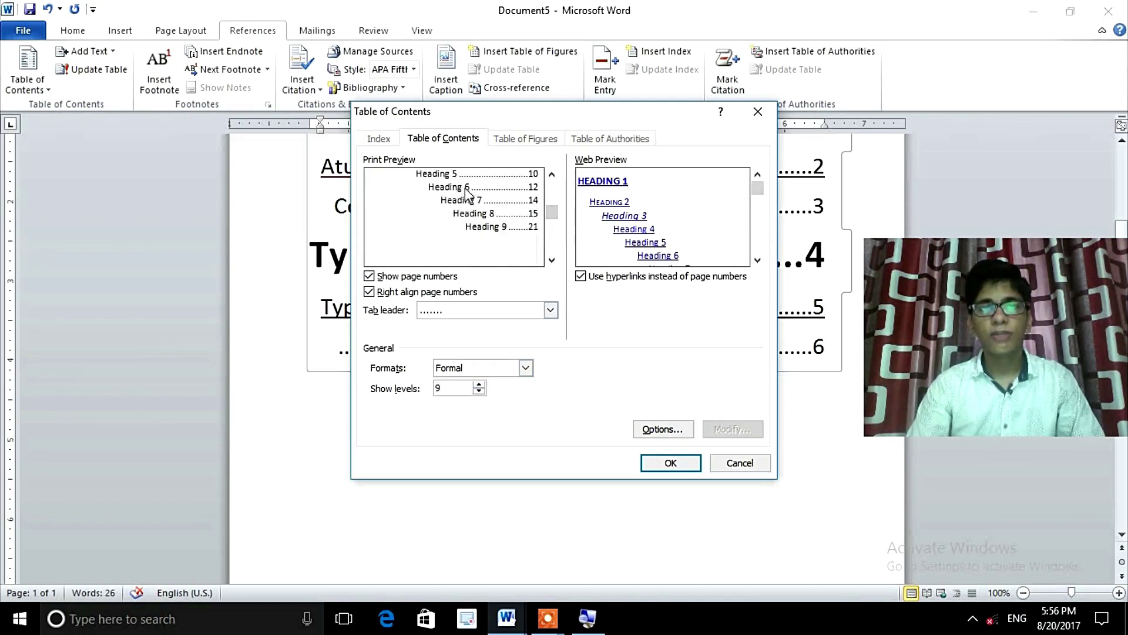
{"action": "left_click", "coordinate": [553, 184]}
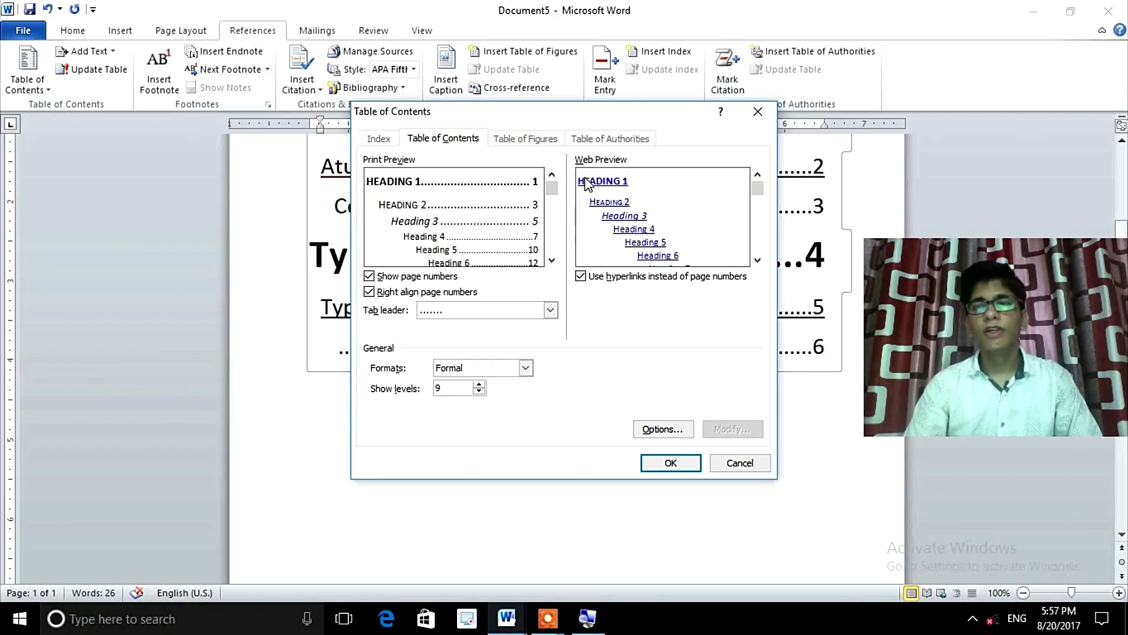
{"action": "left_click", "coordinate": [758, 229]}
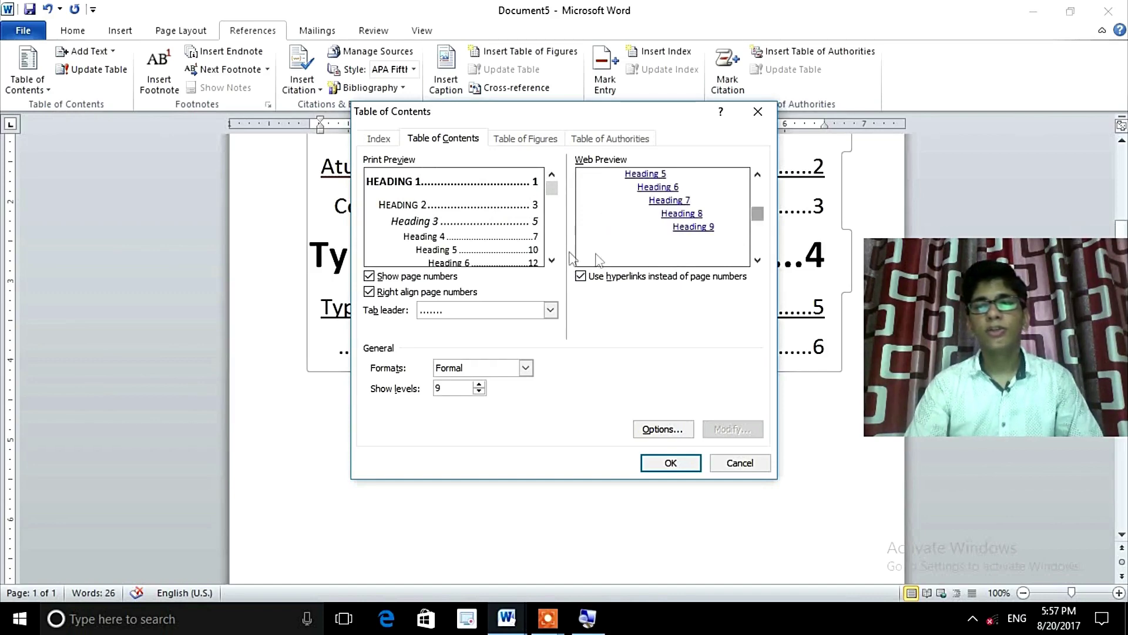
{"action": "left_click", "coordinate": [657, 434]}
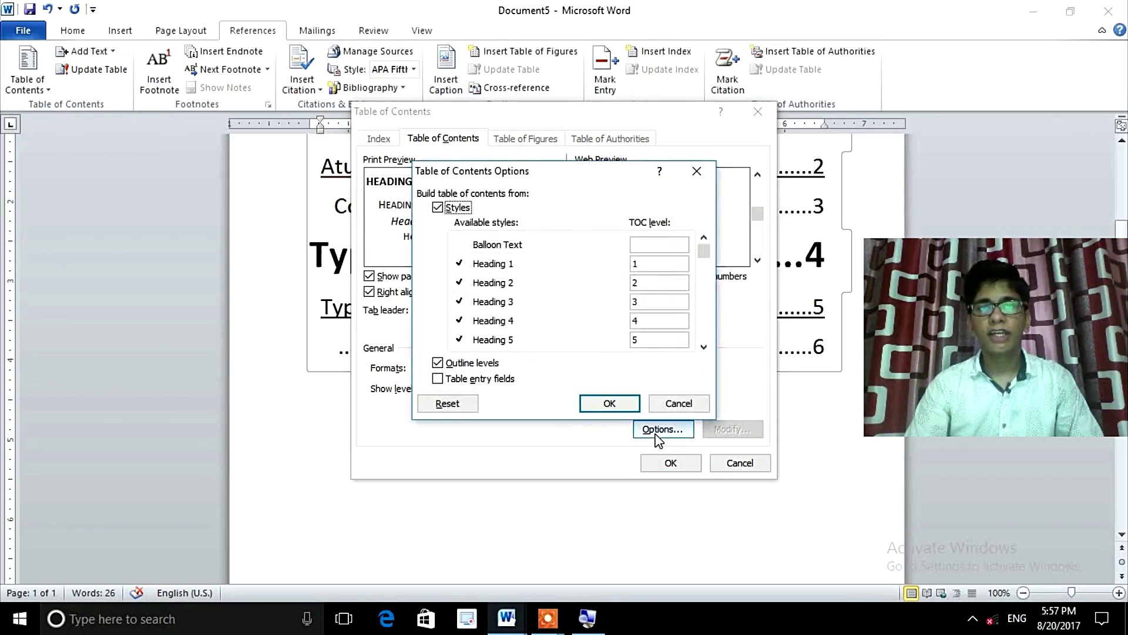
{"action": "left_click", "coordinate": [697, 171]}
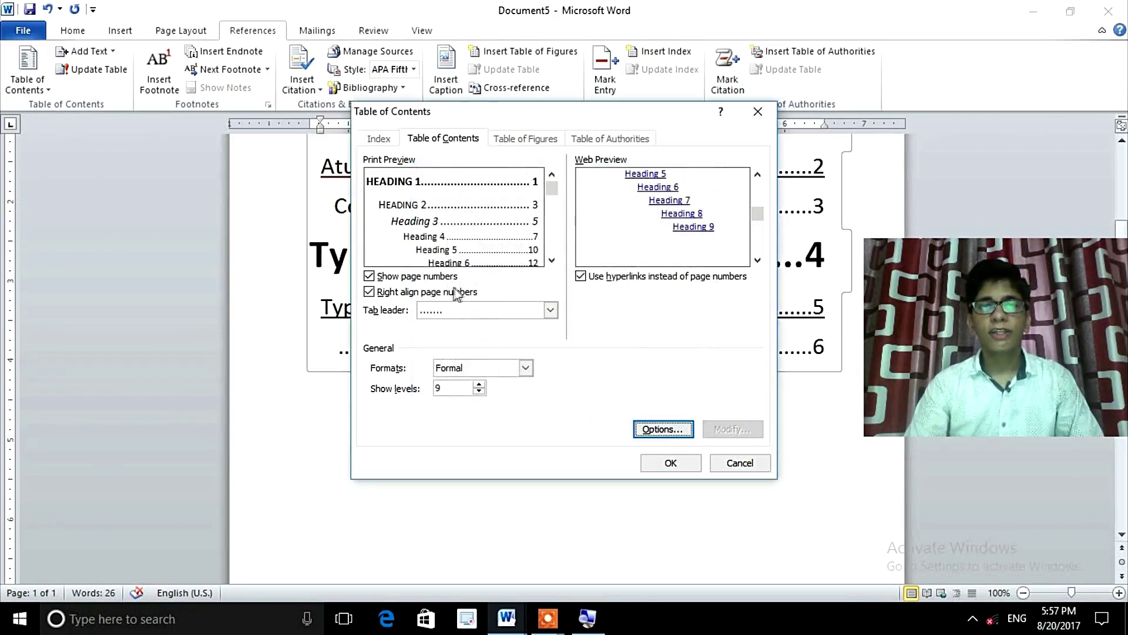
{"action": "left_click", "coordinate": [758, 111]}
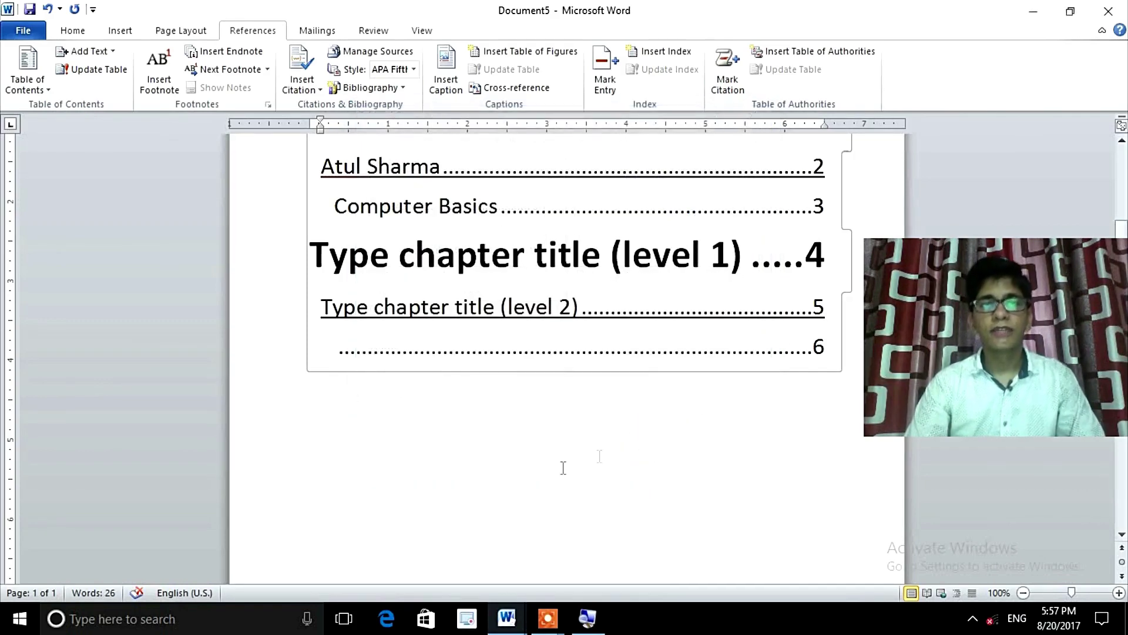
Apply a two-level custom table of contents via Alt+S+T+I and dismiss the resulting message
{"action": "left_click", "coordinate": [487, 428]}
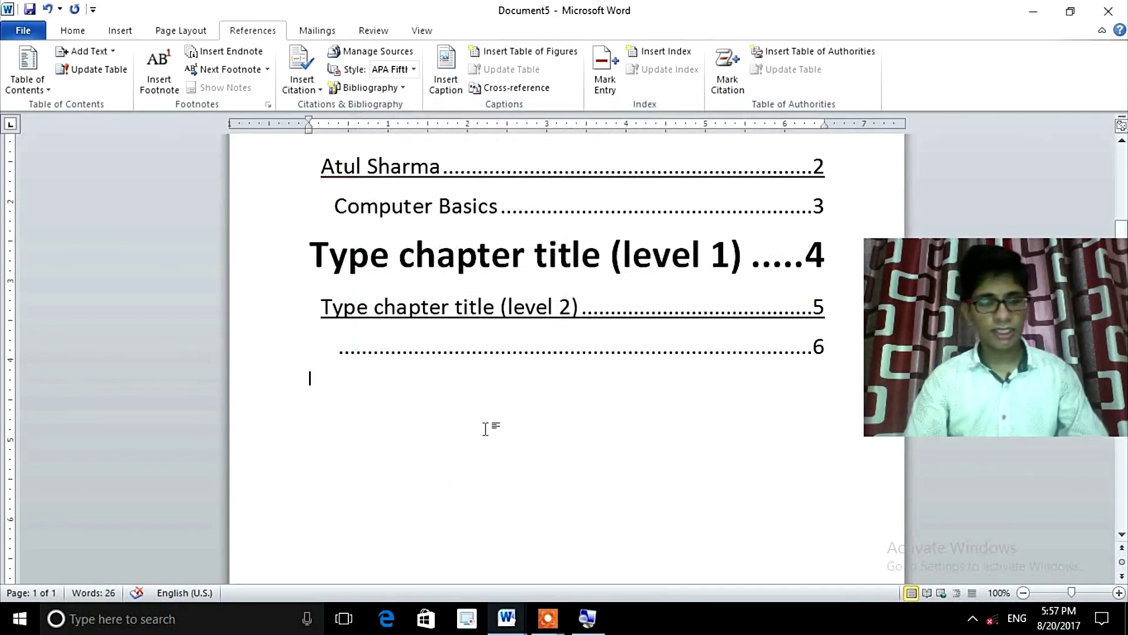
{"action": "key", "text": "alt"}
{"action": "key", "text": "s"}
{"action": "key", "text": "t"}
{"action": "key", "text": "i"}
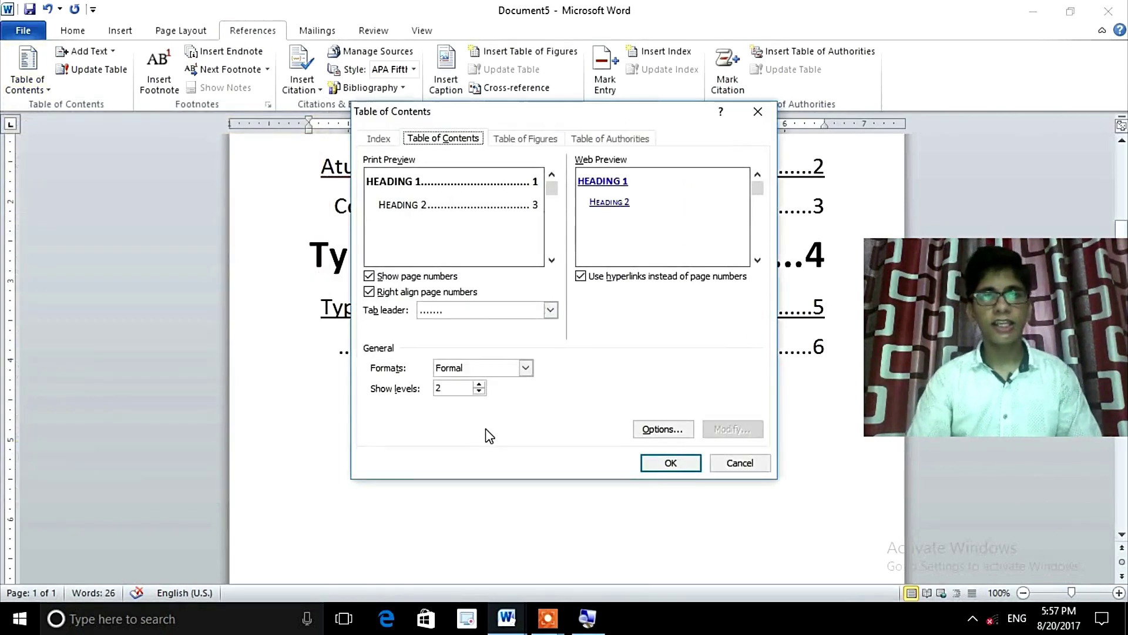
{"action": "left_click", "coordinate": [650, 464]}
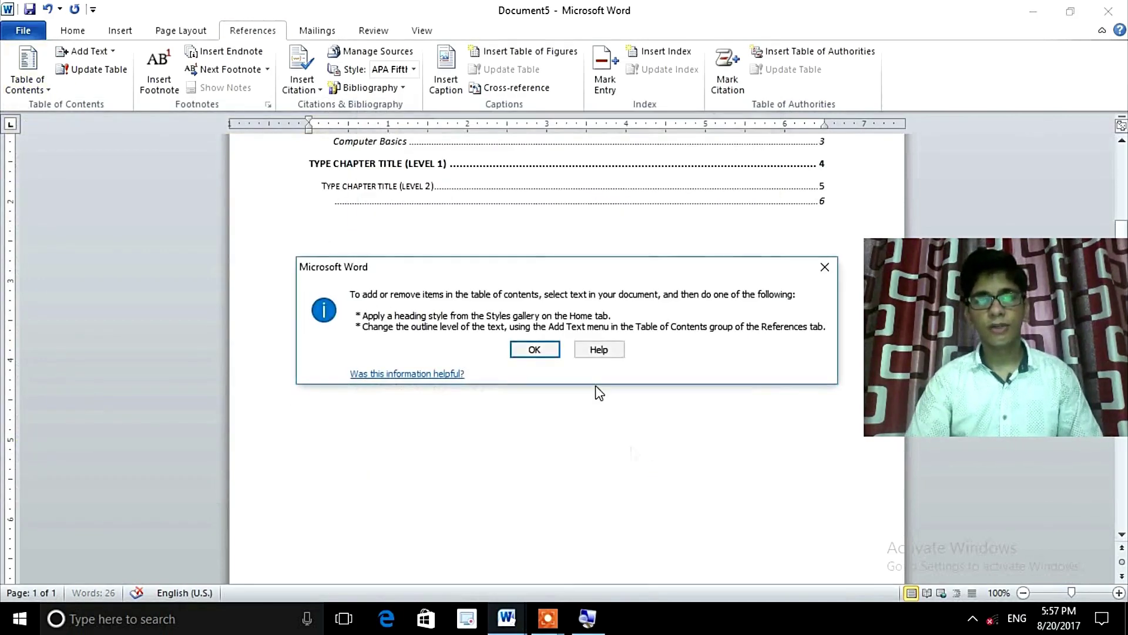
{"action": "left_click", "coordinate": [536, 349]}
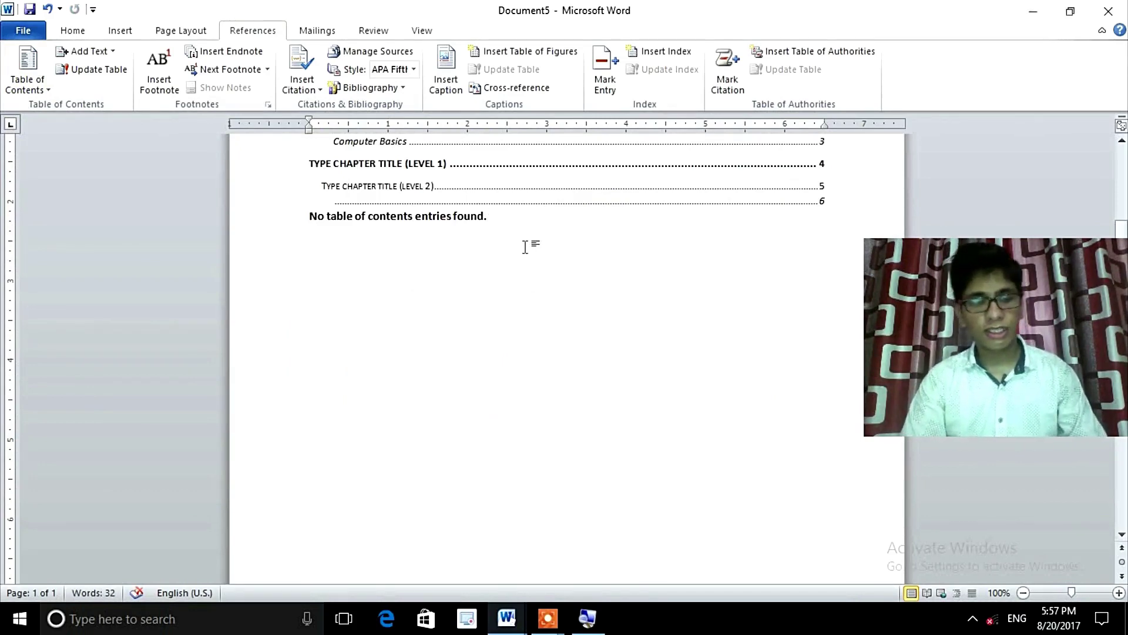
Remove the table of contents and the leftover no-entries message with Alt+S+T+R twice
{"action": "key", "text": "alt+s"}
{"action": "key", "text": "t"}
{"action": "key", "text": "r"}
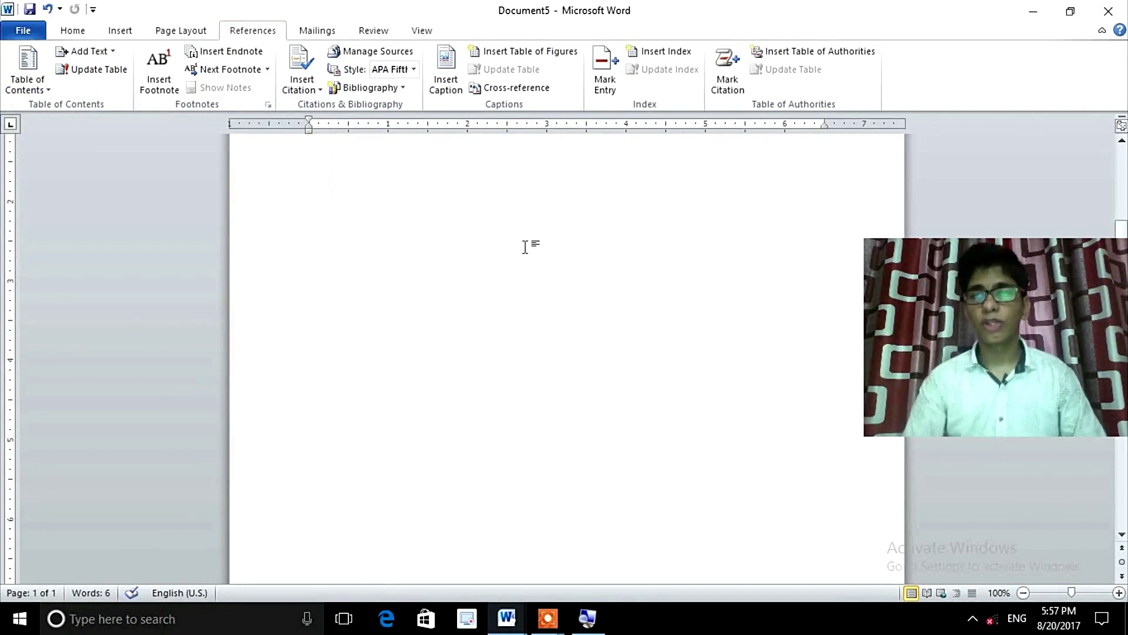
{"action": "left_click", "coordinate": [1122, 170]}
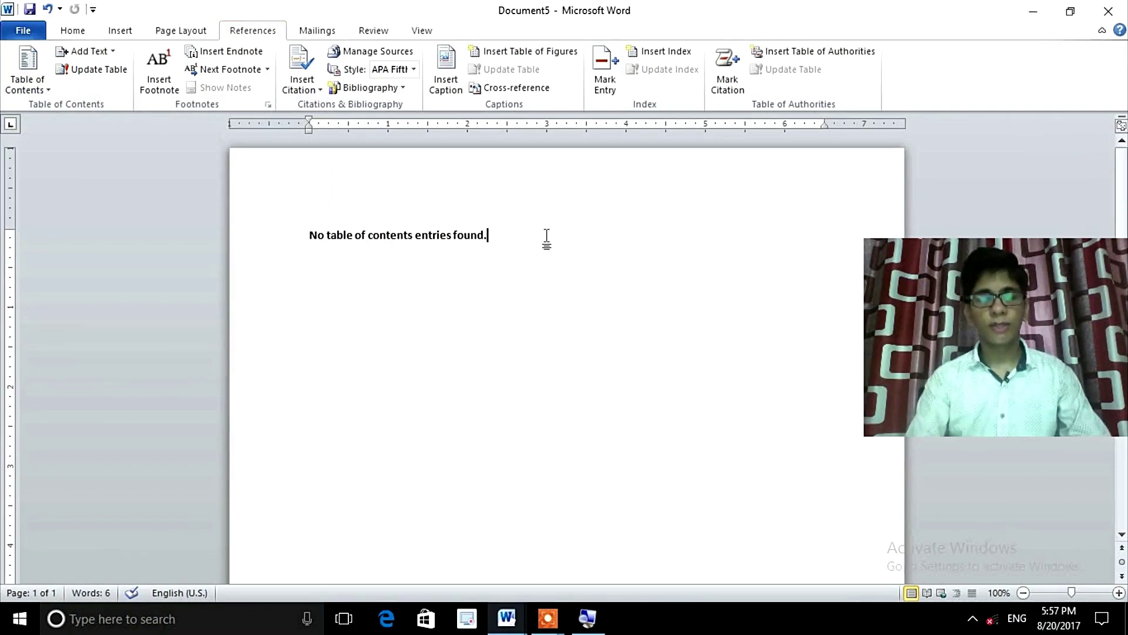
{"action": "key", "text": "alt"}
{"action": "key", "text": "s"}
{"action": "key", "text": "t"}
{"action": "key", "text": "r"}
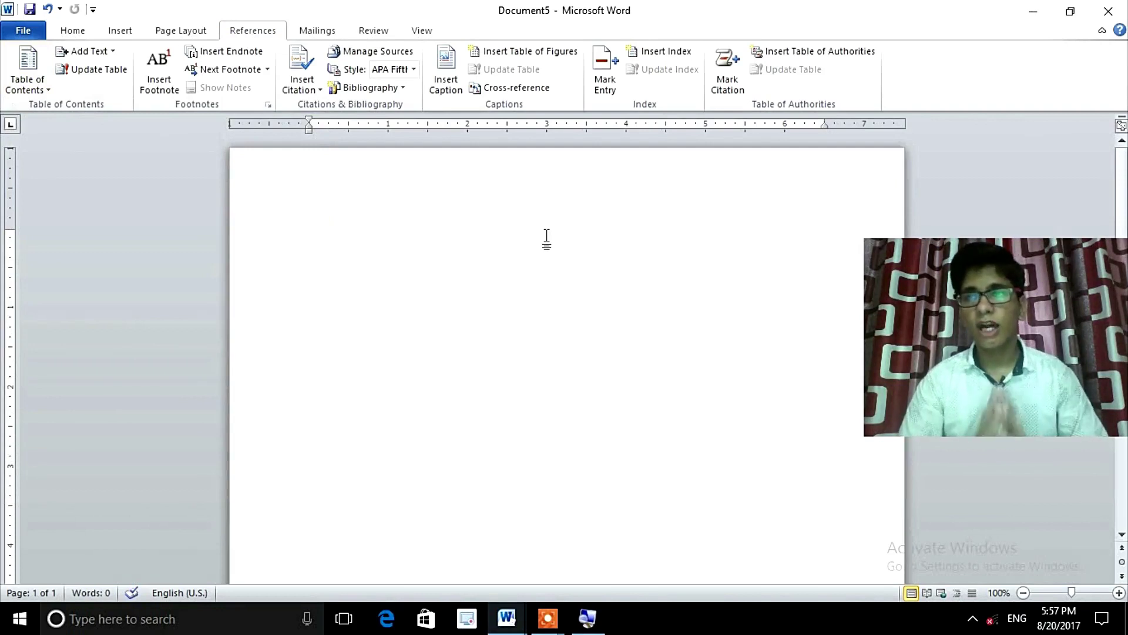
Type 'Alt+S+T+I – Insert' and 'Alt+S+T+R – Remove' enlarged, then 'Thanks for watching the video'
{"action": "type", "text": "LAt"}
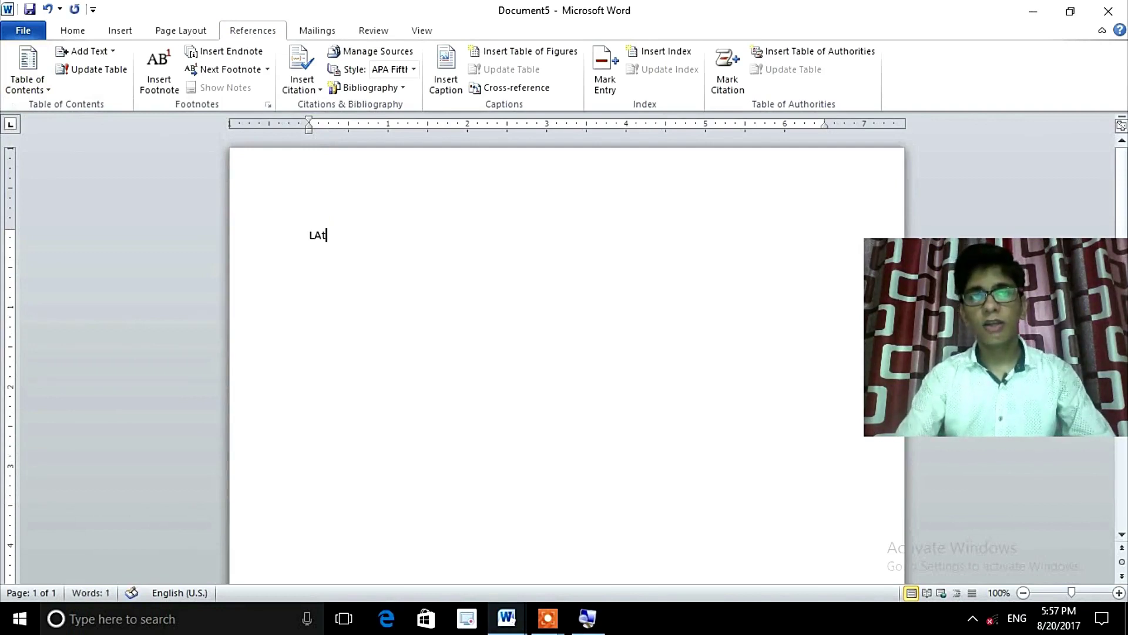
{"action": "key", "text": "BackSpace"}
{"action": "key", "text": "BackSpace"}
{"action": "type", "text": "Alt+"}
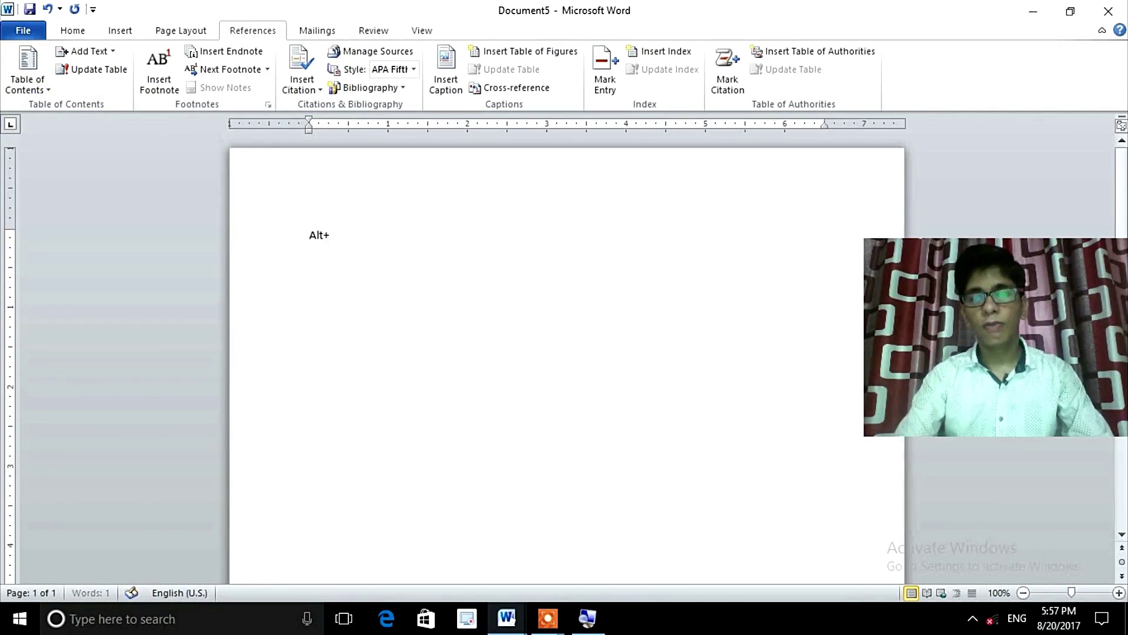
{"action": "type", "text": "S+"}
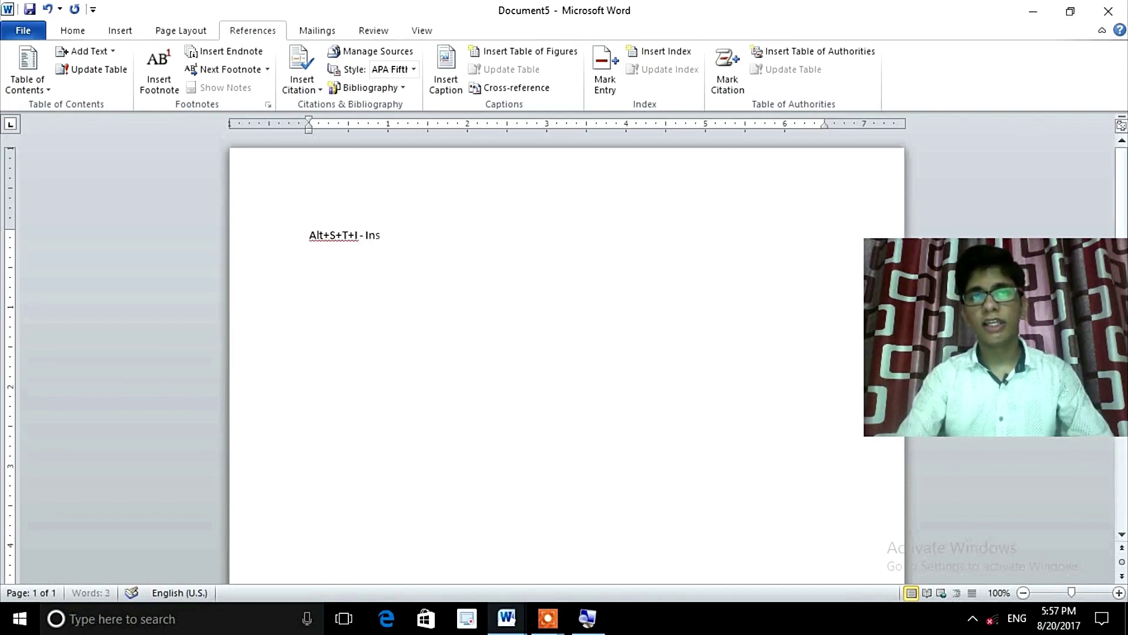
{"action": "type", "text": "t"}
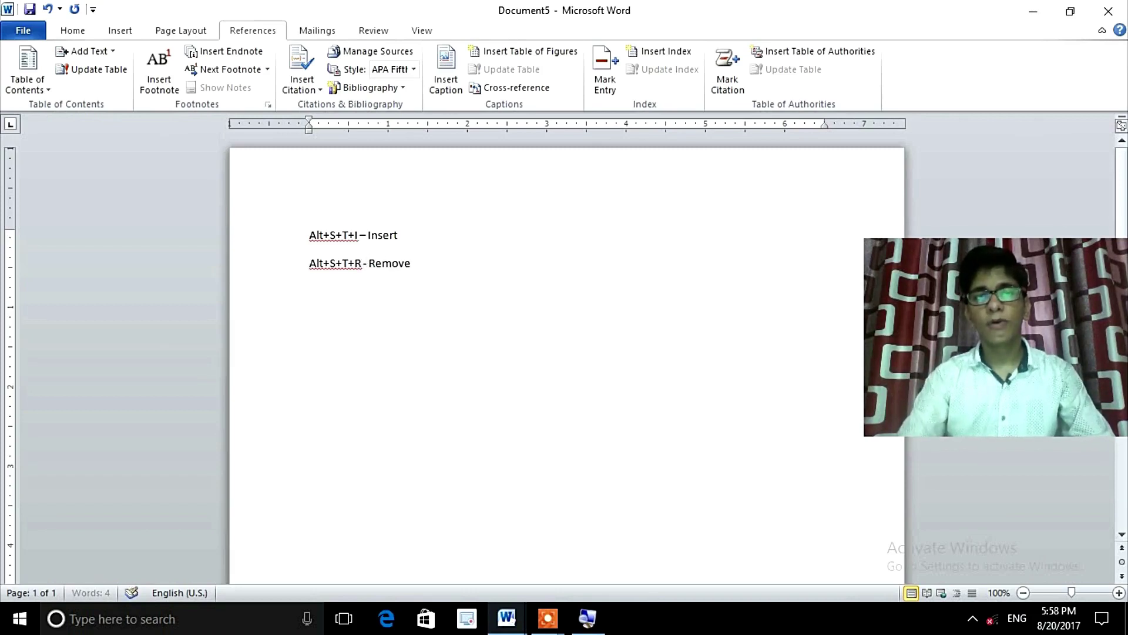
{"action": "mouse_move", "coordinate": [307, 264]}
{"action": "left_mouse_down"}
{"action": "mouse_move", "coordinate": [305, 244]}
{"action": "mouse_move", "coordinate": [435, 290]}
{"action": "left_mouse_up"}
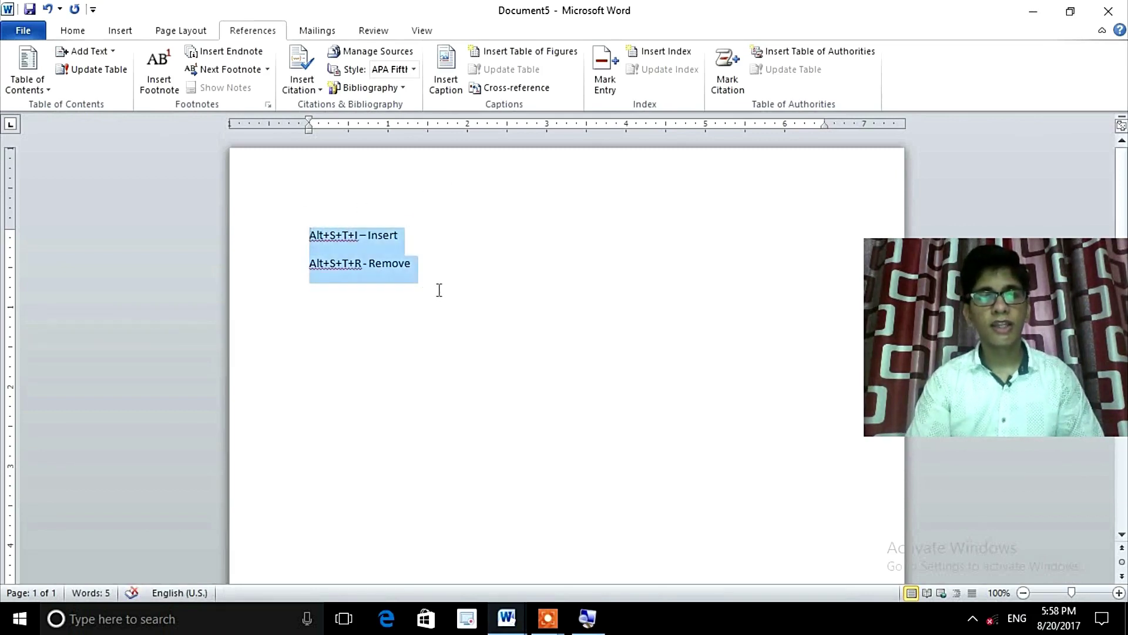
{"action": "key", "text": "ctrl+bracketright"}
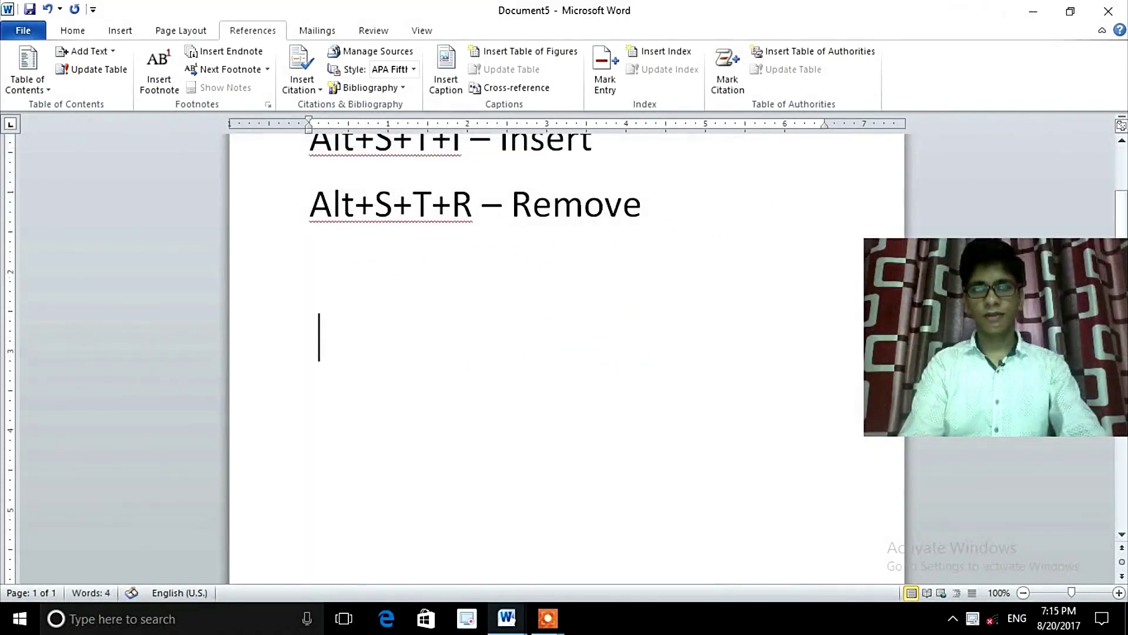
{"action": "type", "text": "Tha"}
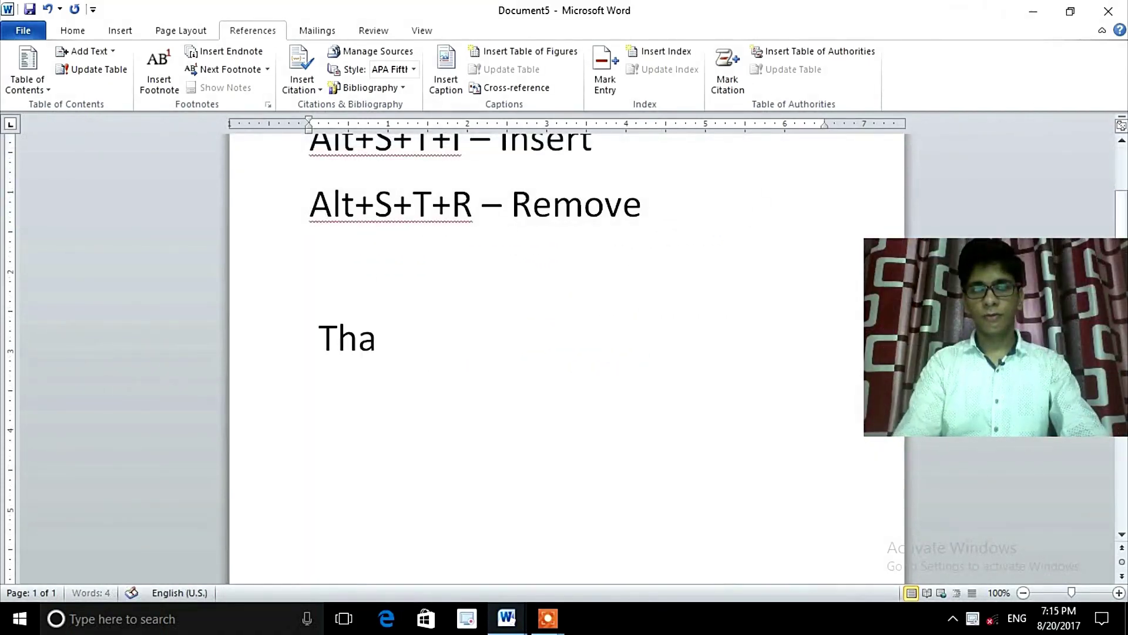
{"action": "type", "text": "nks for wa"}
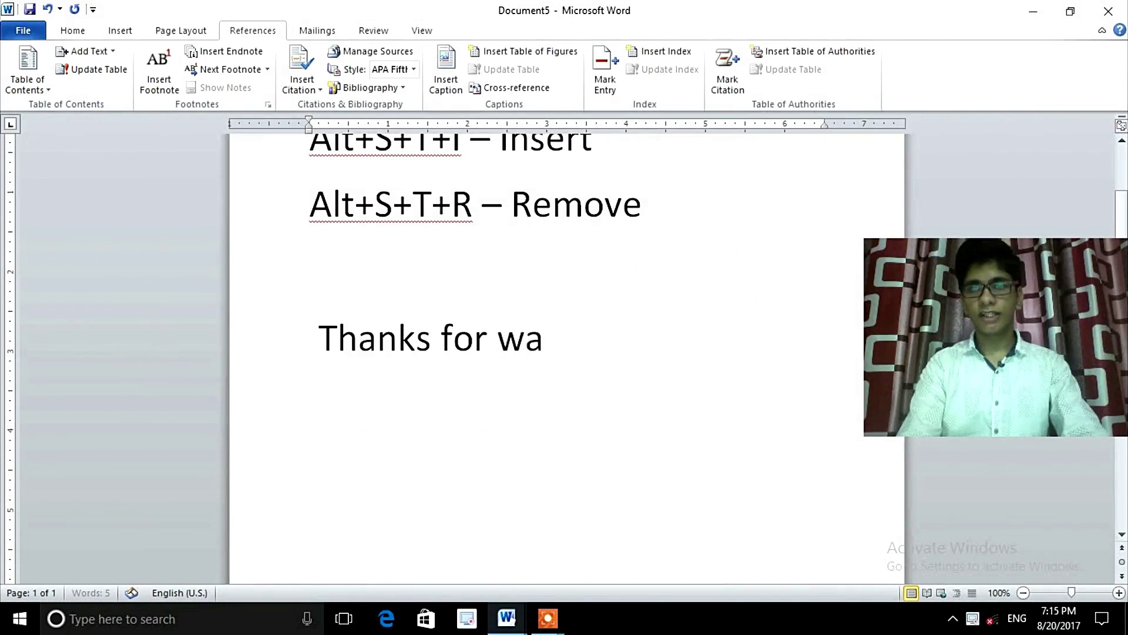
{"action": "type", "text": "tching the "}
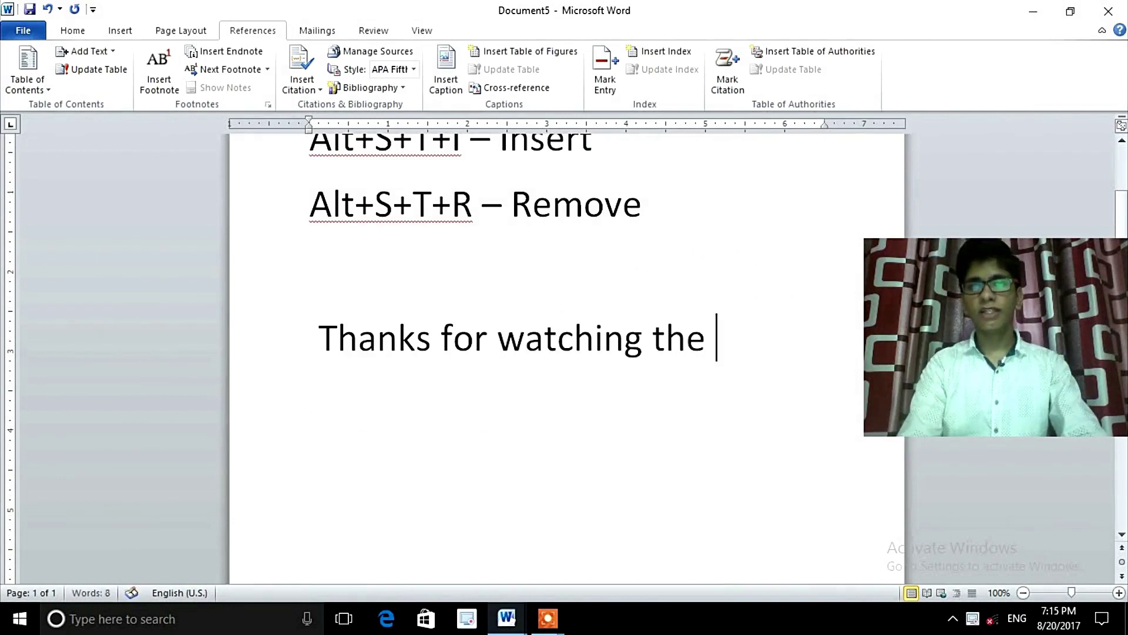
{"action": "type", "text": "video"}
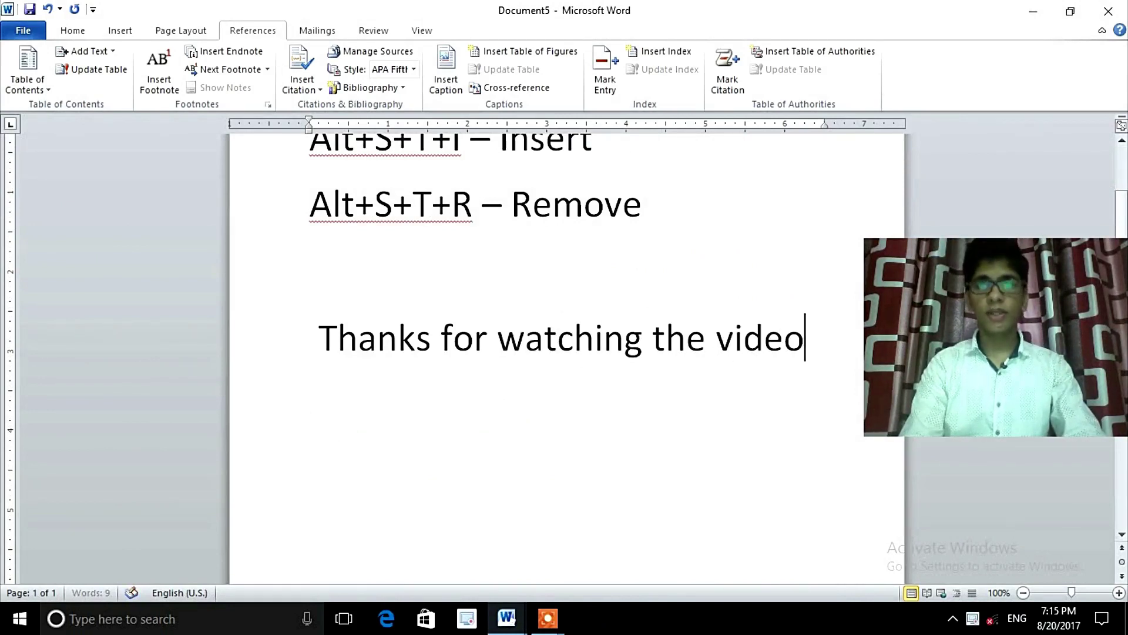
{"action": "key", "text": "Return"}
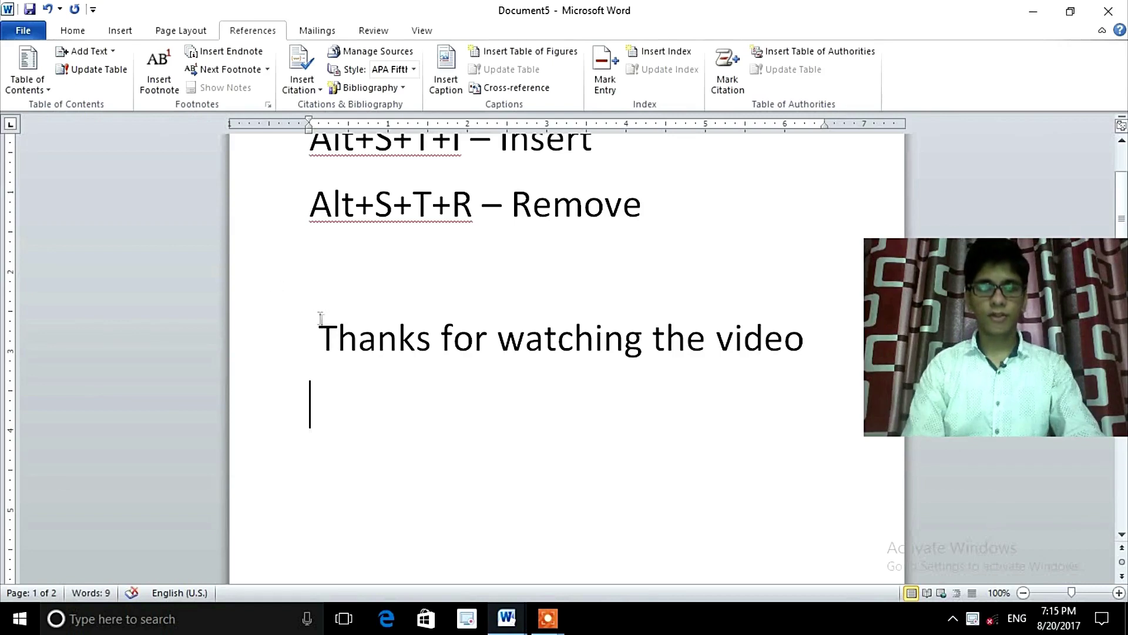